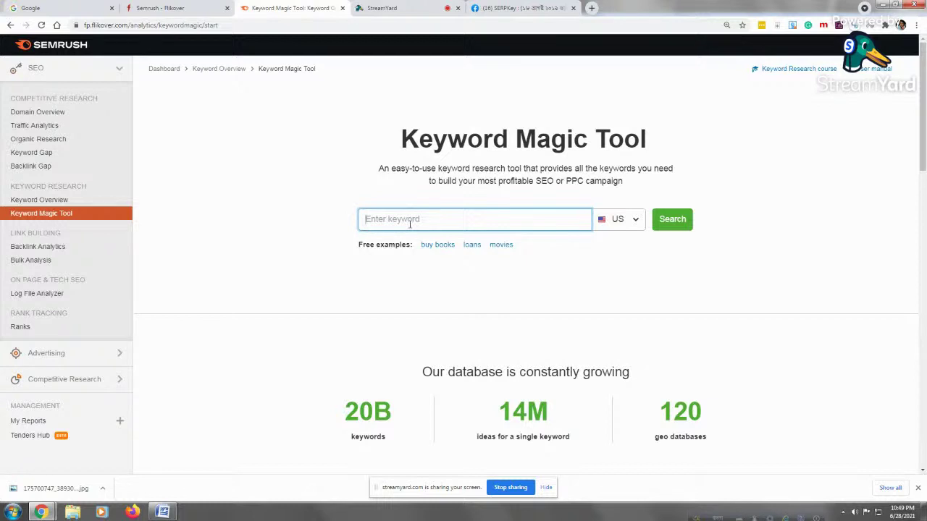
text(best)
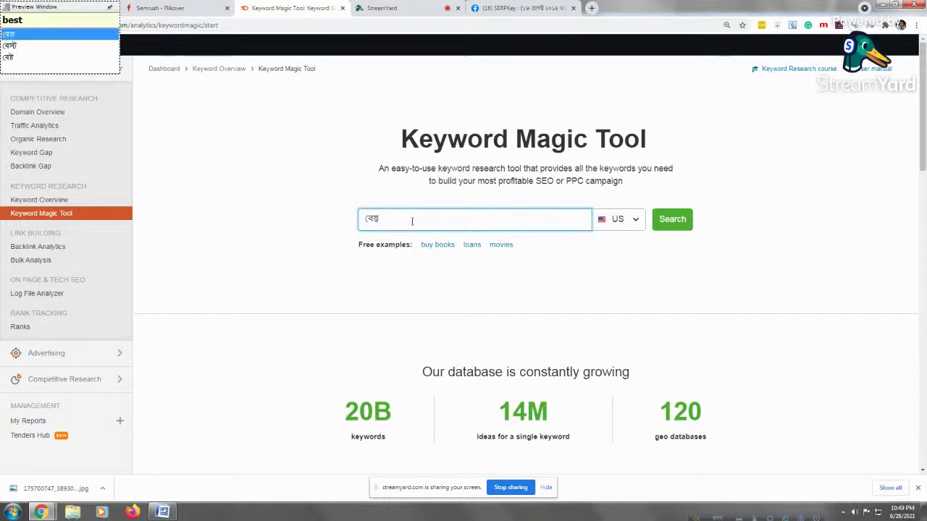
key(BackSpace)
key(BackSpace)
key(BackSpace)
key(BackSpace)
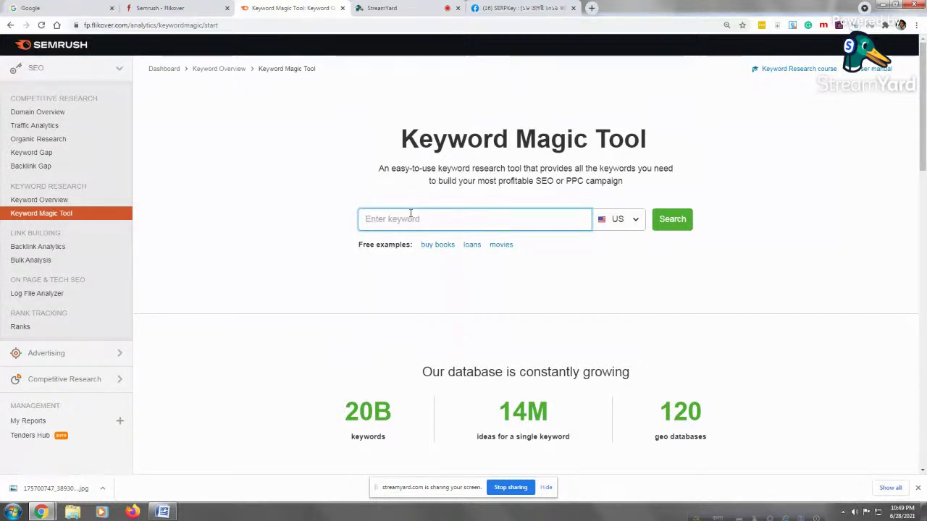
Step: Switch the keyboard input to English and search the US database for the keyword "best"
key(F12)
text(best)
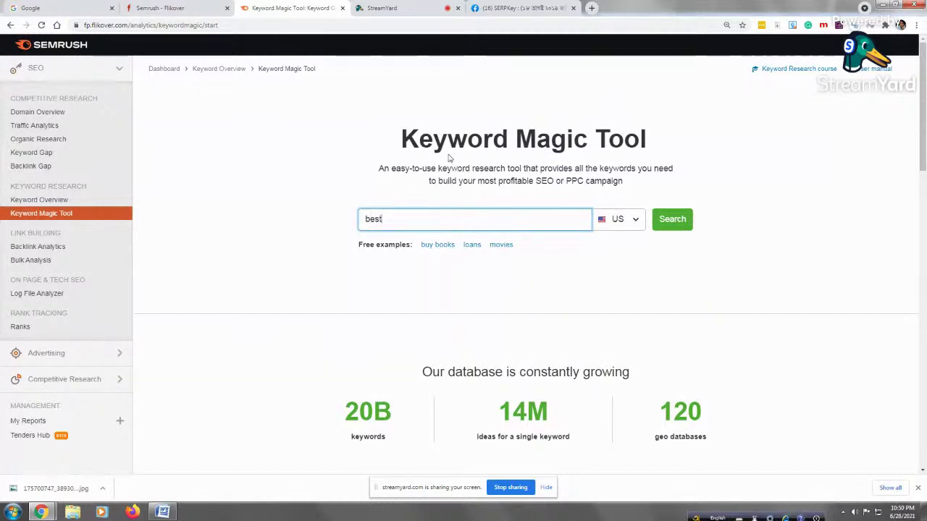
click(676, 219)
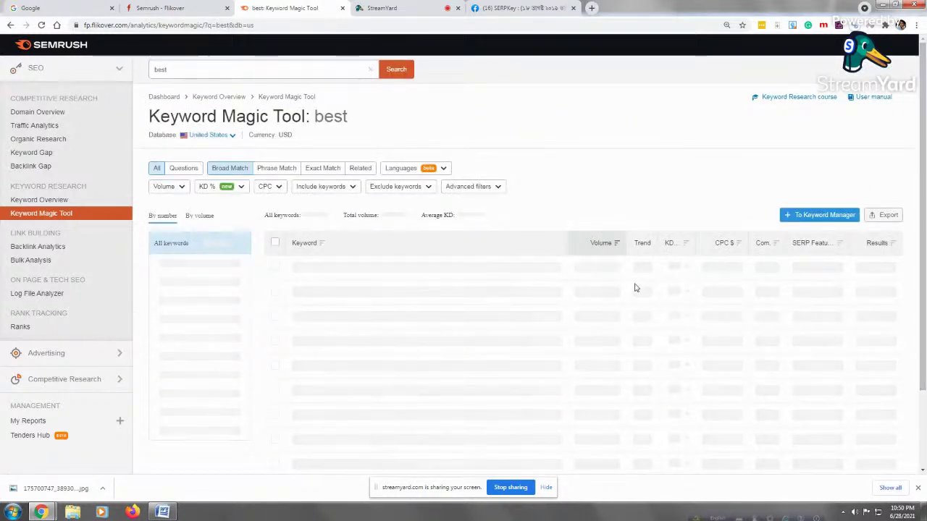
Step: Examine the "best" keyword results and their word groups, glancing at the SERPKey group post on Facebook
mouse_move(585, 244)
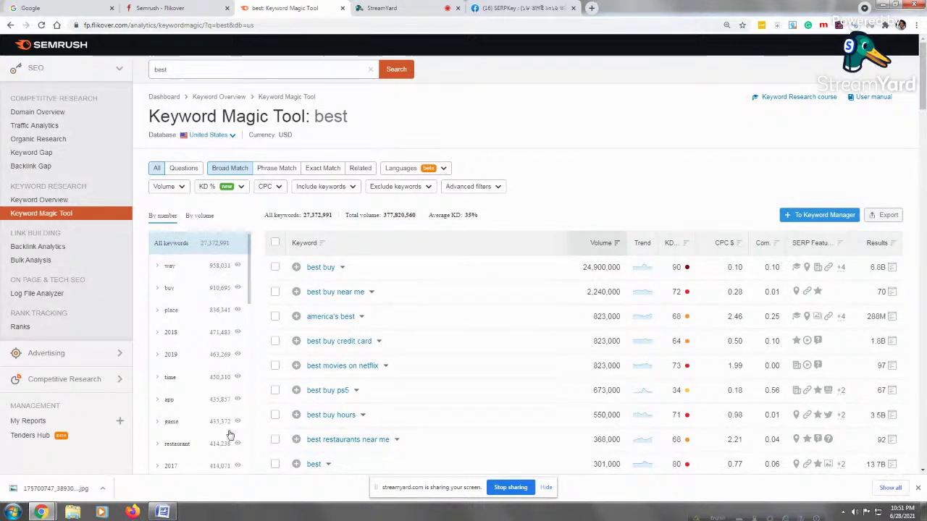
drag(925, 82, 925, 101)
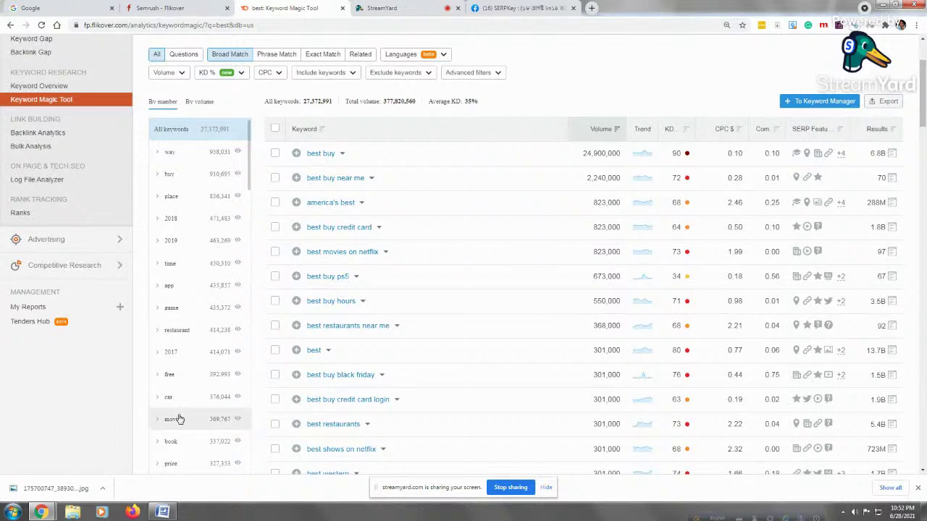
right_click(221, 364)
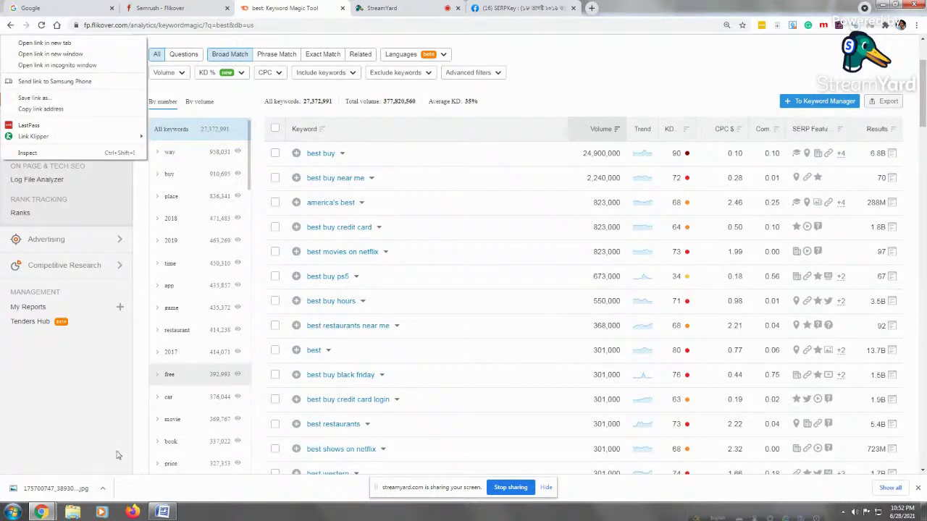
click(111, 398)
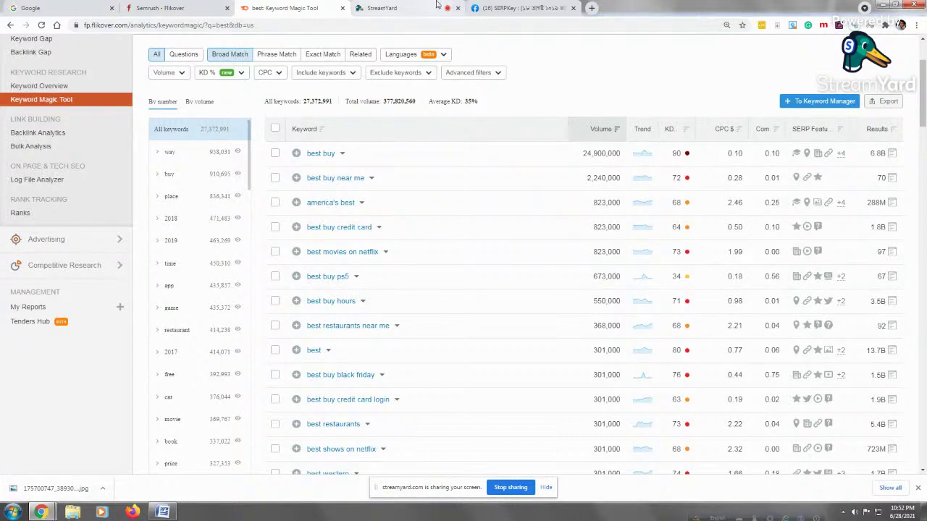
click(511, 8)
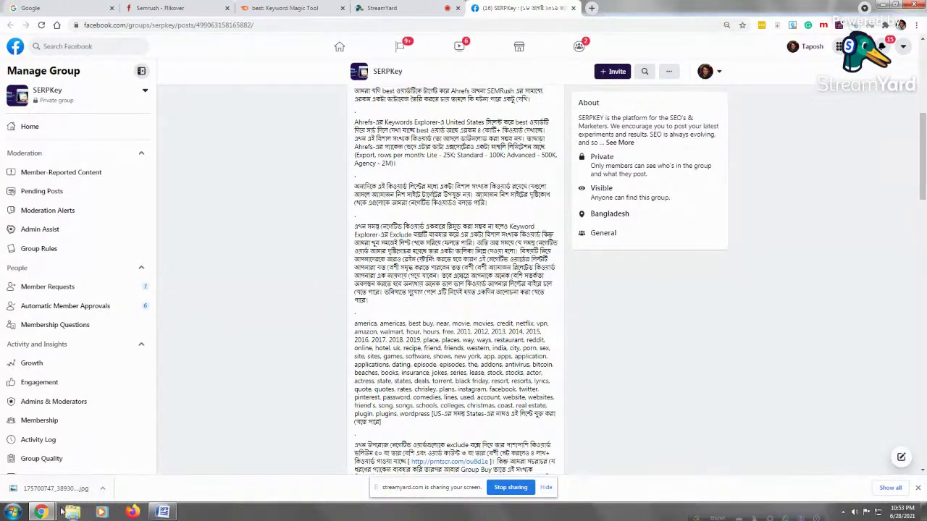
mouse_move(42, 512)
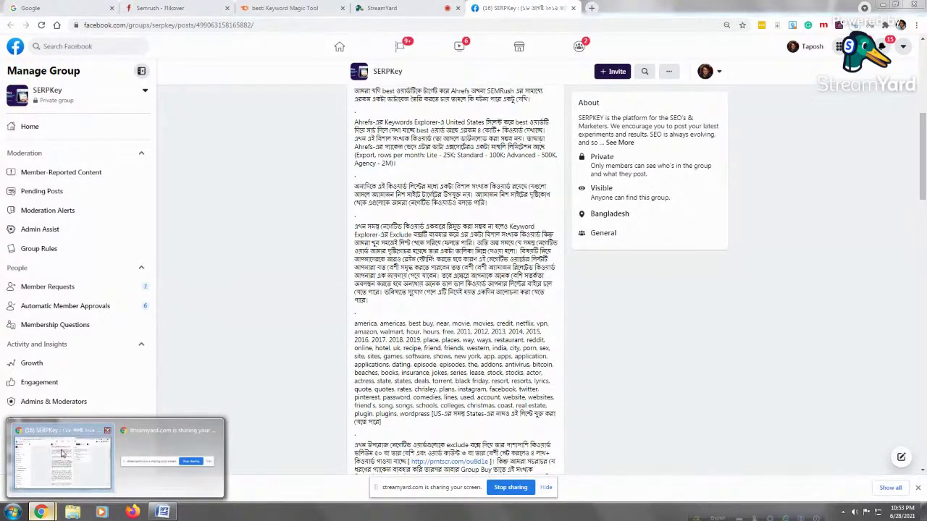
click(327, 7)
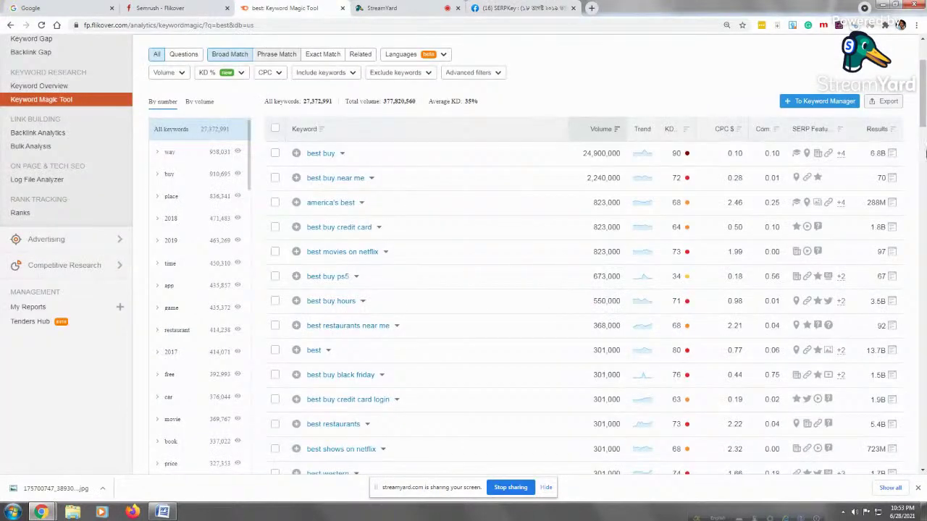
Step: Filter the keyword results to a custom search volume range starting from 20
scroll(506, 152, up, 2)
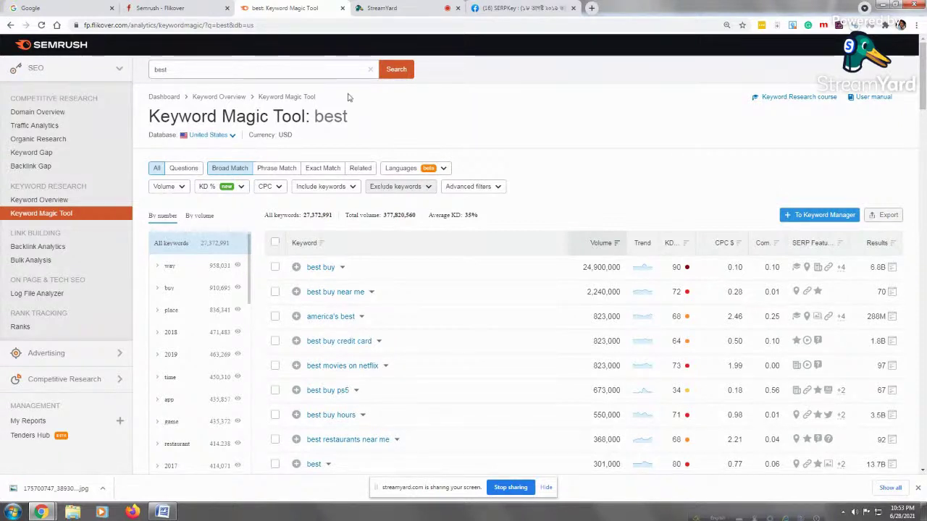
click(182, 188)
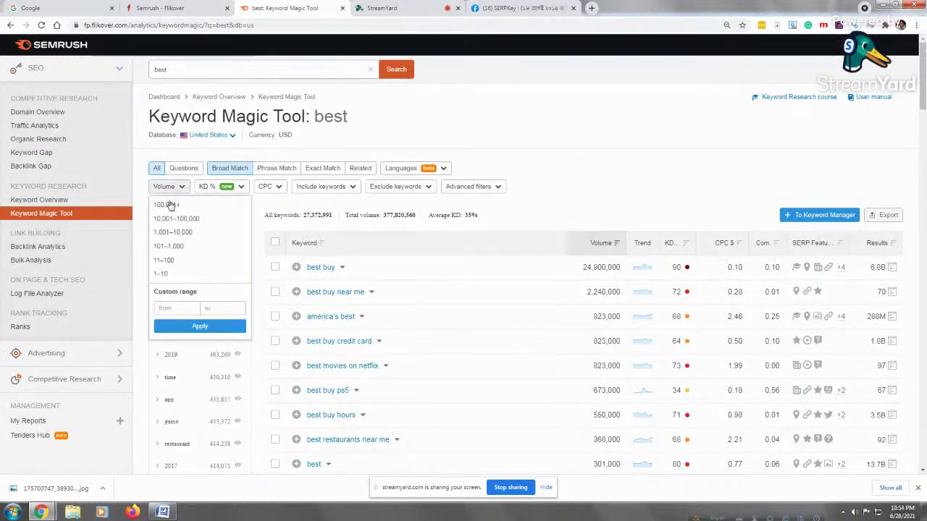
click(183, 308)
text(20)
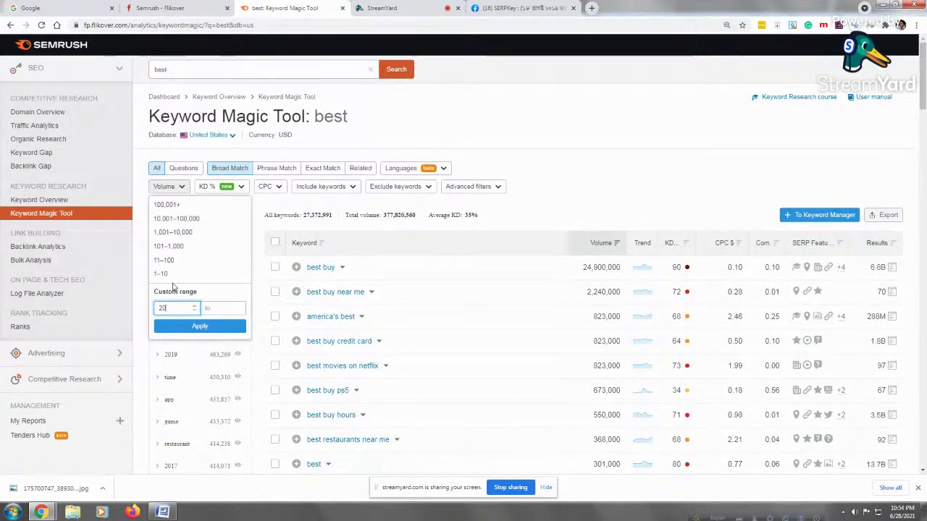
click(194, 328)
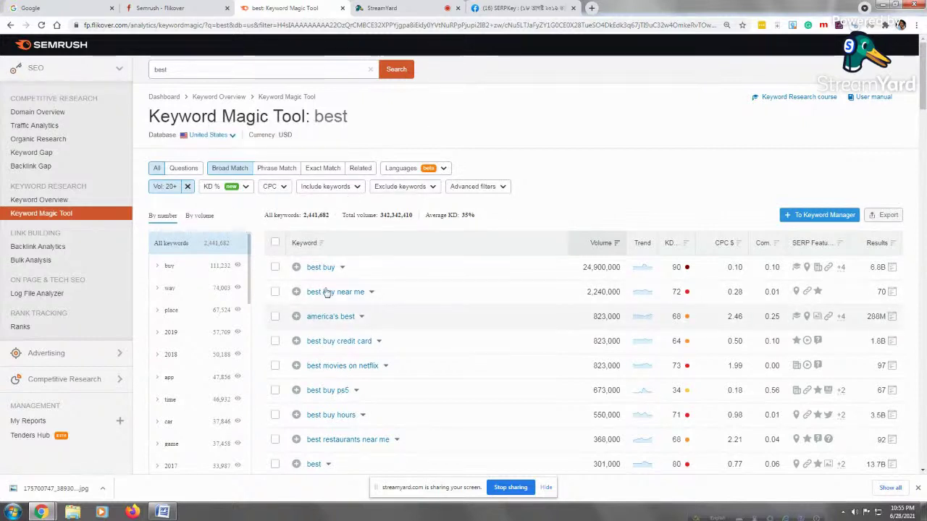
Step: Look over the options offered by the Include keywords and Advanced filters settings without changing them
click(356, 188)
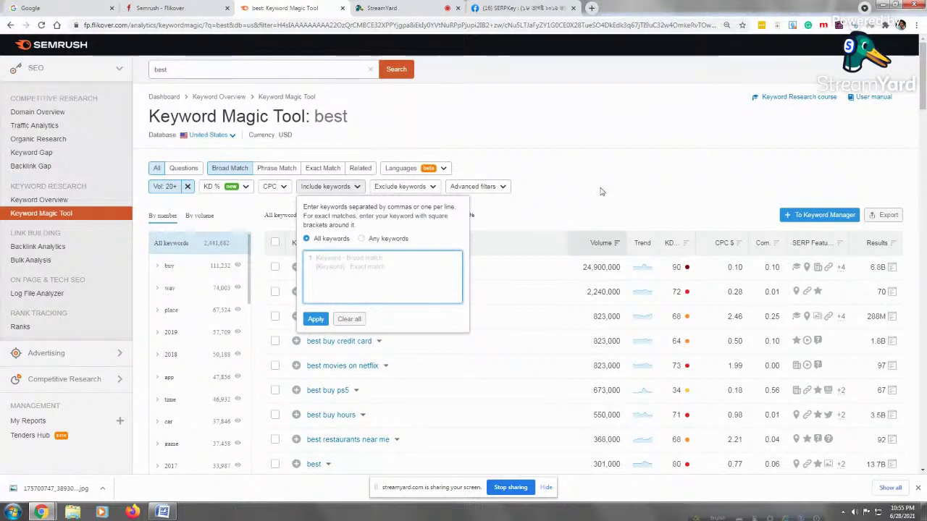
click(497, 187)
click(495, 186)
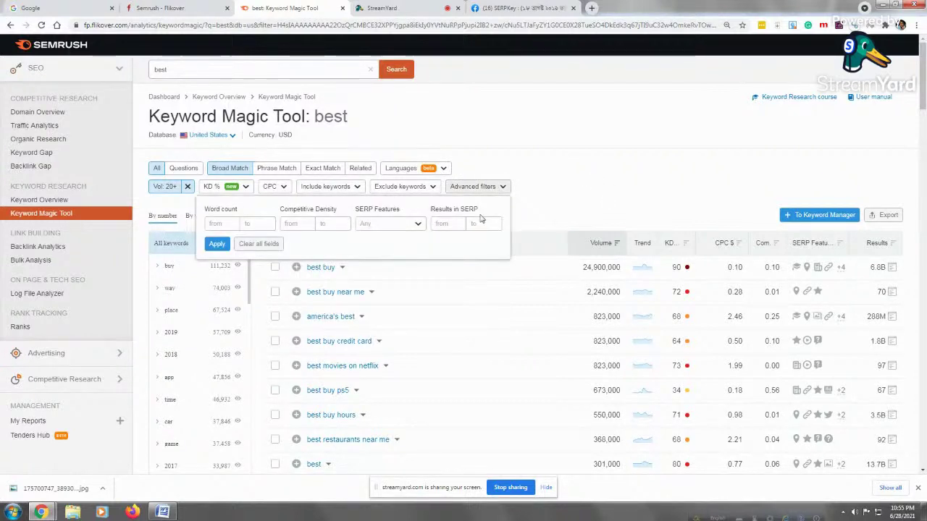
click(352, 190)
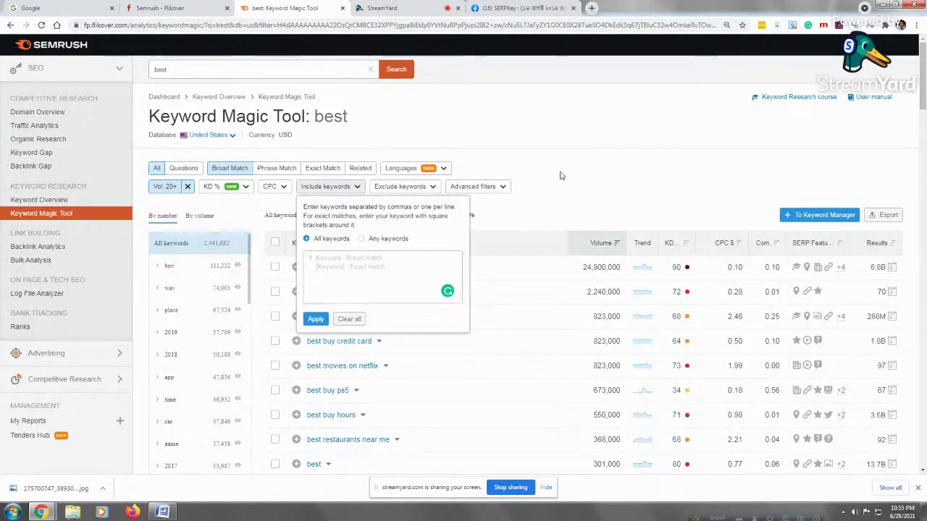
click(358, 187)
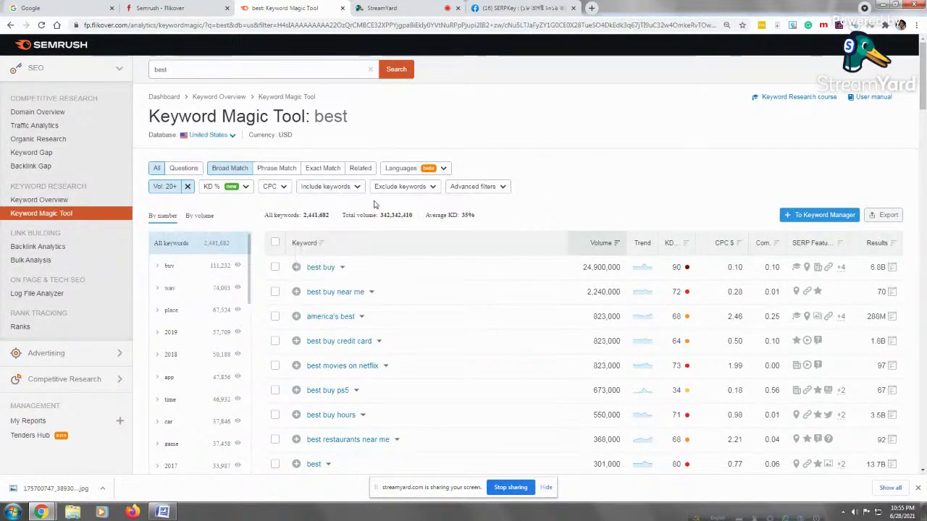
click(500, 187)
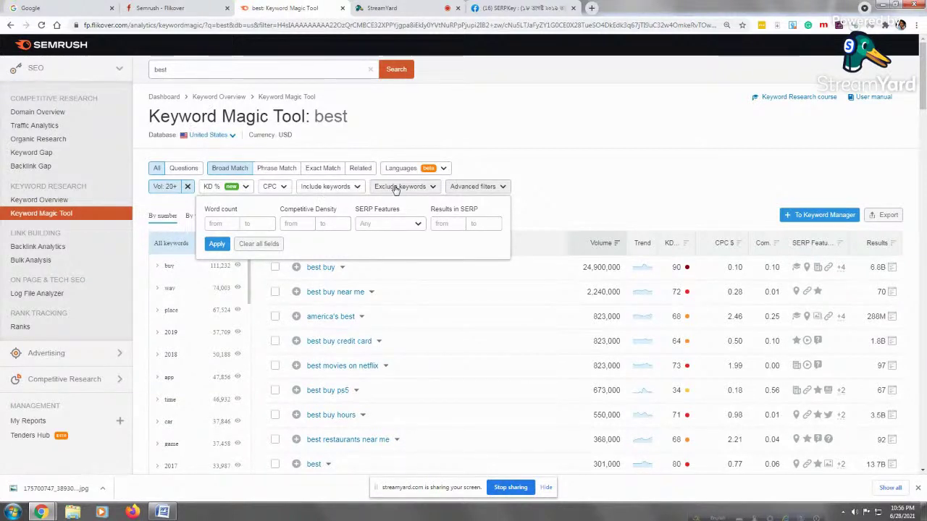
click(558, 162)
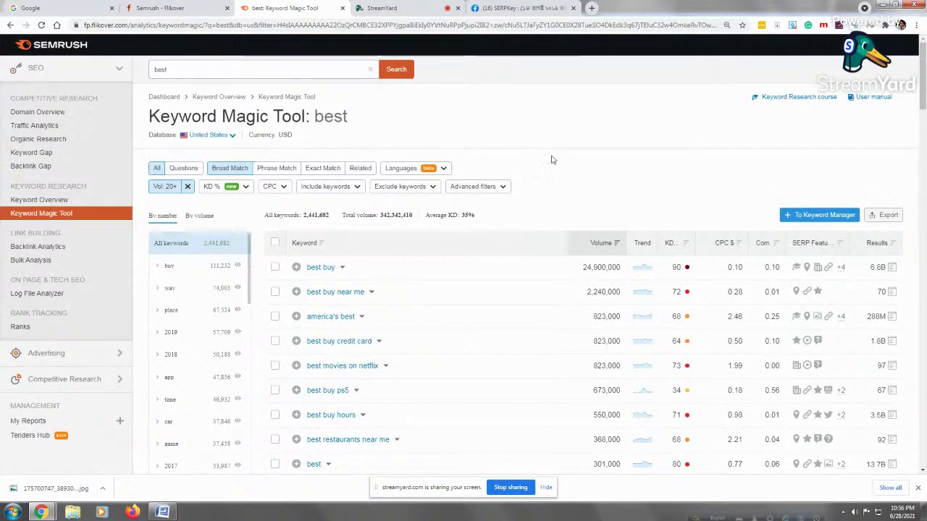
Step: Open the Exclude keywords filter and switch to the Facebook post containing the negative keyword list
click(428, 187)
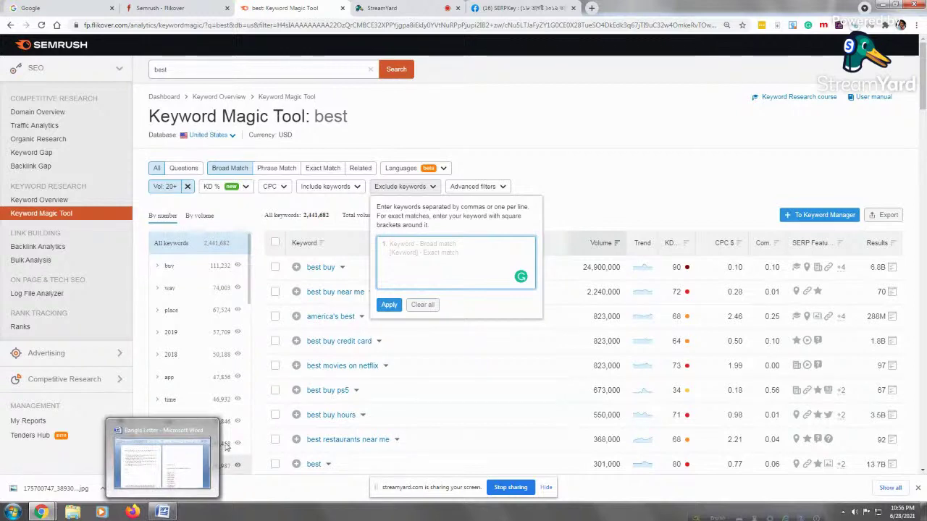
mouse_move(154, 515)
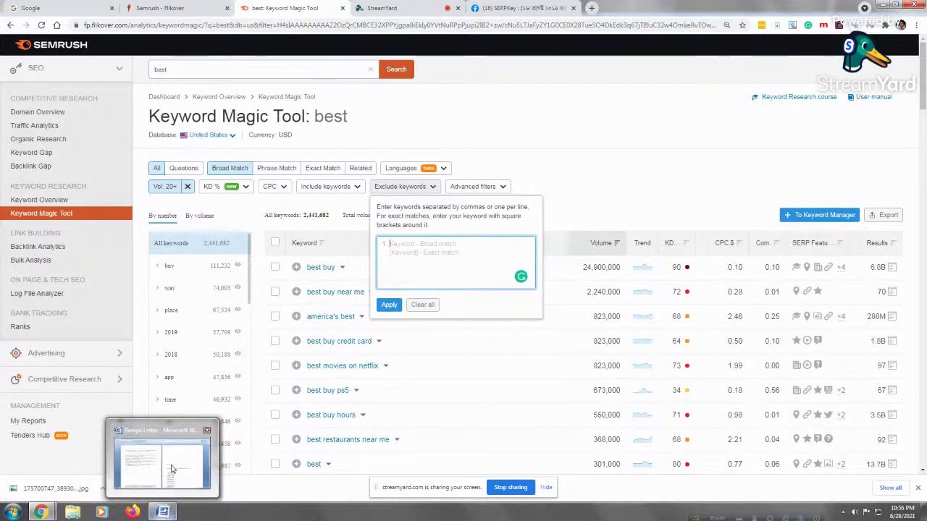
mouse_move(143, 489)
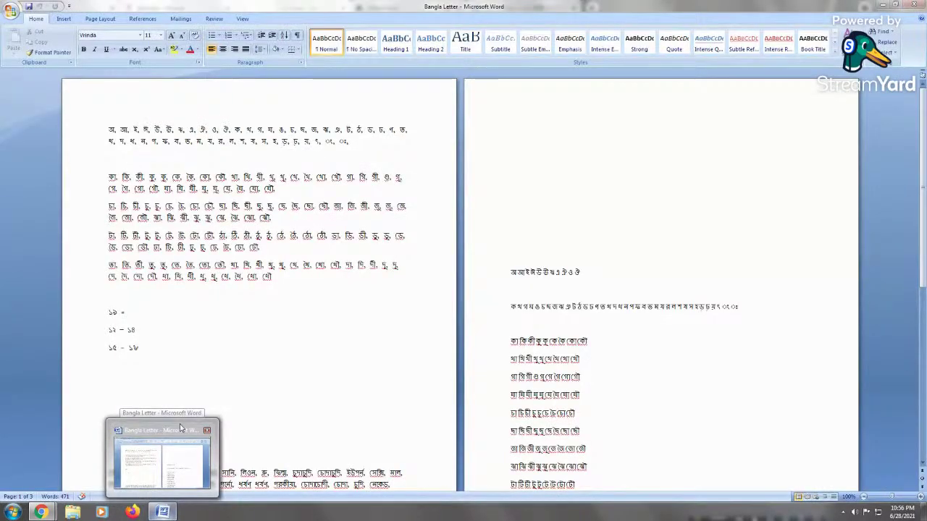
mouse_move(41, 512)
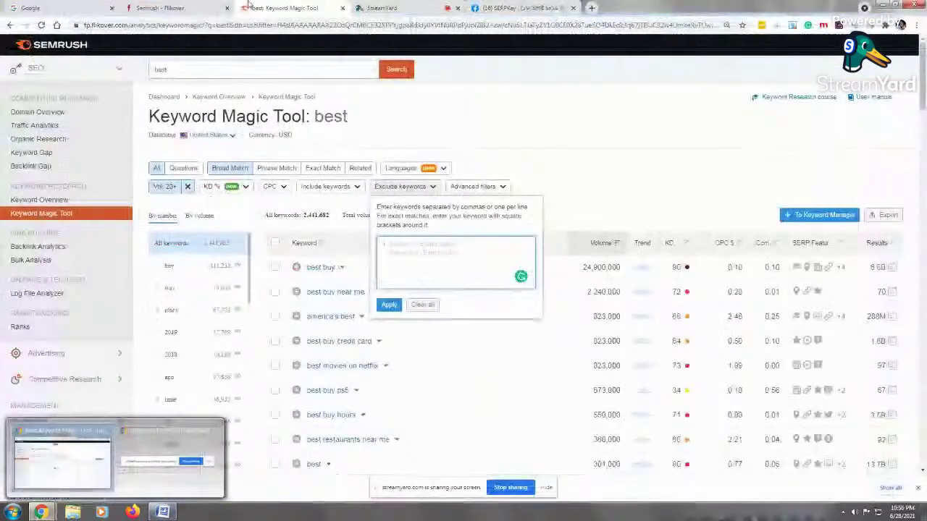
click(167, 441)
Step: Review the post's negative keyword list, highlighting "america" and the run from "best buy" to "free"
drag(354, 325, 378, 322)
click(379, 338)
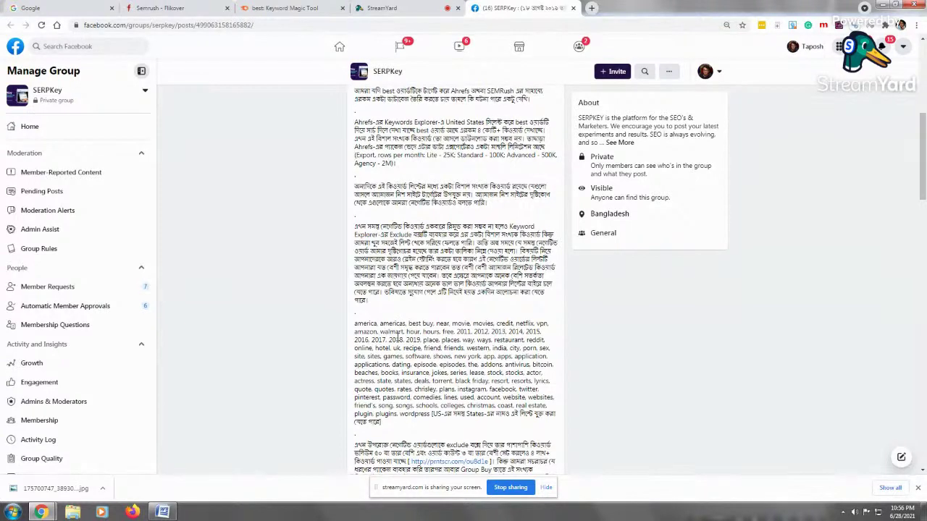
drag(409, 326, 454, 331)
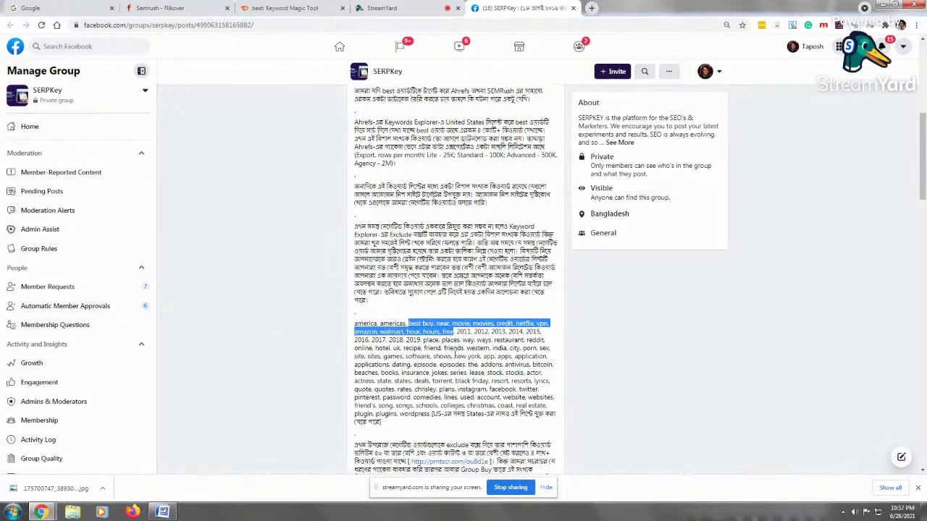
drag(354, 324, 378, 324)
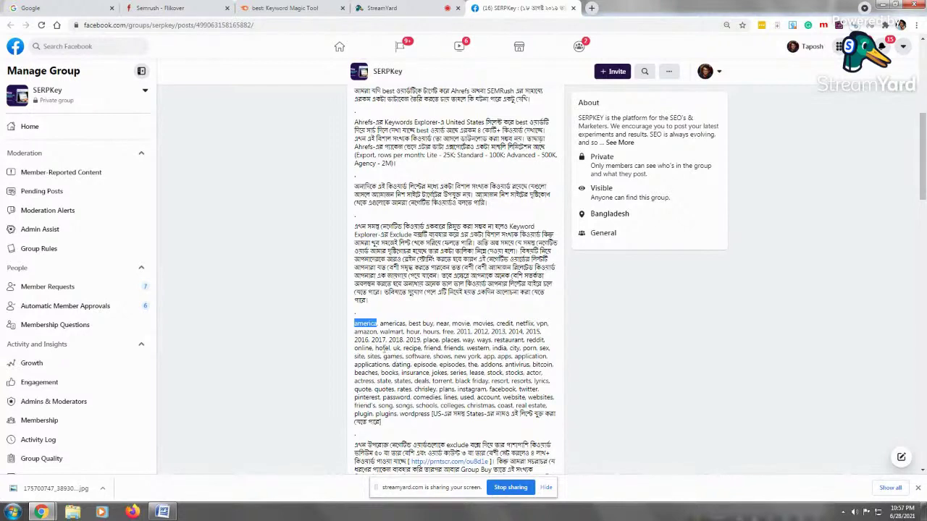
click(413, 323)
double_click(412, 323)
click(411, 323)
drag(410, 324, 446, 331)
right_click(447, 333)
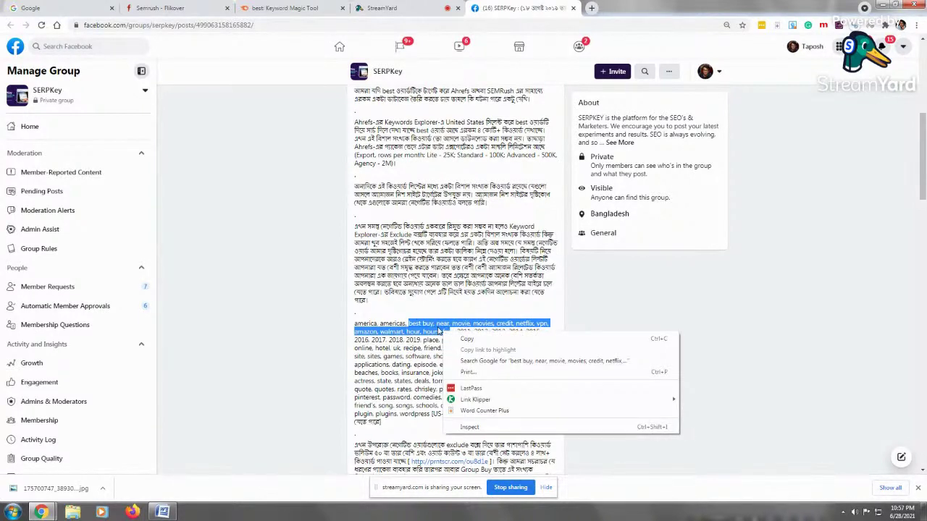
click(433, 326)
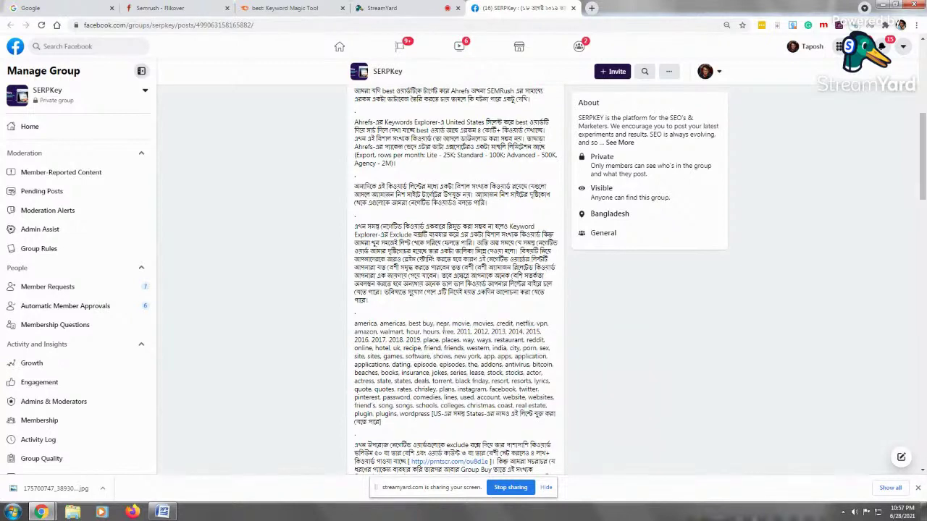
Step: Copy the negative keywords from "best buy" through "free" in the Facebook post
drag(454, 332, 409, 325)
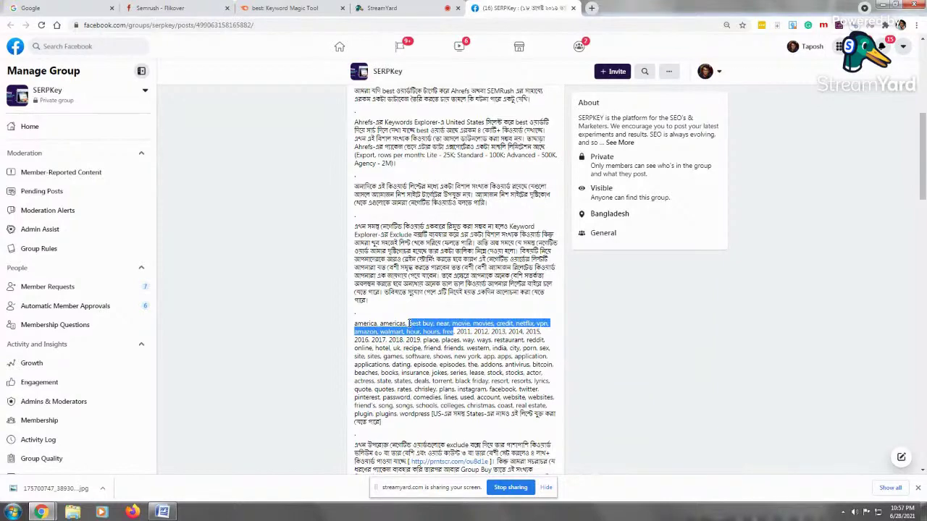
right_click(409, 323)
click(434, 330)
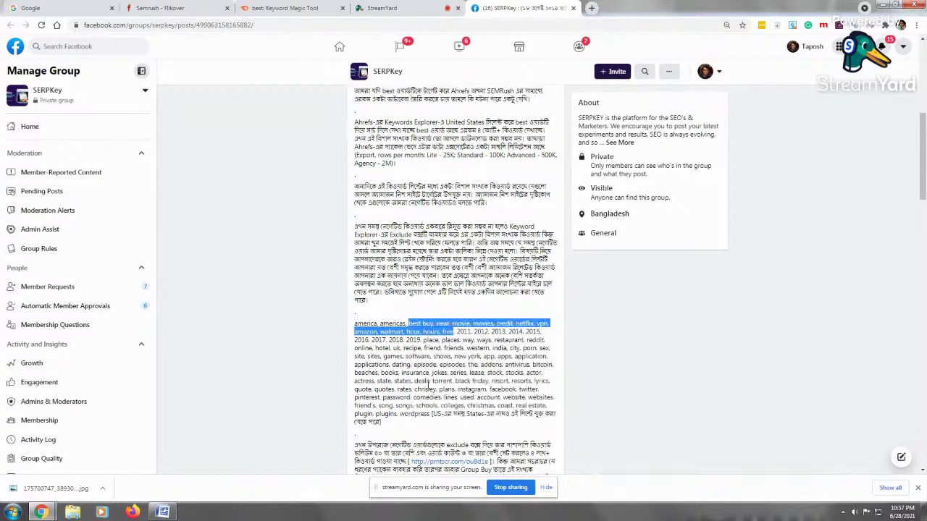
Step: Switch to the Bangla Letter document in Word and insert a long run of blank lines before its first line
click(161, 512)
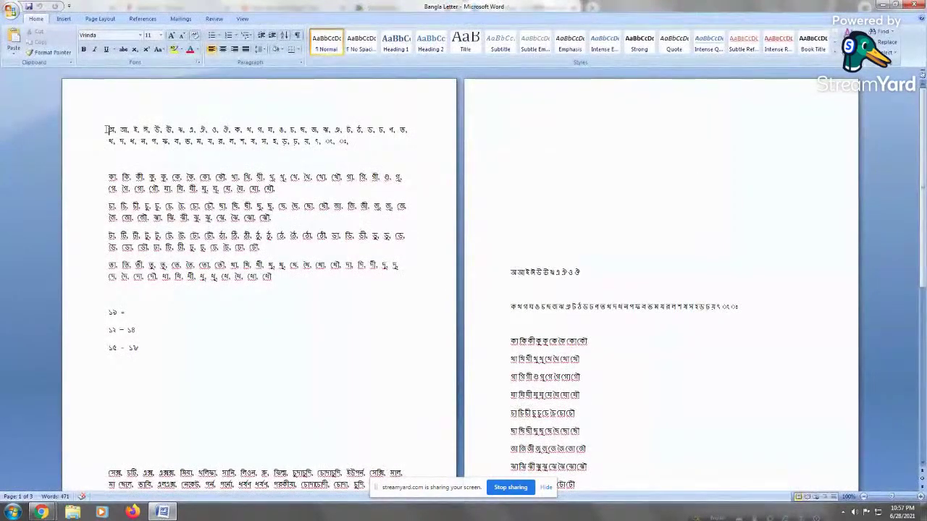
key(Return)
key(Return)
key(Return)
key(Return)
key(Return)
key(Return)
key(Return)
key(Return)
key(Return)
key(Return)
key(Return)
key(Return)
key(Return)
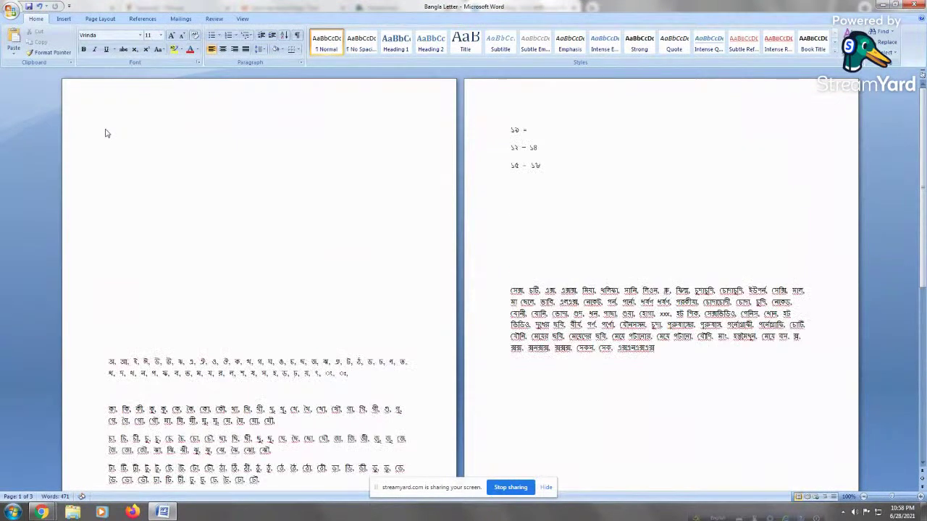
key(Return)
key(Return)
key(Return)
key(Return)
key(Return)
key(Return)
key(Return)
key(Return)
key(Return)
key(Return)
key(Return)
key(Return)
key(Return)
key(Return)
key(Return)
key(Return)
key(Return)
key(Return)
key(Return)
key(Return)
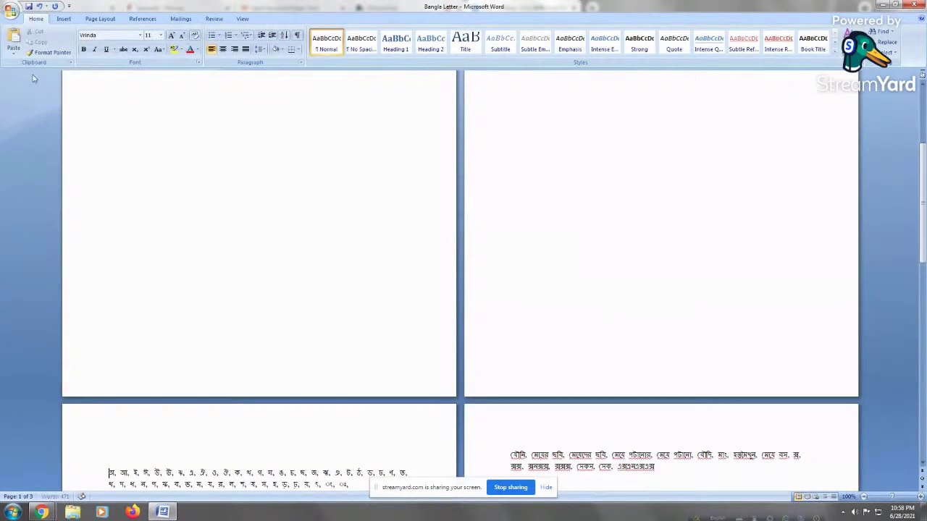
Step: Paste the copied keywords from "best buy" through "free" at the top of the Word document's first page
click(157, 115)
key(Up)
key(Up)
key(Up)
key(Up)
key(Up)
key(Up)
key(Up)
key(Up)
key(Up)
key(Up)
key(Up)
key(Up)
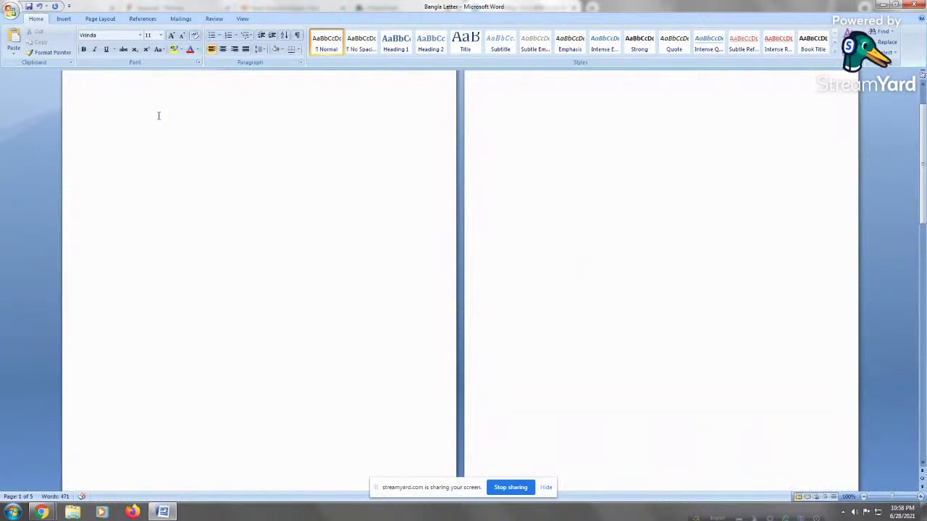
right_click(143, 103)
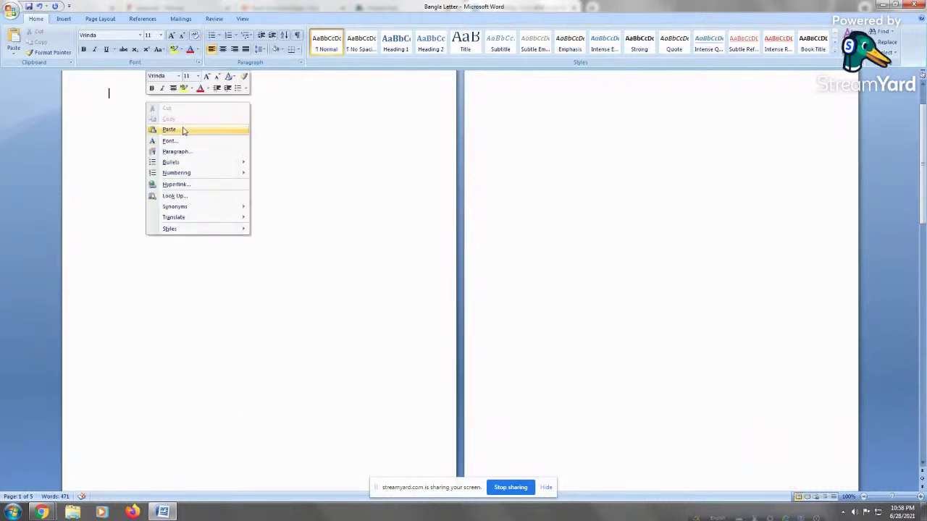
click(180, 128)
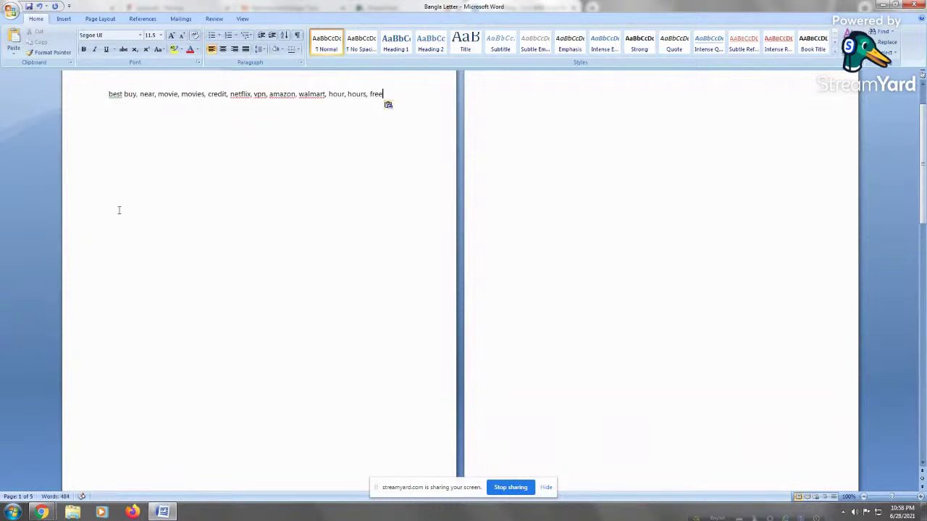
Step: Switch to the Semrush Keyword Magic Tool and paste the copied keywords into the Exclude keywords list, checking the entries
mouse_move(41, 510)
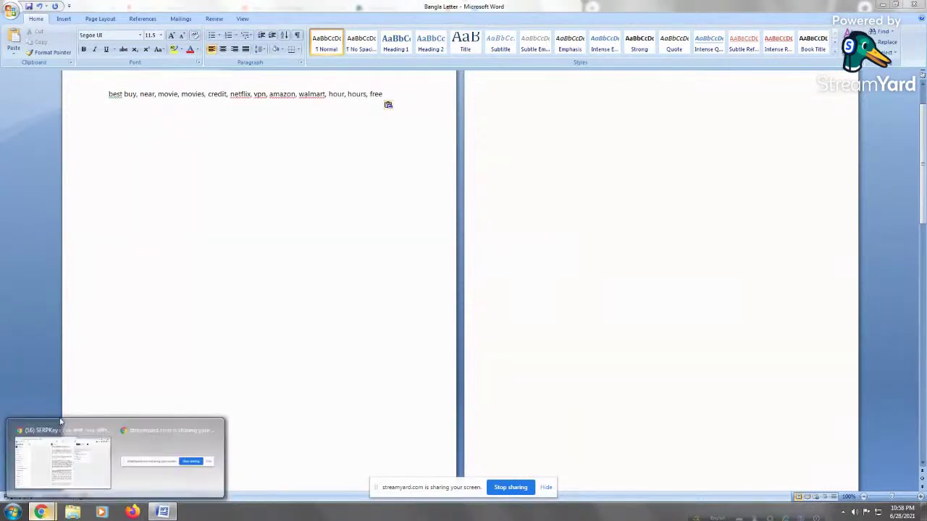
click(36, 472)
click(285, 7)
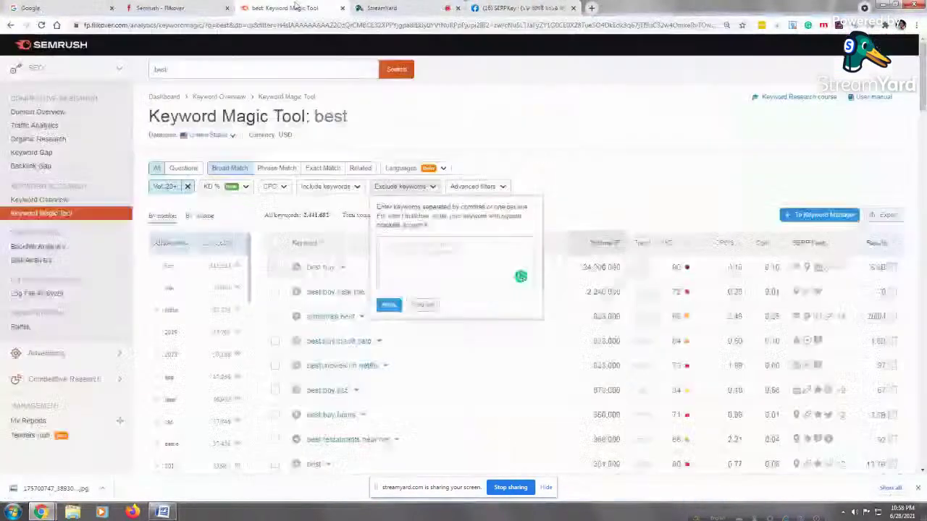
click(405, 246)
right_click(402, 243)
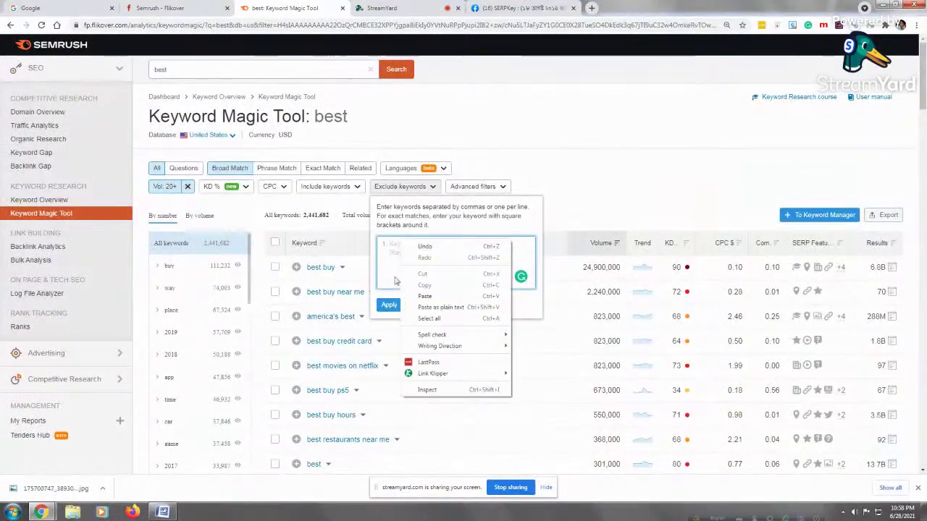
click(420, 304)
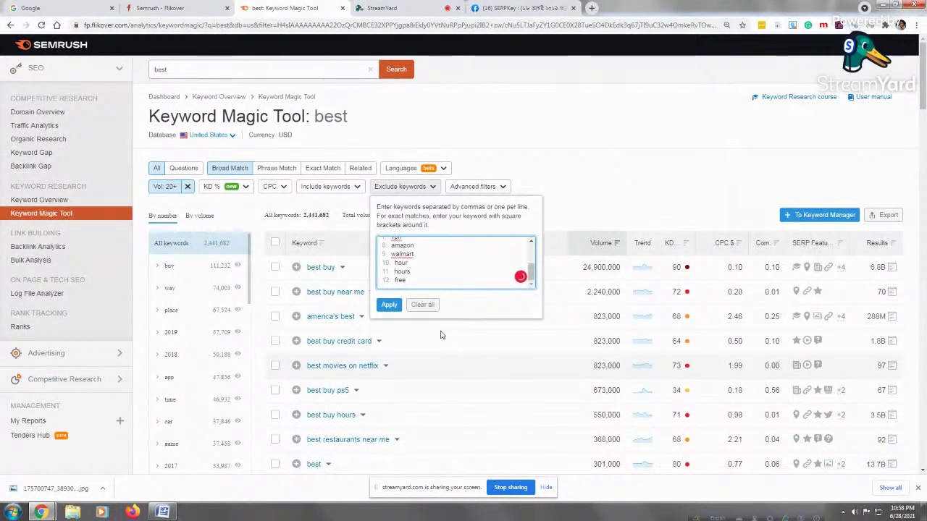
drag(528, 283, 529, 250)
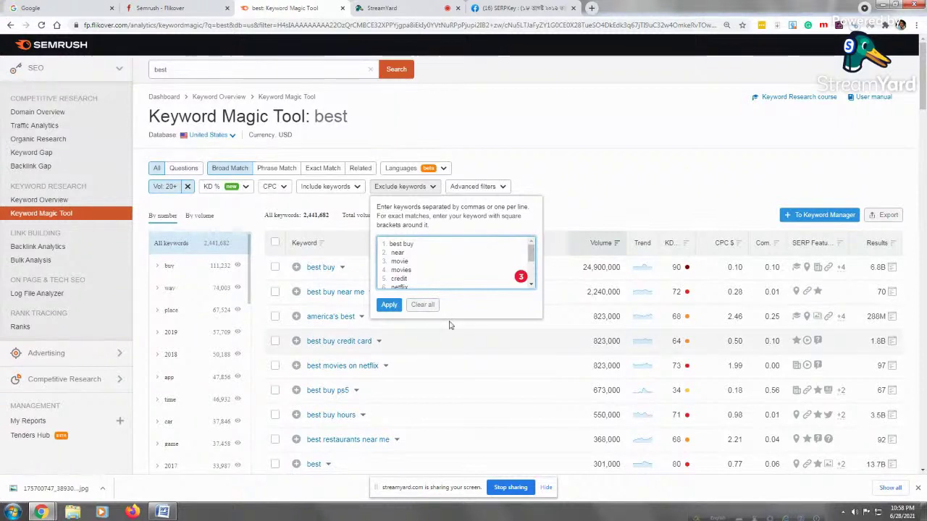
drag(534, 251, 531, 264)
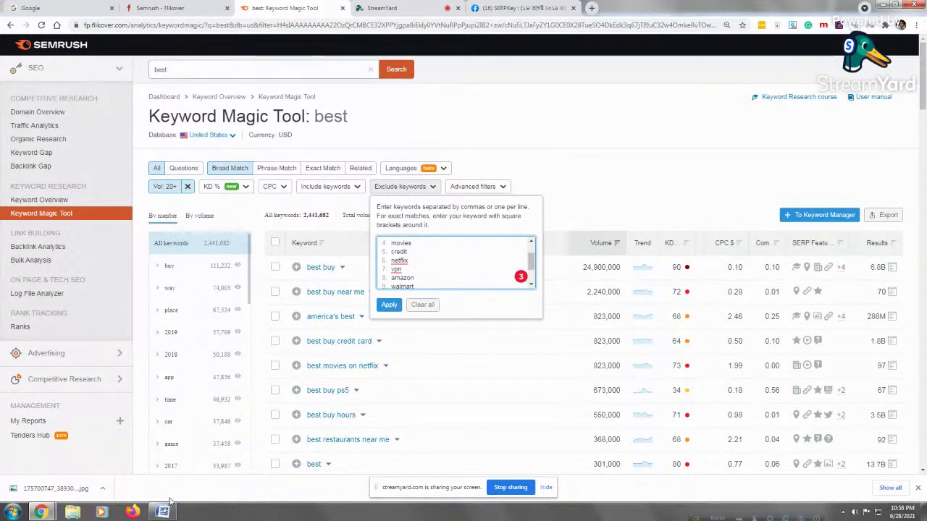
Step: Review the Facebook post's negative keywords, highlighting the years 2011 to 2019, the run from "place" to "wordpress", and "stock, stocks"
mouse_move(163, 511)
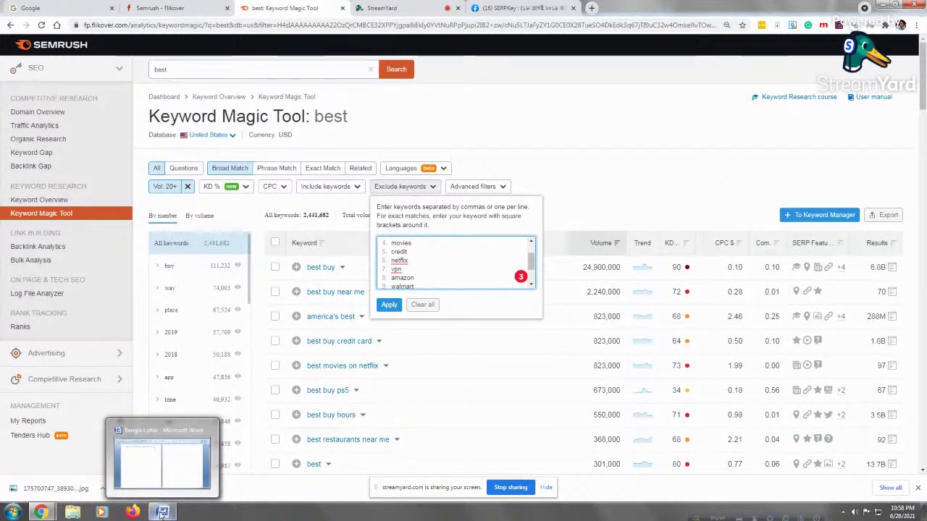
click(517, 5)
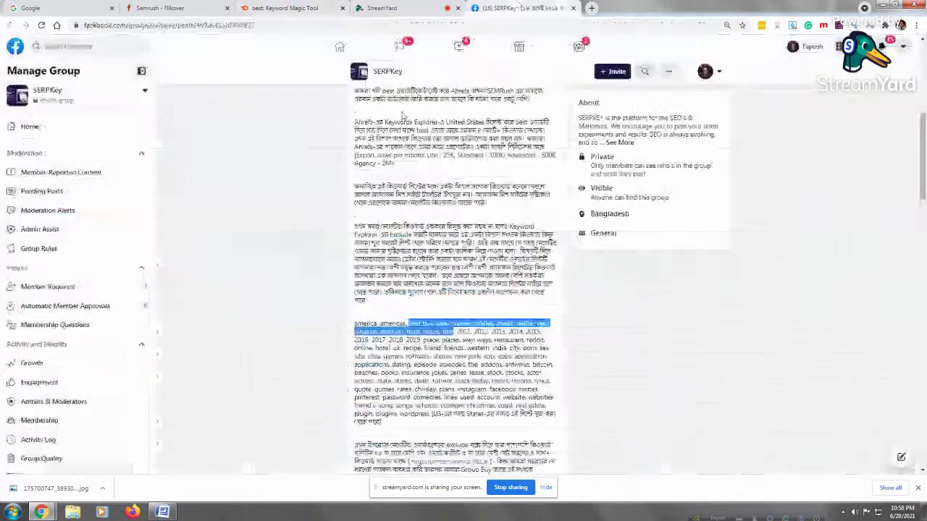
click(404, 324)
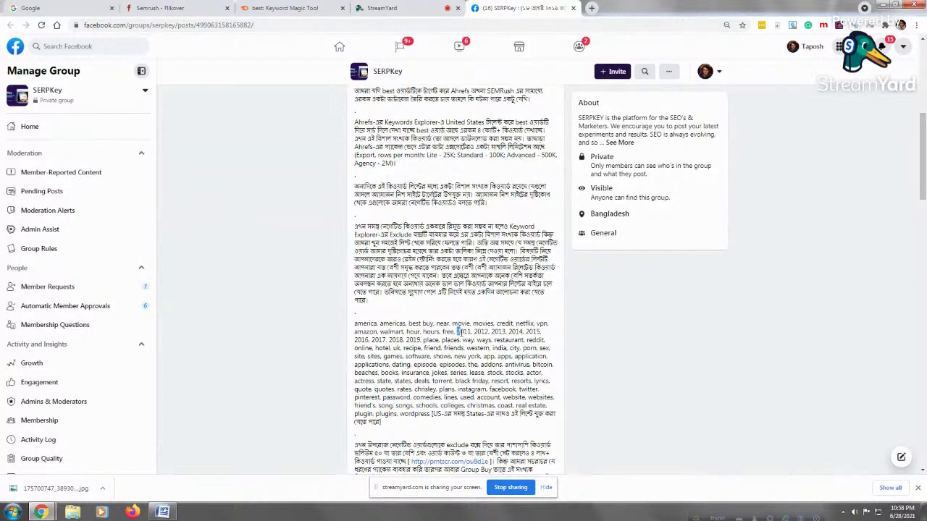
drag(457, 331, 419, 340)
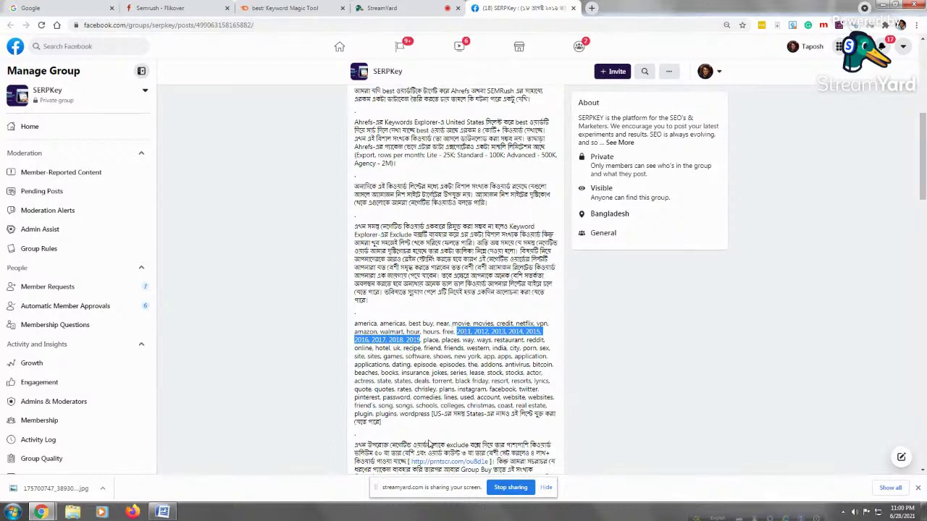
click(440, 373)
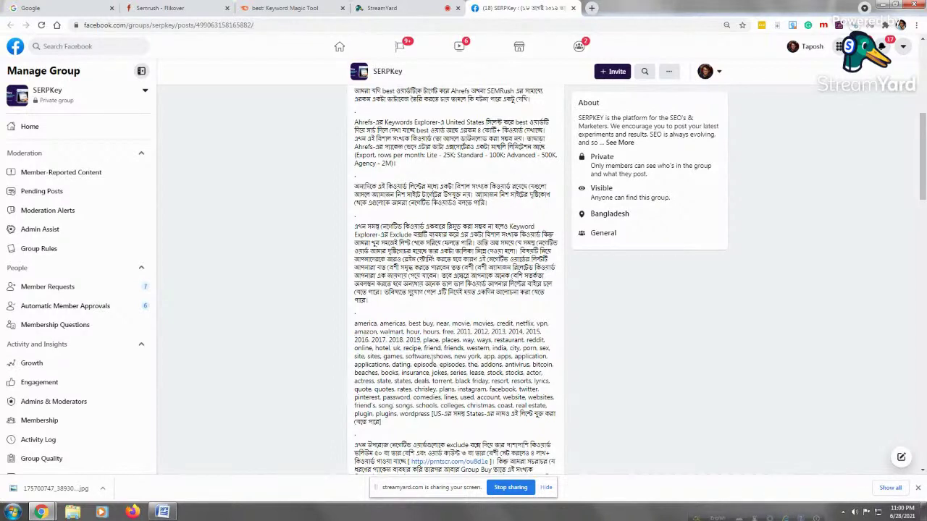
drag(424, 341, 430, 414)
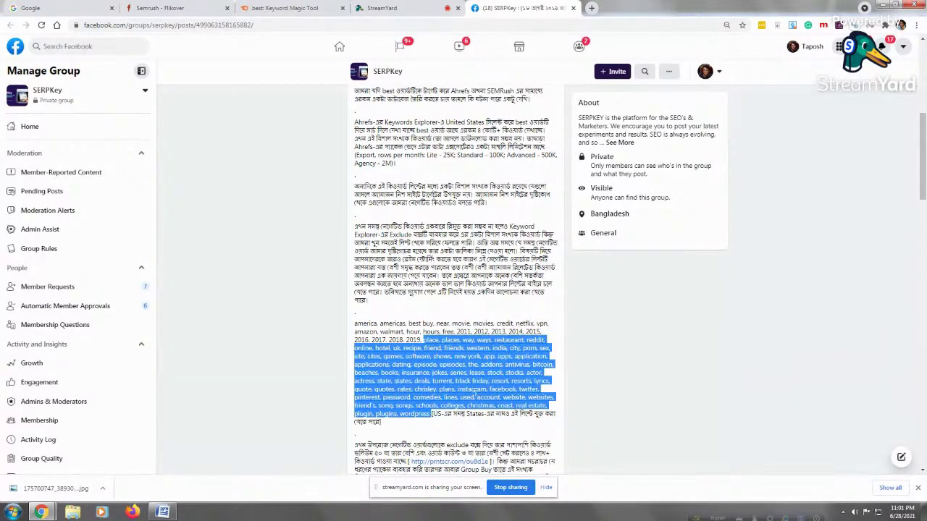
click(509, 377)
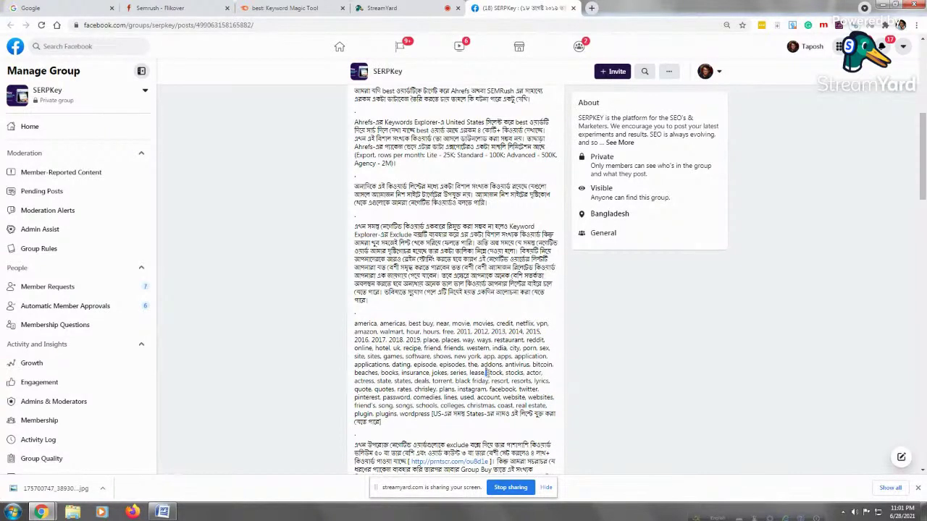
drag(486, 373, 524, 372)
click(391, 367)
double_click(383, 372)
click(498, 397)
Step: Copy the keywords from "place" through "wordpress" in the Facebook post and paste them below the first line in the Word document
drag(423, 343, 433, 414)
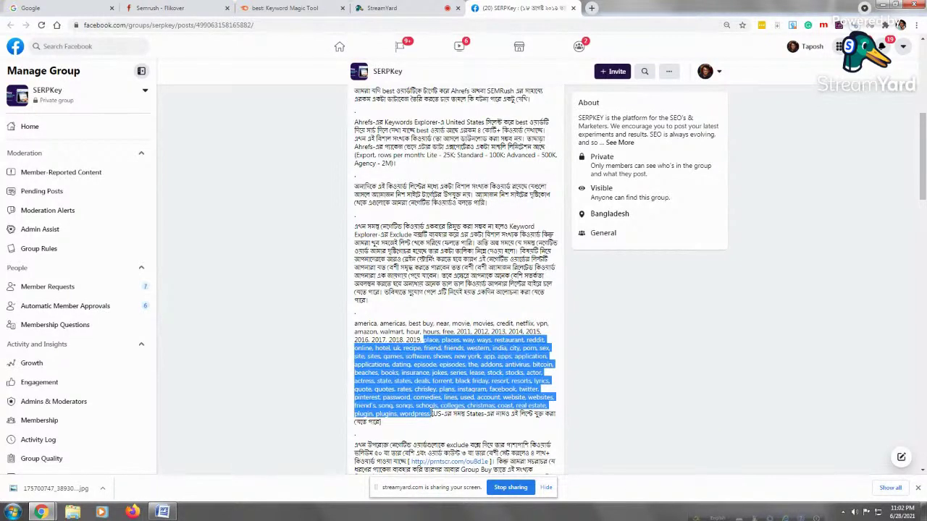
right_click(413, 392)
click(450, 396)
click(163, 512)
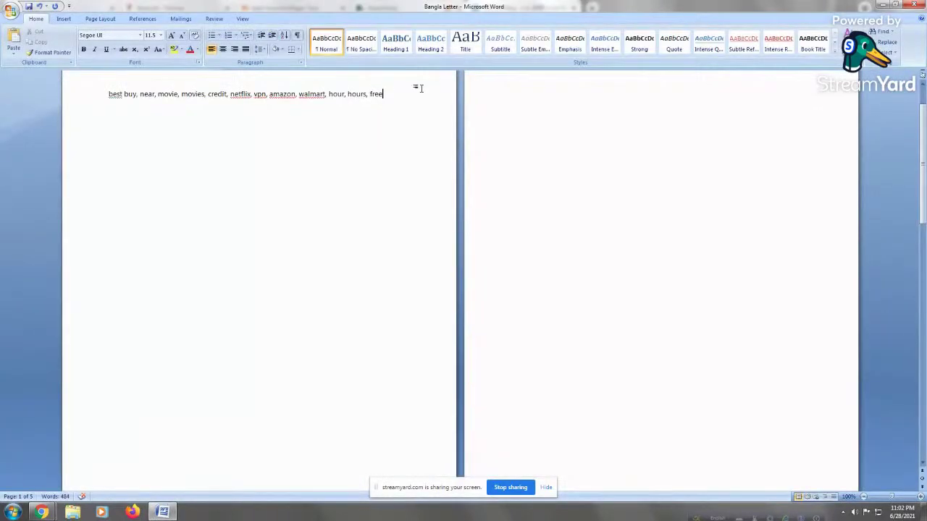
click(348, 238)
key(ctrl+v)
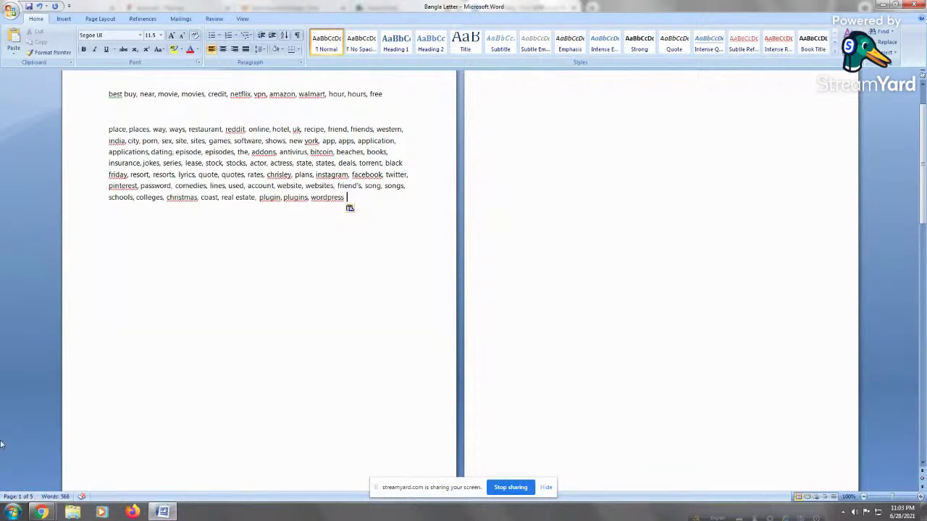
Step: Examine the pasted keyword paragraph in the Word document for terms that may not belong in the exclusion list
mouse_move(2, 445)
click(144, 163)
key(BackSpace)
click(213, 211)
click(210, 196)
click(219, 174)
click(206, 152)
click(95, 132)
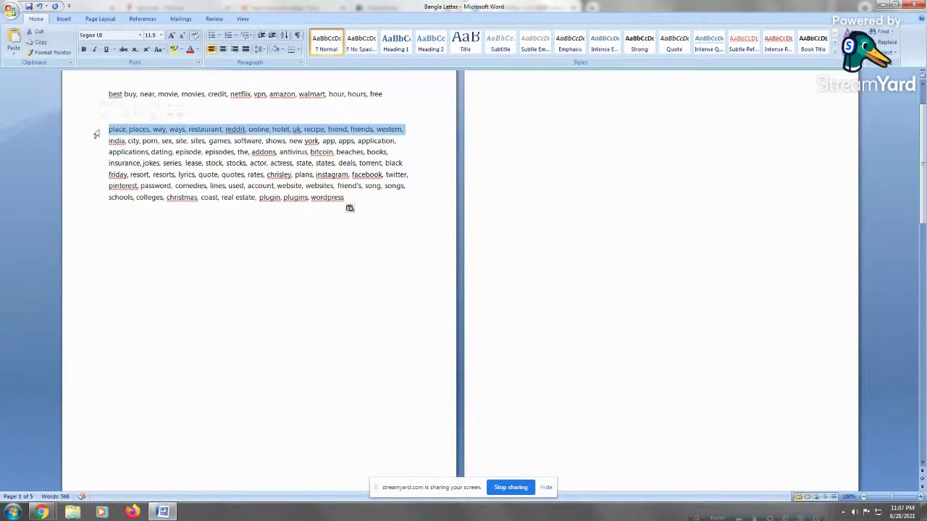
click(256, 233)
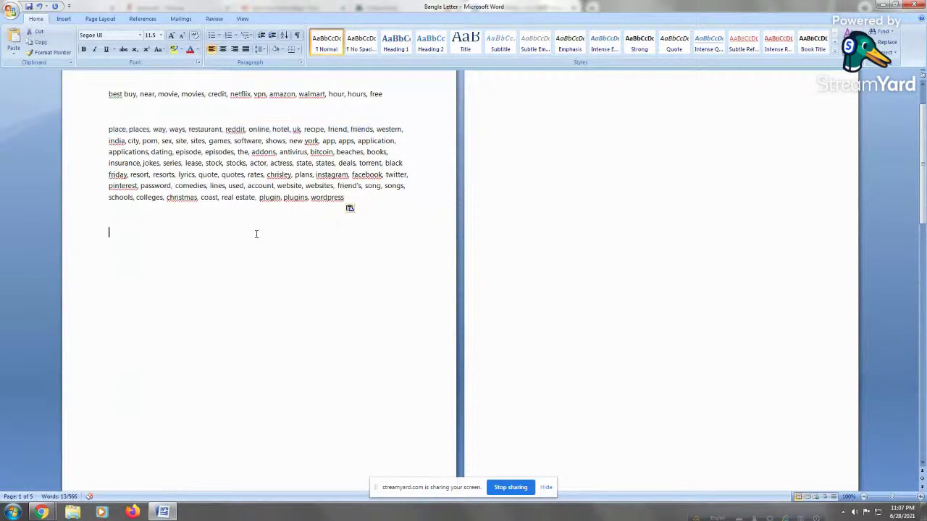
Step: Delete "books" and its comma from between "beaches" and "insurance" in the keyword paragraph
click(367, 152)
key(Delete)
key(Delete)
key(Delete)
key(Delete)
key(Delete)
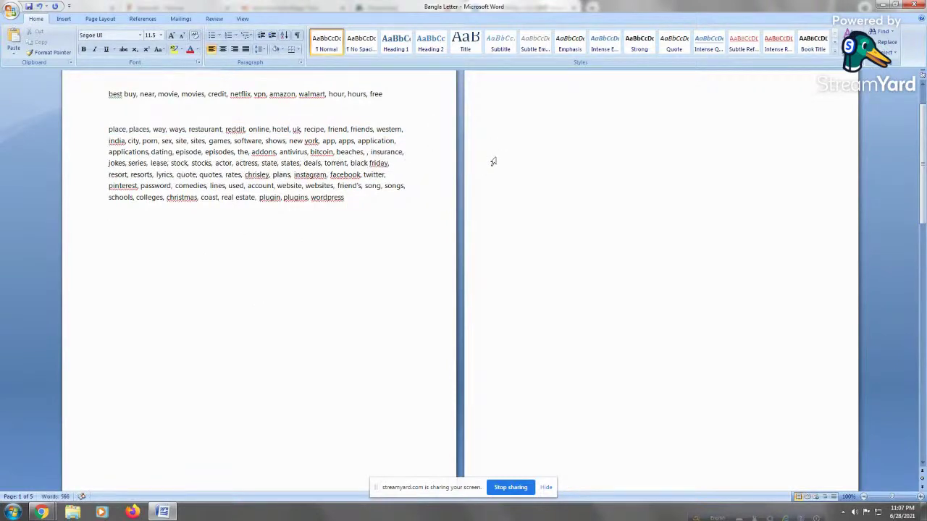
key(Delete)
key(Delete)
double_click(347, 152)
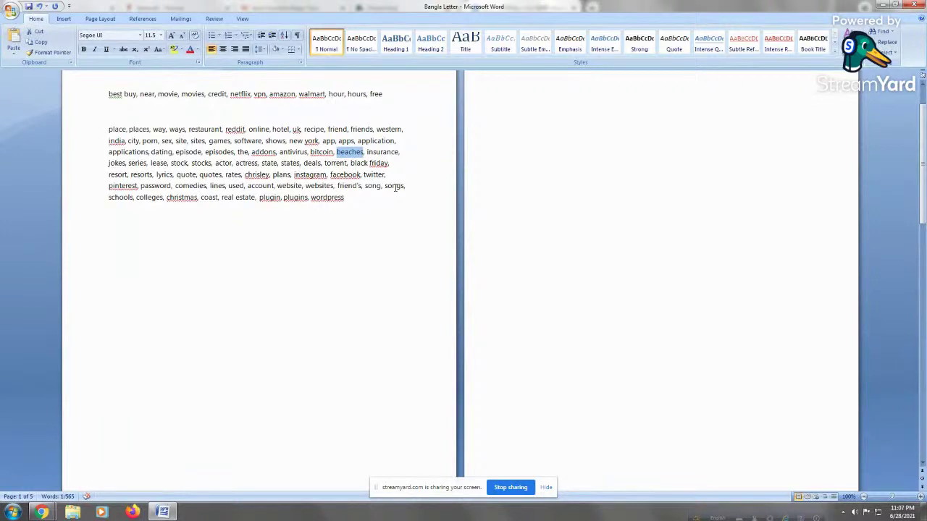
Step: Delete "stock, stocks," from between "lease" and "actor" in the keyword paragraph
click(184, 185)
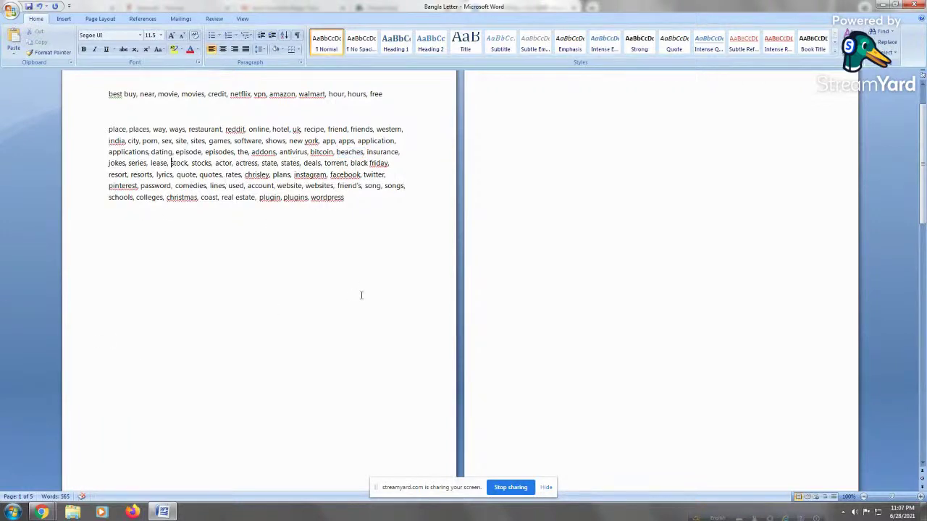
key(Delete)
key(Delete)
key(Delete)
key(Delete)
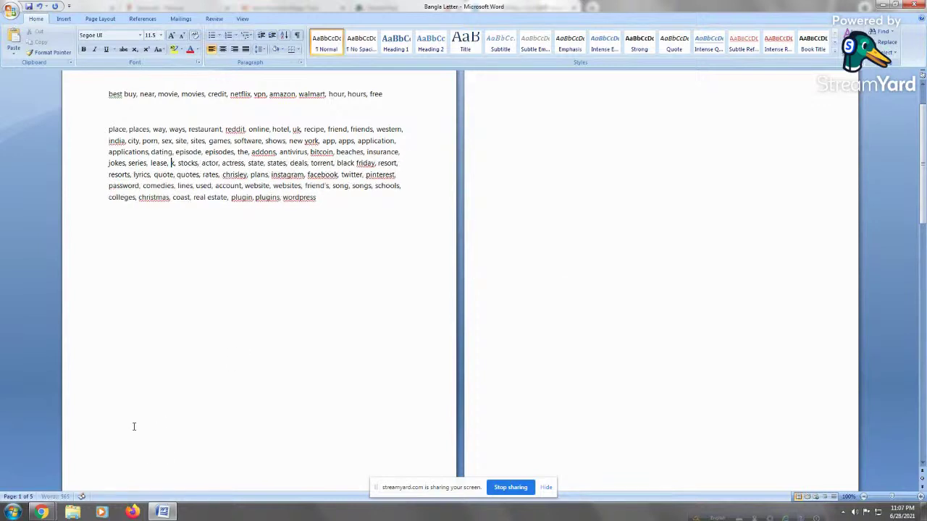
key(Delete)
key(Delete)
key(Delete)
key(Delete)
key(Delete)
key(Delete)
key(Delete)
key(Delete)
key(Delete)
key(Delete)
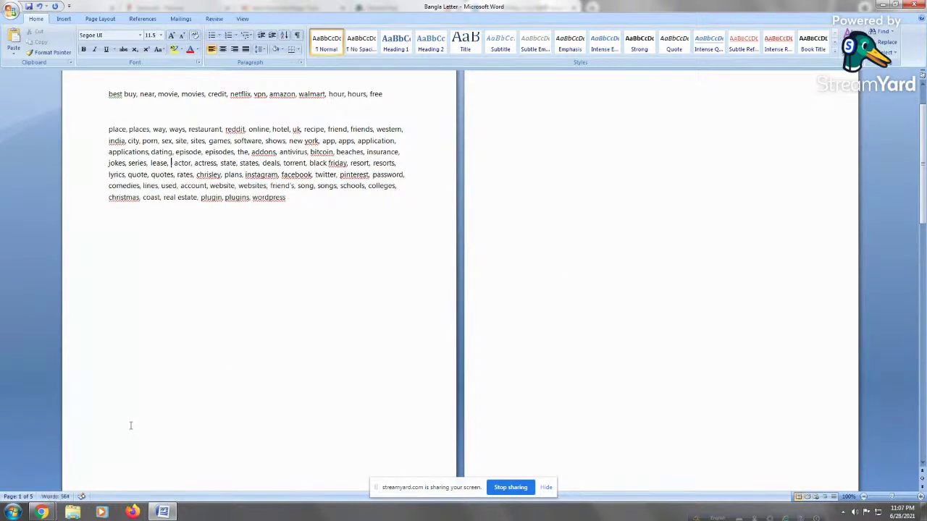
key(Delete)
key(Delete)
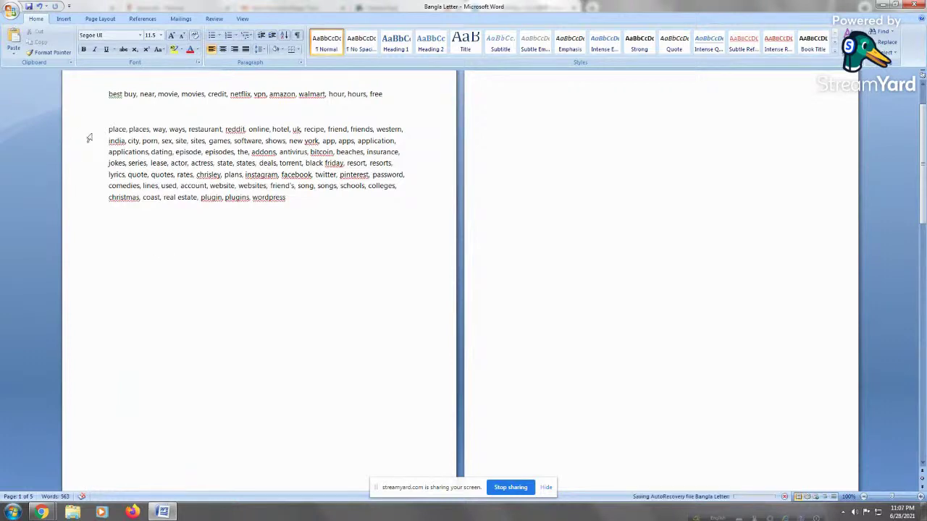
Step: Copy the whole edited keyword paragraph from "place" through "wordpress" in the Word document
drag(89, 135, 91, 196)
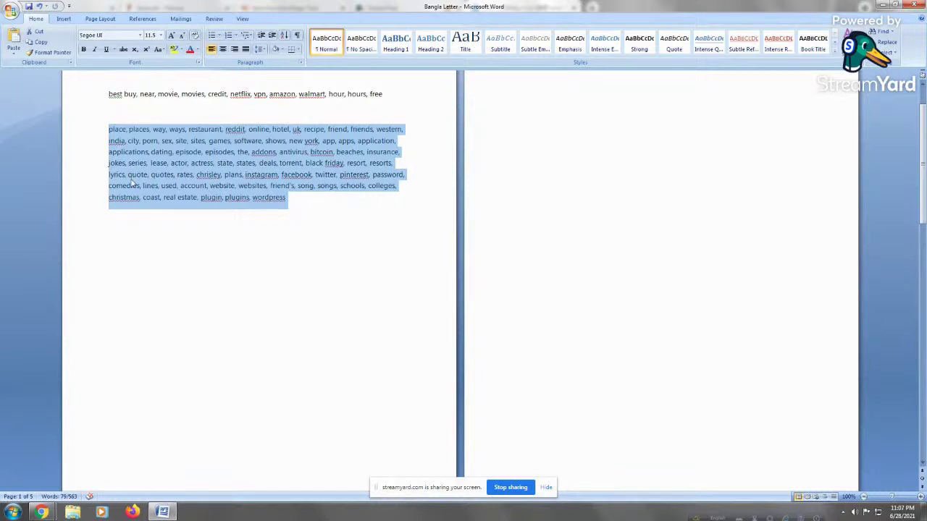
right_click(211, 158)
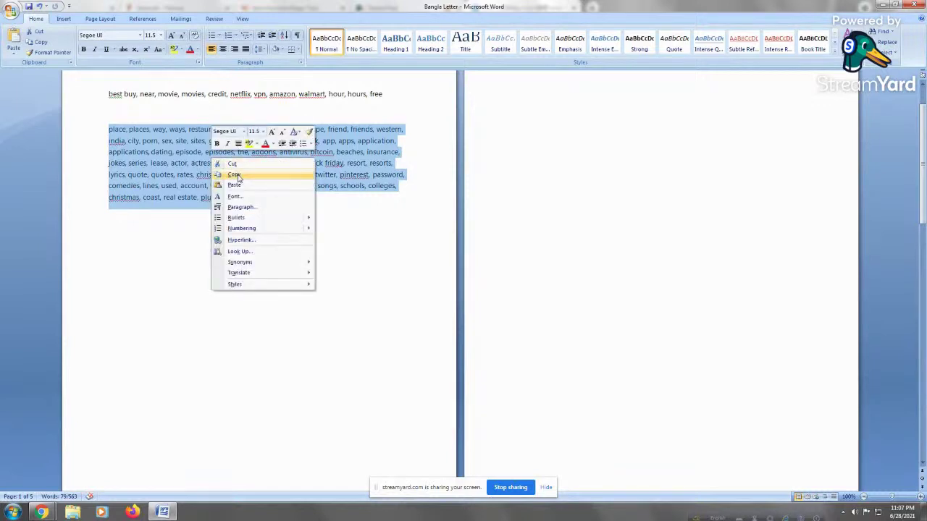
click(235, 175)
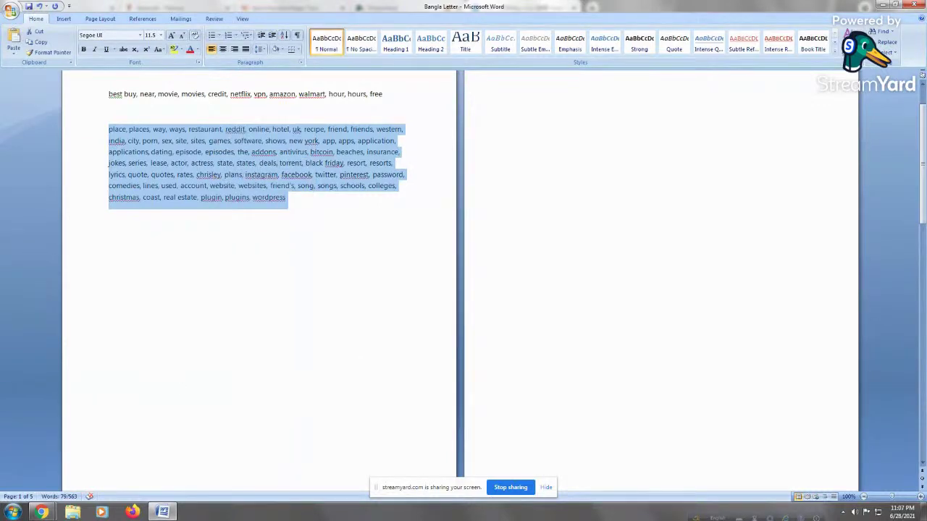
Step: Switch to the Semrush tab in Chrome, append the copied keywords after "free" in the exclude-keywords list, and apply the filter
click(42, 513)
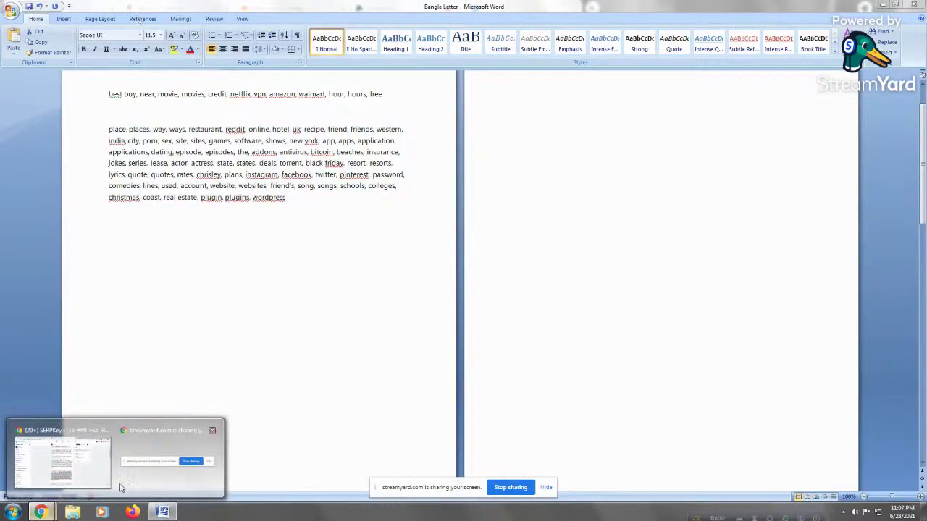
click(102, 474)
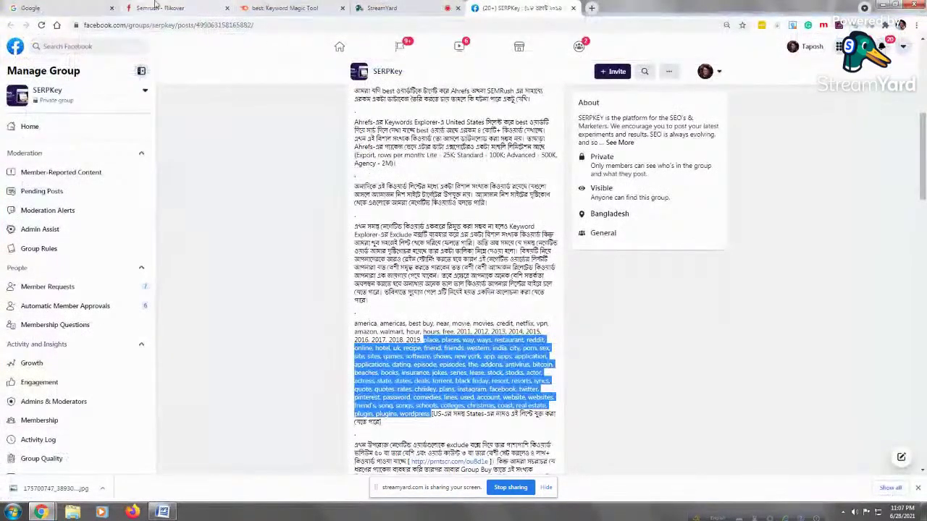
click(286, 8)
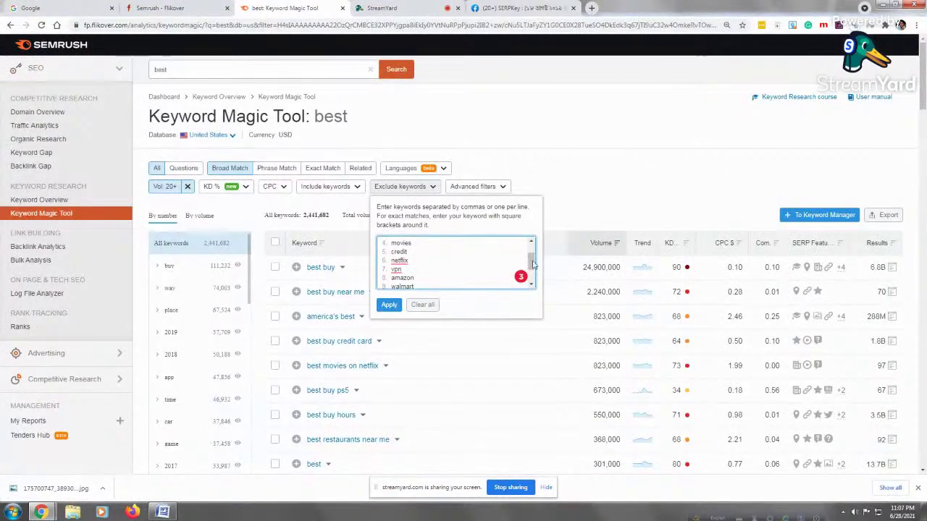
drag(532, 264, 532, 281)
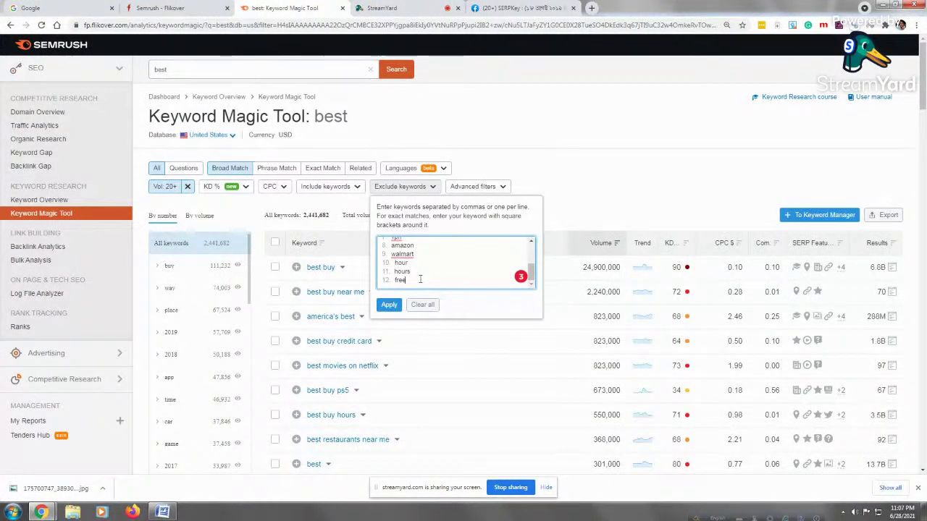
key(Return)
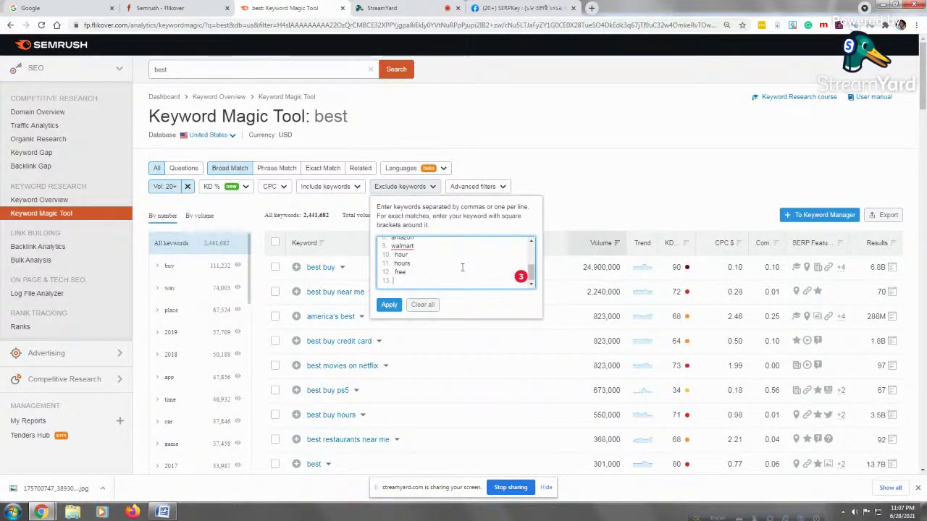
key(ctrl+v)
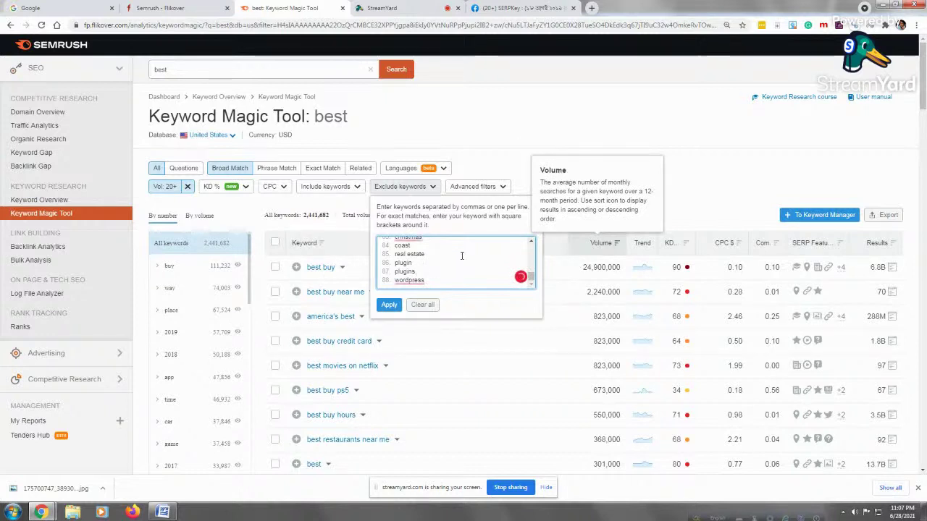
drag(533, 280, 533, 248)
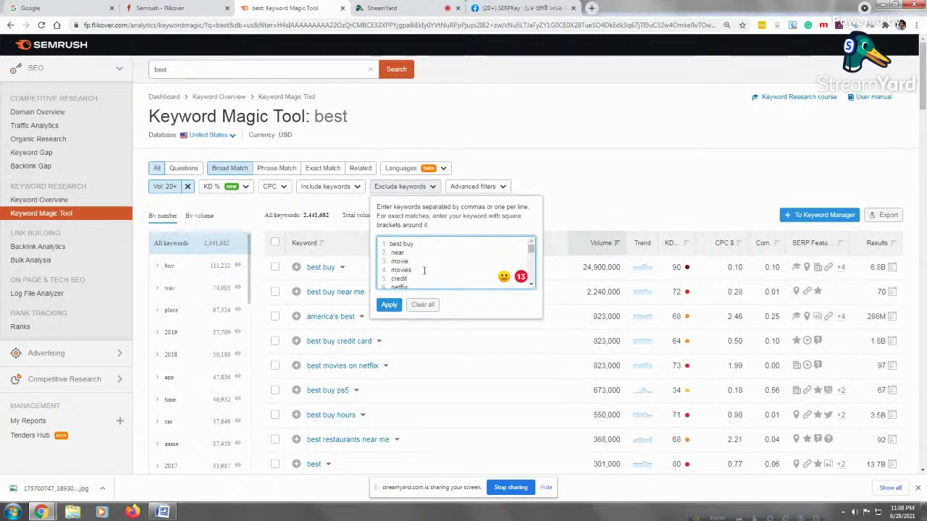
click(390, 306)
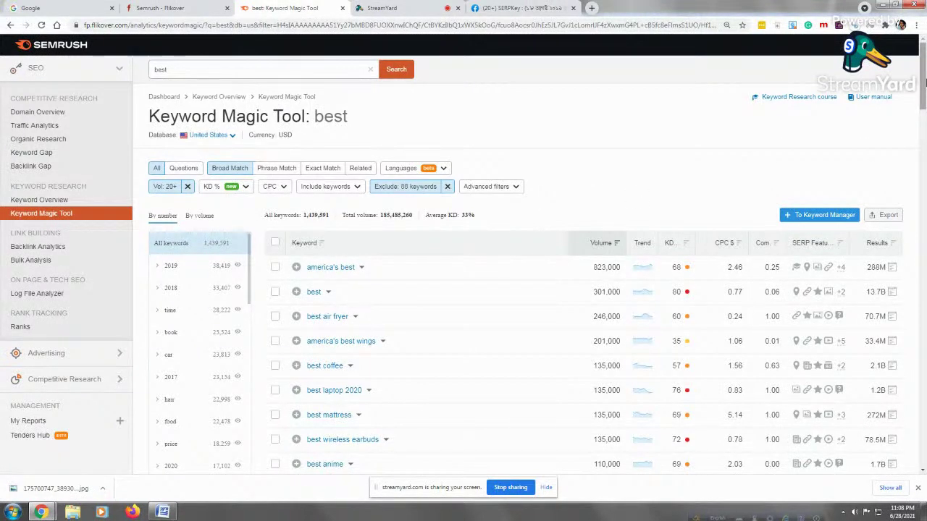
Step: Examine the upper part of the filtered keyword results for off-topic or adult terms missed by the exclusion list
scroll(921, 124, down, 2)
drag(923, 98, 924, 177)
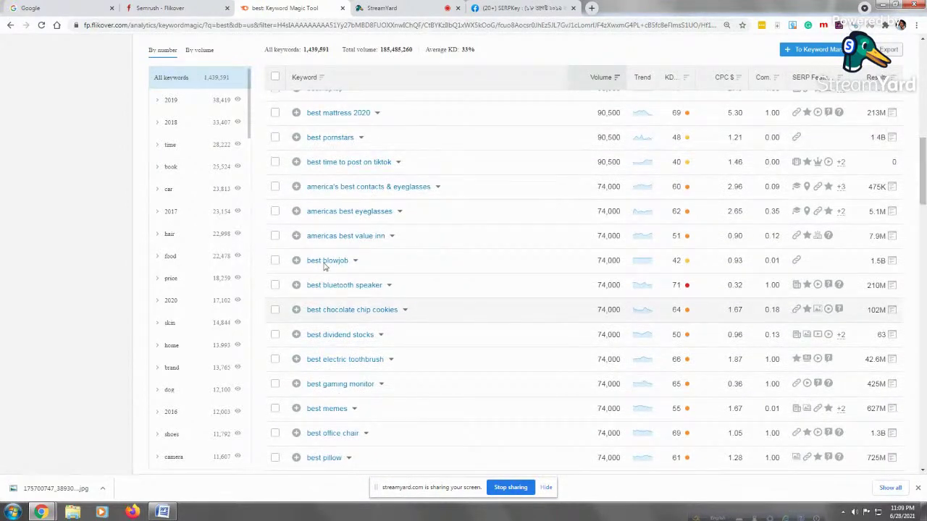
drag(306, 263, 354, 266)
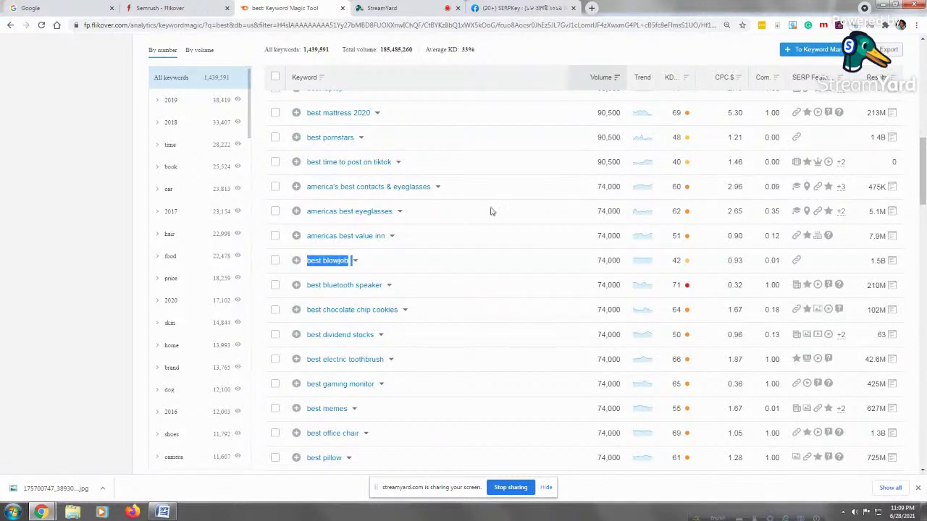
drag(923, 178, 923, 211)
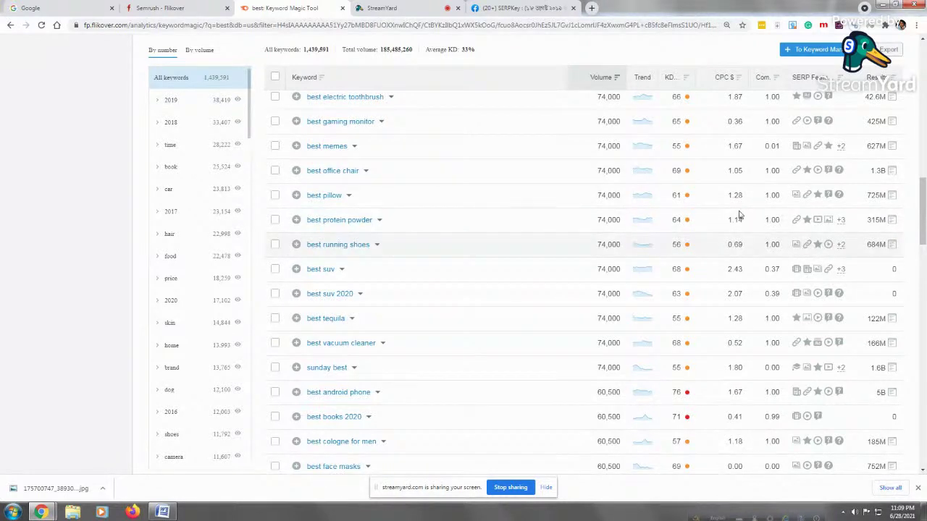
drag(923, 226, 922, 187)
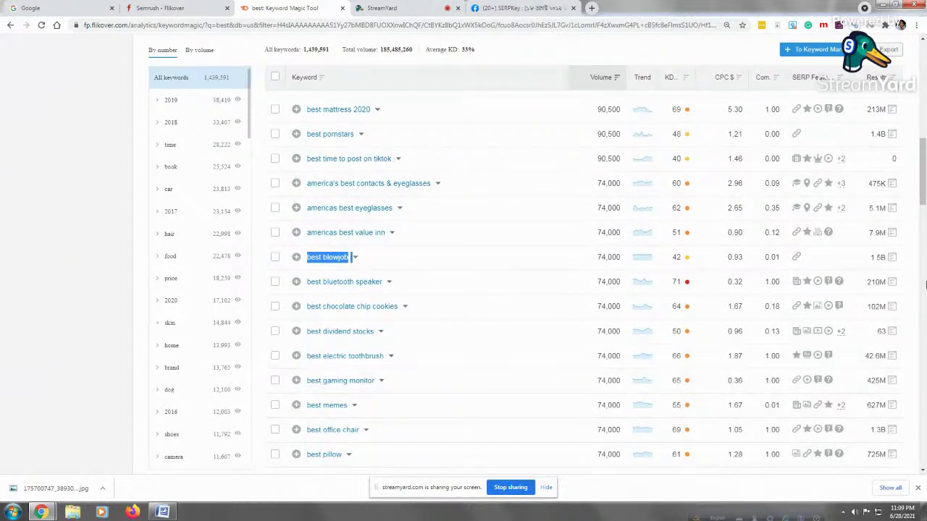
drag(924, 192, 923, 209)
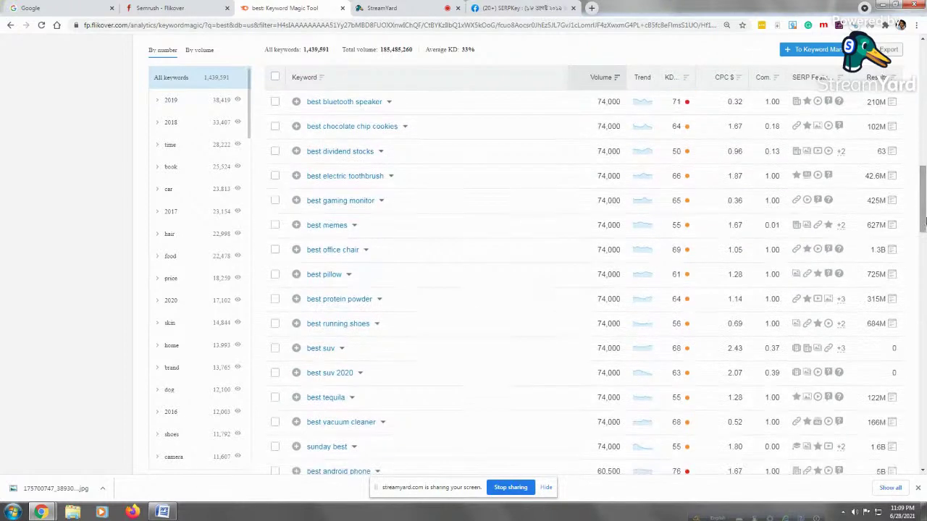
Step: Review the first results page from "best anime" through its last row for further unsuitable keywords
scroll(920, 176, up, 10)
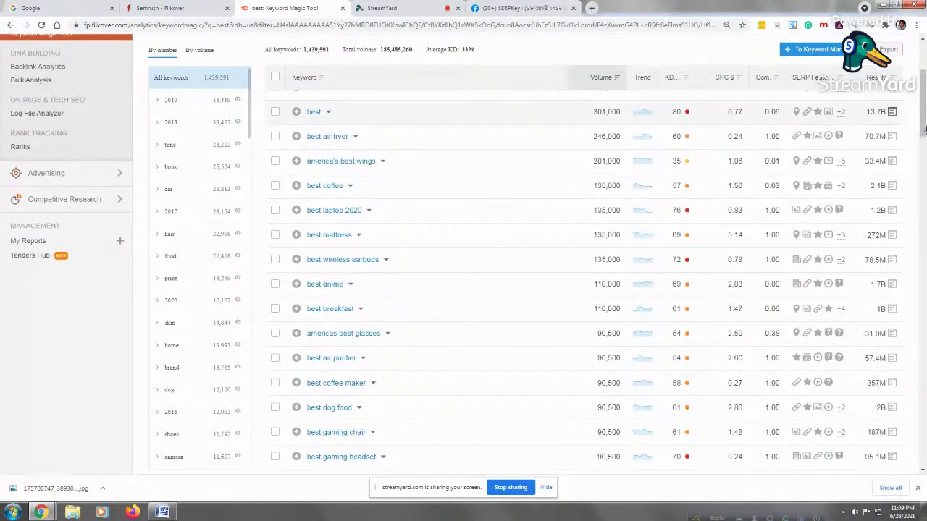
scroll(550, 137, up, 2)
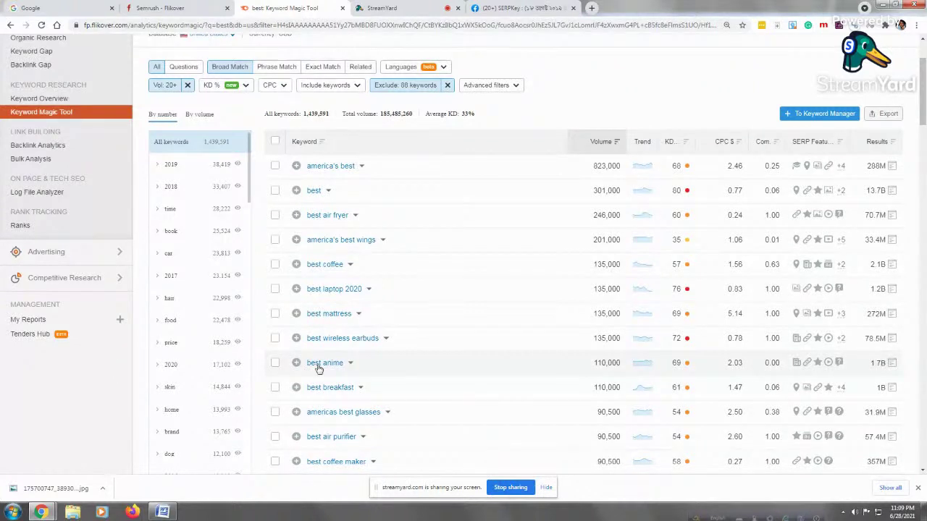
drag(307, 364, 345, 363)
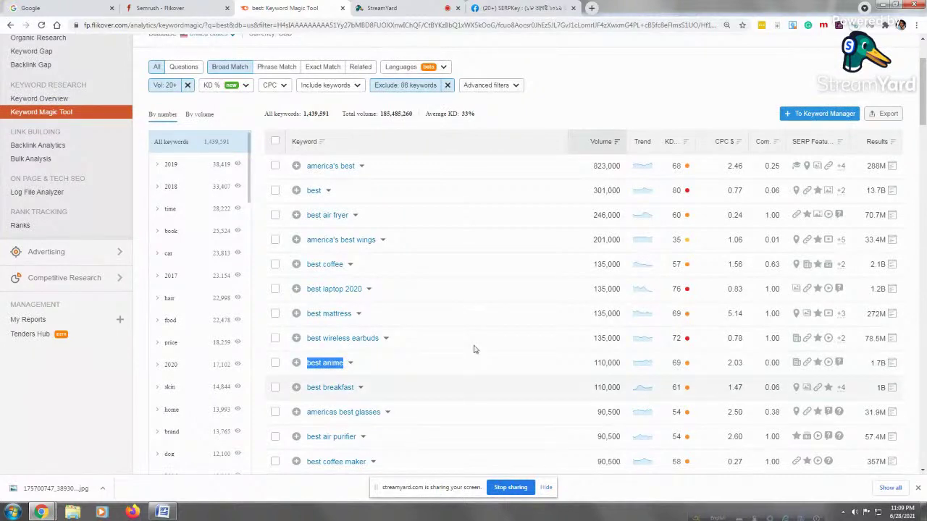
scroll(500, 217, down, 2)
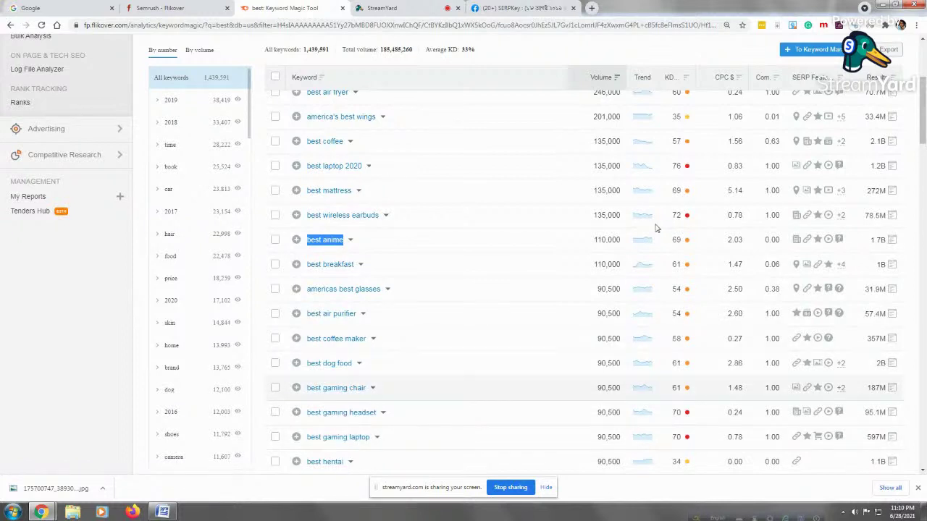
scroll(333, 365, down, 2)
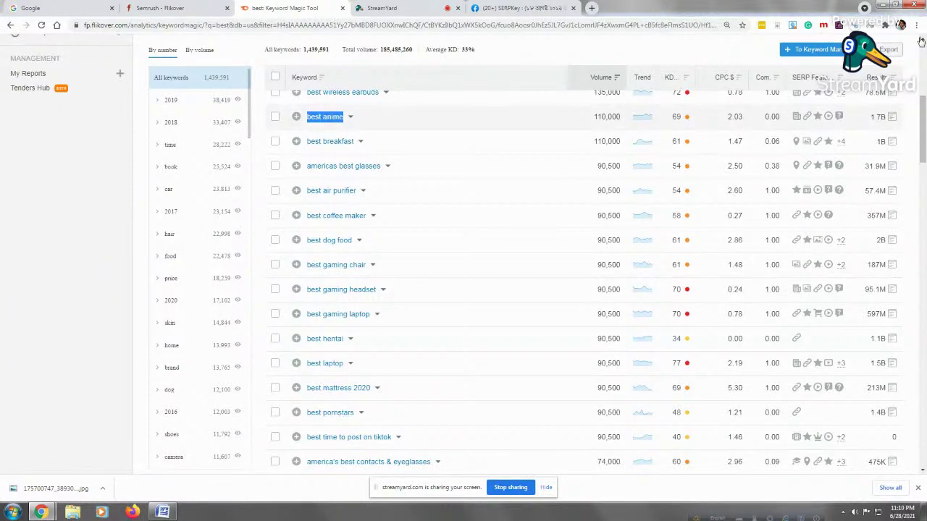
scroll(925, 134, down, 2)
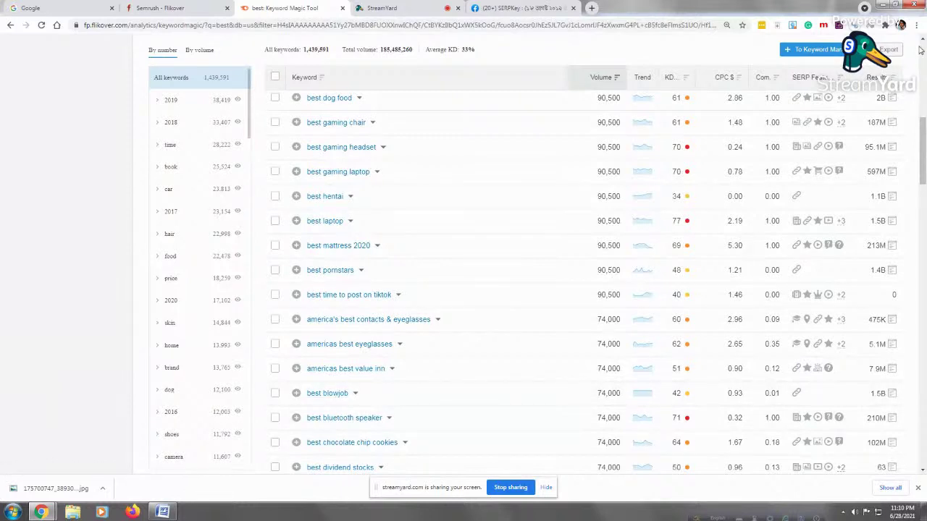
drag(923, 138, 924, 358)
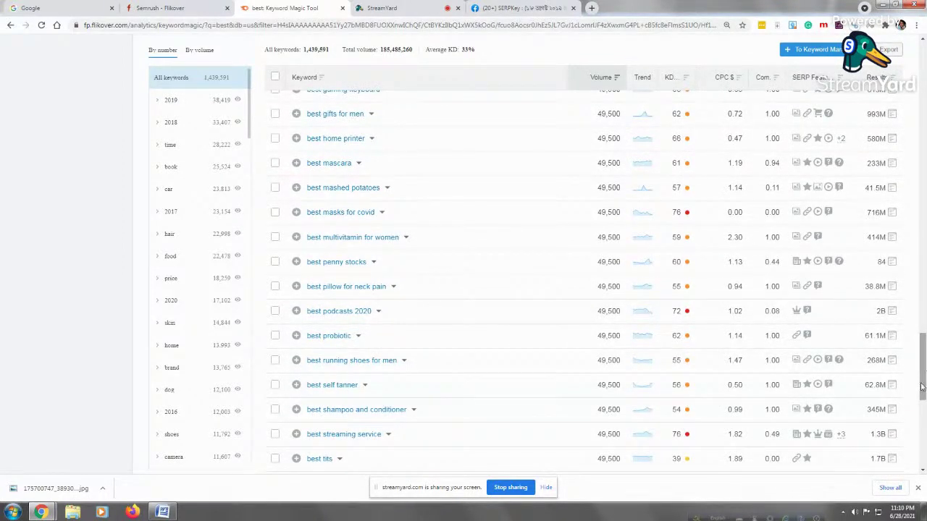
drag(924, 382, 924, 443)
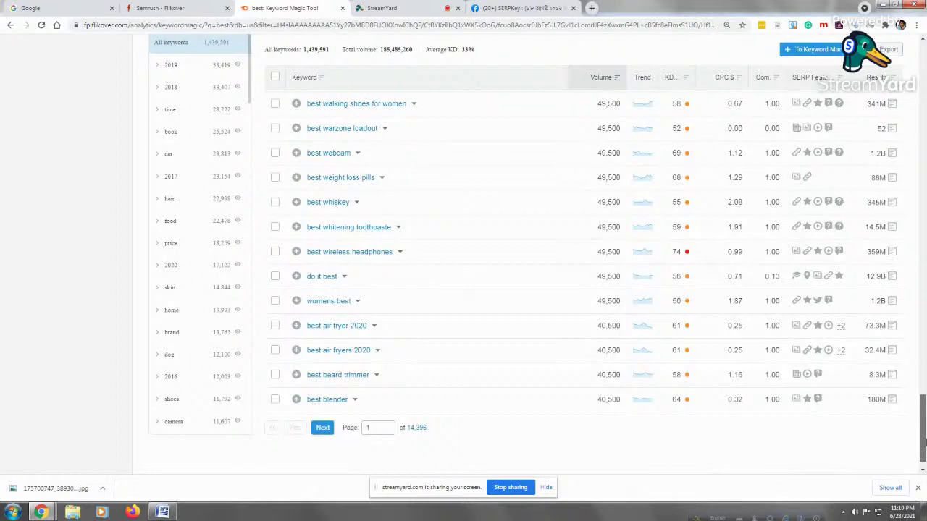
drag(923, 443, 923, 65)
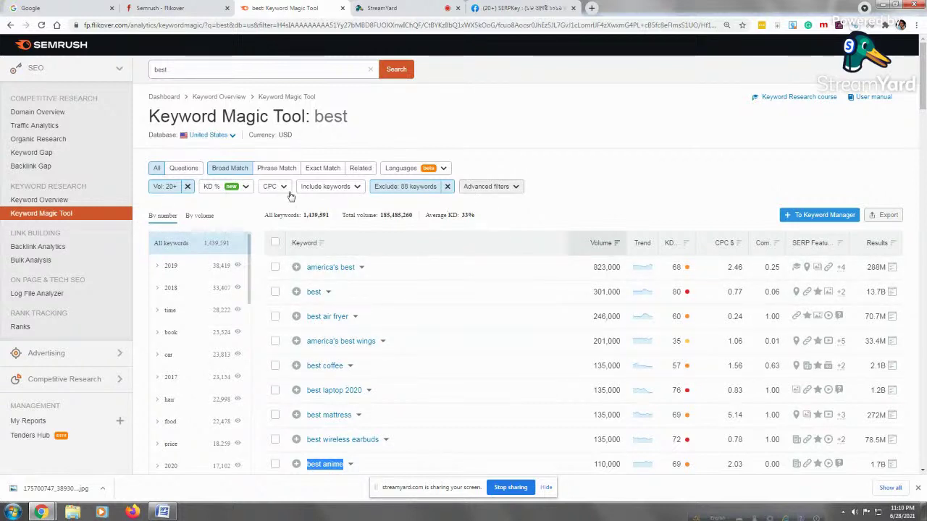
Step: Inspect the options of the include-keywords filter and the advanced filters without applying any
click(340, 186)
click(340, 186)
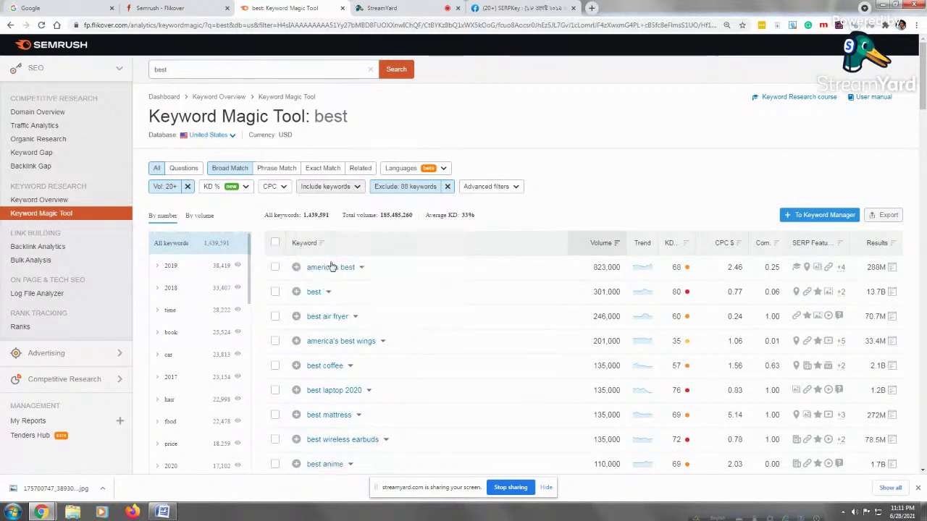
click(327, 187)
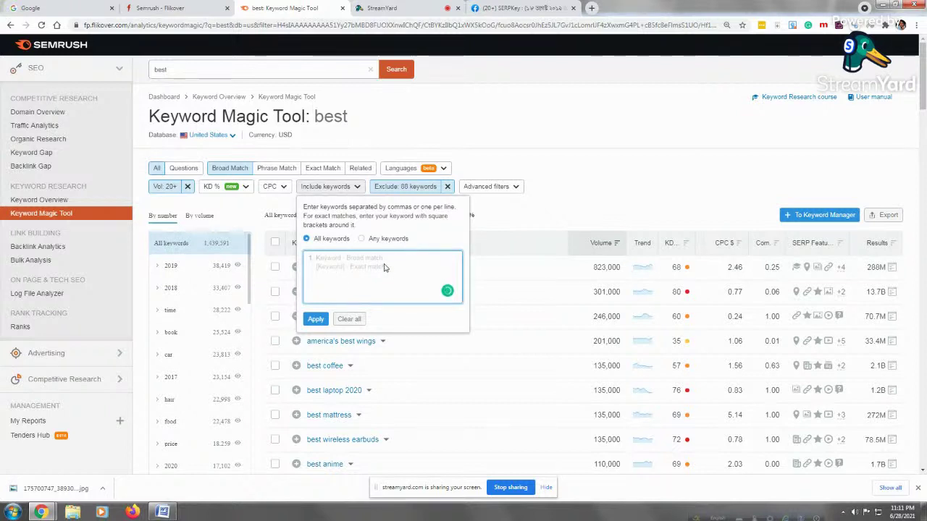
click(486, 188)
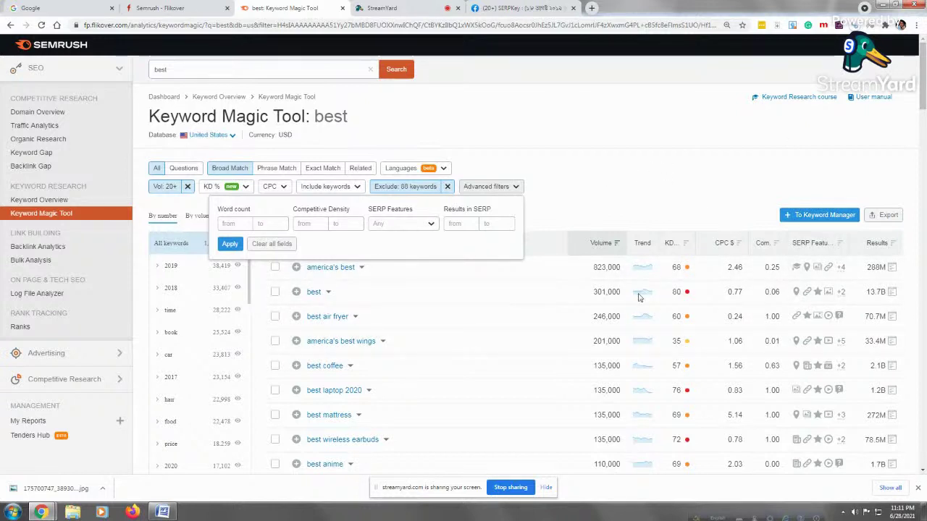
Step: Compare the filtered keywords and their groups again to judge which remaining terms are worth targeting
drag(921, 75, 924, 134)
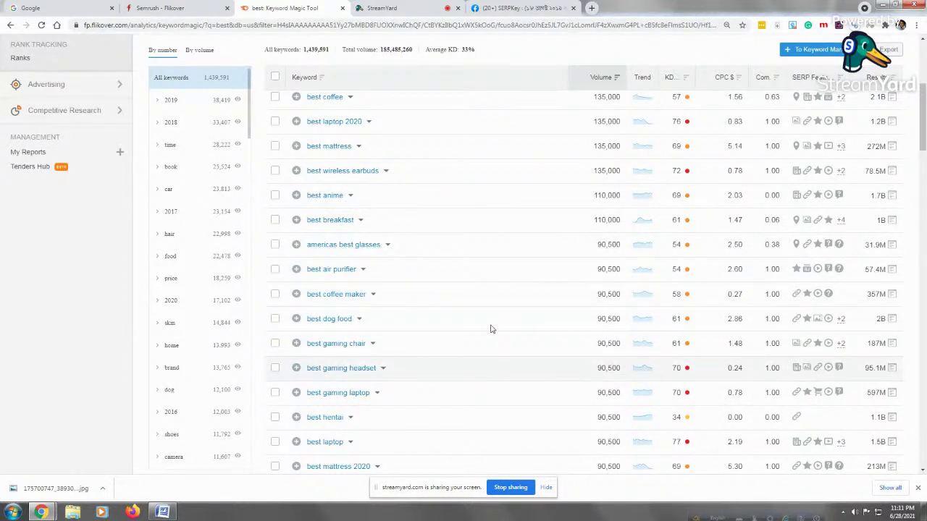
drag(923, 123, 924, 170)
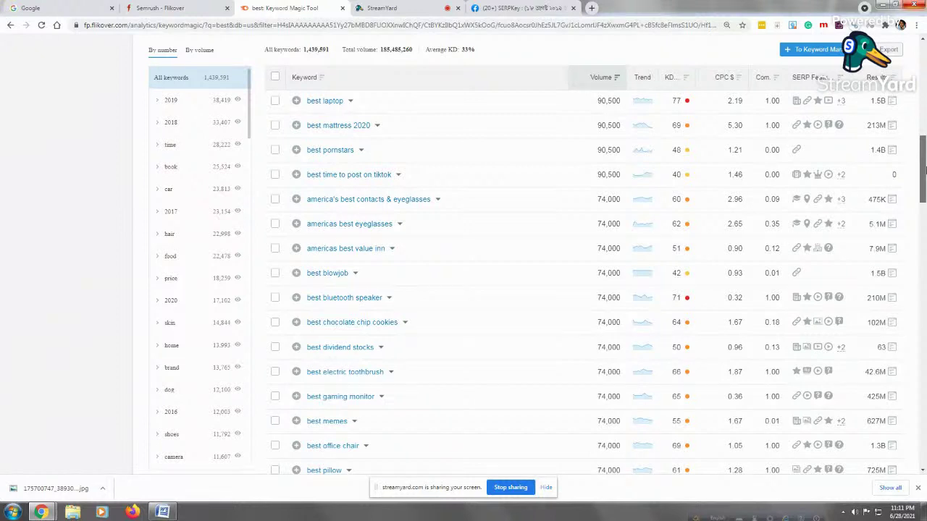
drag(924, 169, 924, 170)
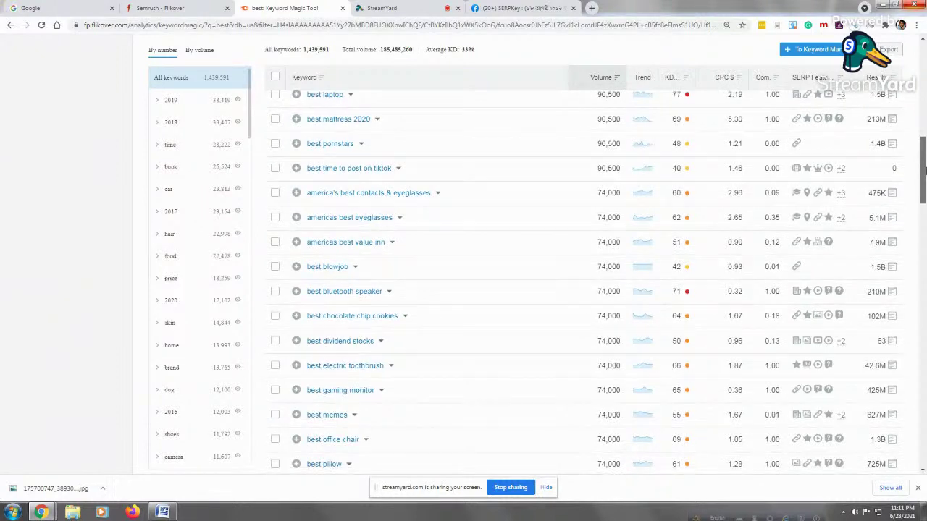
drag(923, 169, 924, 182)
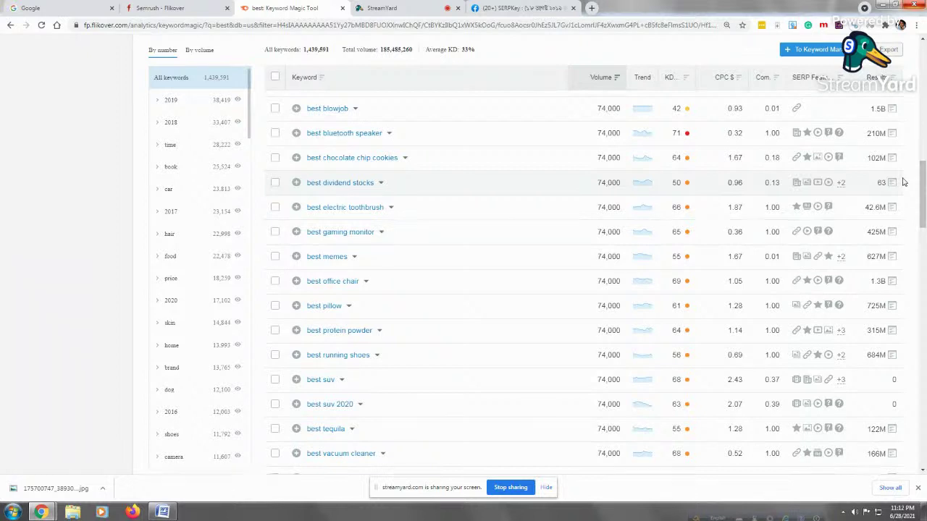
drag(923, 172, 923, 97)
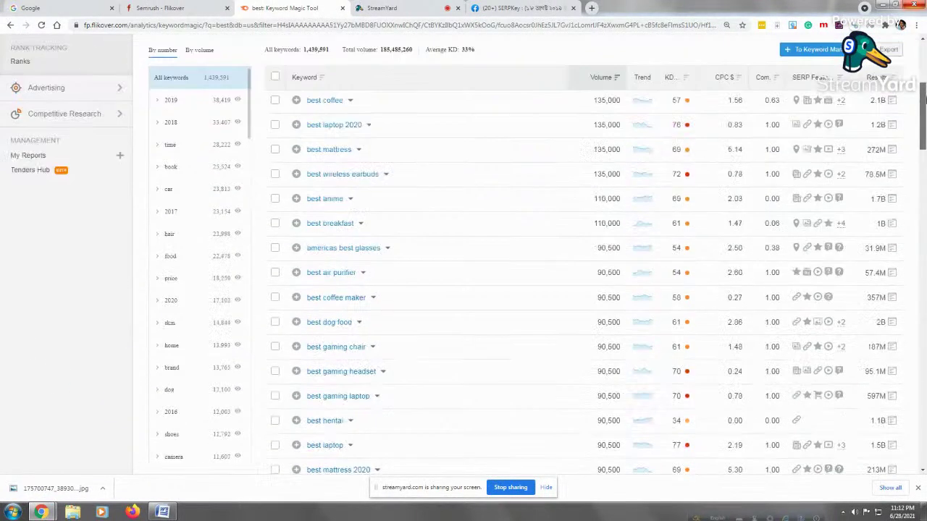
scroll(175, 393, down, 4)
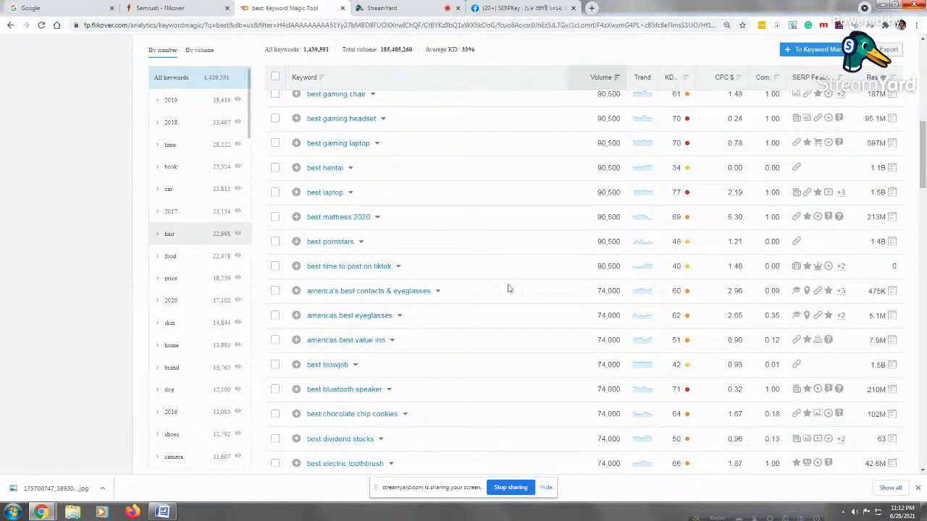
scroll(507, 347, up, 5)
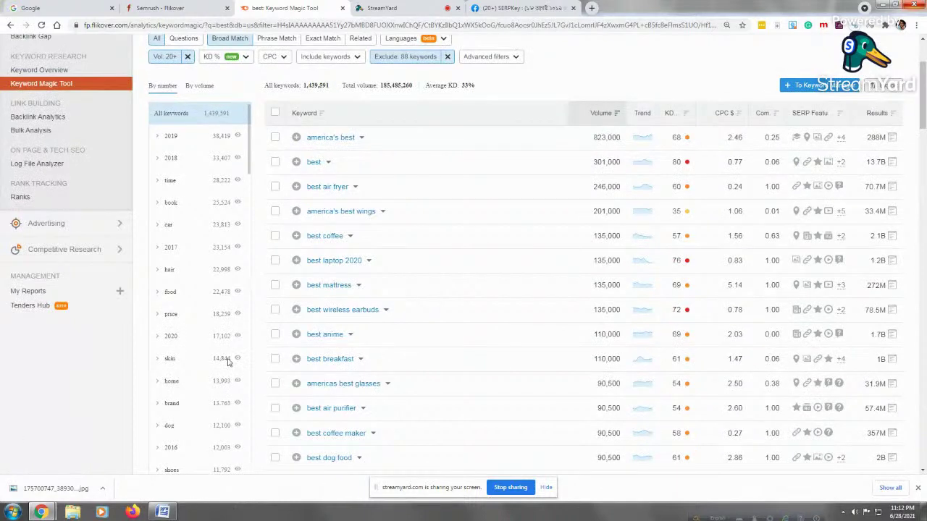
scroll(922, 104, up, 1)
scroll(923, 104, up, 3)
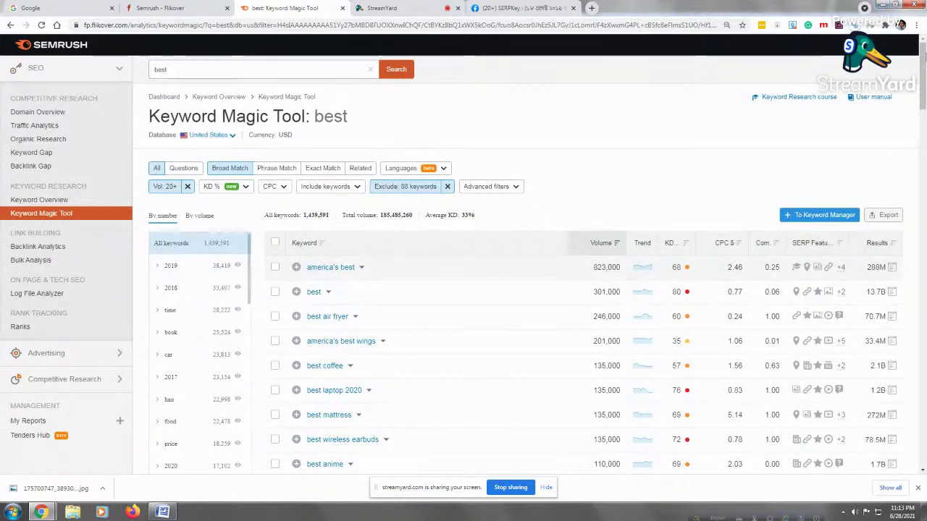
drag(923, 83, 923, 149)
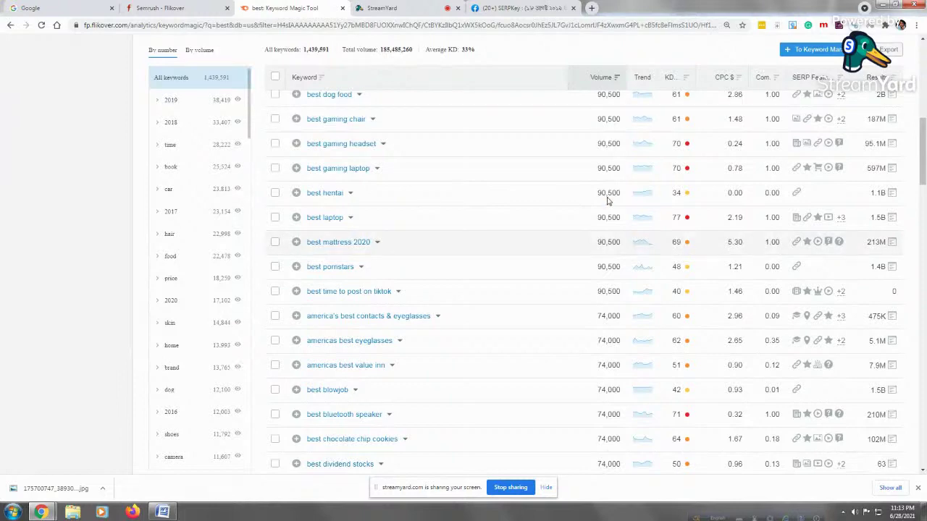
scroll(923, 127, up, 4)
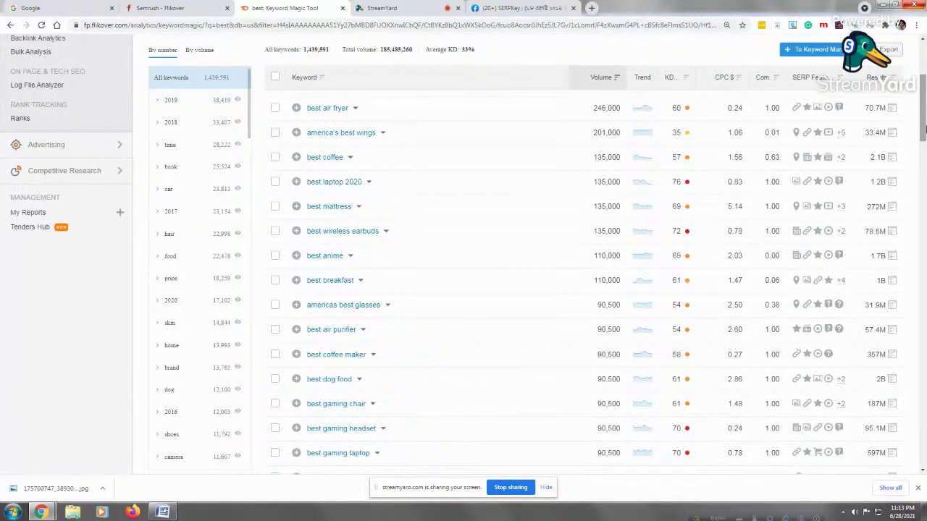
Step: Inspect the export options and export limit for the filtered "best" keyword list without exporting anything
scroll(924, 127, up, 3)
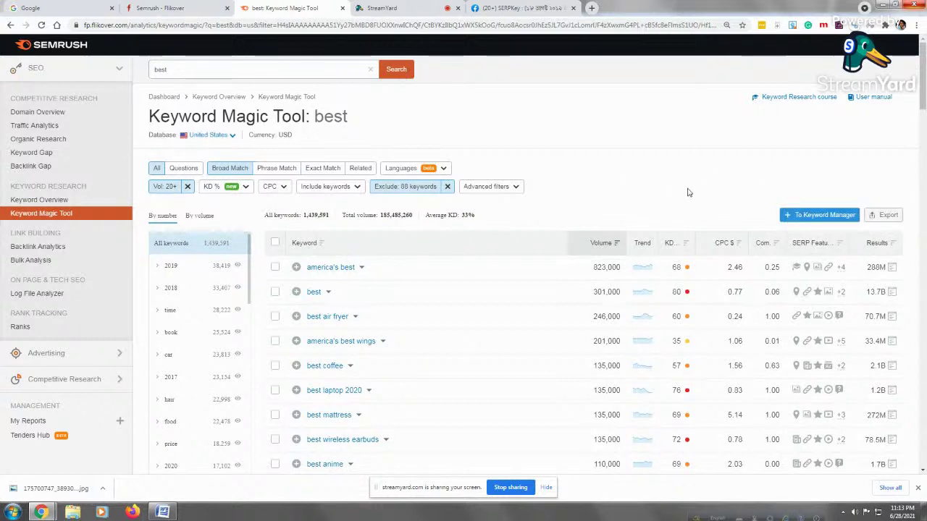
click(866, 217)
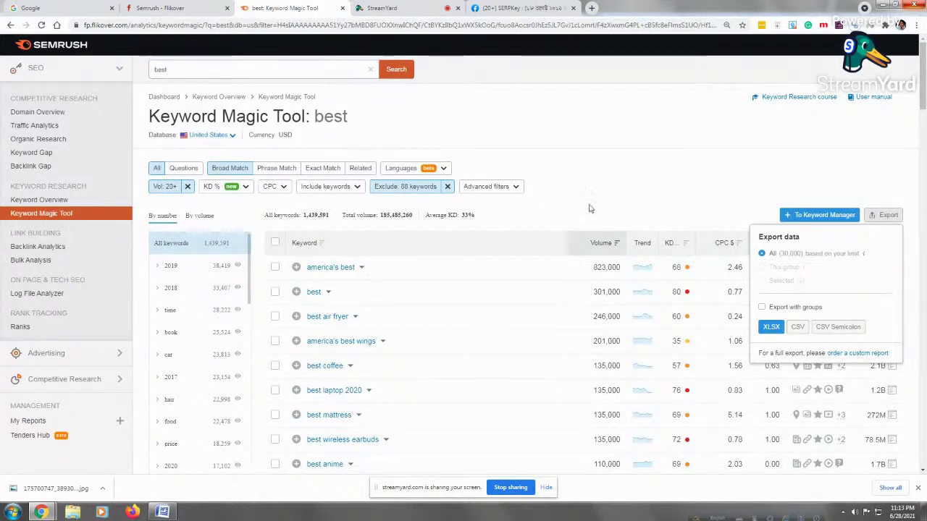
click(623, 183)
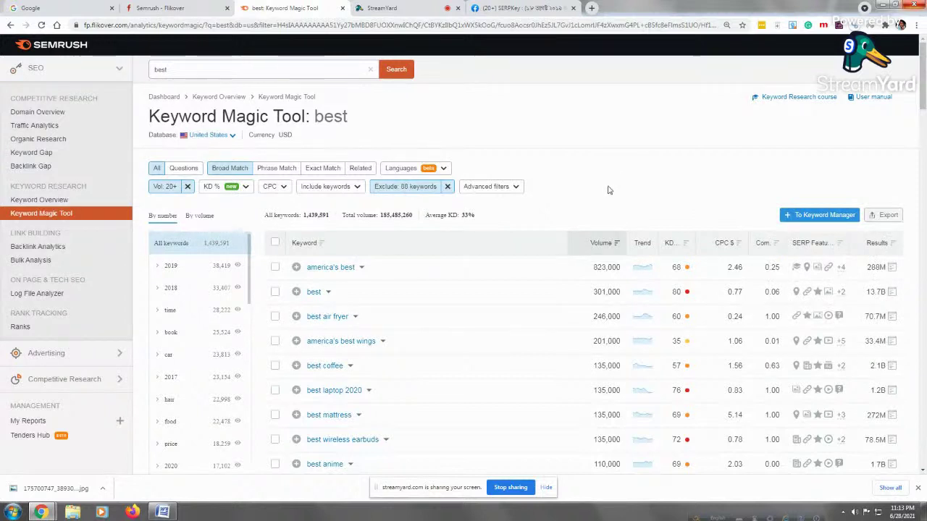
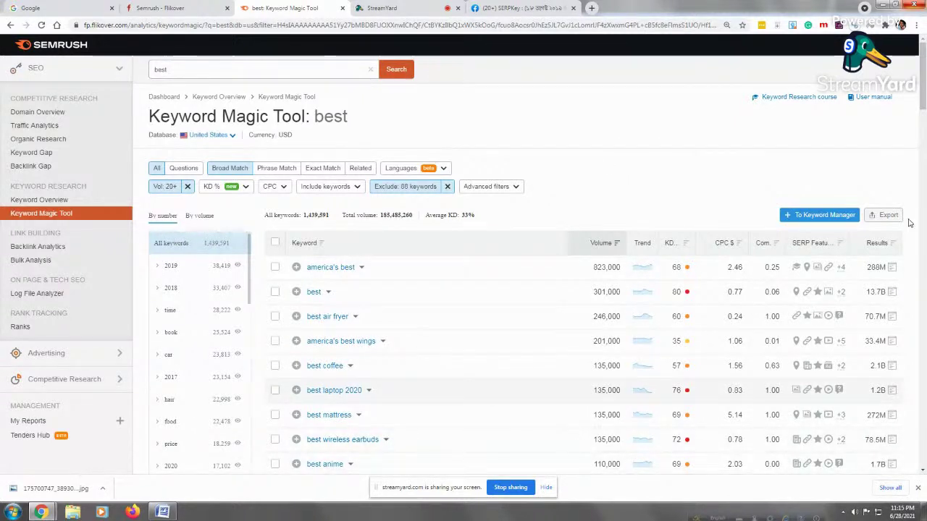
Step: Highlight the total keyword figure above the results and inspect the volume filter's custom range without changing it
scroll(922, 79, down, 1)
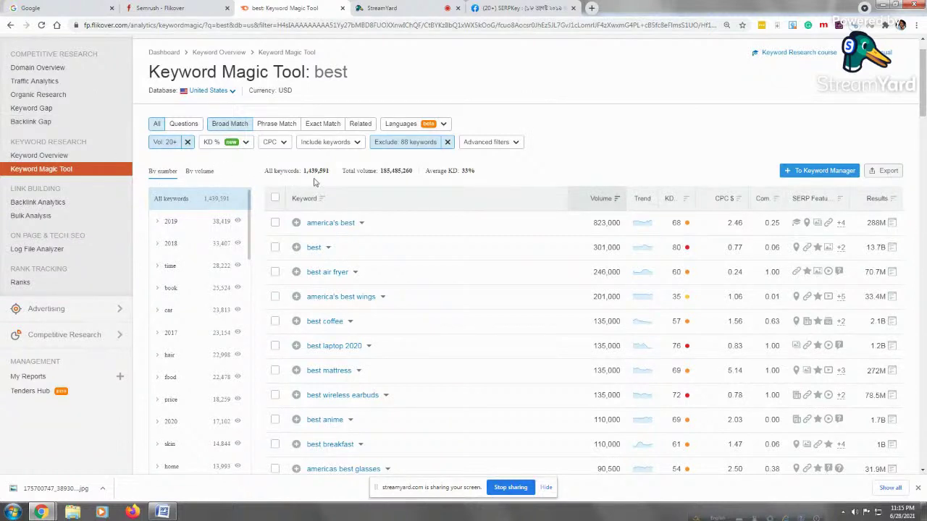
drag(302, 172, 331, 171)
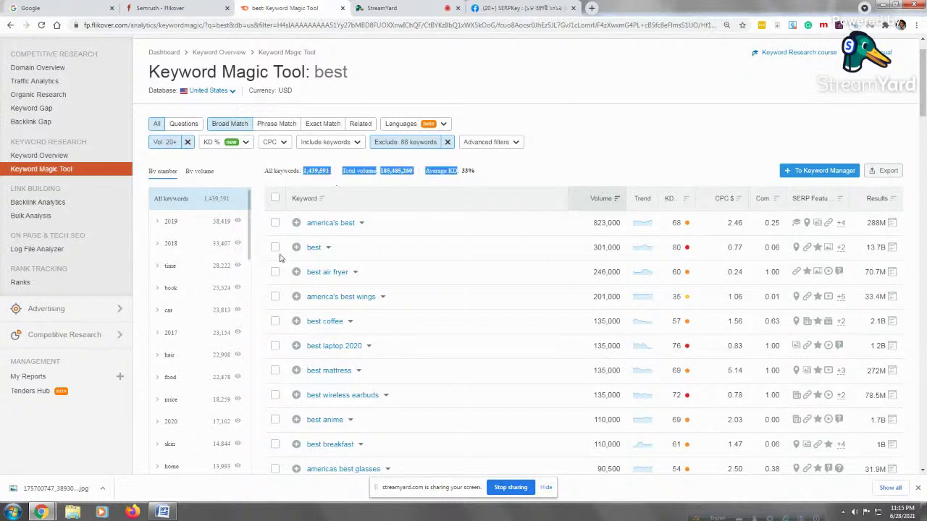
click(780, 86)
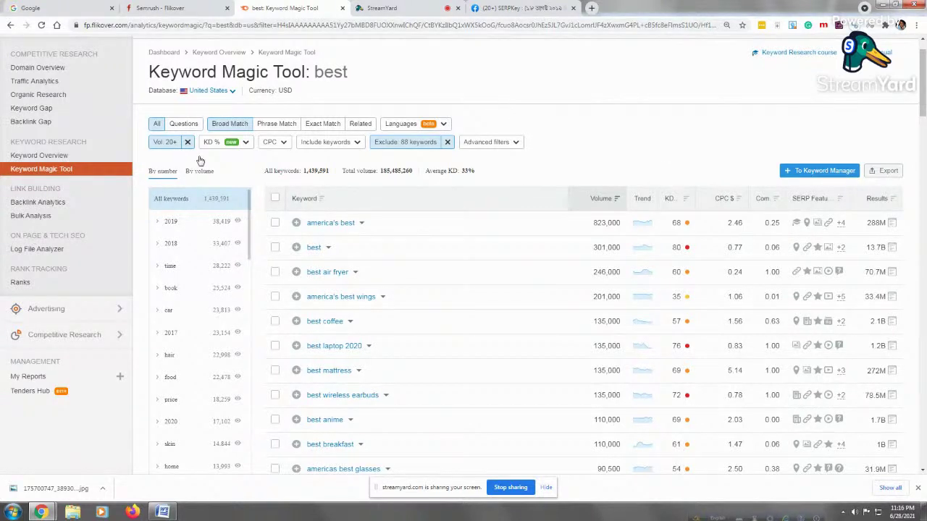
click(164, 142)
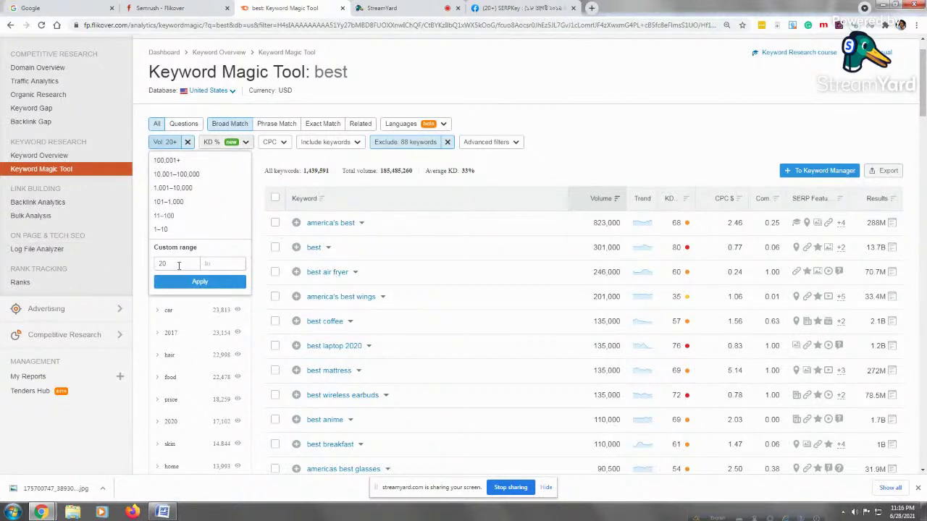
click(178, 265)
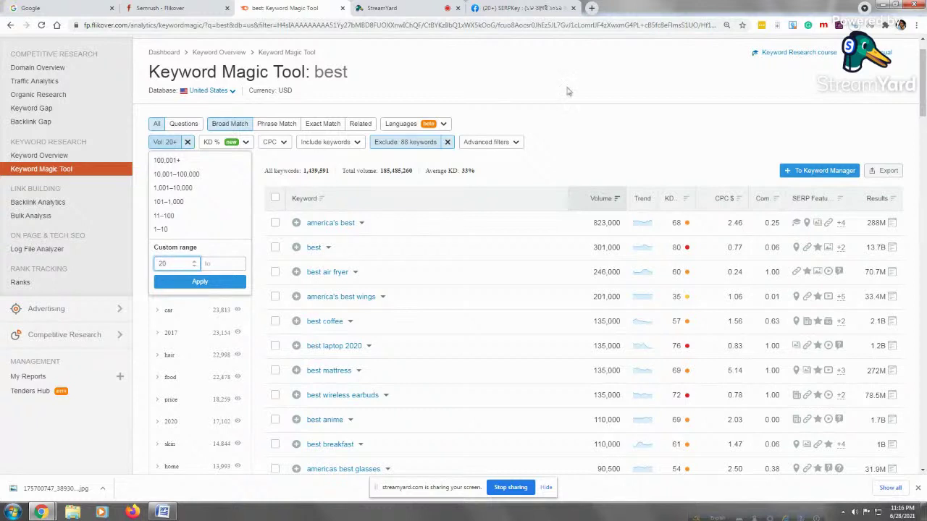
click(130, 356)
Step: Advance to results page 2 and check the search volumes down to its last row
drag(923, 70, 901, 433)
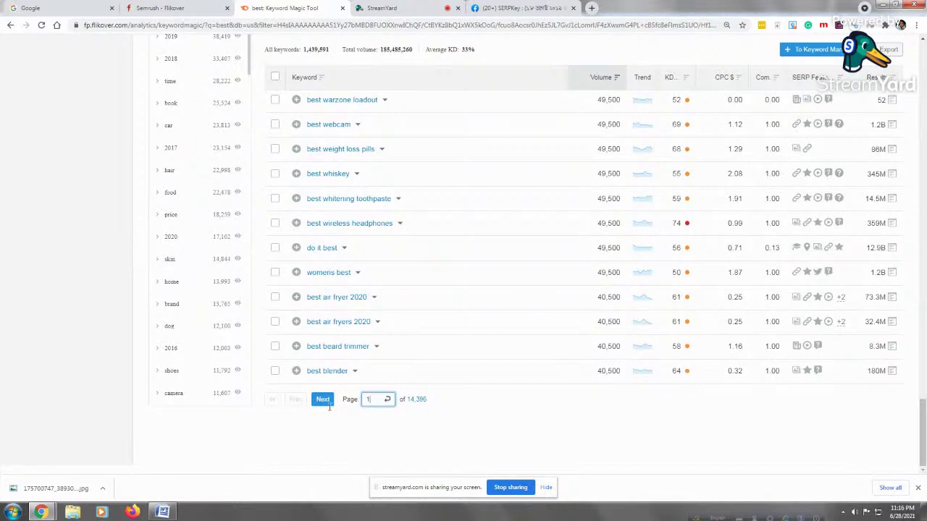
click(322, 398)
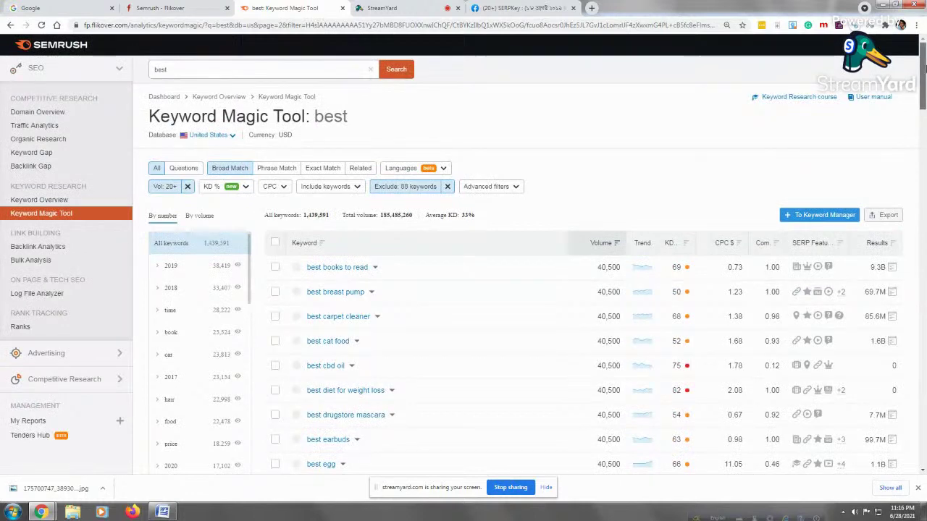
drag(923, 76, 924, 438)
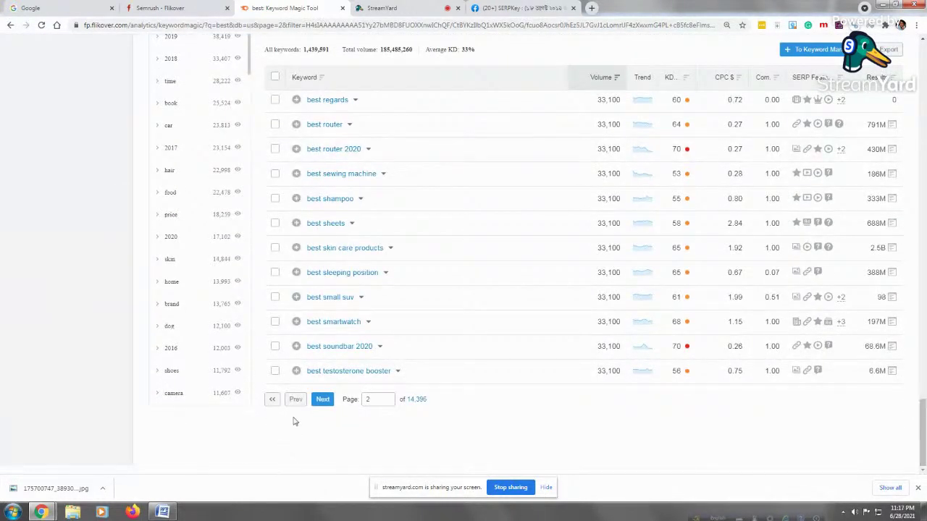
Step: Jump to results page 300 and check the search volume of its first and last keywords
click(374, 402)
key(Return)
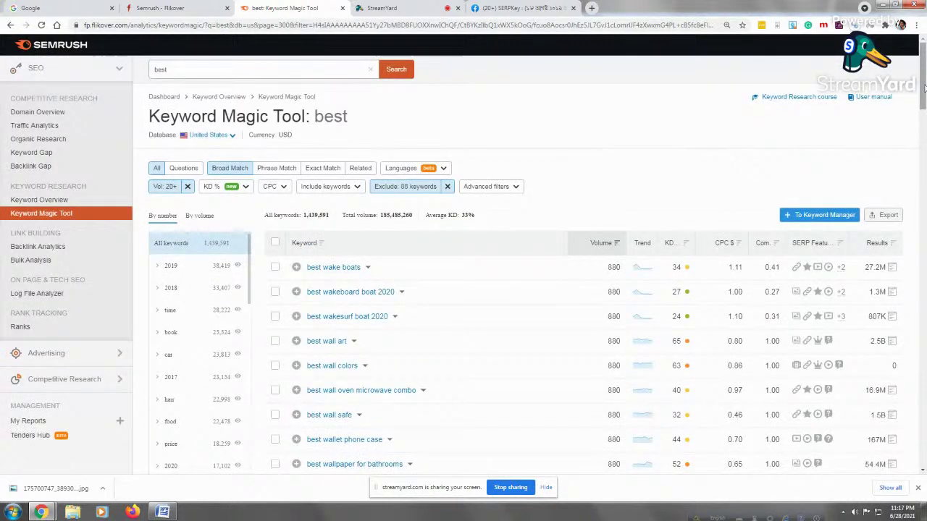
drag(922, 80, 924, 453)
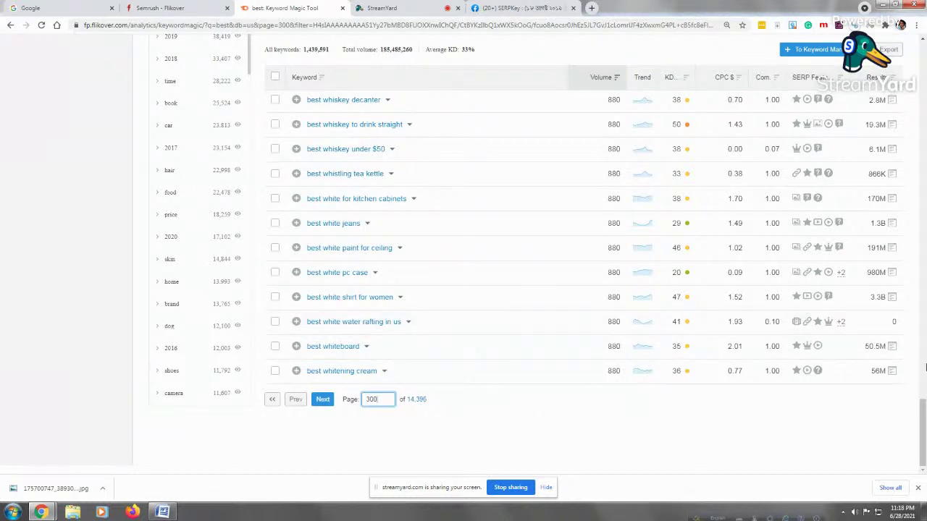
drag(922, 433, 922, 69)
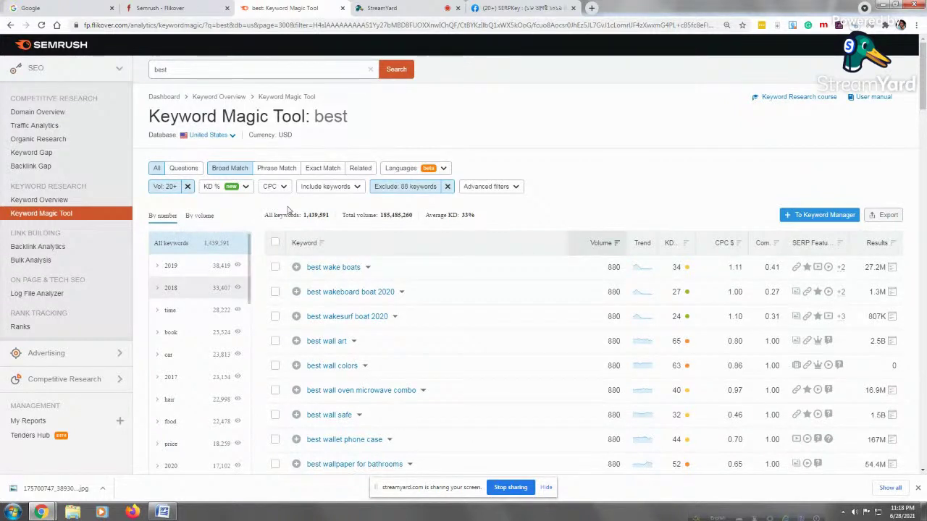
Step: Set the volume filter's custom range to a minimum of 881 with no upper limit and apply it
click(166, 188)
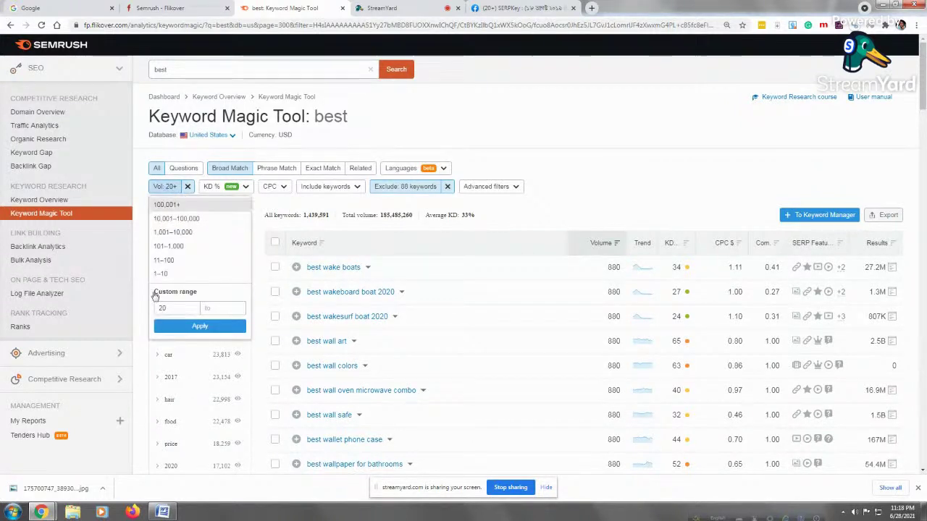
click(175, 307)
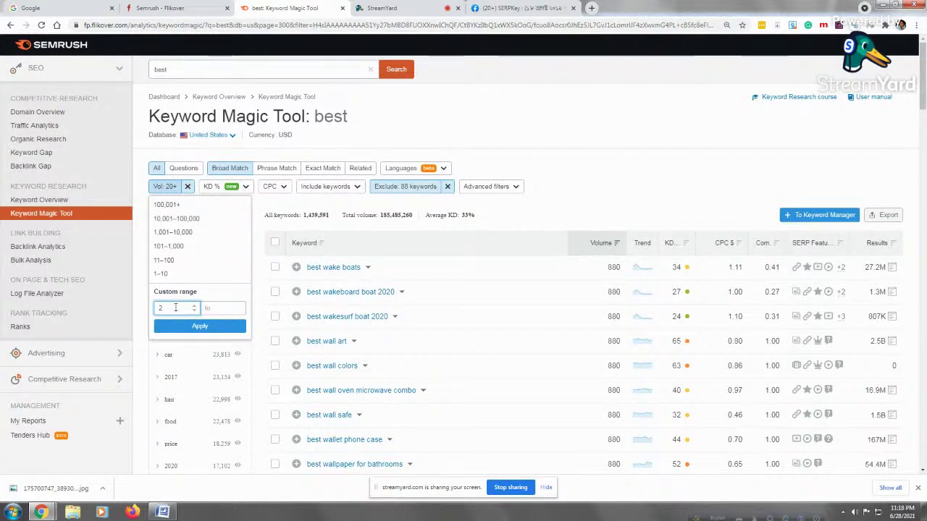
key(BackSpace)
key(BackSpace)
text(881)
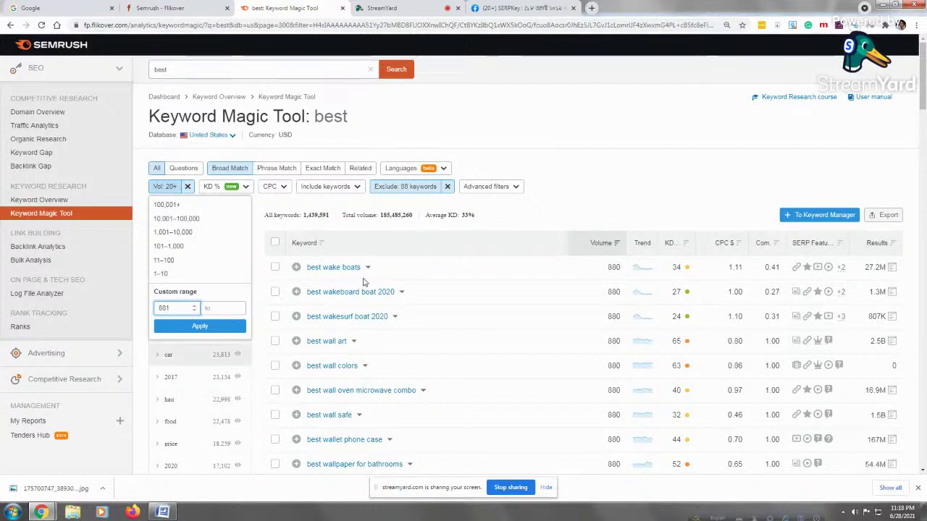
click(200, 326)
click(201, 330)
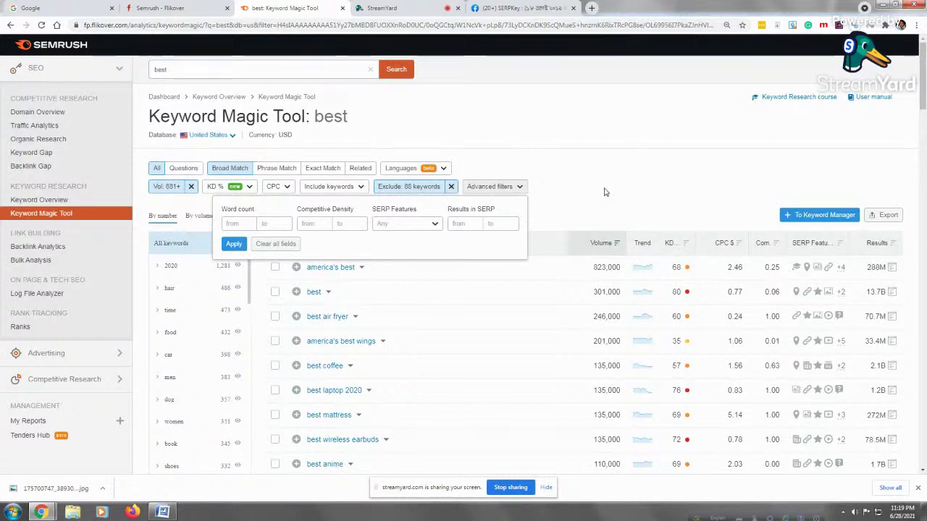
Step: Dismiss the advanced filters and export all the filtered keywords as an XLSX file
click(566, 191)
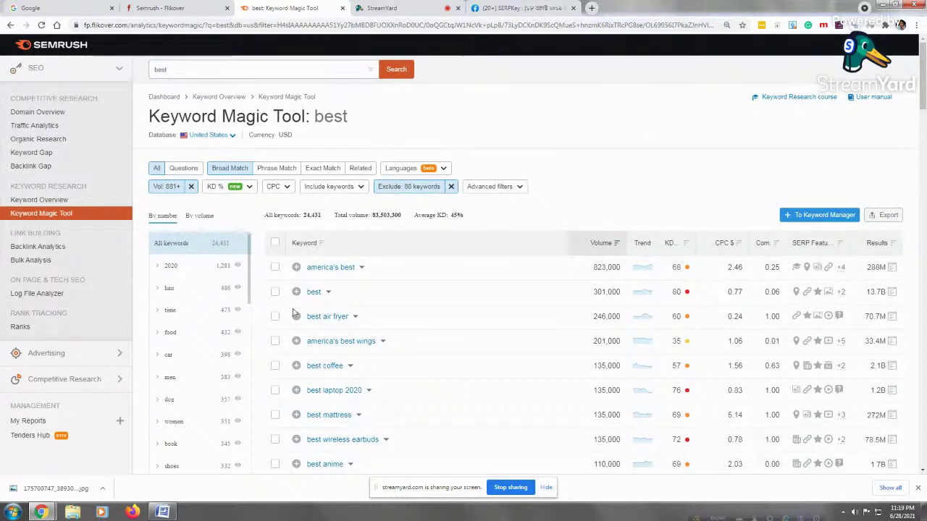
click(887, 215)
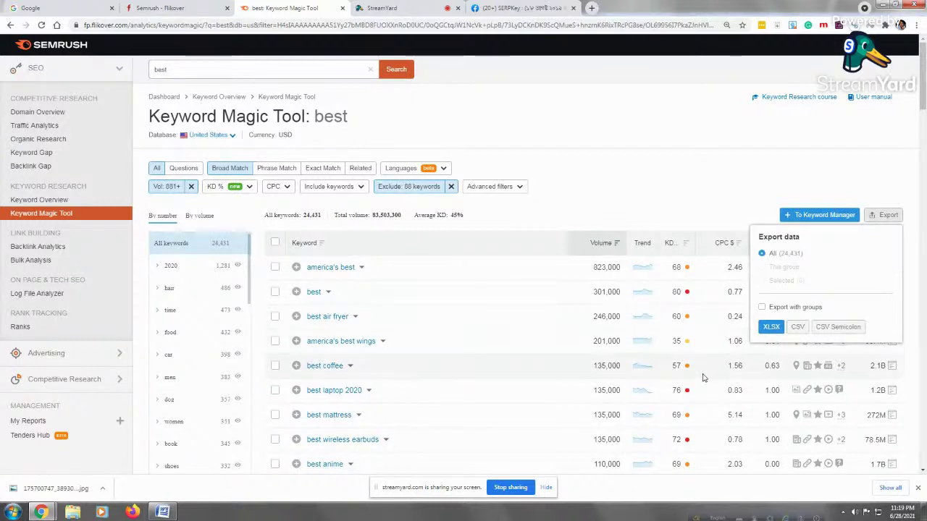
click(771, 327)
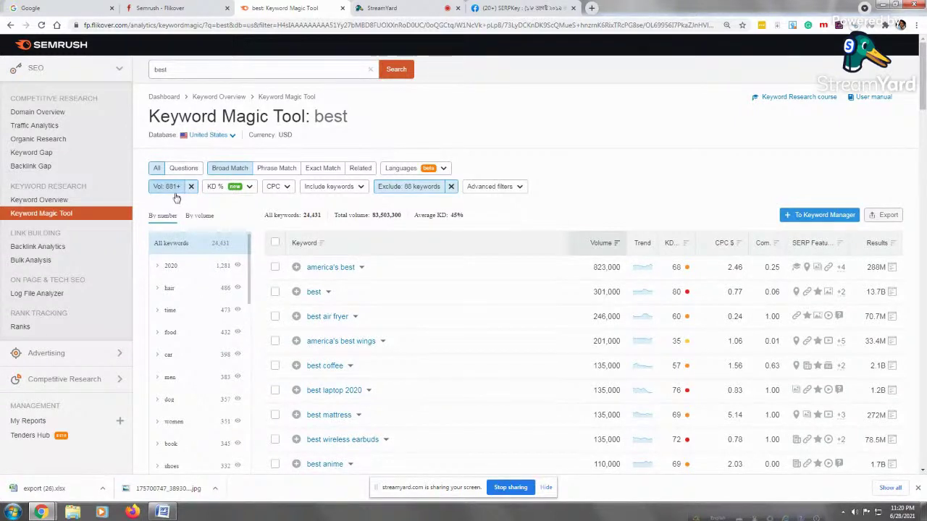
Step: Change the custom volume range to 600–880 and apply it to the keyword results
click(168, 187)
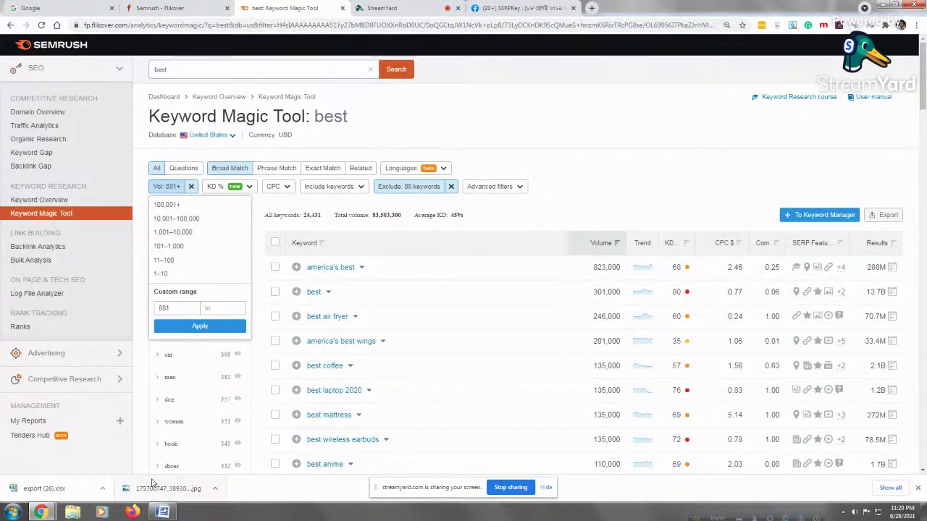
click(214, 307)
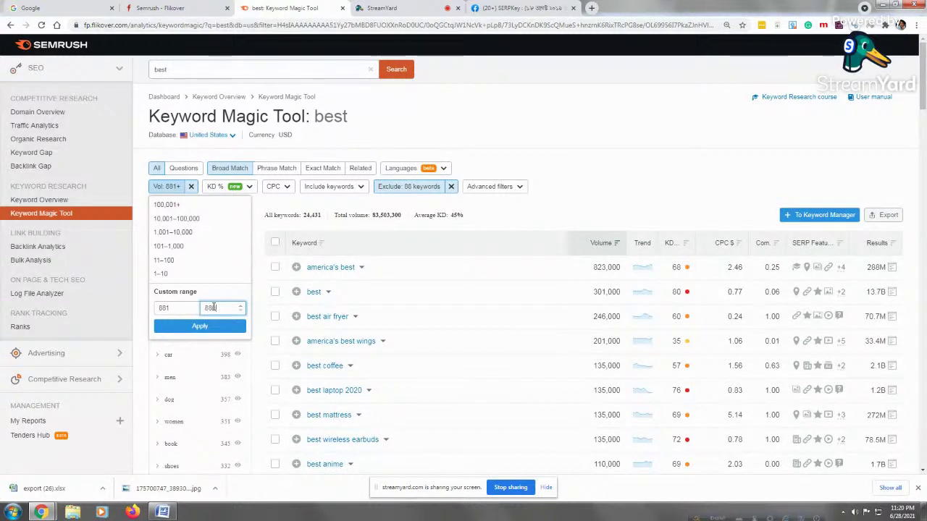
click(174, 309)
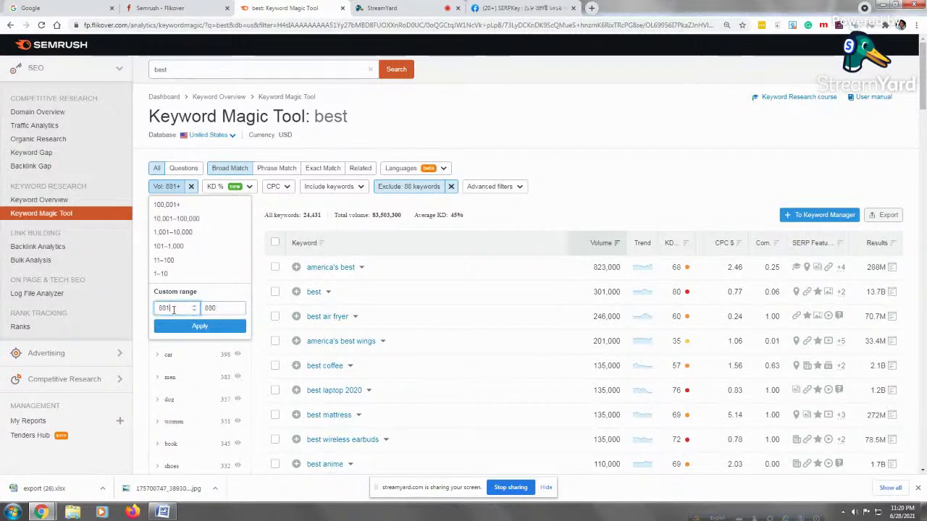
key(BackSpace)
key(BackSpace)
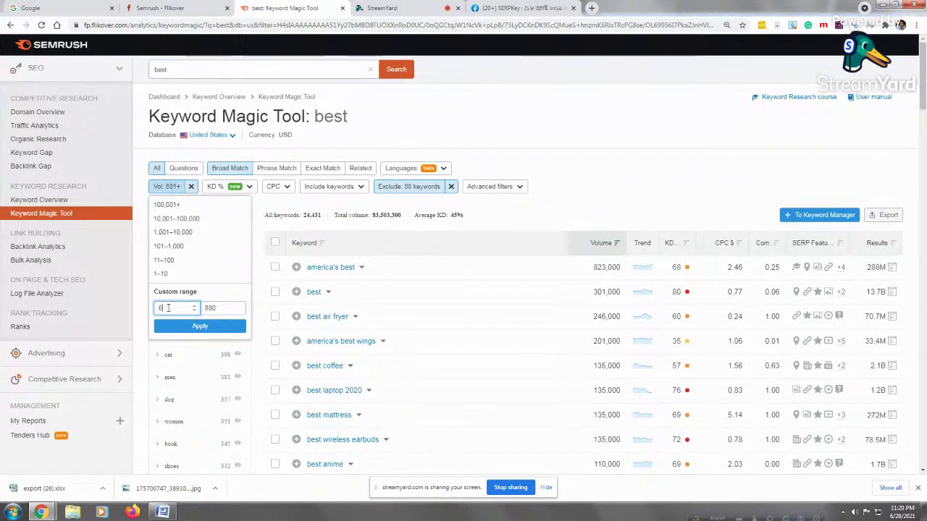
text(600)
right_click(182, 307)
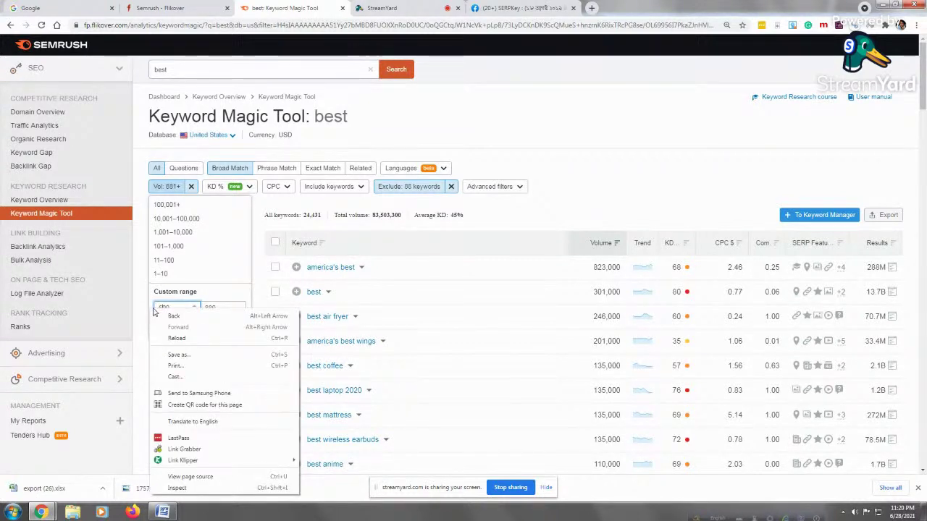
click(181, 308)
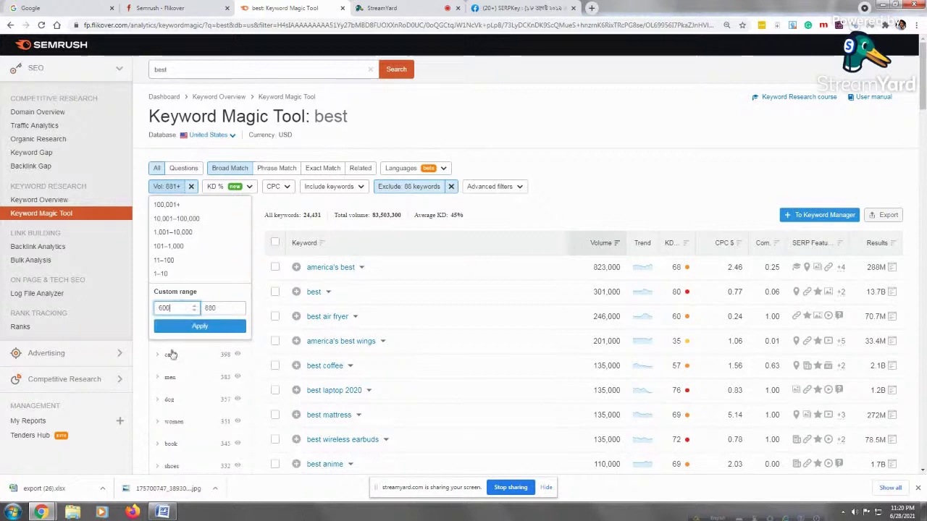
click(188, 327)
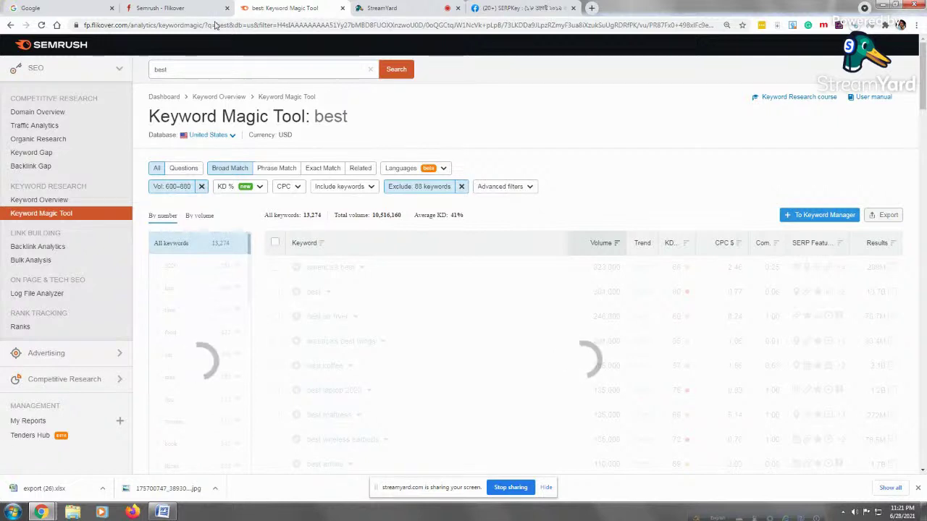
Step: Clear the lower limit of the custom volume range, keep 880 as the maximum, and apply the filter
click(171, 190)
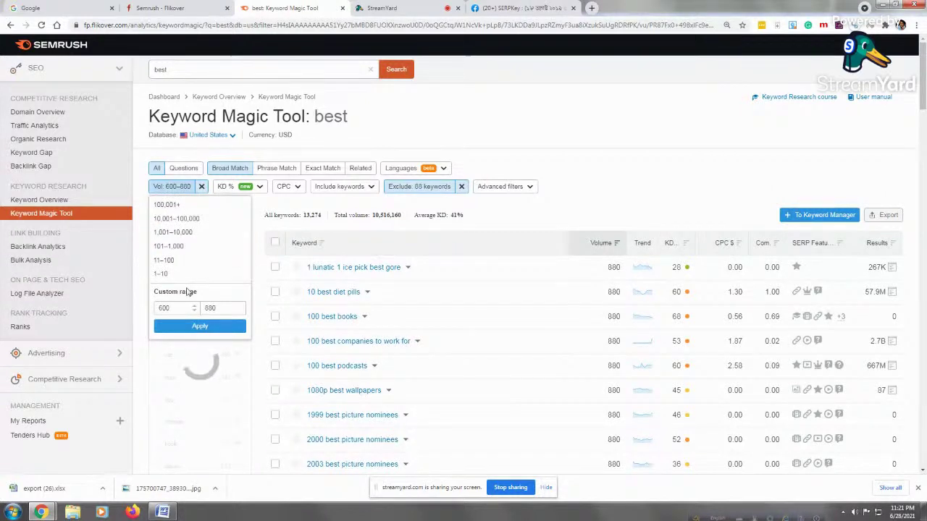
click(187, 291)
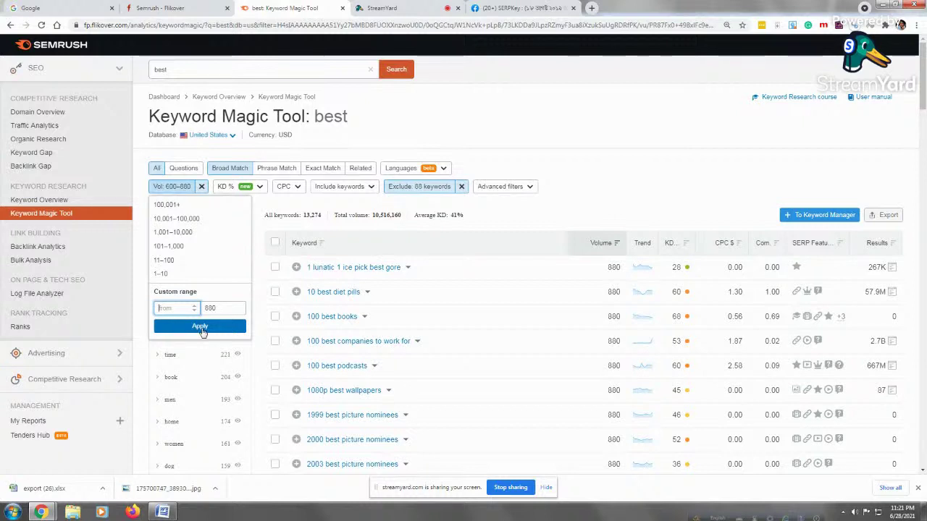
click(202, 330)
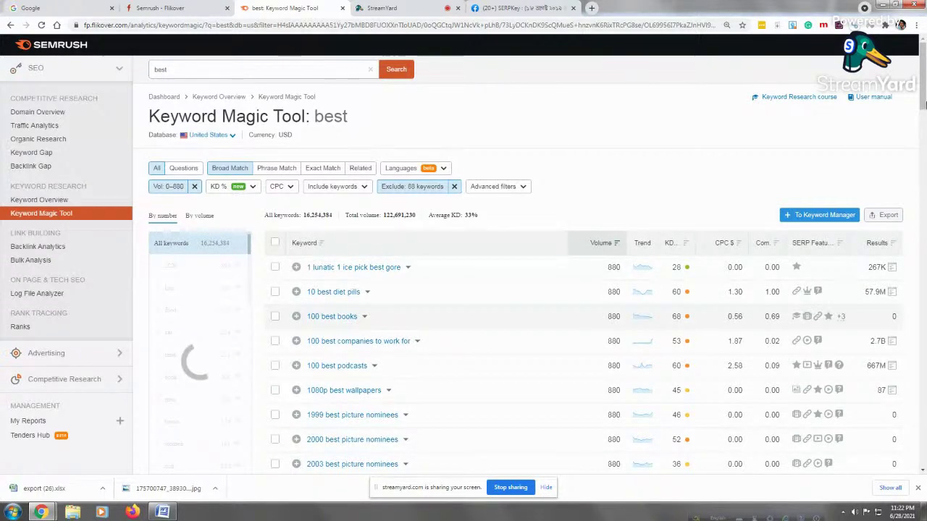
Step: Look through the first page of results up to 880 volume, and jump to page 300 to check its volumes
scroll(924, 100, down, 1)
scroll(923, 100, down, 4)
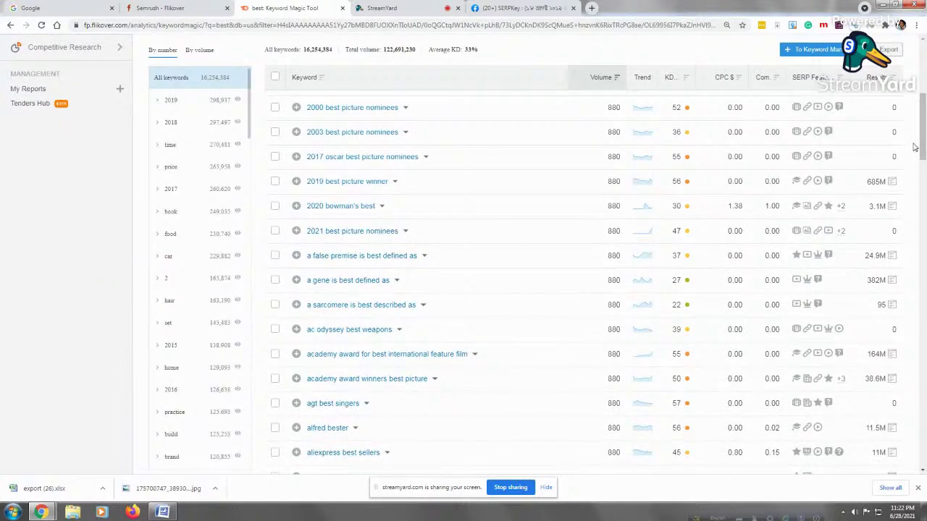
drag(922, 129, 922, 463)
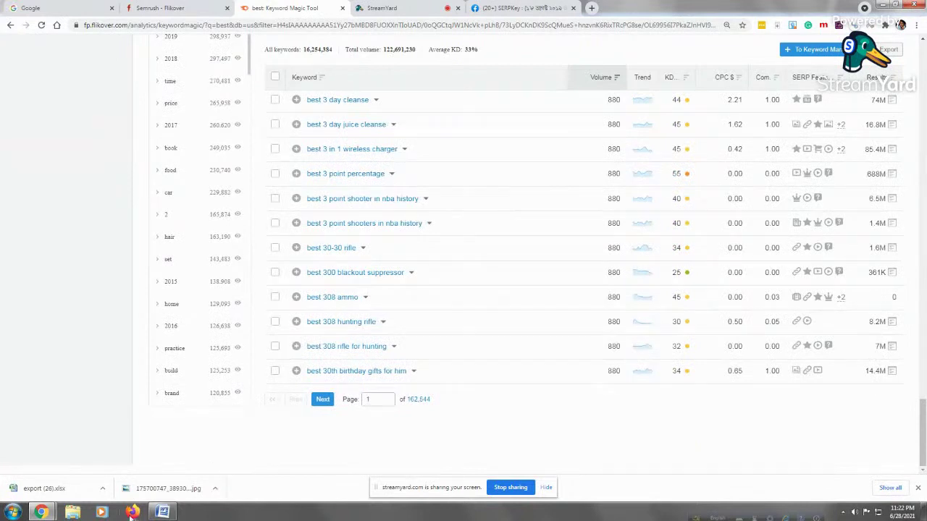
click(380, 399)
key(Return)
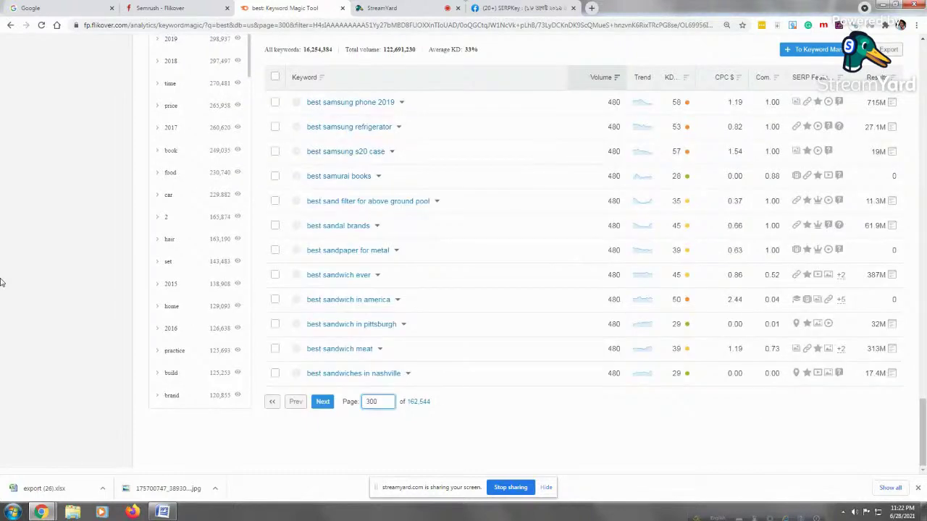
Step: Set the custom volume range to 481–880, apply it, and export all matching keywords as an XLSX file
scroll(0, 283, up, 10)
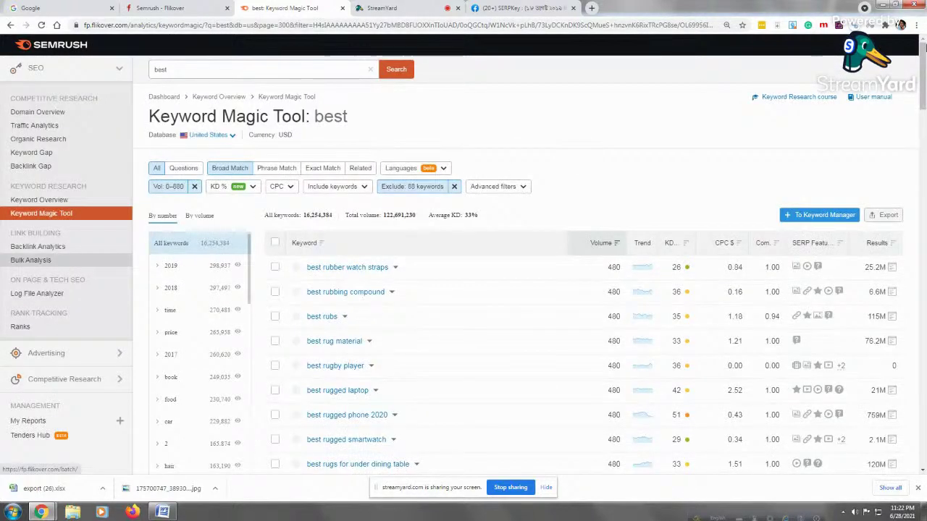
drag(923, 73, 916, 40)
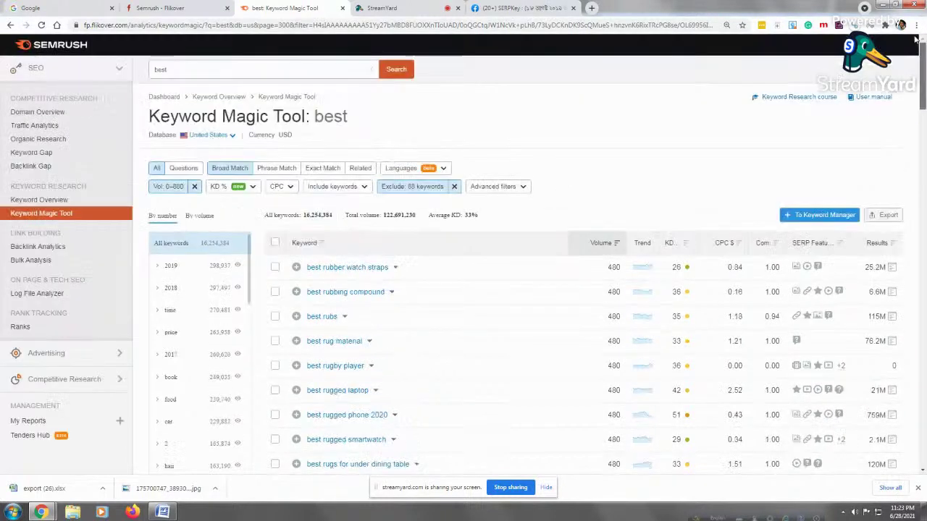
click(169, 186)
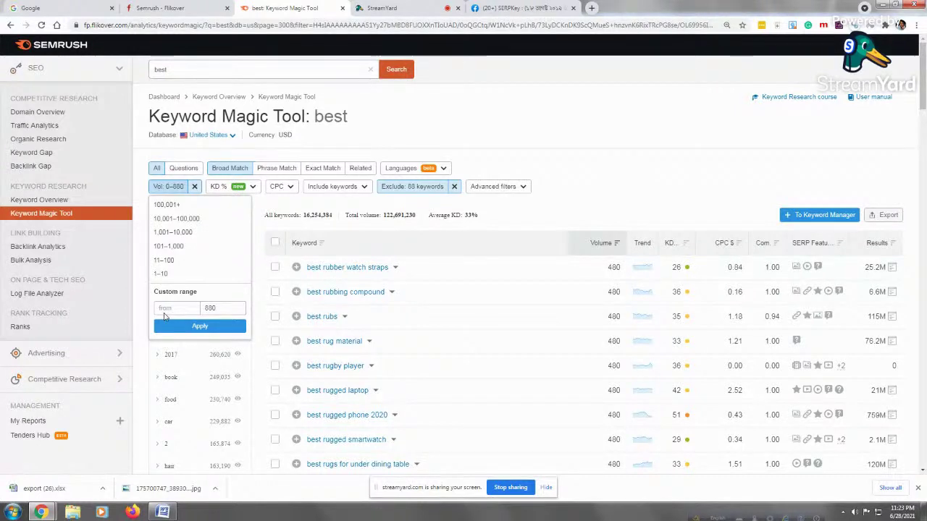
click(165, 308)
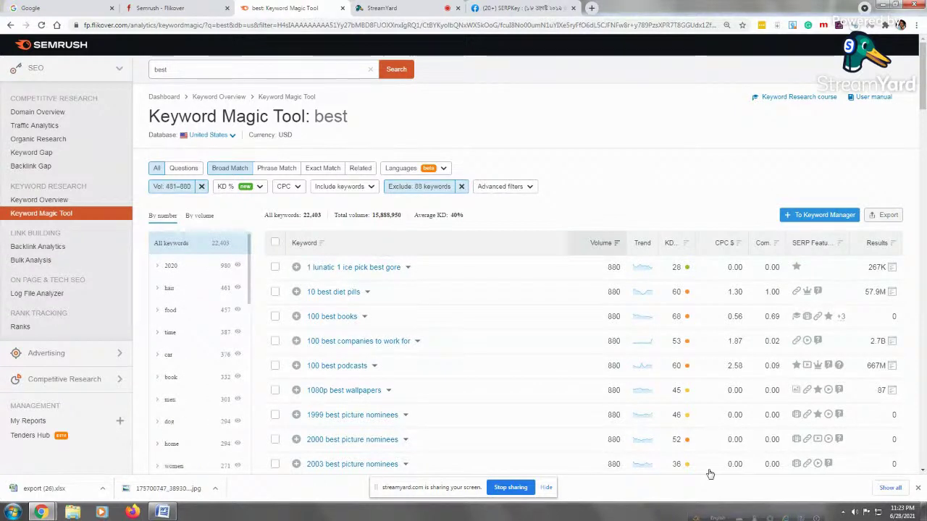
click(887, 218)
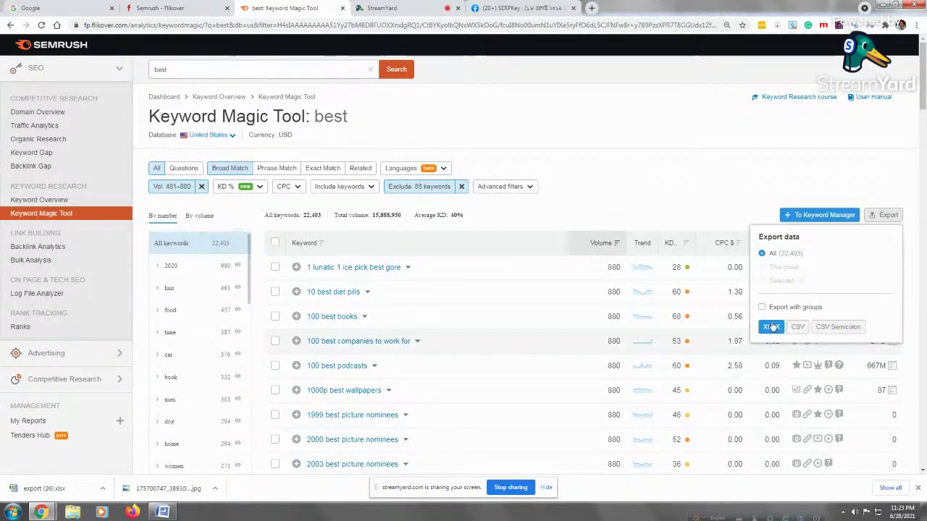
click(772, 327)
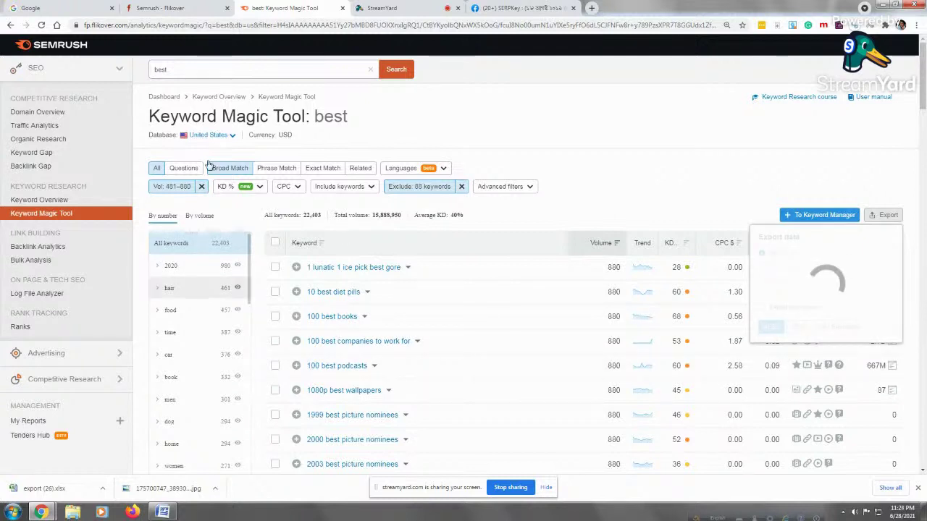
Step: Set the custom volume maximum to 480, clear the lower limit, and apply the filter
click(172, 186)
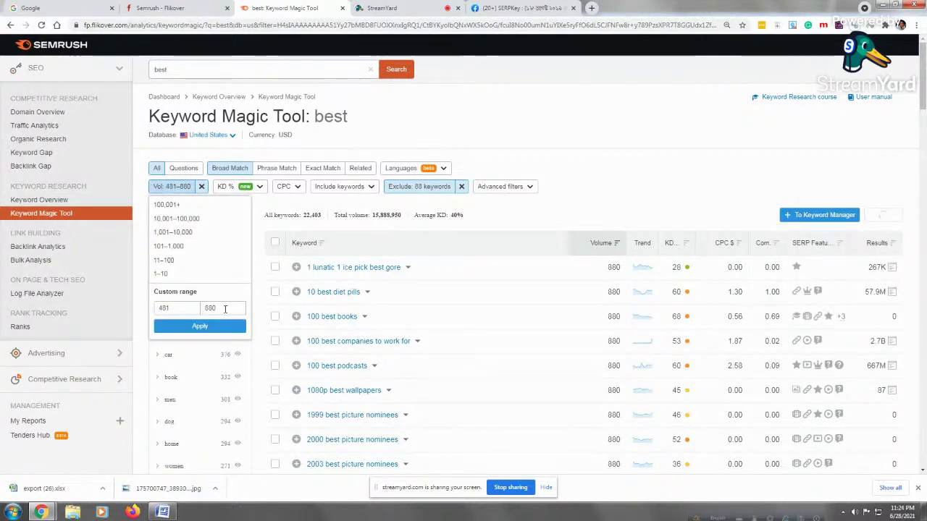
click(209, 309)
key(BackSpace)
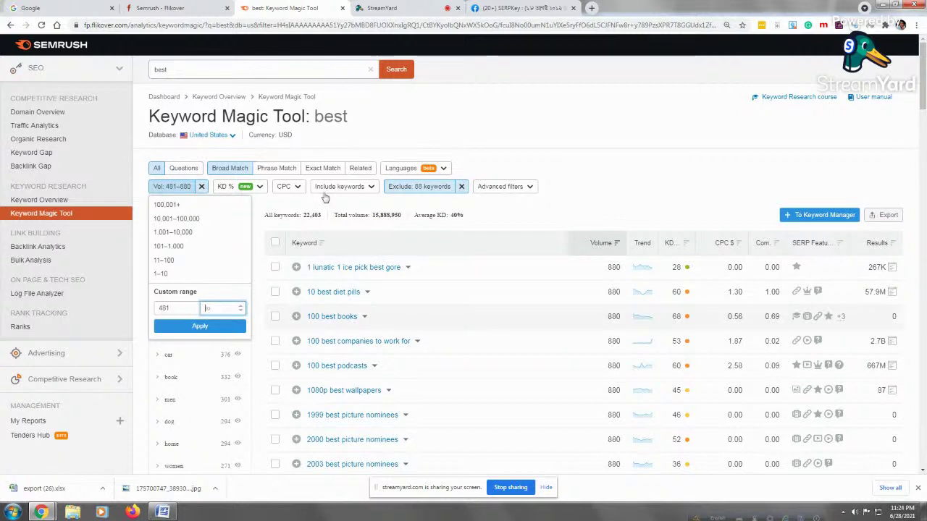
text(480)
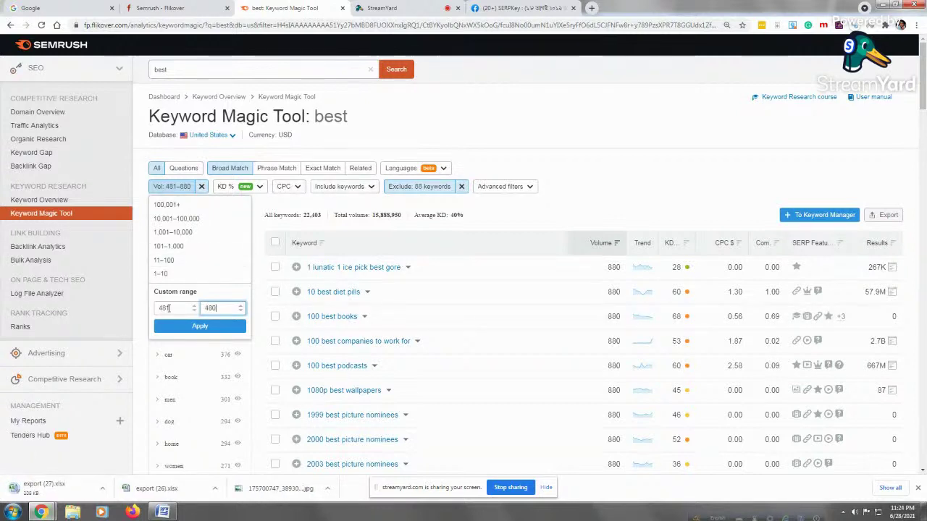
click(177, 308)
key(BackSpace)
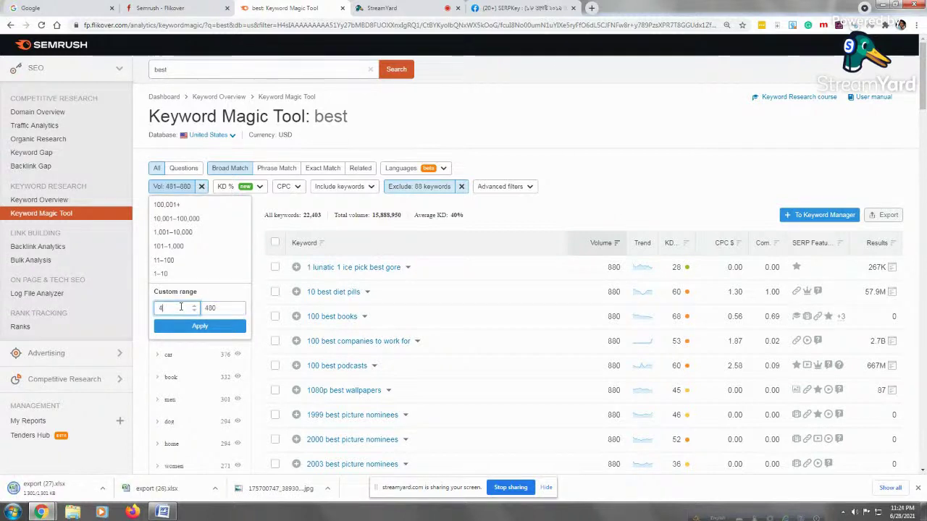
key(BackSpace)
key(BackSpace)
click(191, 326)
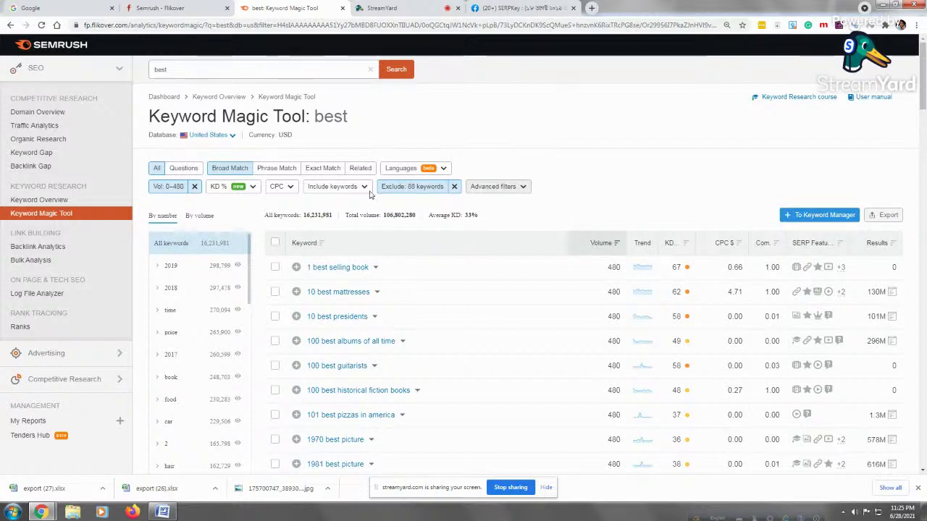
Step: Jump to page 300 of the results up to 480 volume and check the keyword volumes there
drag(925, 162, 917, 474)
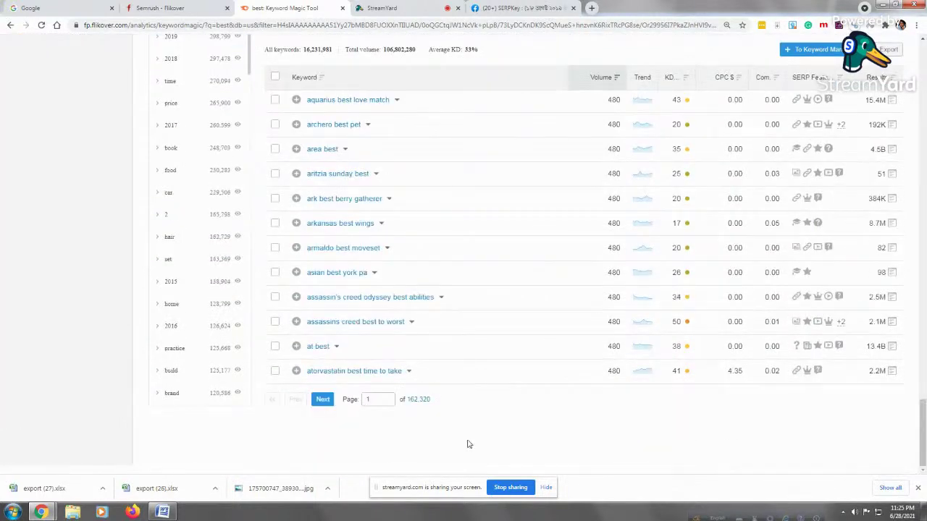
click(376, 398)
key(Return)
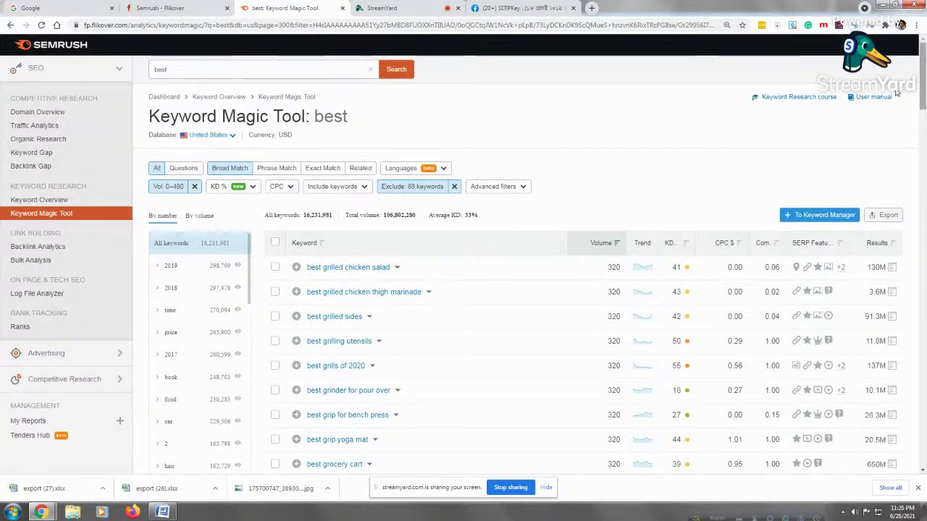
drag(923, 72, 923, 389)
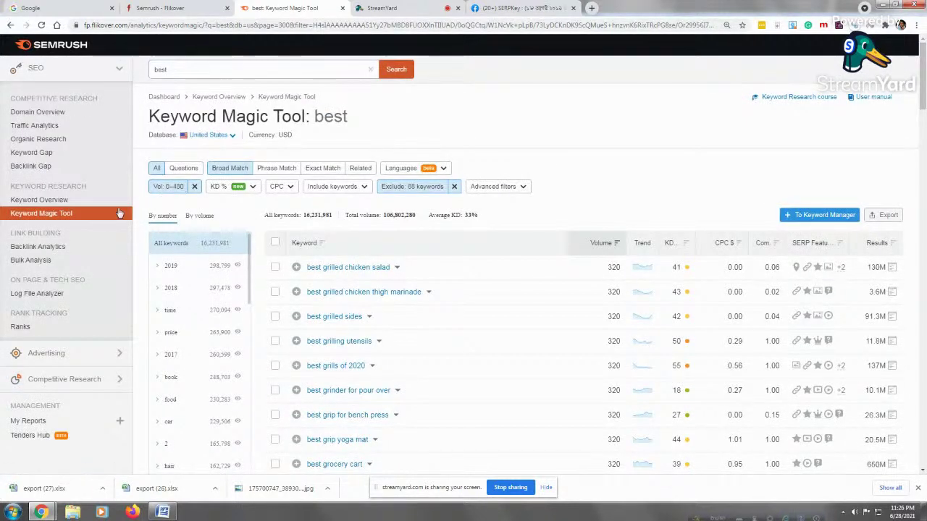
click(165, 189)
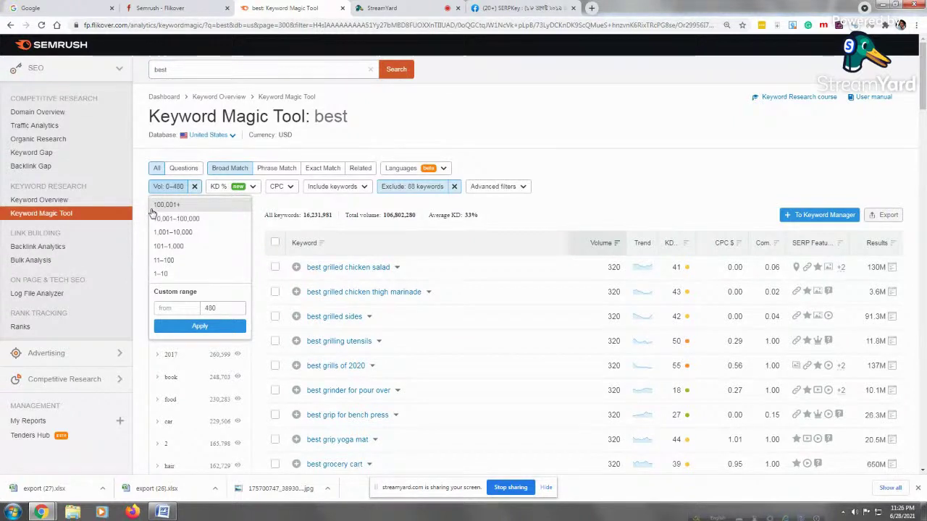
click(155, 309)
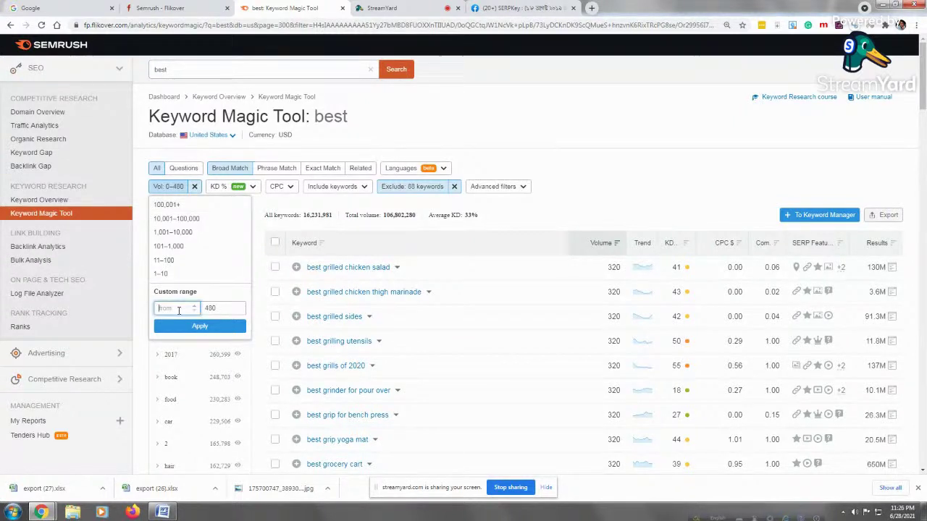
text(3)
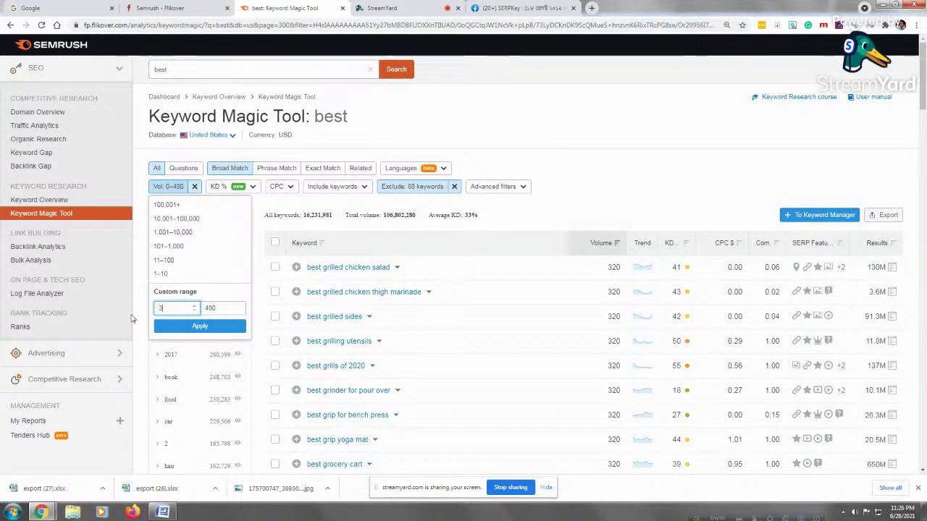
text(21)
Step: Replace the custom volume range so that only keywords with a search volume of 50 are included, and apply it
click(226, 307)
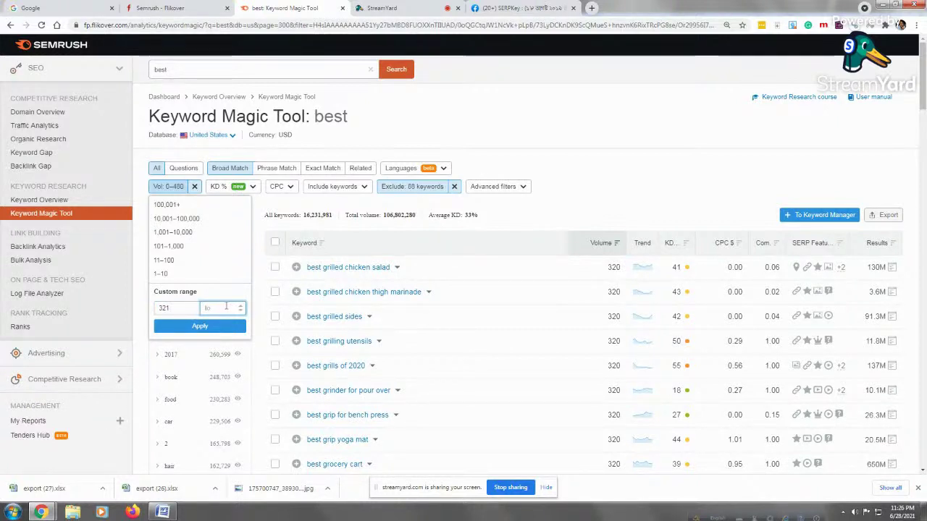
click(176, 309)
key(BackSpace)
key(BackSpace)
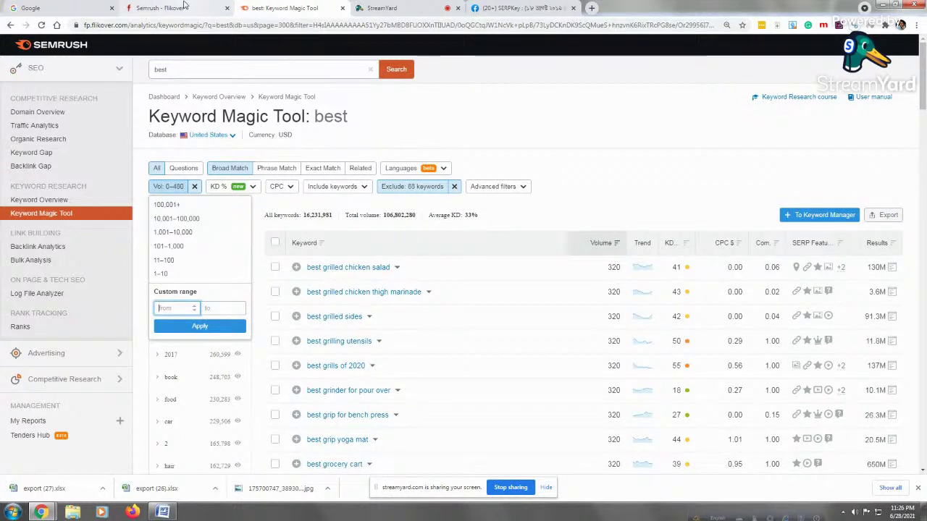
text(50)
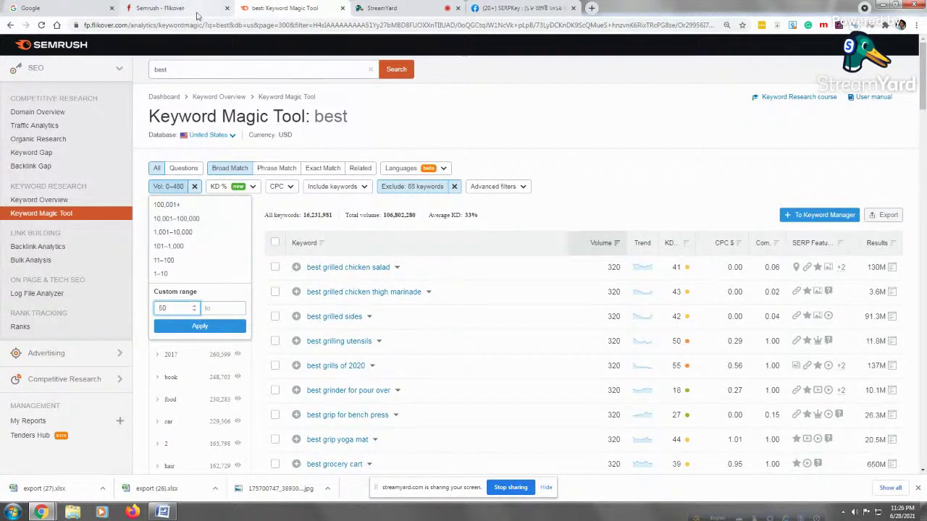
click(207, 310)
text(80)
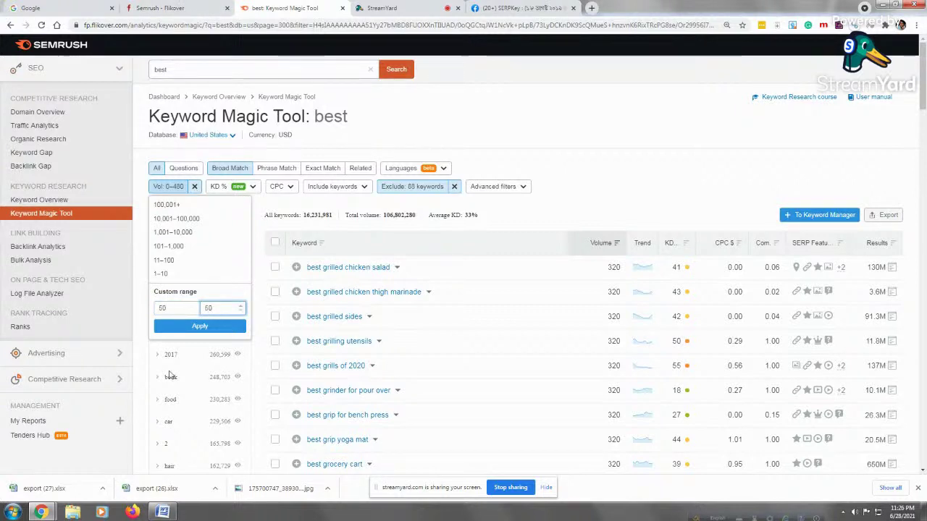
click(201, 327)
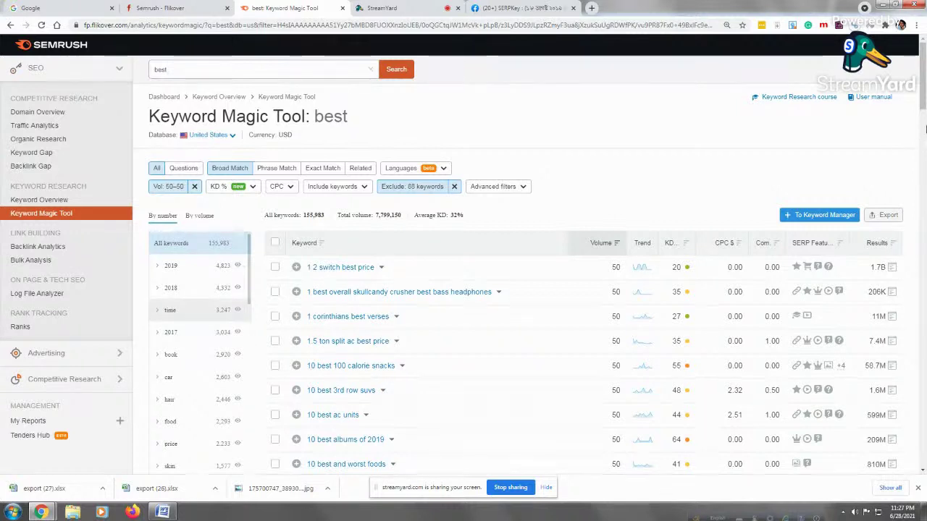
Step: Review the include keywords, advanced and KD % filter options available for splitting the results further, without applying any
drag(923, 82, 922, 76)
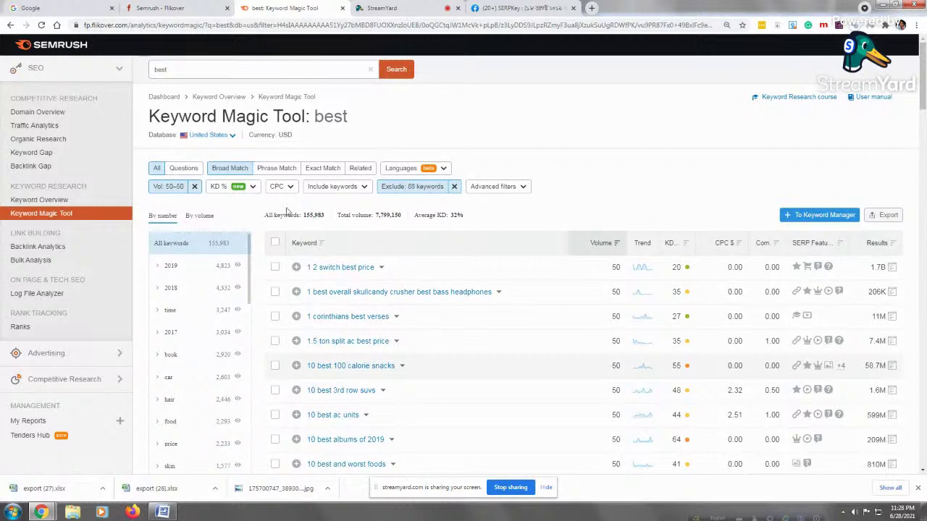
click(364, 188)
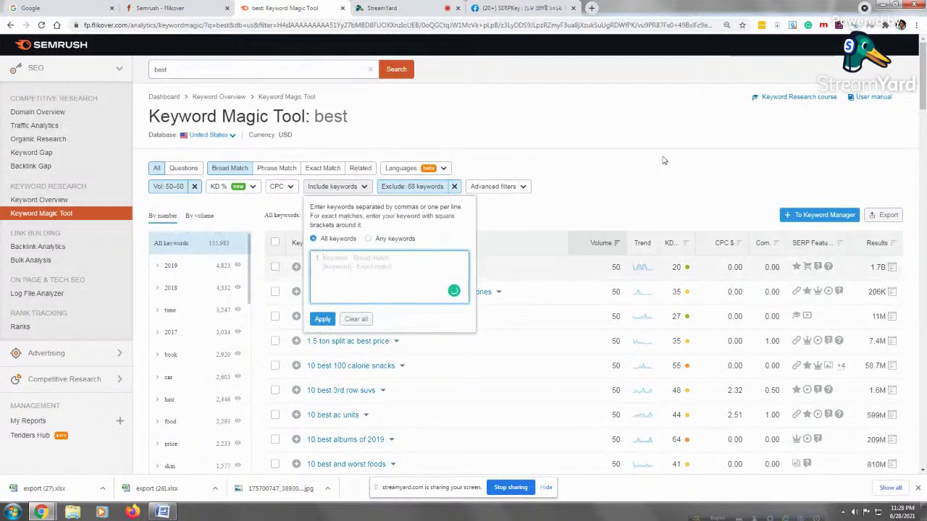
click(629, 170)
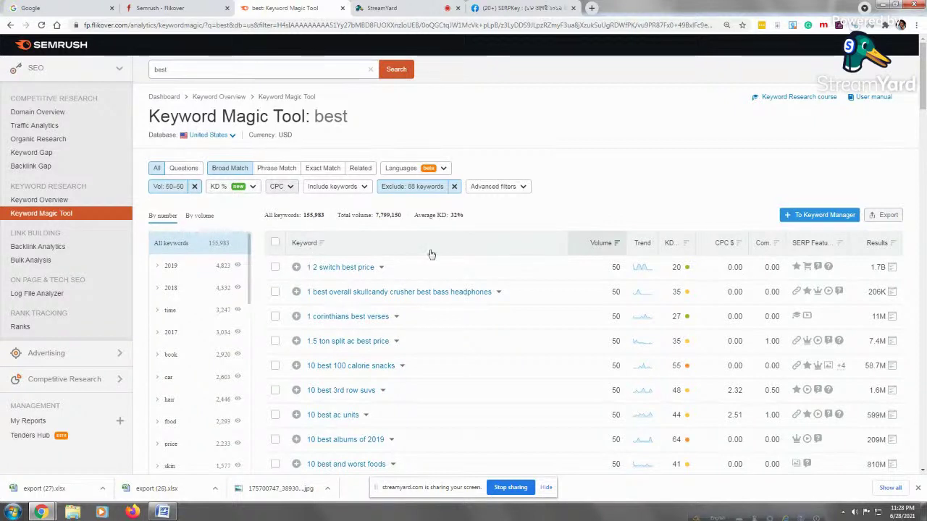
click(523, 187)
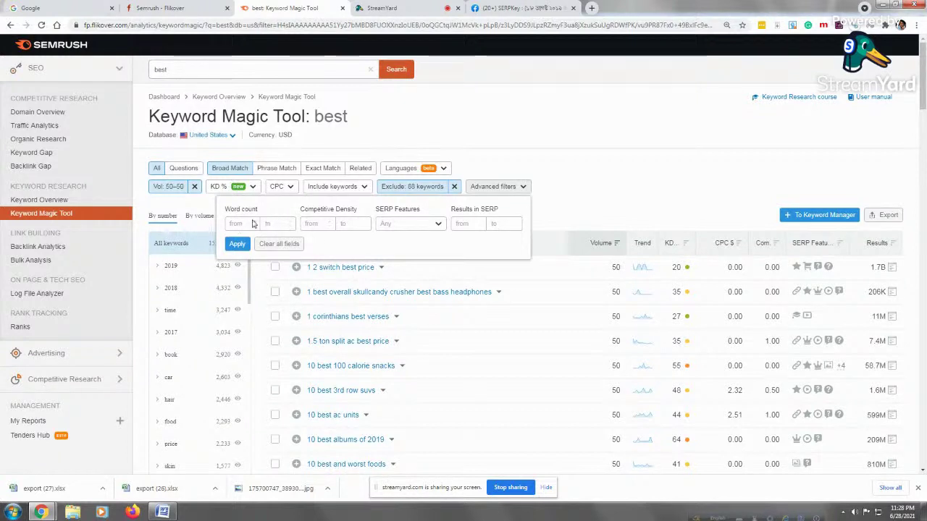
click(616, 162)
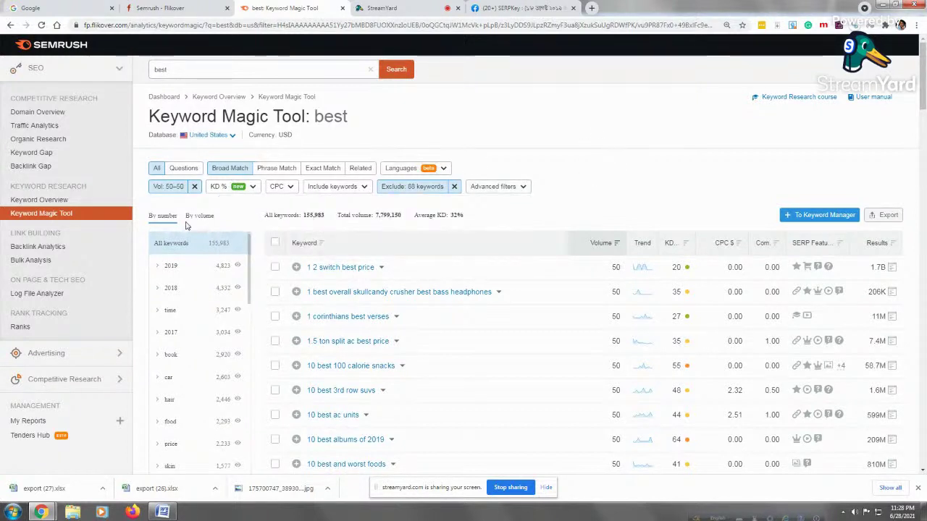
click(224, 190)
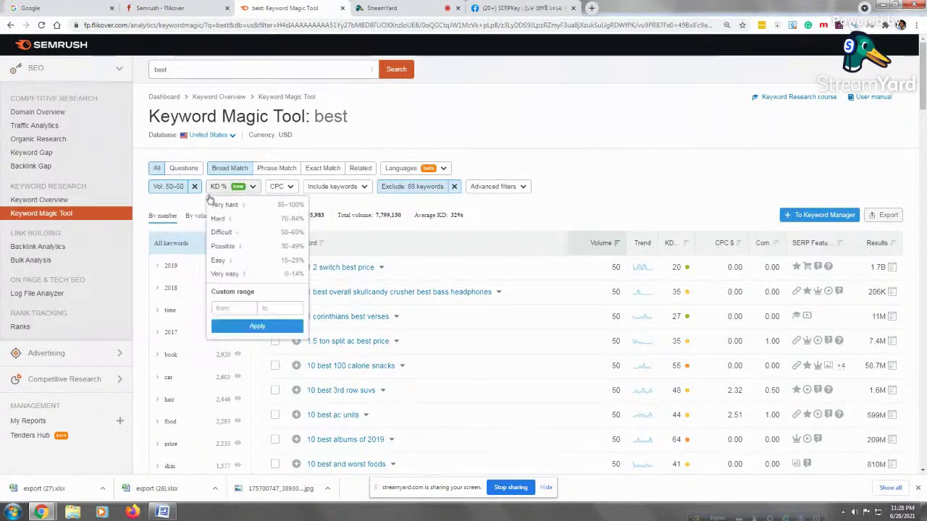
click(591, 162)
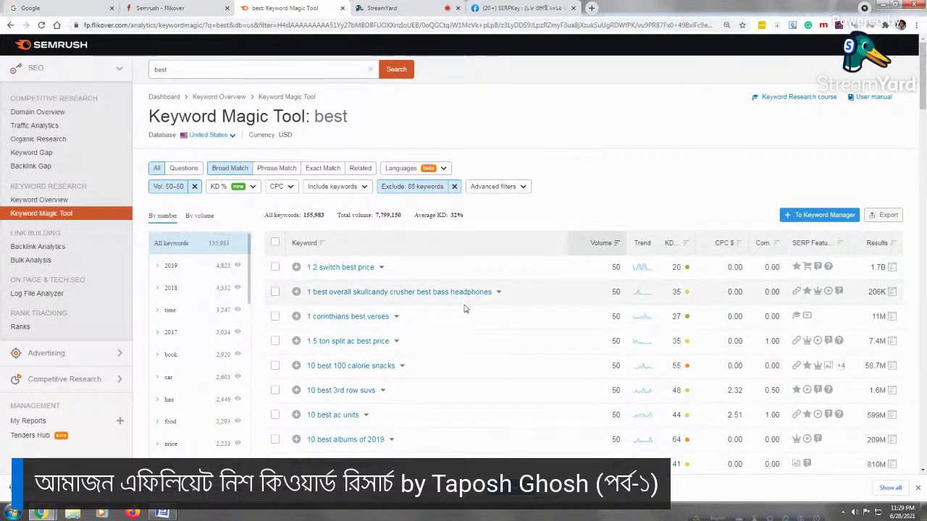
click(225, 189)
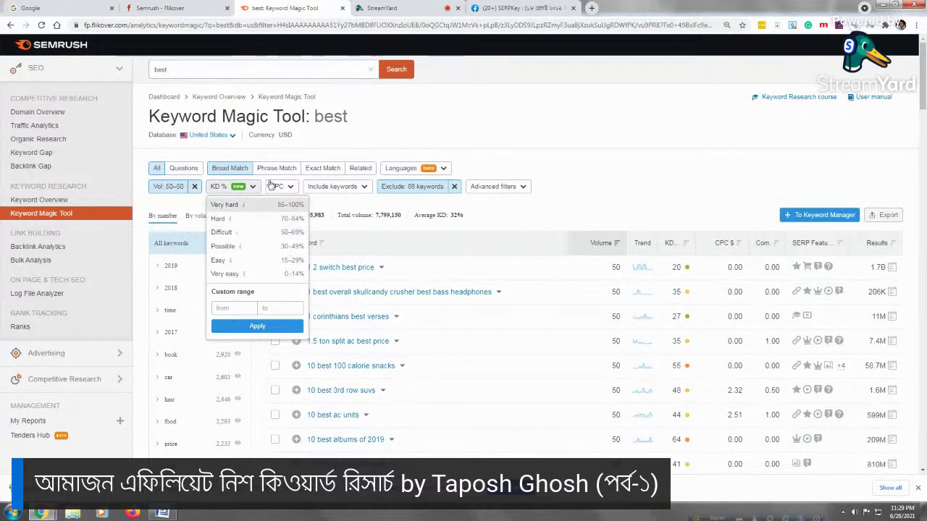
mouse_move(240, 236)
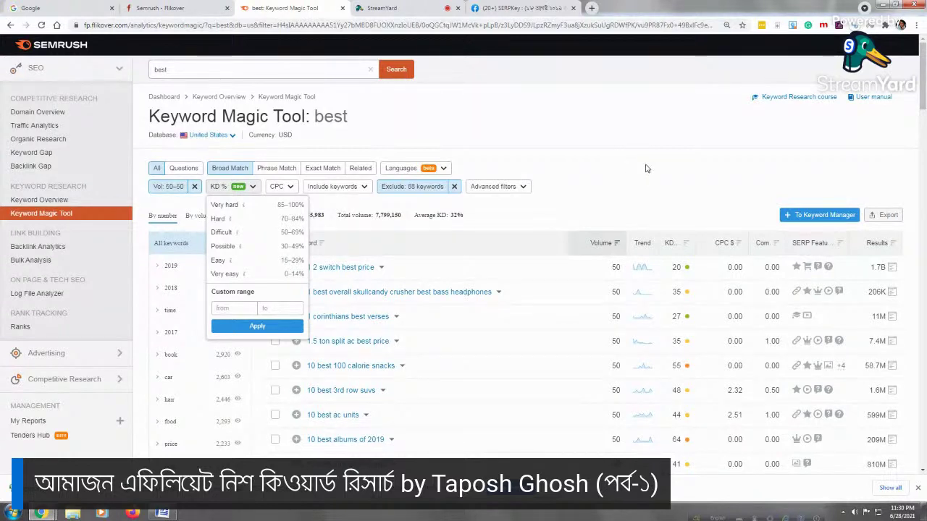
click(654, 214)
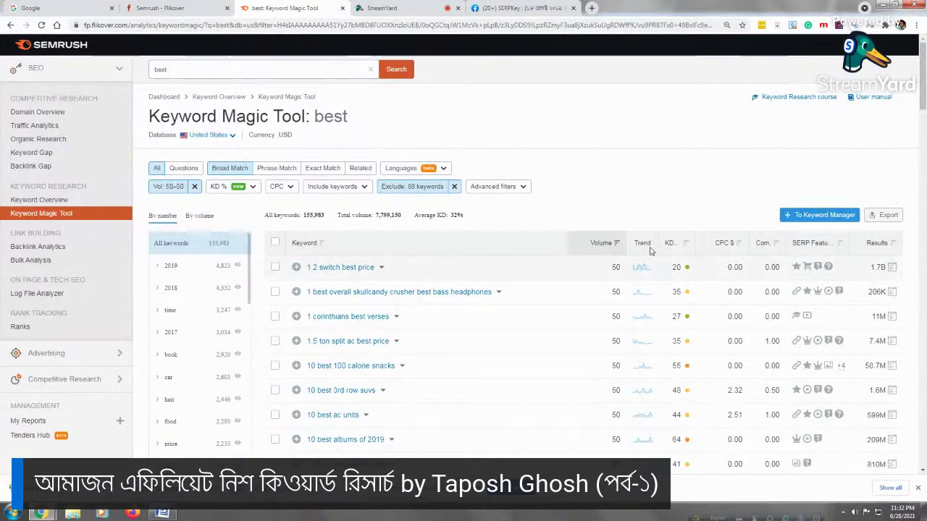
Step: Read the explanations of the Trend and Volume columns in the keyword table
mouse_move(644, 244)
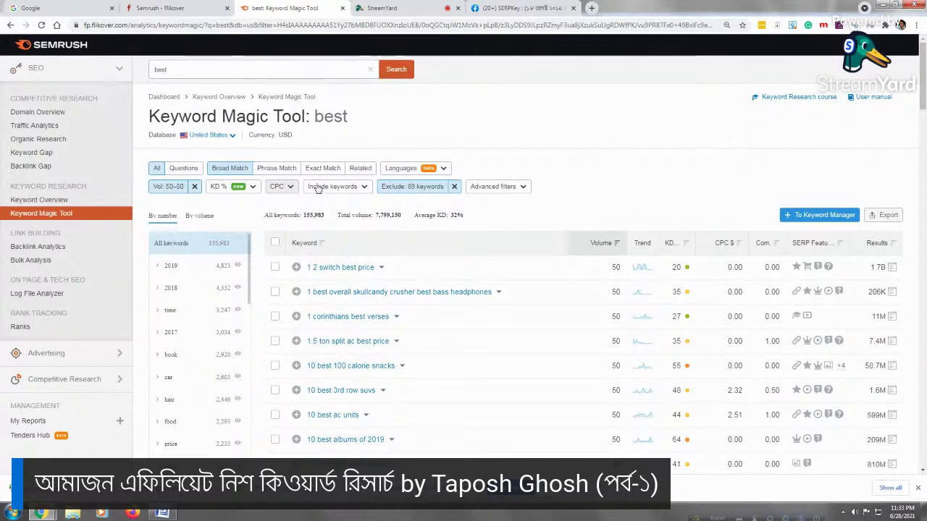
mouse_move(602, 246)
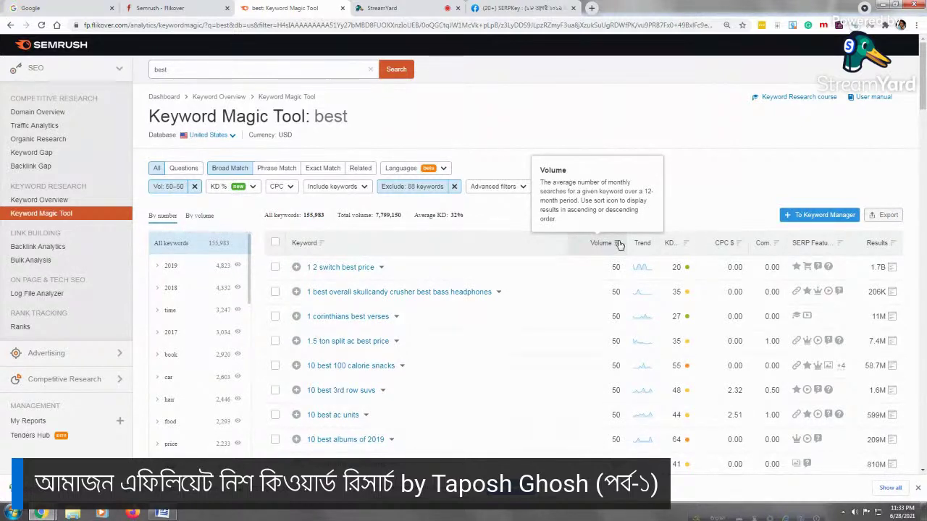
mouse_move(644, 244)
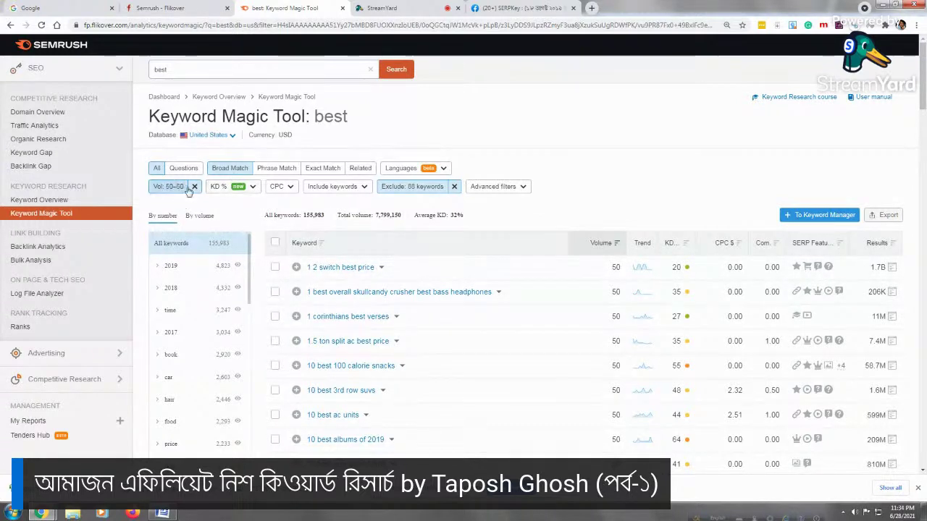
Step: Look over the KD % filter's difficulty levels and the KD column of the volume-50 keywords, without applying a filter
click(241, 189)
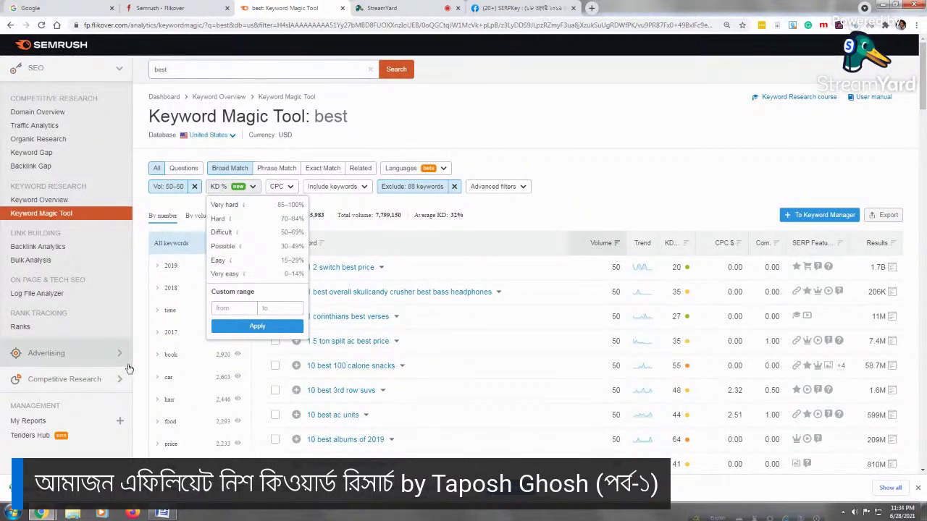
click(640, 182)
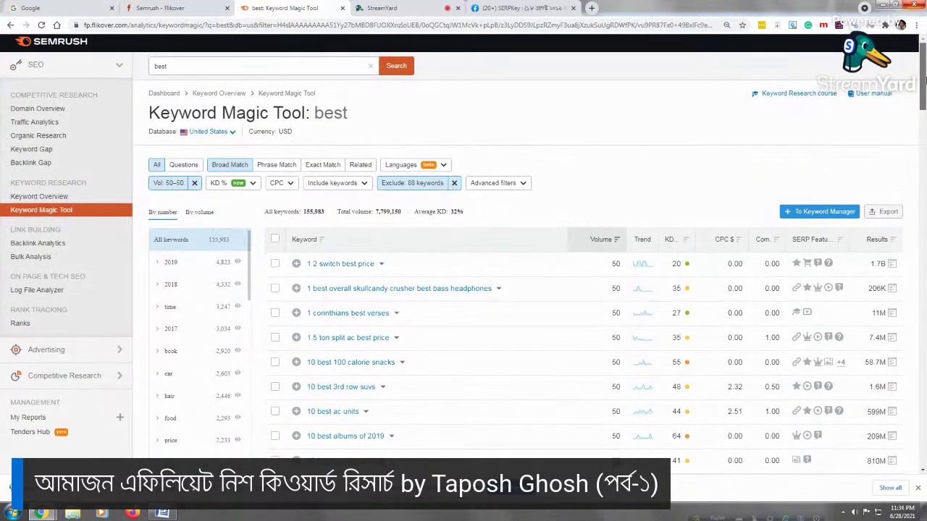
scroll(924, 75, down, 3)
scroll(923, 76, up, 3)
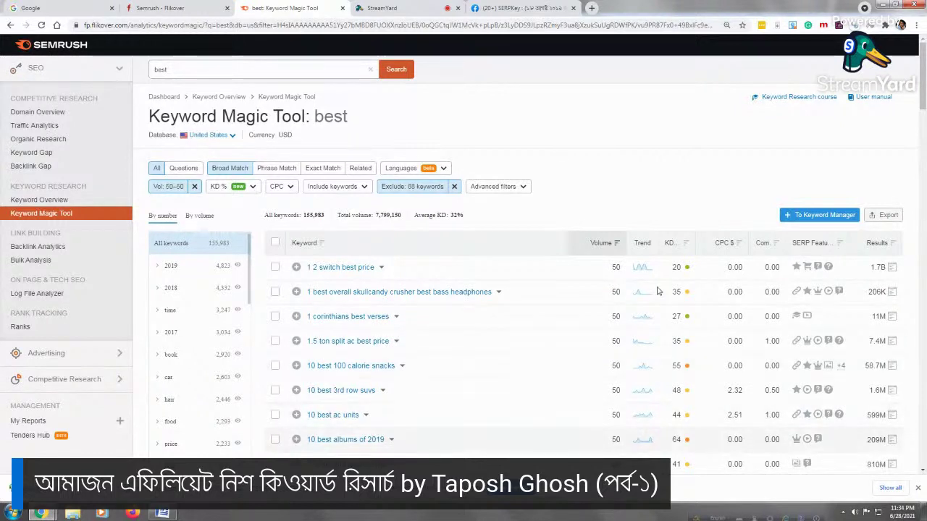
mouse_move(672, 247)
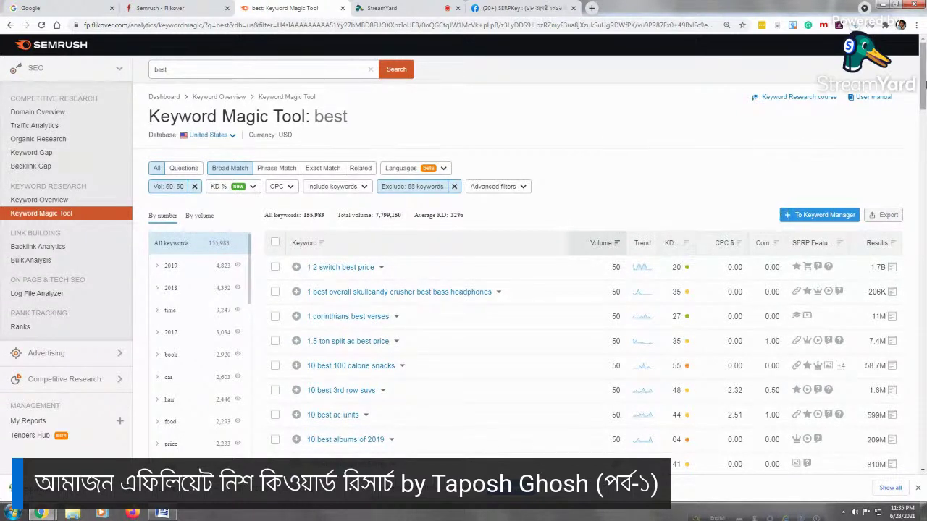
scroll(925, 85, down, 1)
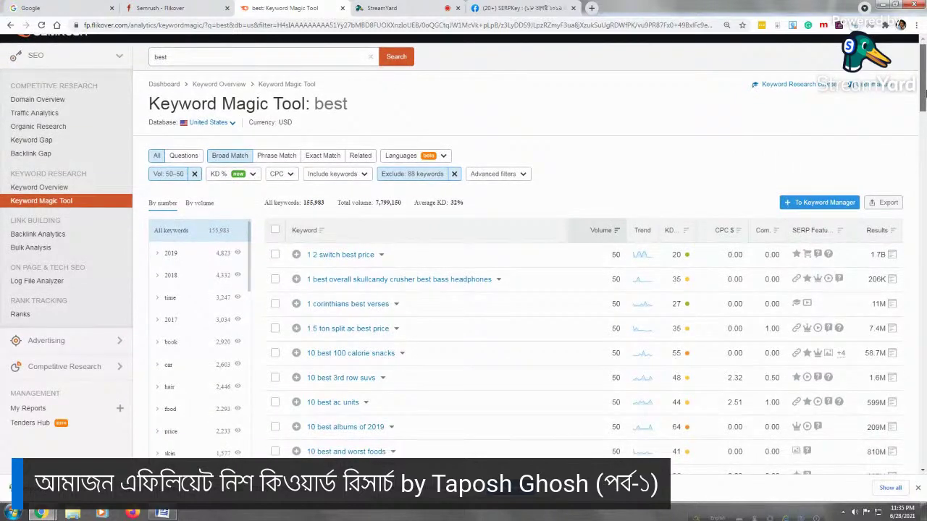
scroll(924, 92, up, 1)
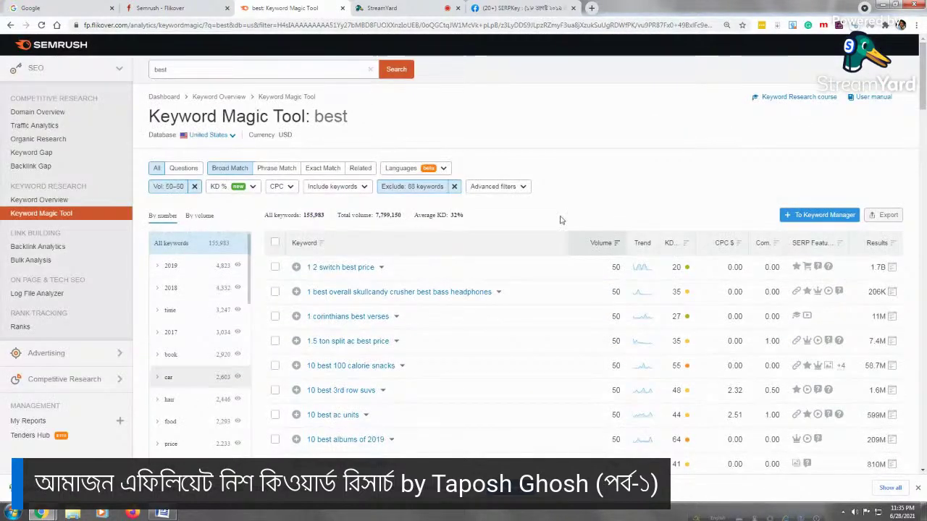
Step: Sort the keywords by KD % in descending order and jump to page 300 of the results
click(687, 243)
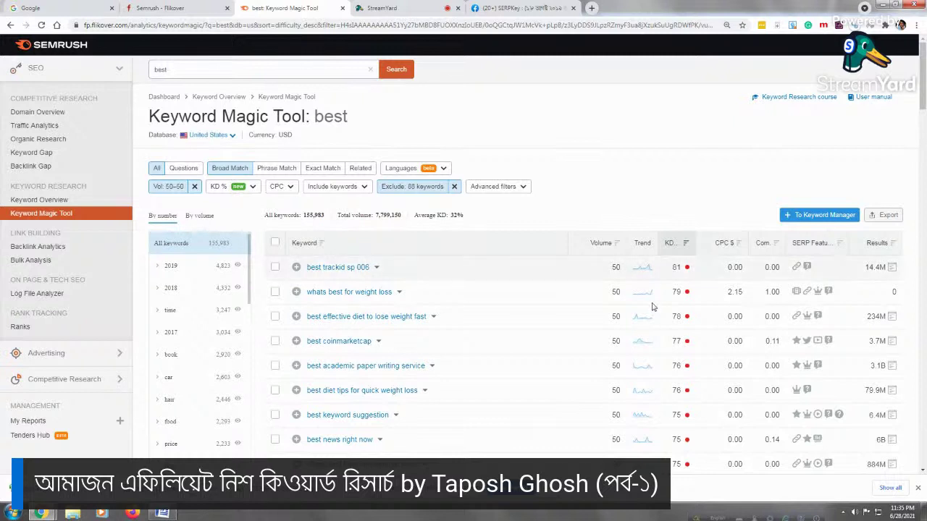
drag(923, 107, 923, 478)
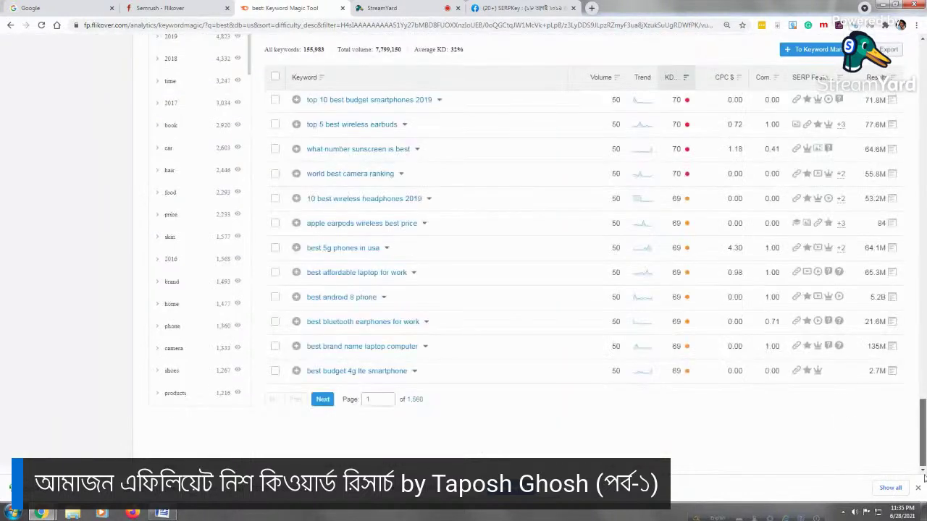
click(386, 397)
key(Return)
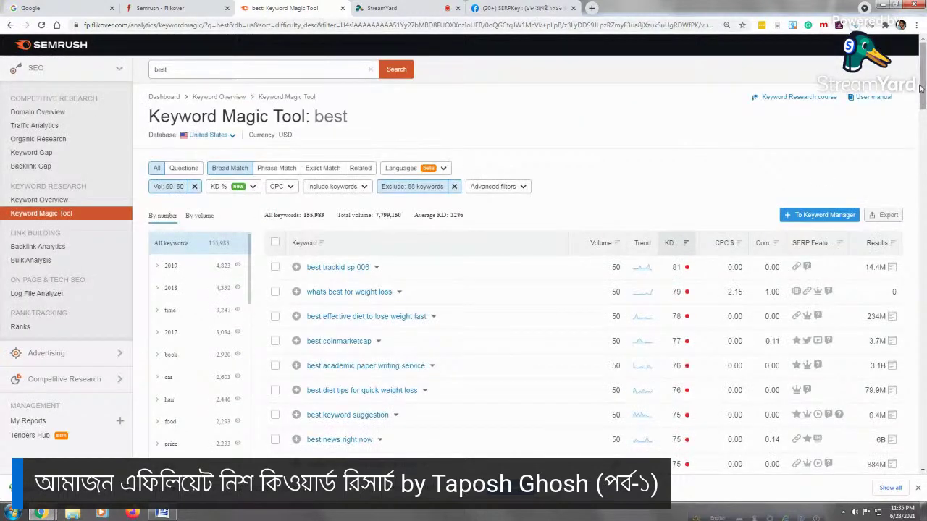
drag(923, 73, 923, 435)
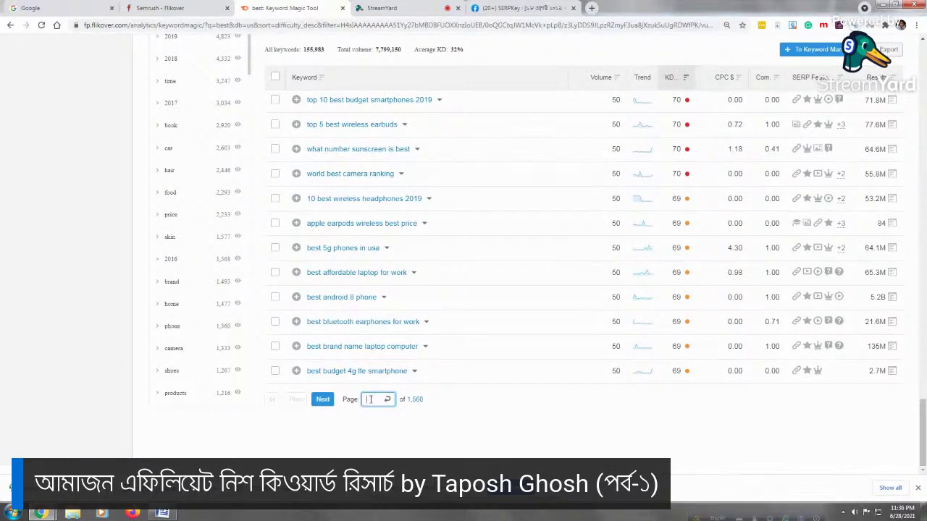
text(00)
key(Return)
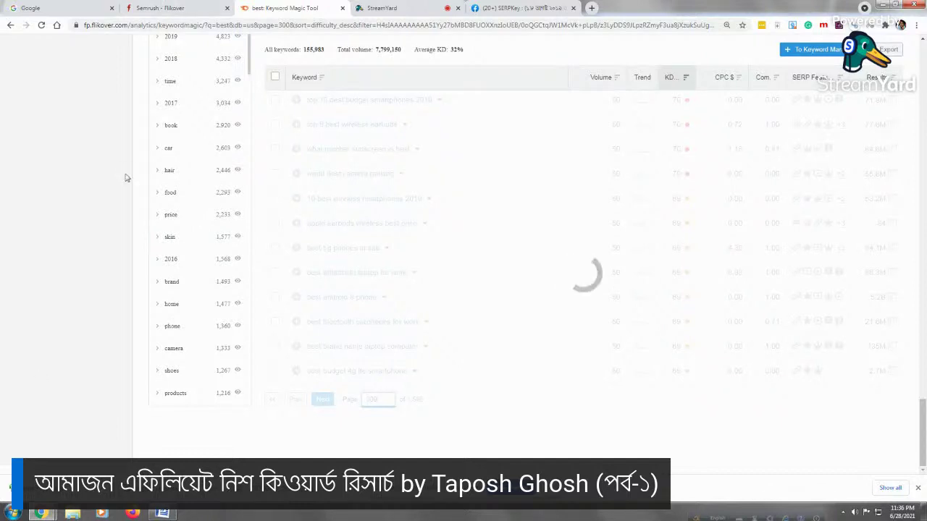
Step: Switch to StreamYard and read the live chat comments
click(380, 9)
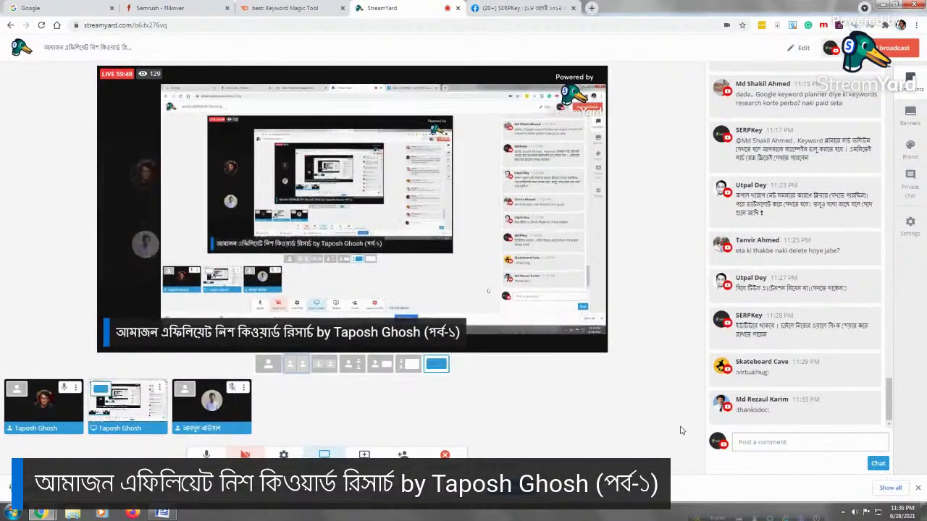
mouse_move(755, 302)
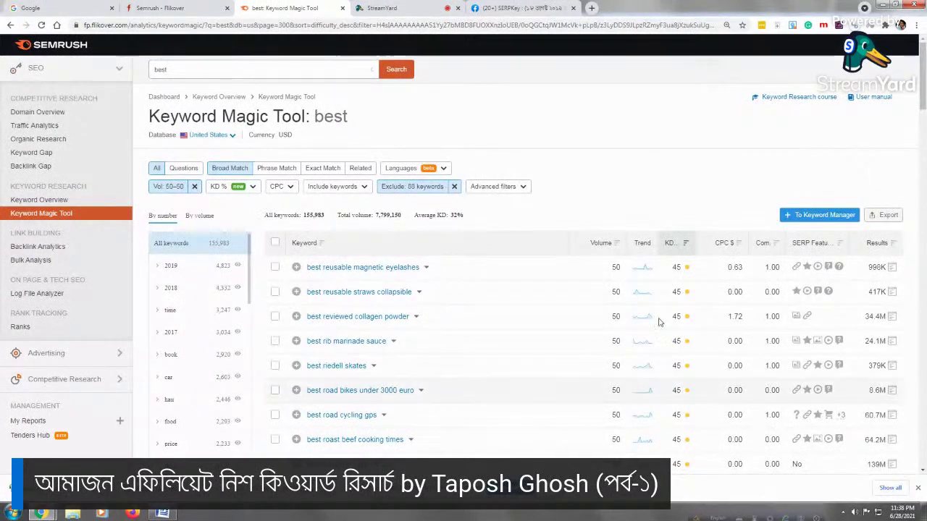
Step: Return to the Semrush keyword results and check the KD % values down to the last row of page 300
drag(923, 88, 923, 453)
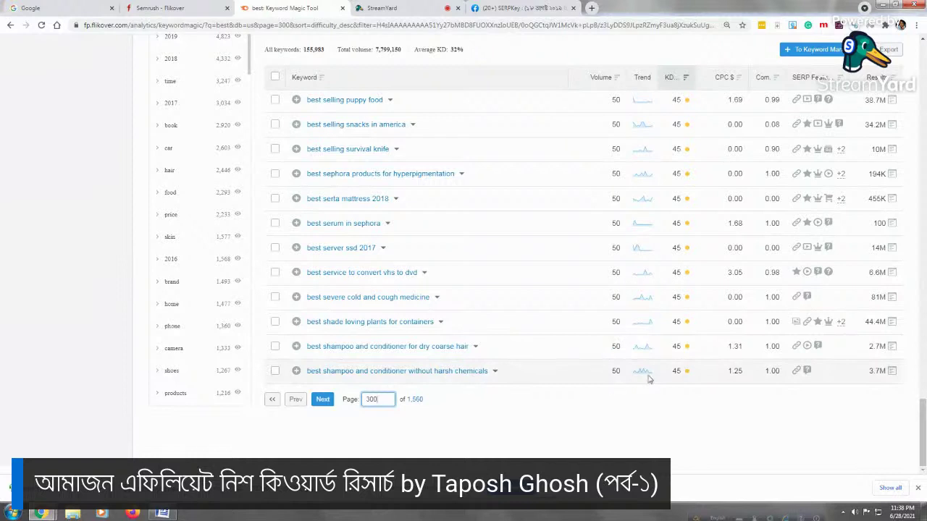
mouse_move(677, 372)
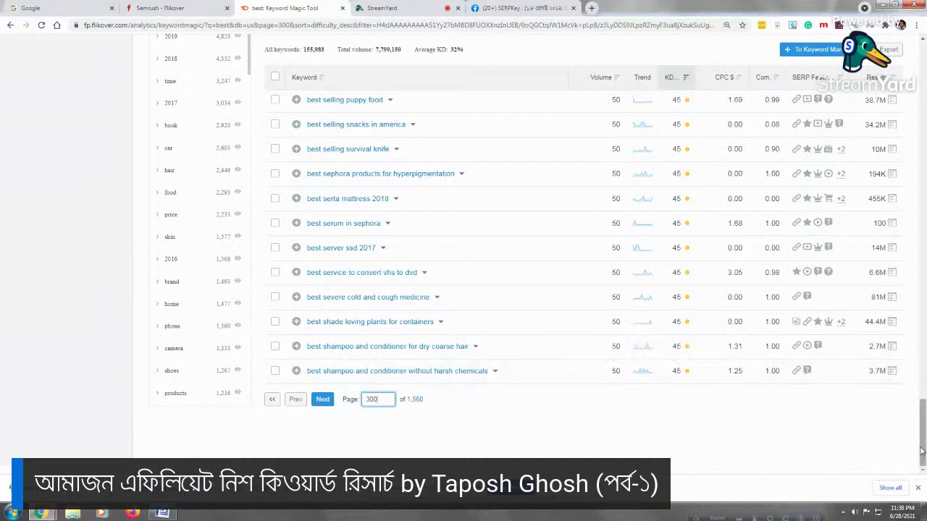
scroll(924, 402, up, 3)
drag(923, 402, 924, 72)
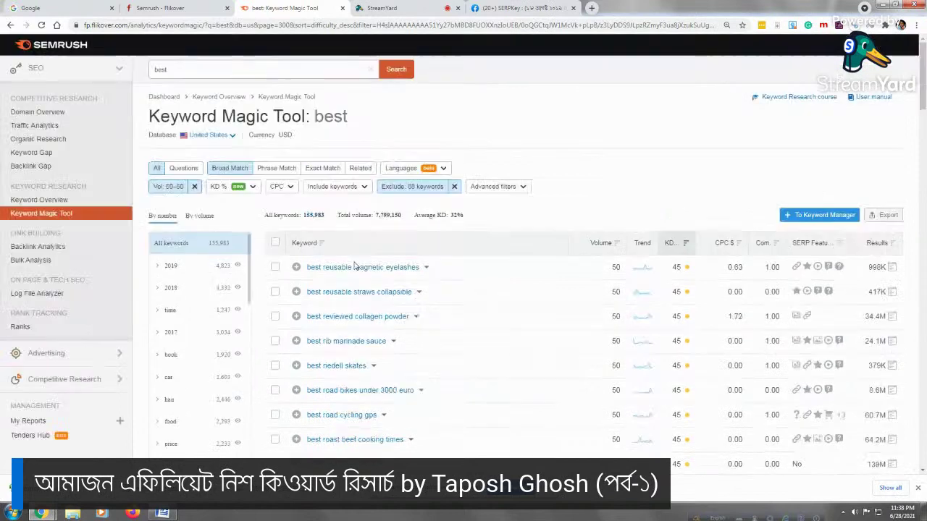
Step: Apply a custom KD % range starting at 46 with no upper limit to the volume-50 keywords
click(218, 187)
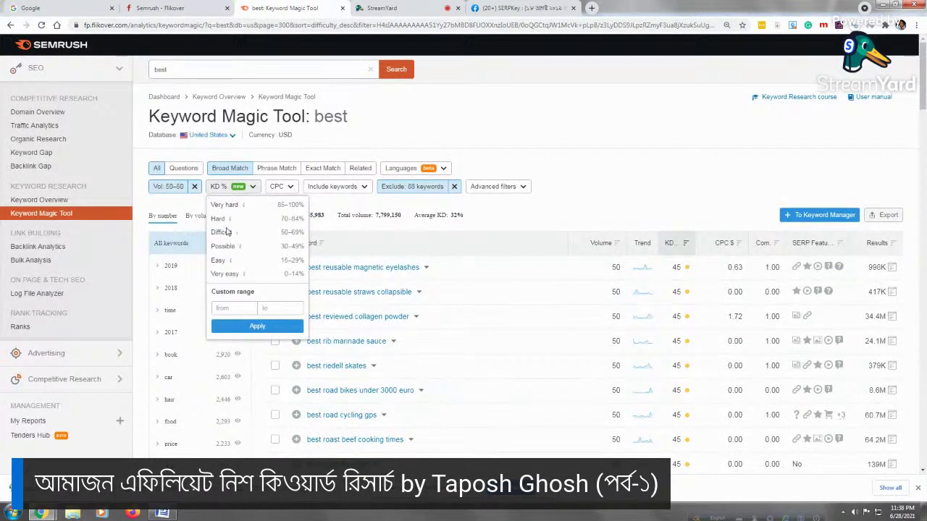
click(227, 309)
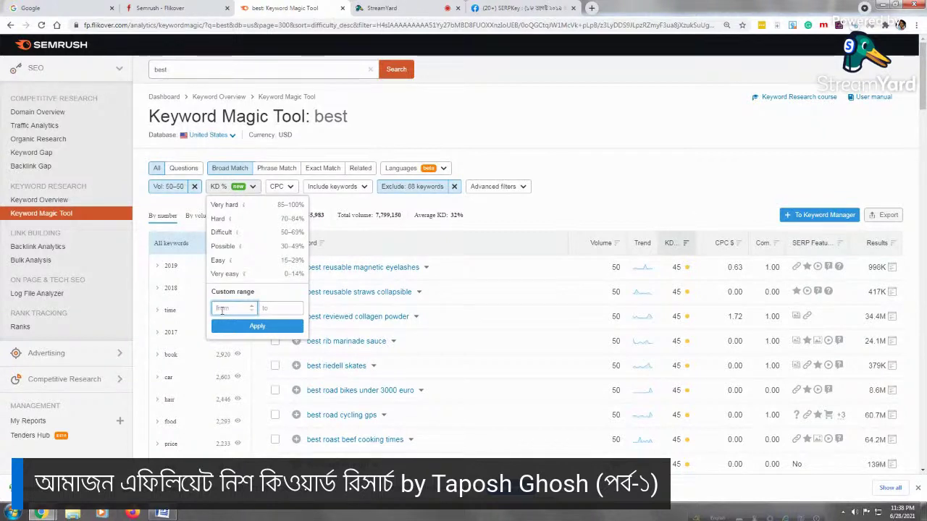
text(40)
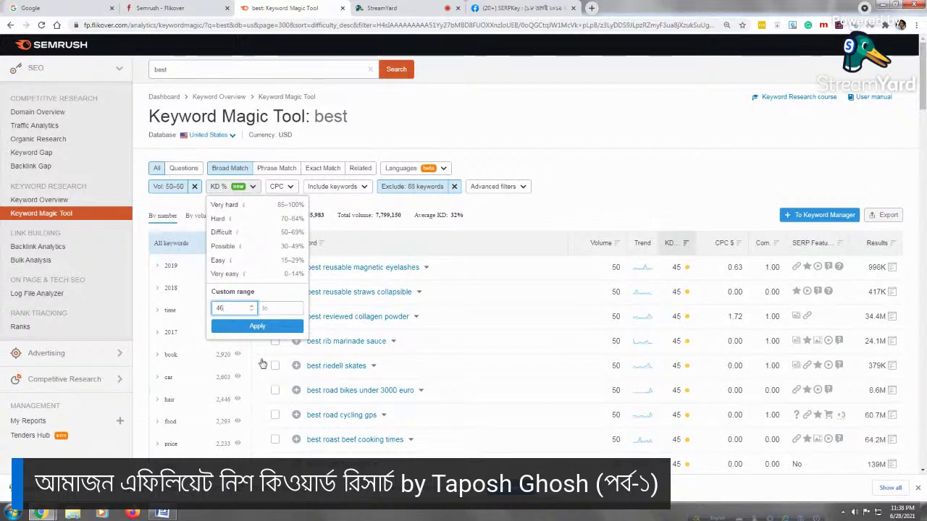
click(258, 330)
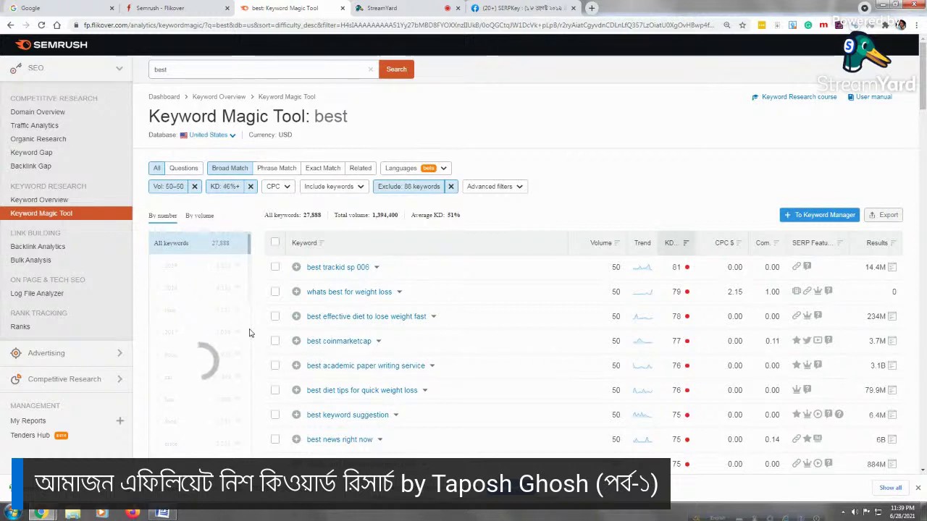
Step: Export all keywords with a volume of 50 and a KD of 46% or more as an XLSX file
scroll(249, 333, down, 5)
right_click(249, 333)
key(Escape)
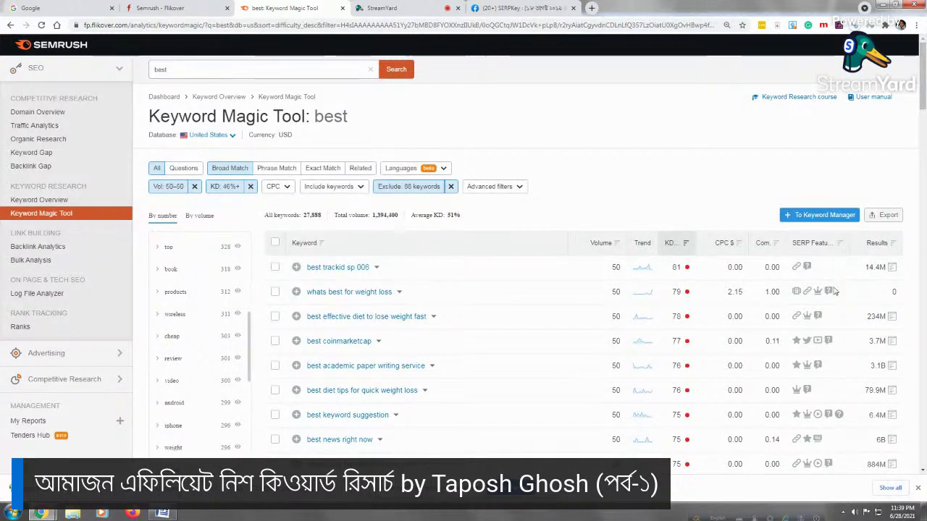
click(887, 219)
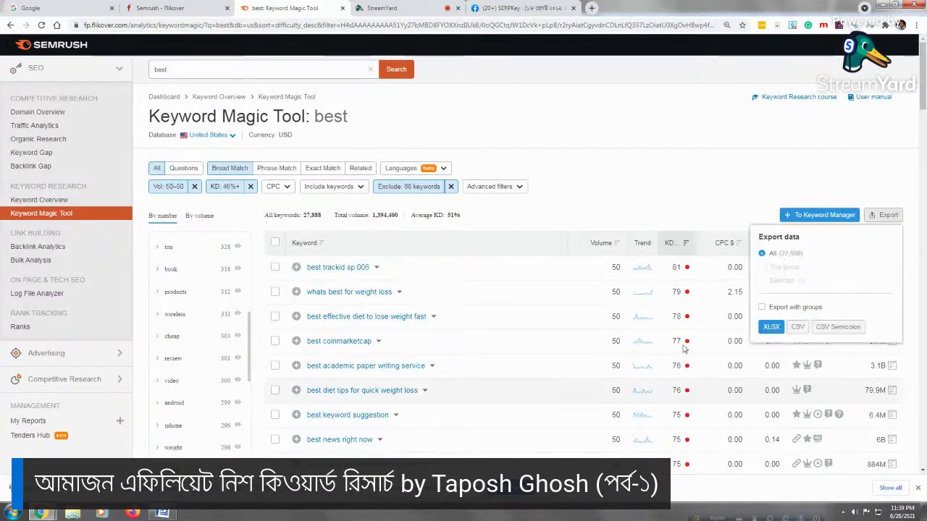
click(771, 327)
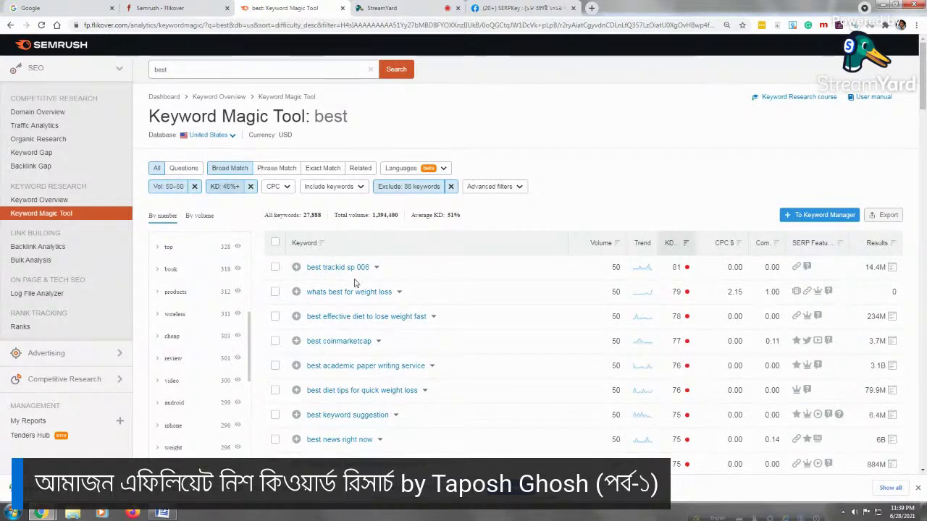
Step: Enter 45 as the upper limit of the custom KD % range for the next batch
click(223, 186)
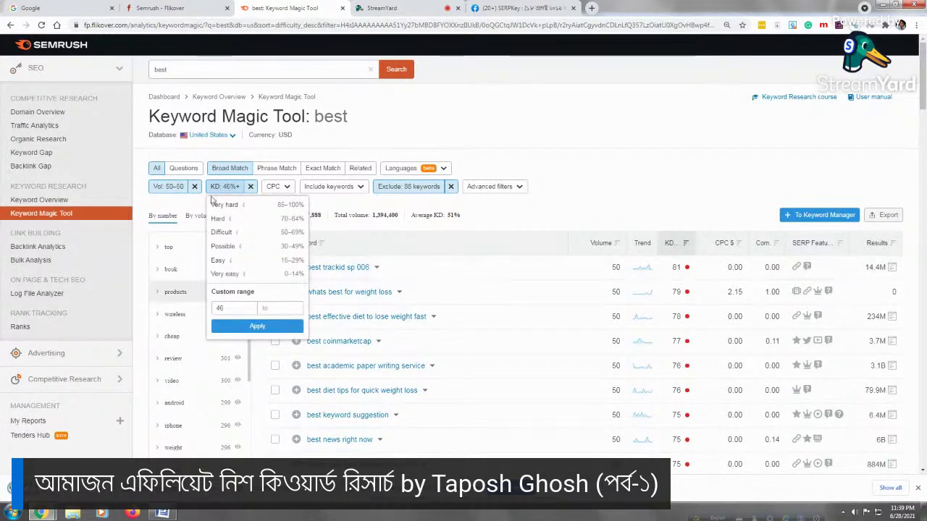
click(273, 310)
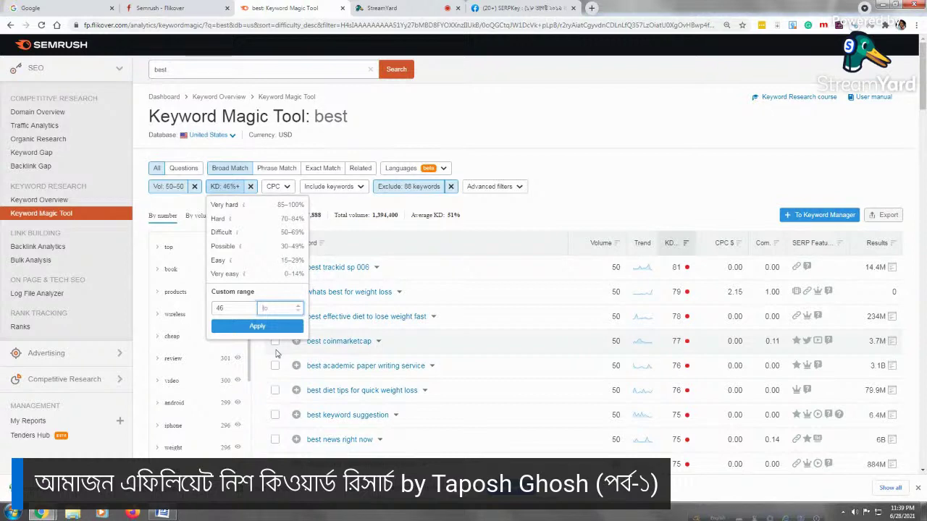
text(4)
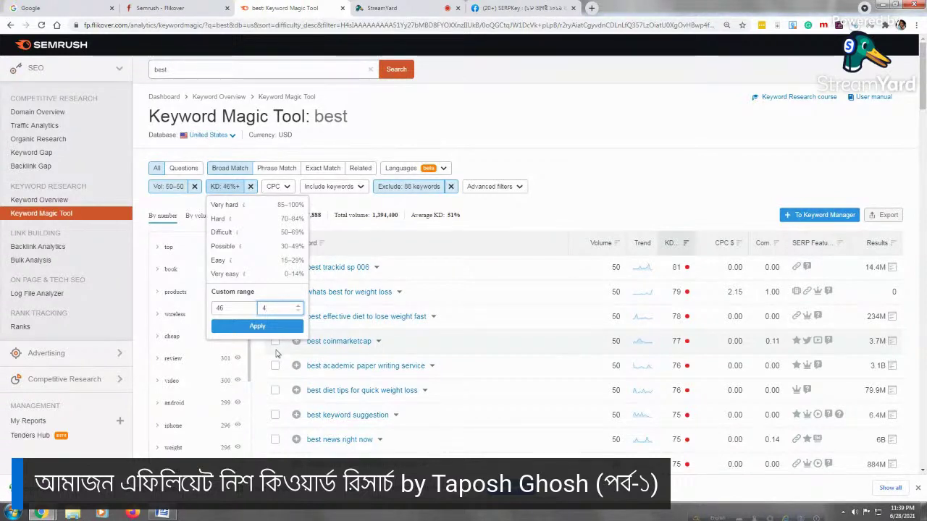
text(5)
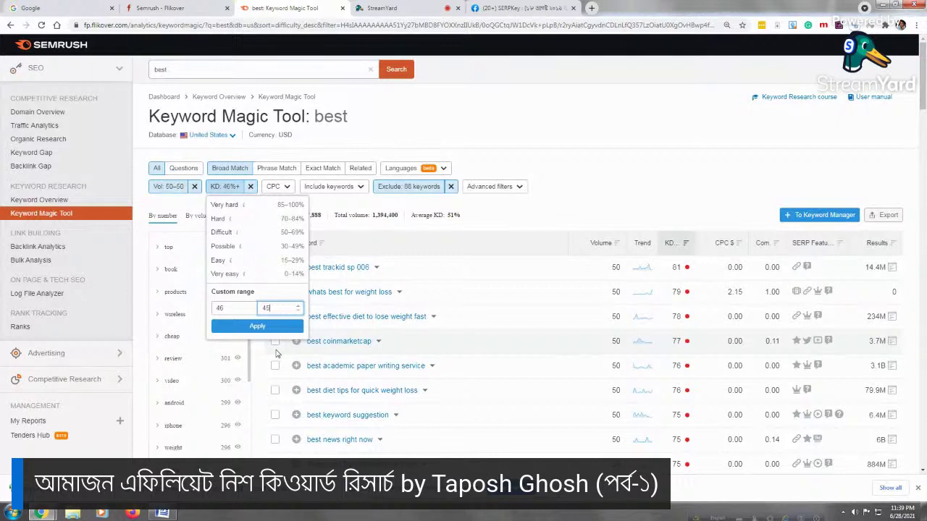
click(241, 309)
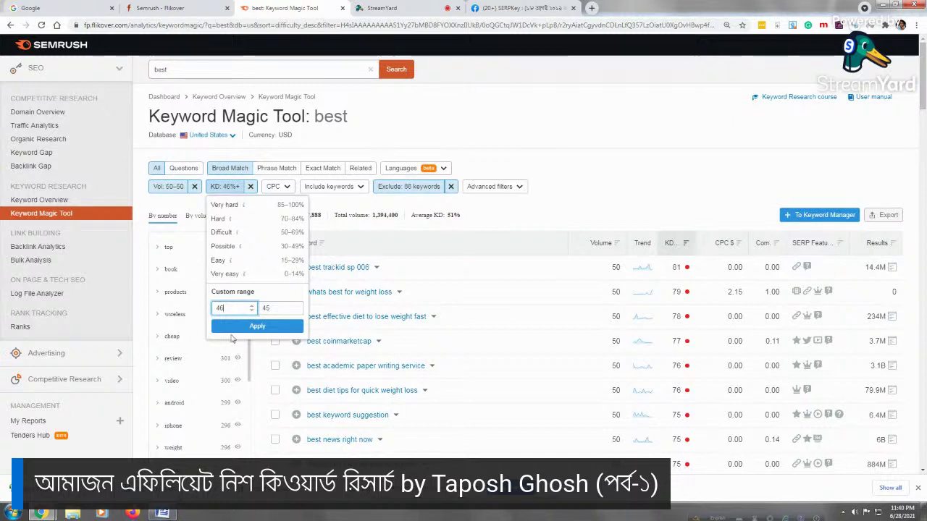
click(273, 308)
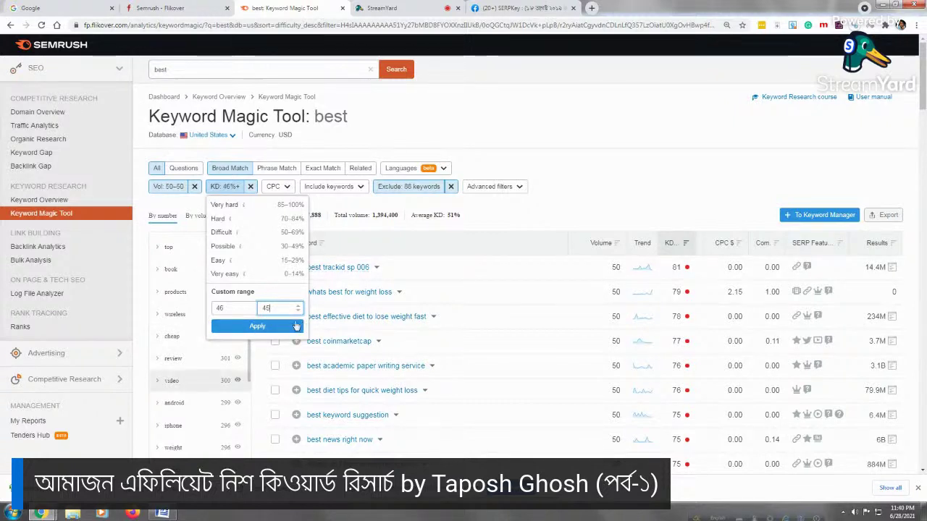
click(244, 308)
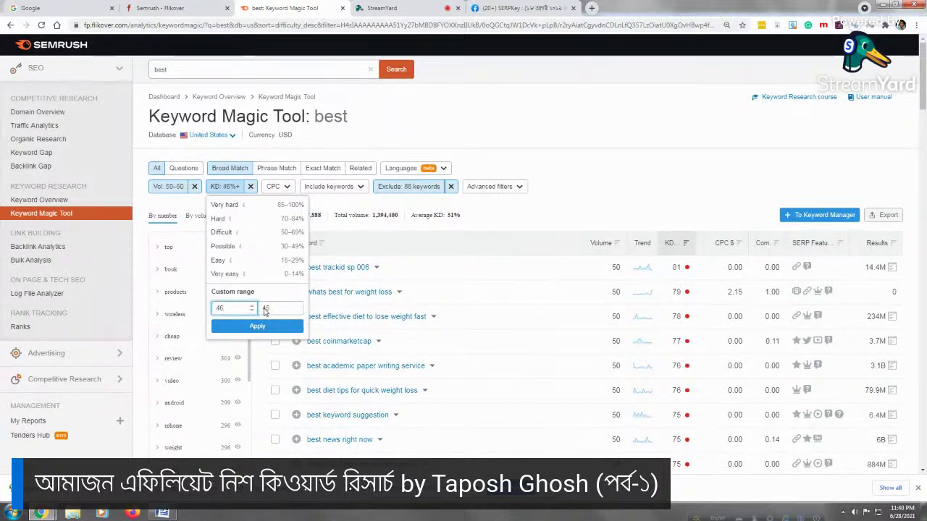
click(275, 307)
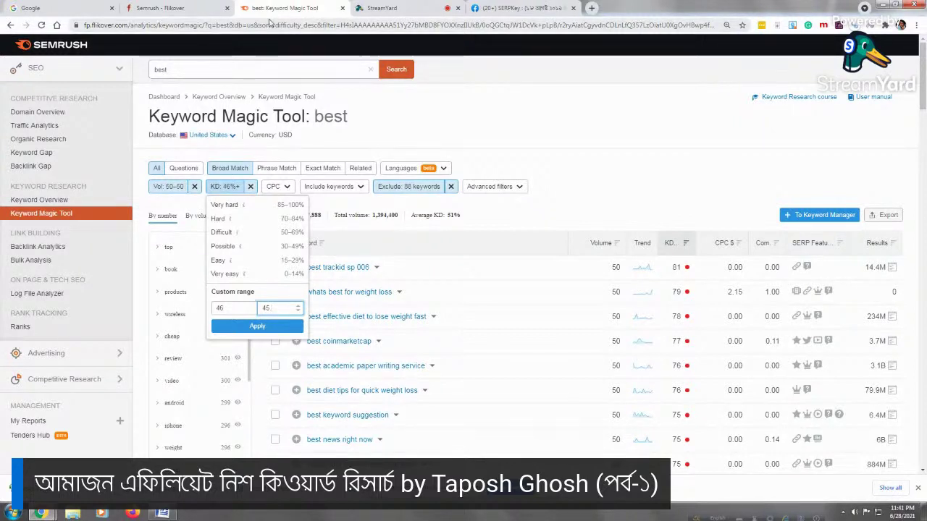
Step: Try 45.99 as the upper limit of the custom KD % range and remove the decimals again
text(.99)
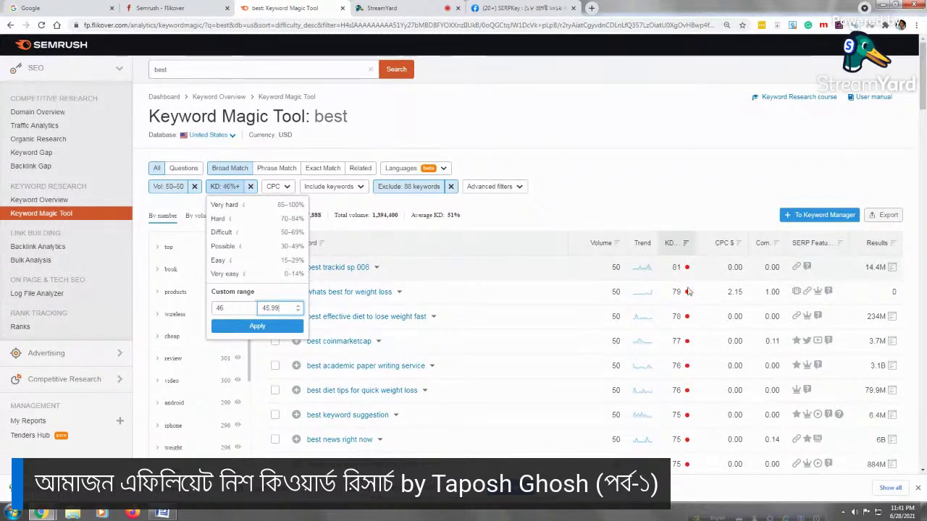
mouse_move(687, 291)
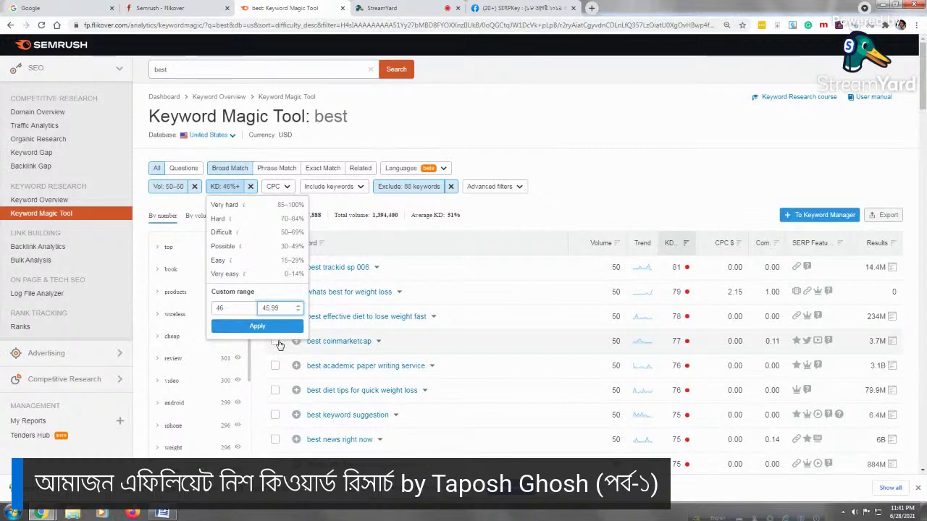
key(BackSpace)
key(BackSpace)
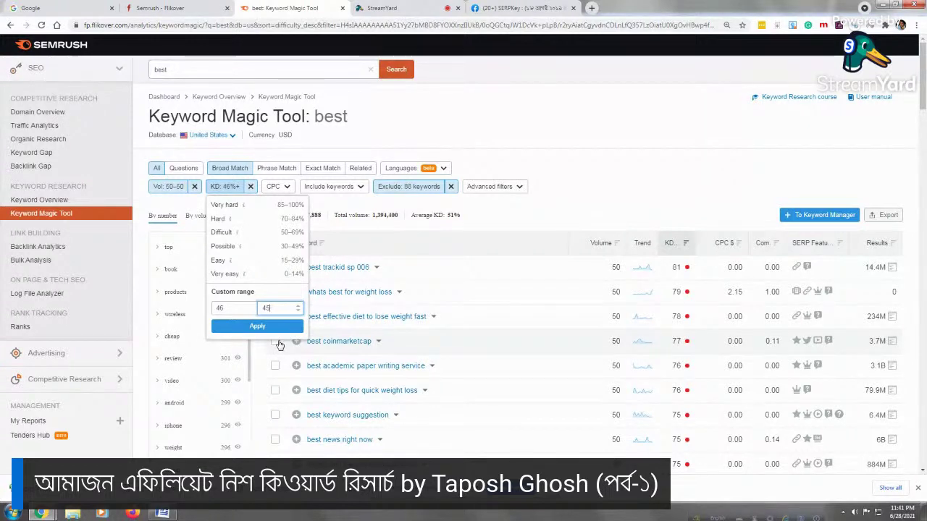
Step: Clear the lower limit of the custom KD % range and apply the filter with 45 as the upper limit
click(252, 307)
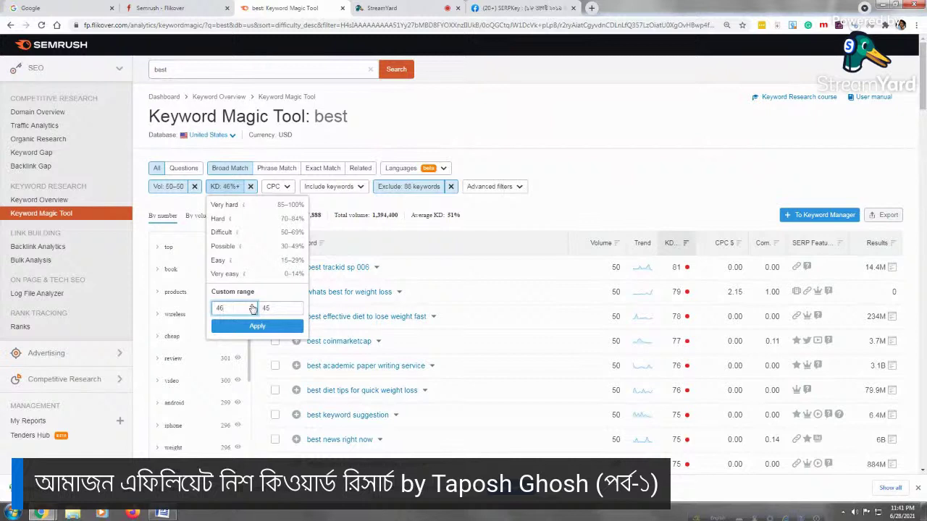
key(BackSpace)
key(BackSpace)
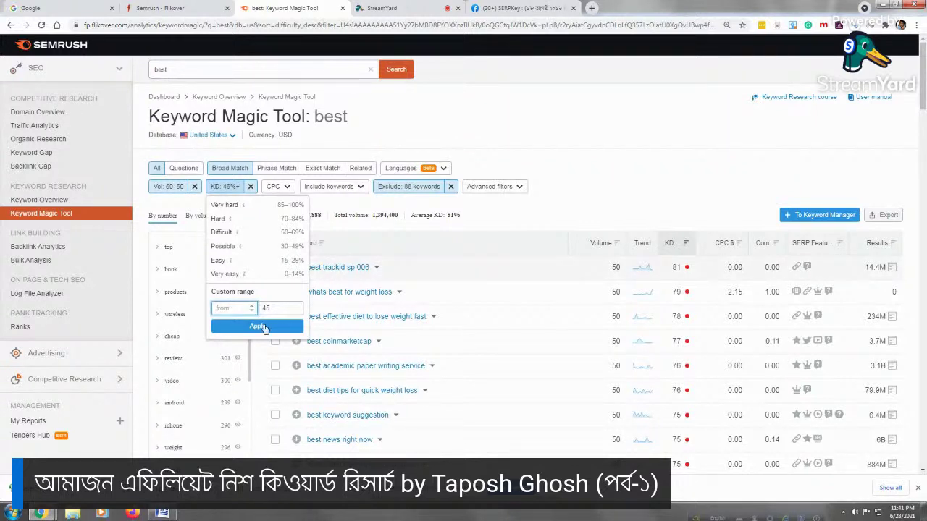
click(258, 325)
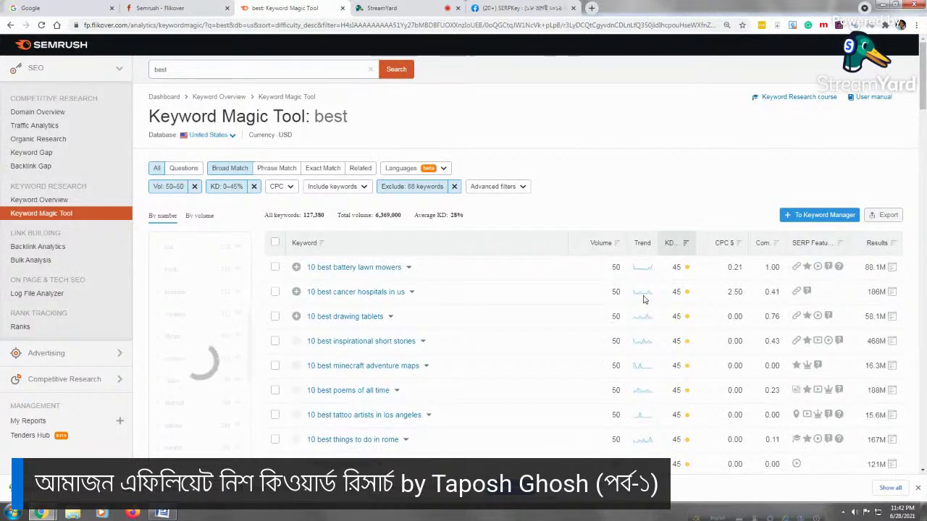
Step: Go to page 300 of the keyword results to check the KD % value at the 30,000-row cutoff
drag(924, 84, 923, 342)
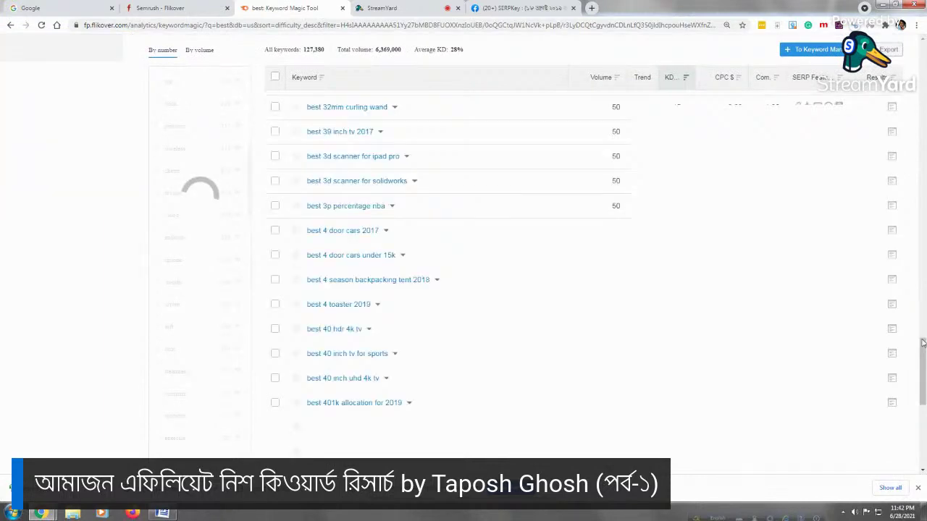
scroll(743, 355, down, 5)
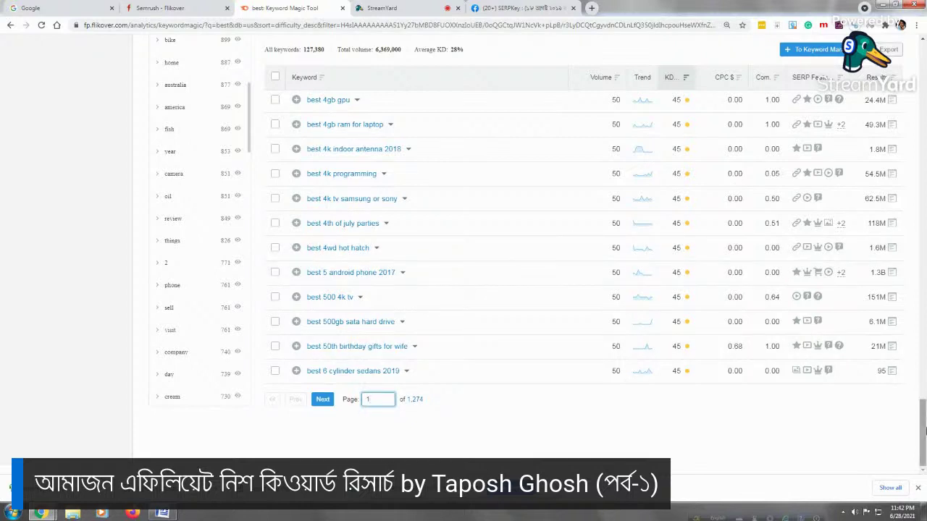
mouse_move(924, 430)
mouse_down()
mouse_move(924, 350)
mouse_move(925, 434)
mouse_up()
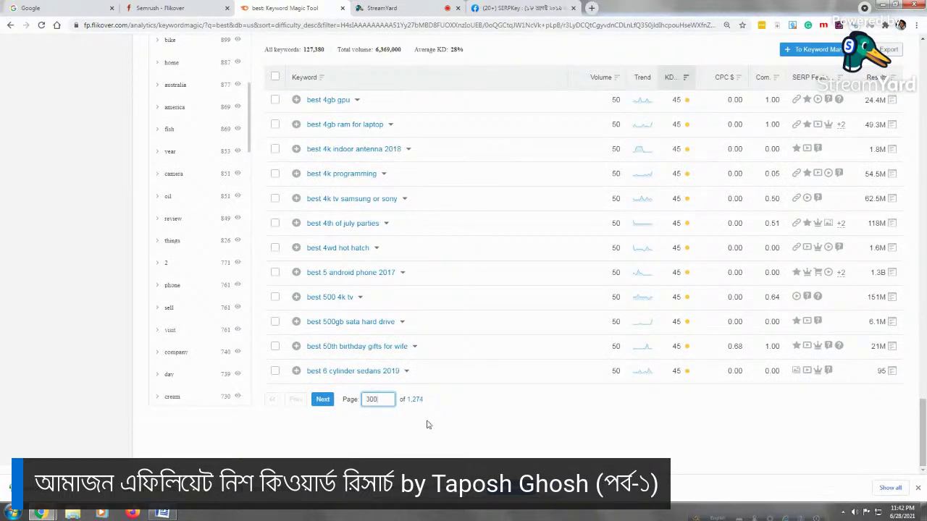
key(Return)
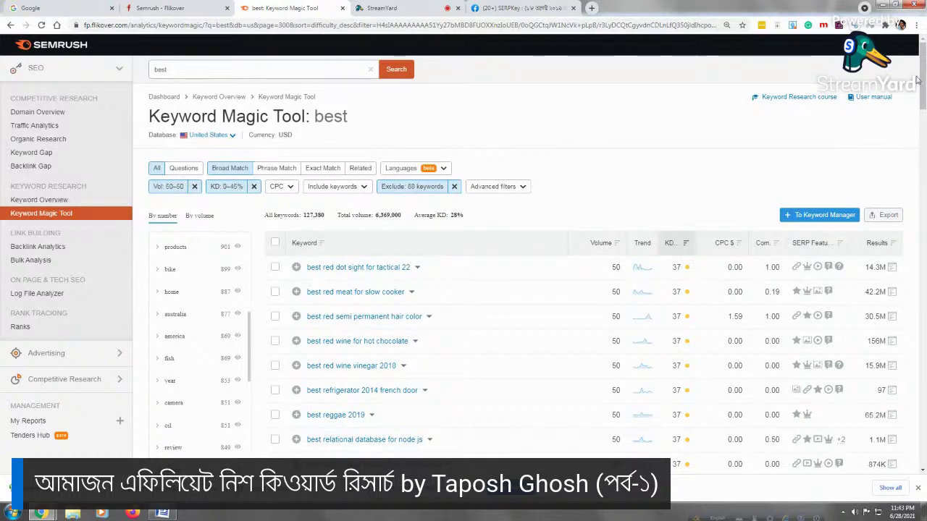
Step: Apply a custom KD % range from 38 to 45 to the volume-50 keywords
mouse_move(924, 65)
mouse_down()
mouse_move(923, 448)
mouse_move(923, 73)
mouse_up()
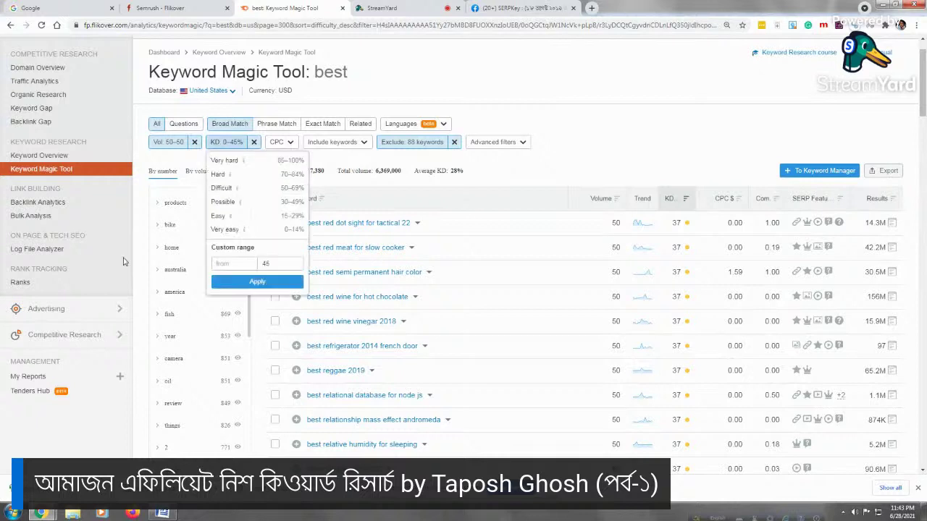
click(233, 264)
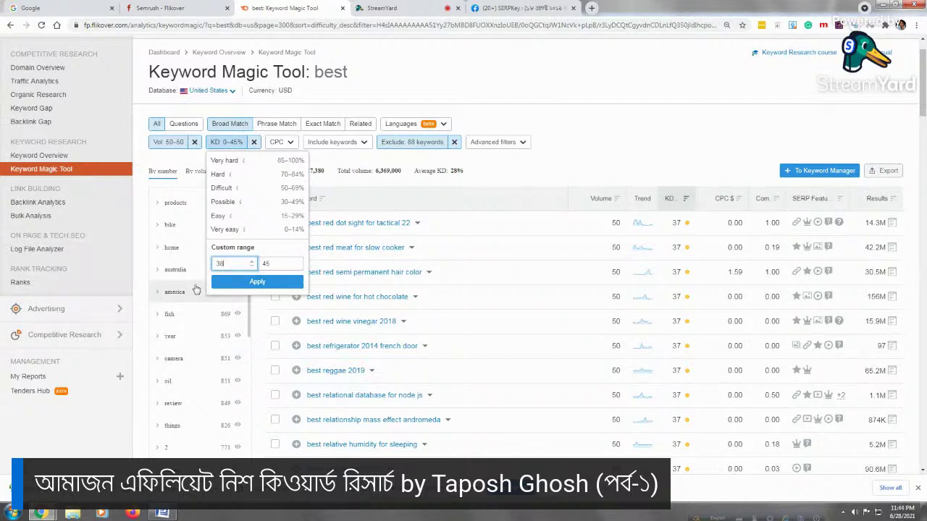
click(258, 282)
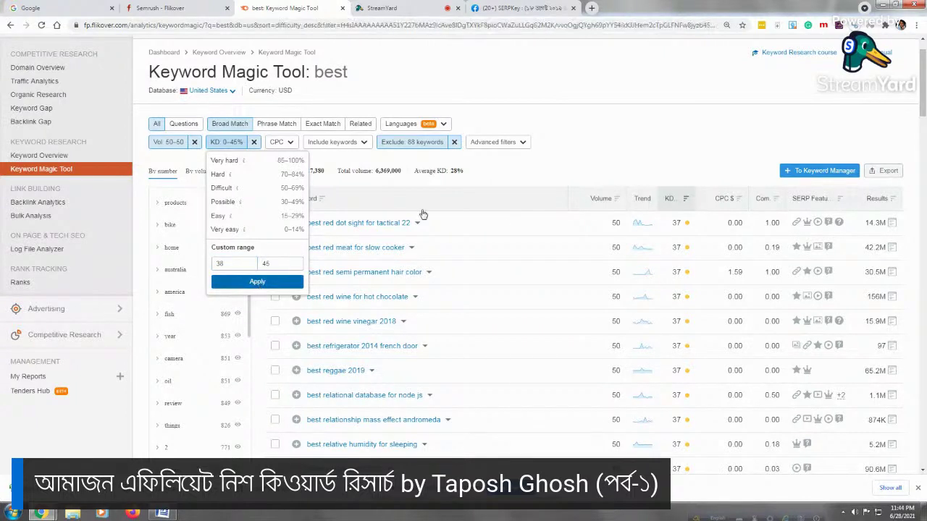
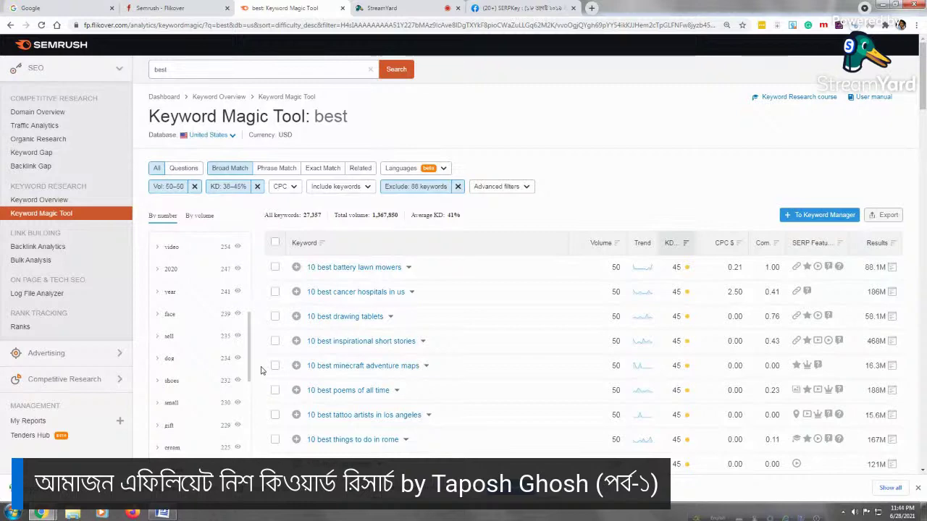
Step: Change the custom KD % range to no lower limit and an upper limit of 0, and apply it
drag(922, 76, 922, 132)
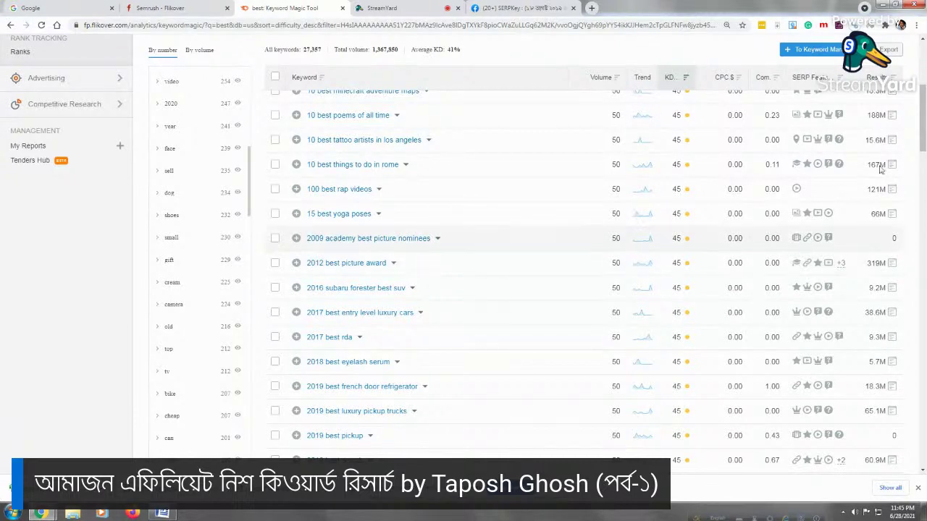
scroll(632, 222, up, 4)
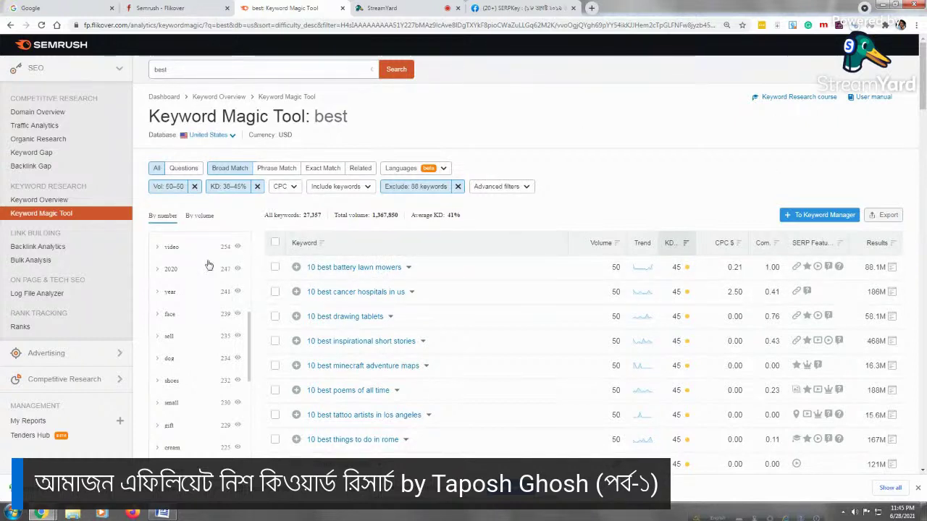
click(226, 188)
click(275, 310)
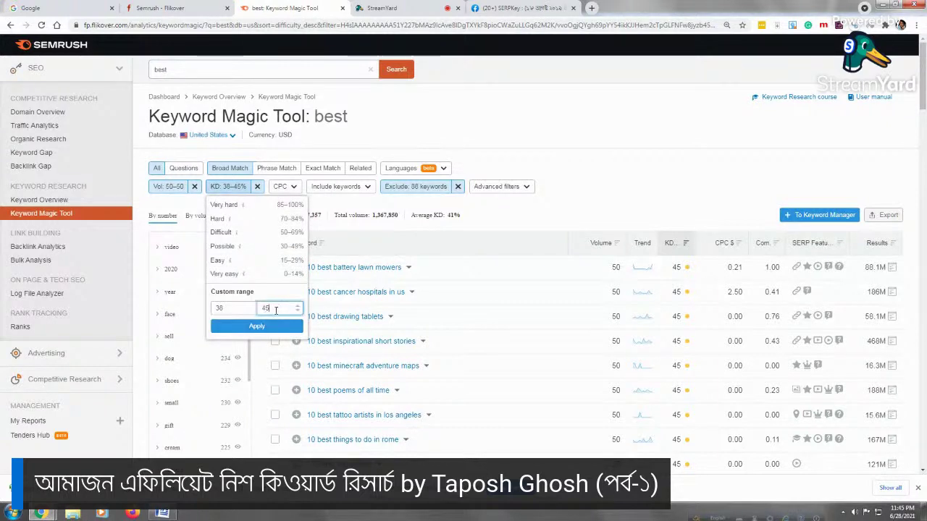
key(BackSpace)
click(233, 307)
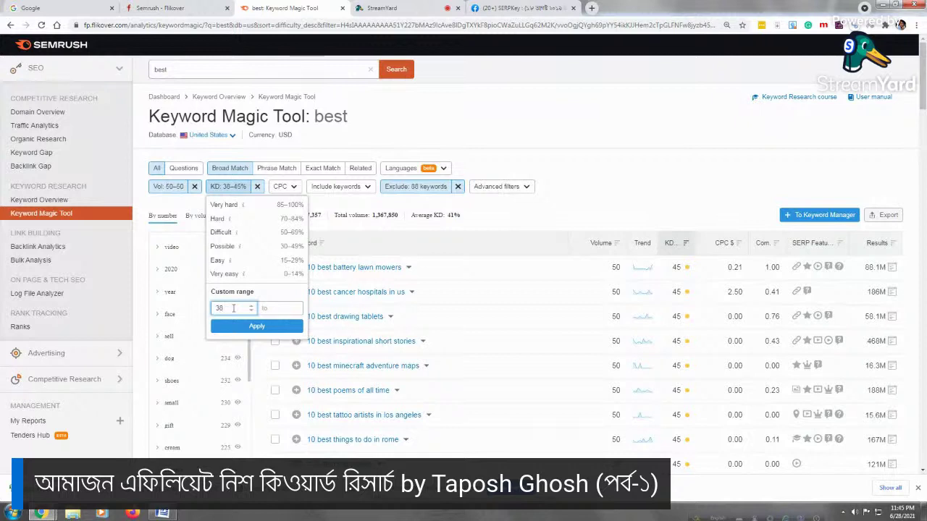
key(BackSpace)
text(0)
click(265, 308)
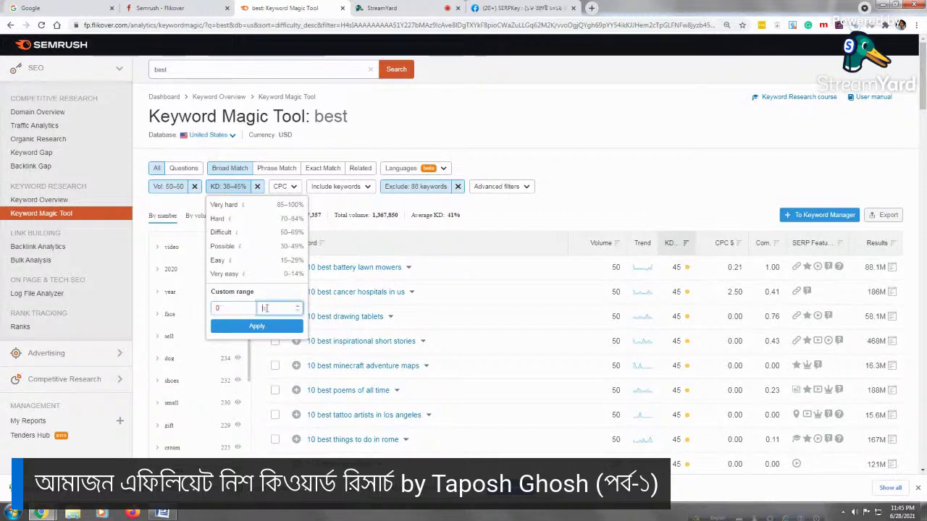
click(228, 304)
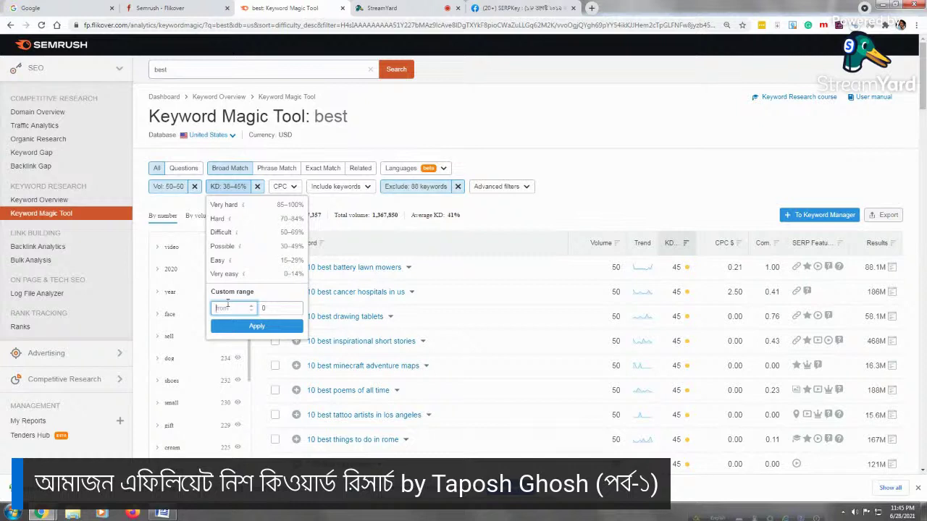
click(258, 327)
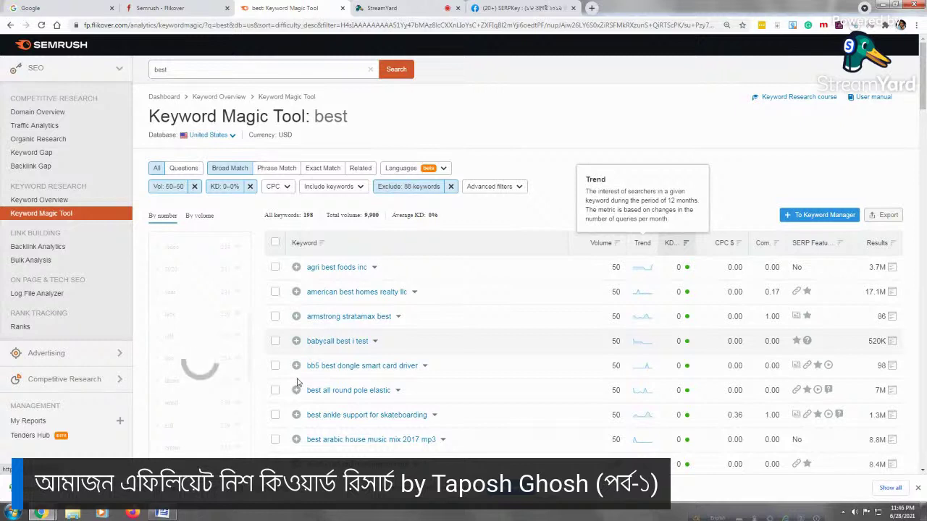
Step: Check the total keyword count for the 0% KD filter and view the KD % filter options
triple_click(309, 216)
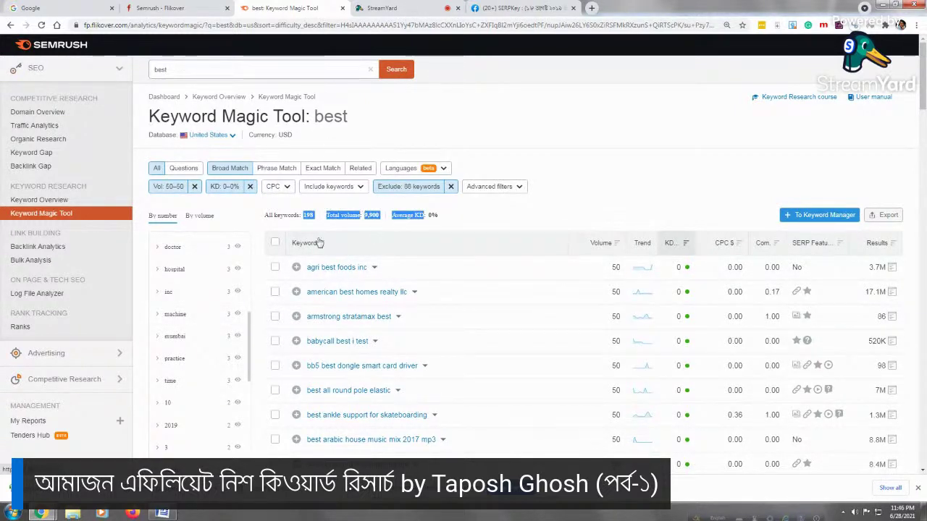
click(221, 191)
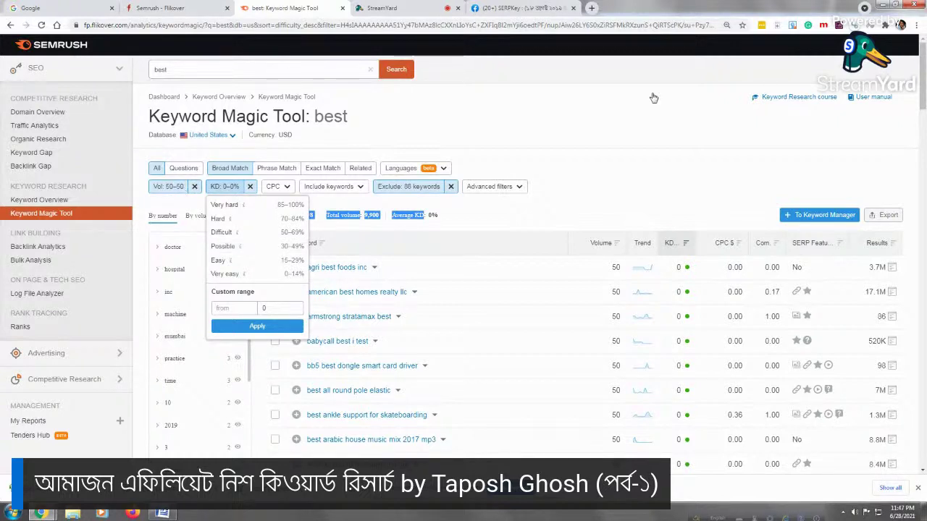
click(215, 194)
click(220, 188)
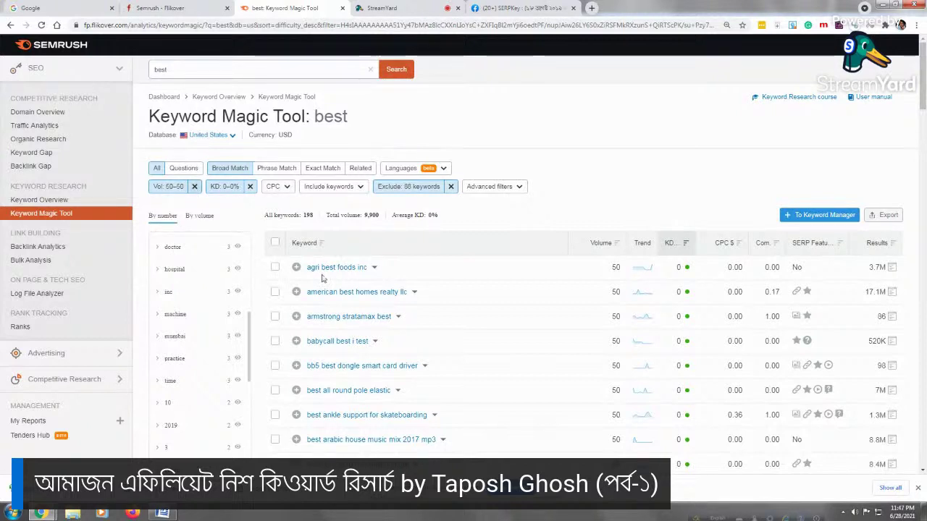
Step: Look at the CPC range and the advanced filter options for further splitting the keywords, without applying any
click(275, 186)
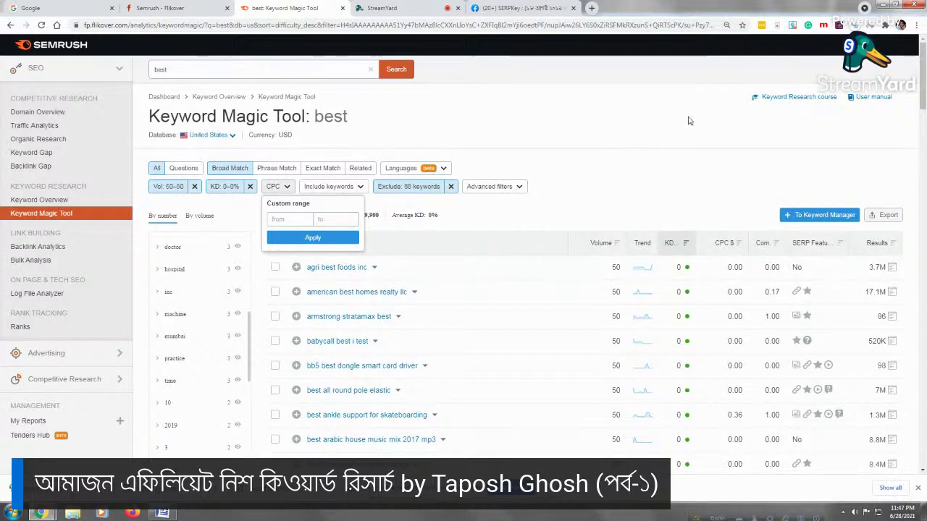
click(596, 207)
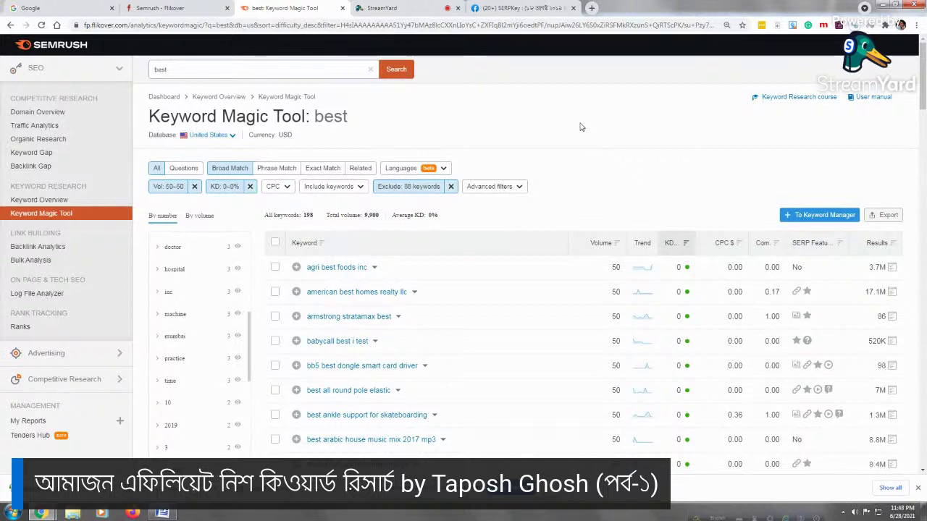
click(488, 187)
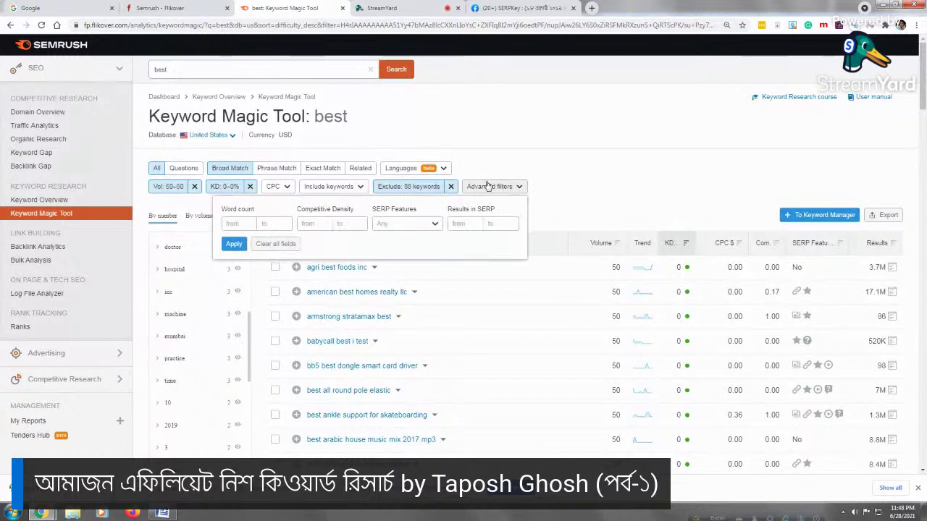
click(488, 187)
click(498, 186)
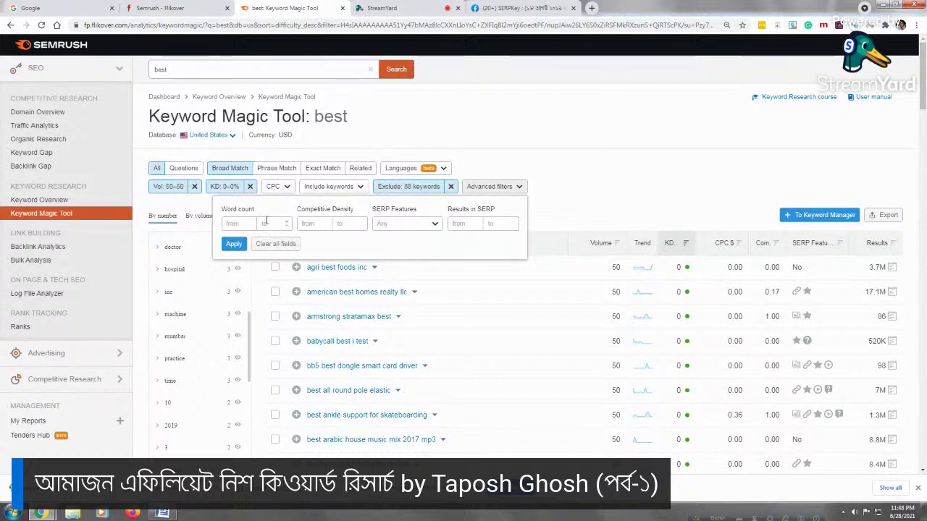
click(605, 175)
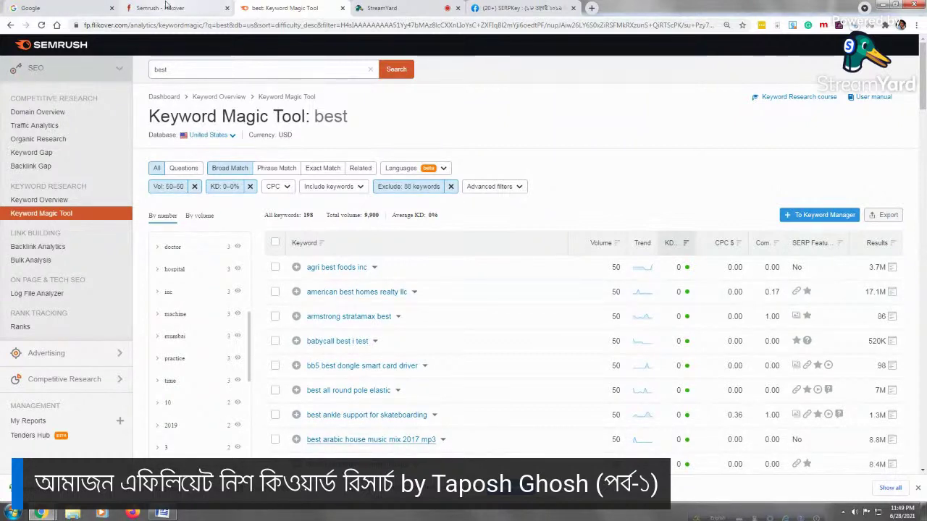
Step: Switch to StreamYard, set the broadcast layout to show only the shared screen, and return to the Semrush Domain Overview
click(391, 8)
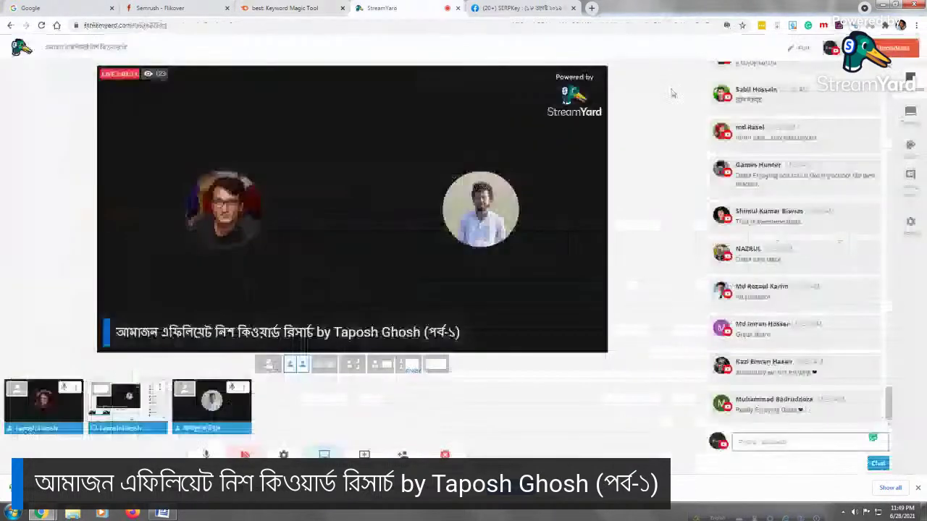
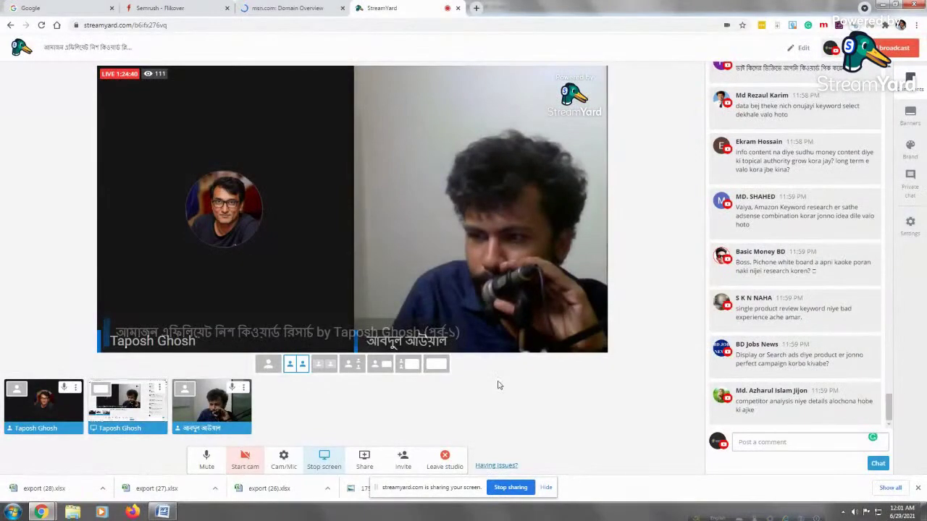
click(436, 365)
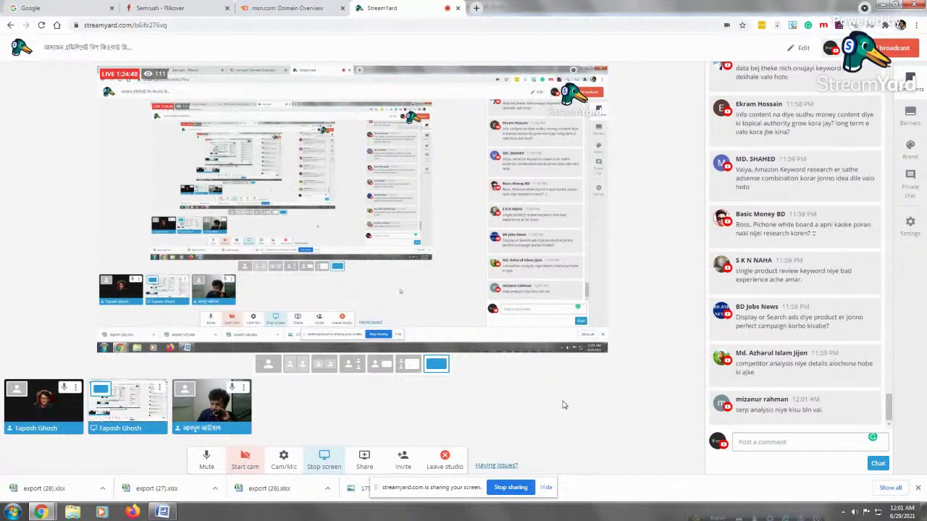
click(283, 8)
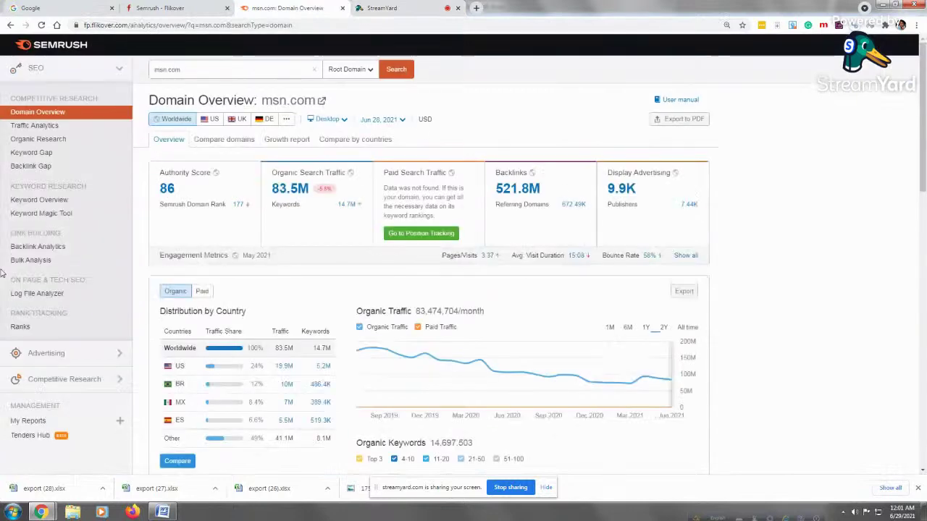
Step: Search for amazon.com in Domain Overview, replacing the msn.com query
click(210, 69)
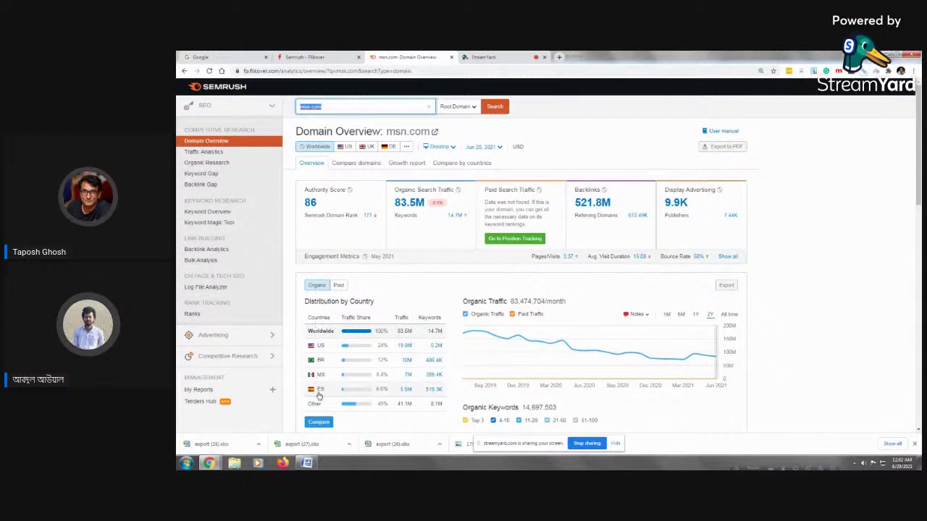
text(a)
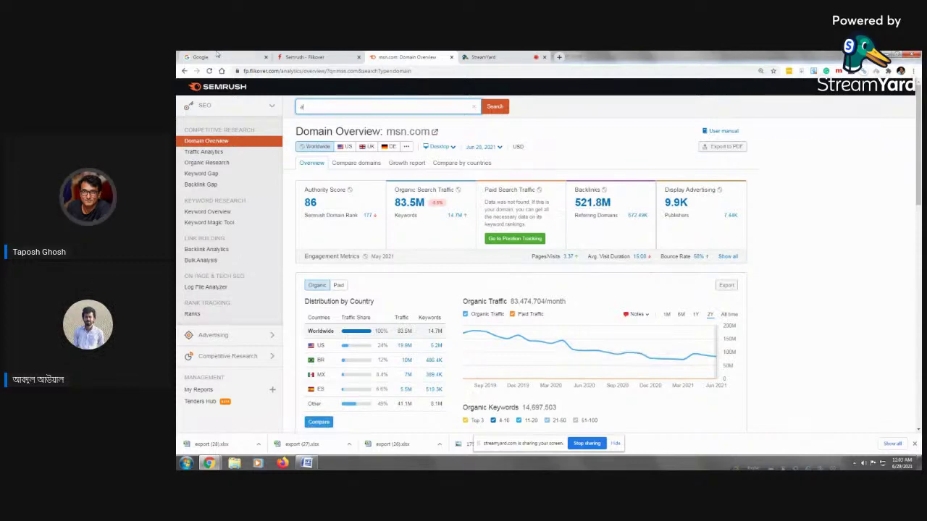
click(483, 57)
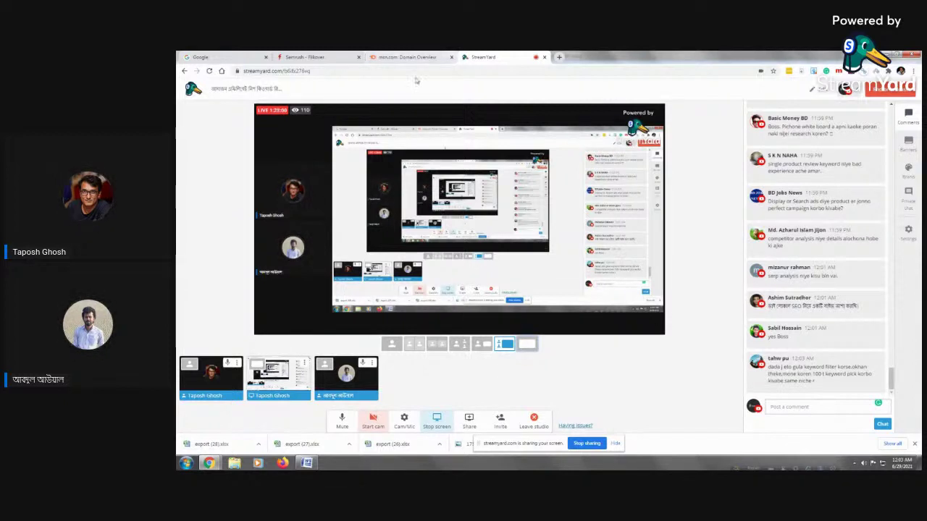
click(416, 56)
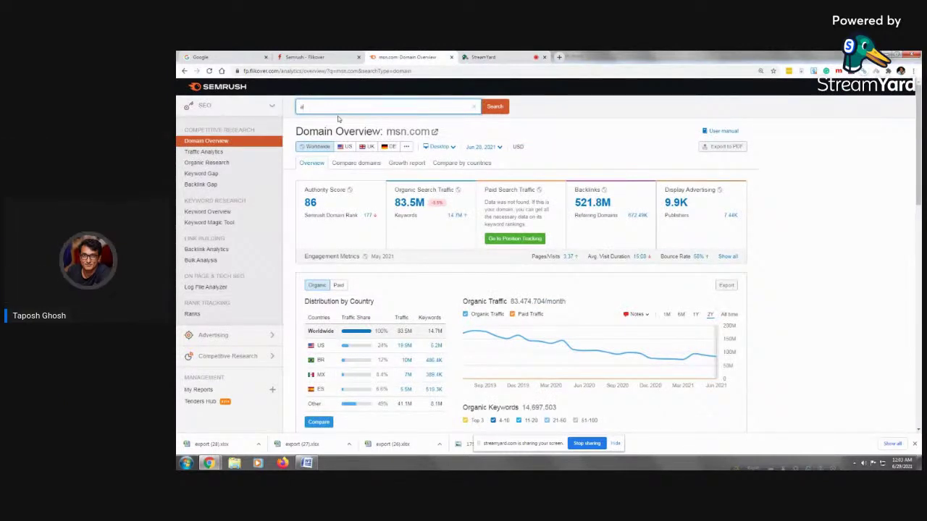
text(ma)
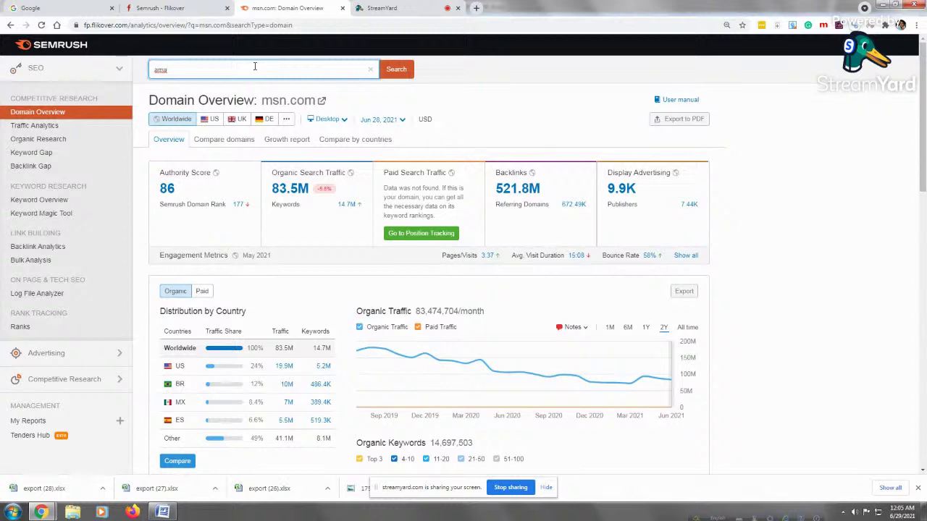
text(zon)
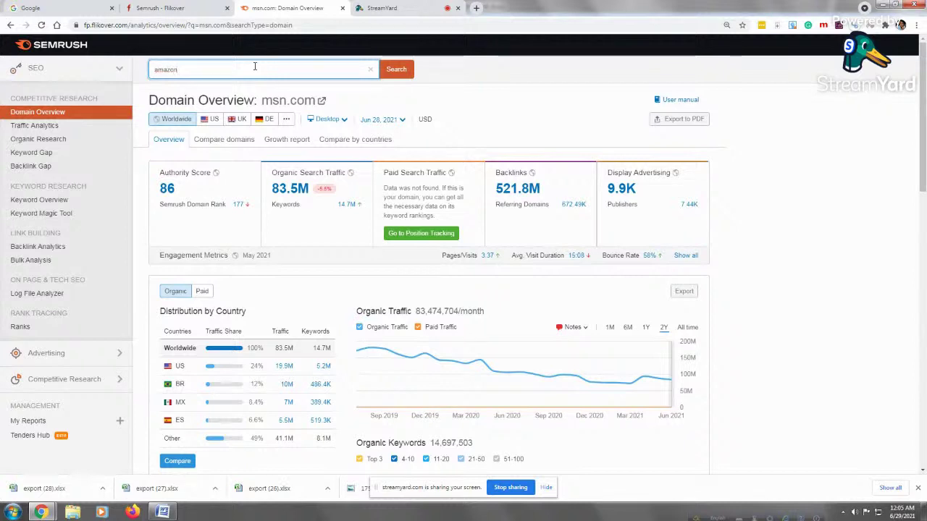
text(.com)
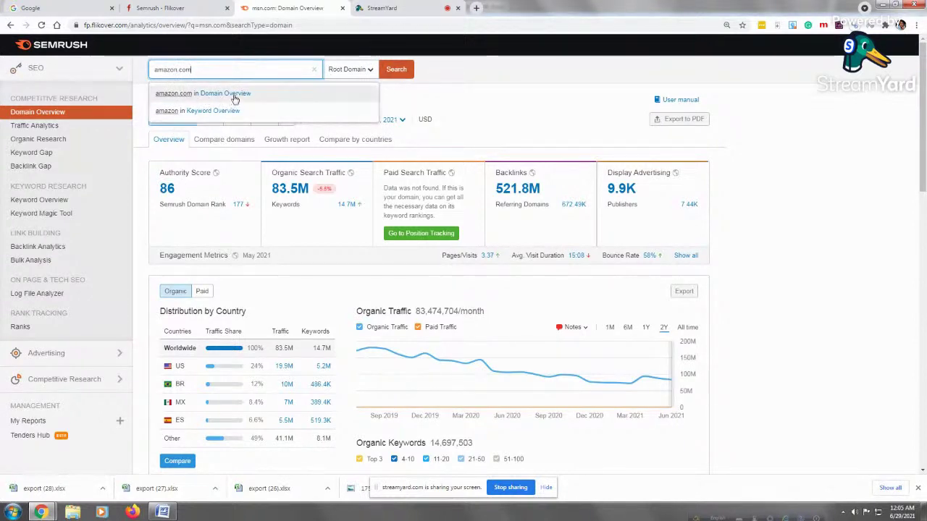
click(236, 95)
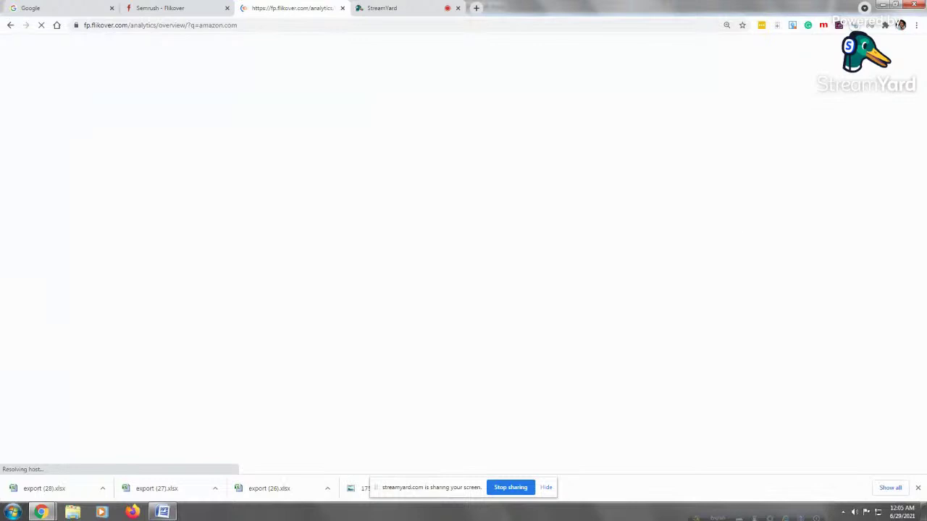
Step: Switch to the Word document and join the two keyword lists into one comma-separated paragraph, adding a comma after "free"
click(163, 512)
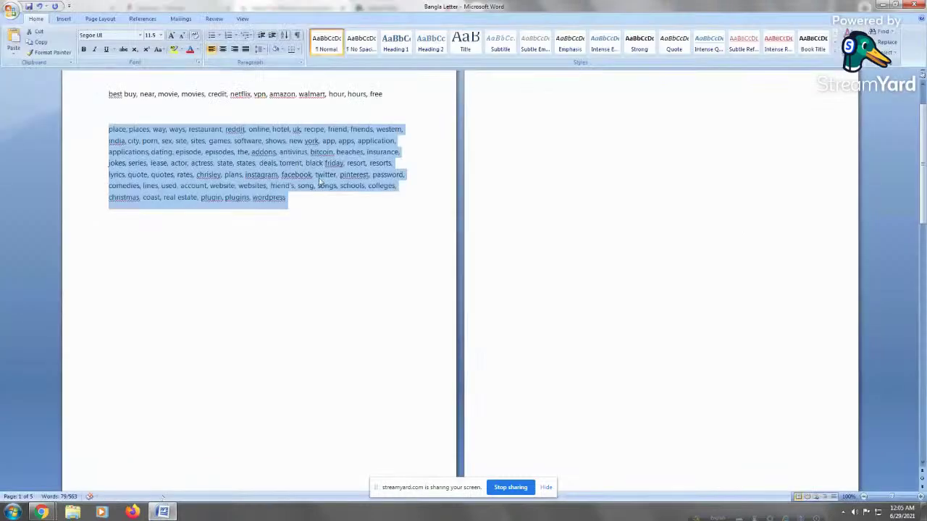
click(398, 91)
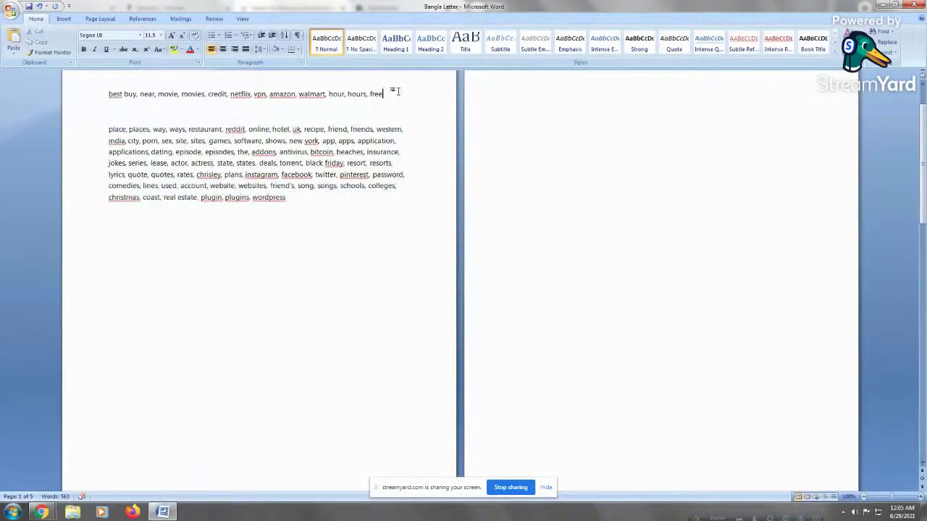
text(,)
key(Delete)
key(Delete)
key(Delete)
key(ctrl+End)
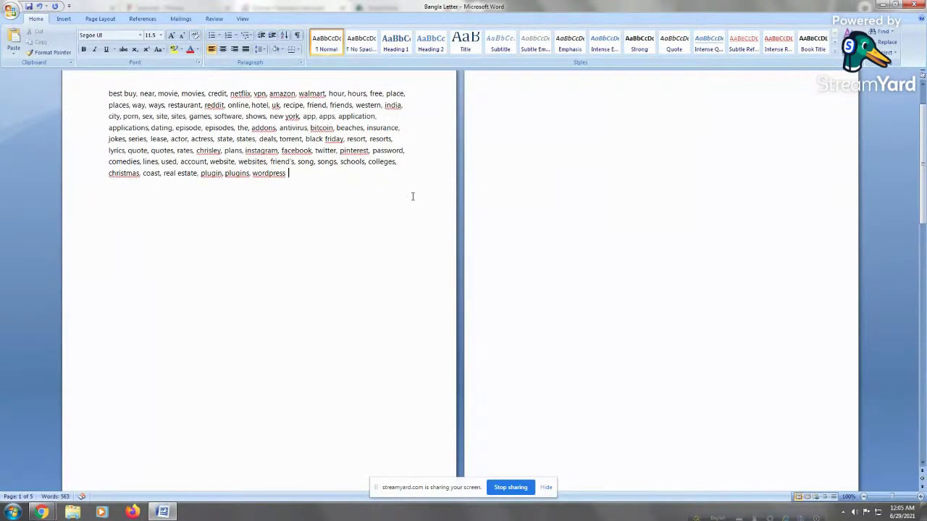
key(alt+shift)
click(334, 221)
Step: Return to Semrush, look through the amazon.com overview, and open the full details of its top organic keywords
mouse_move(45, 512)
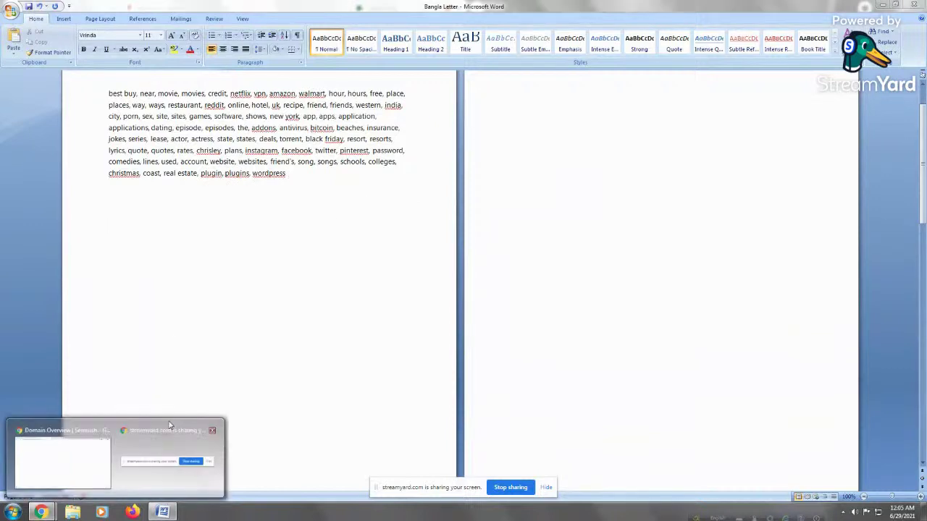
click(104, 436)
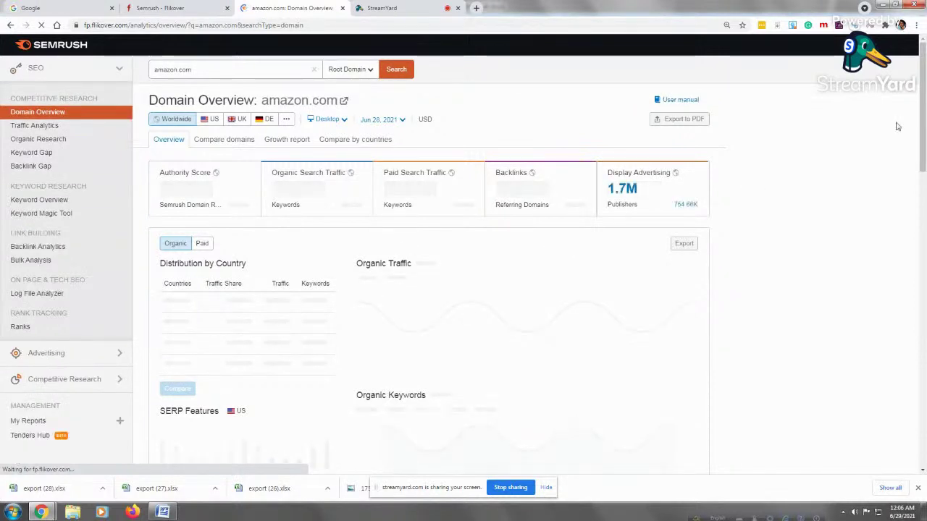
scroll(923, 107, down, 1)
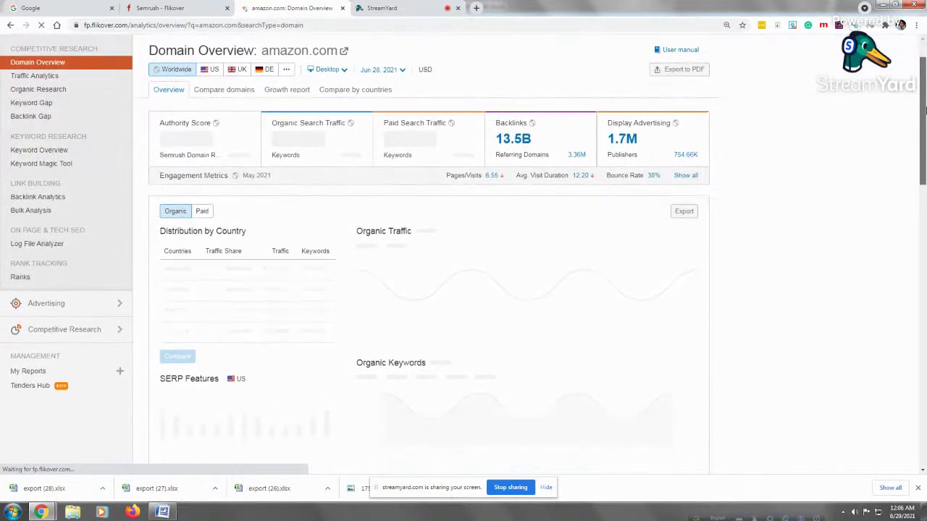
drag(924, 107, 912, 153)
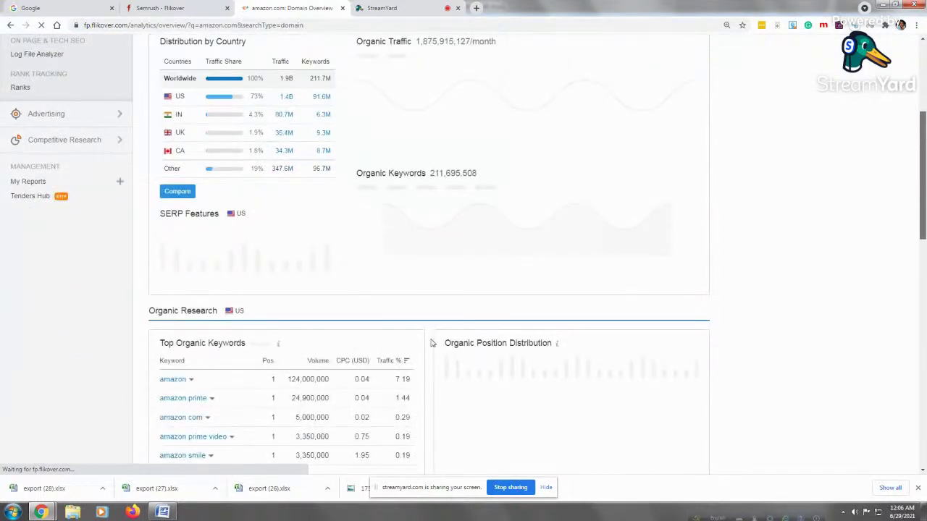
scroll(914, 137, up, 3)
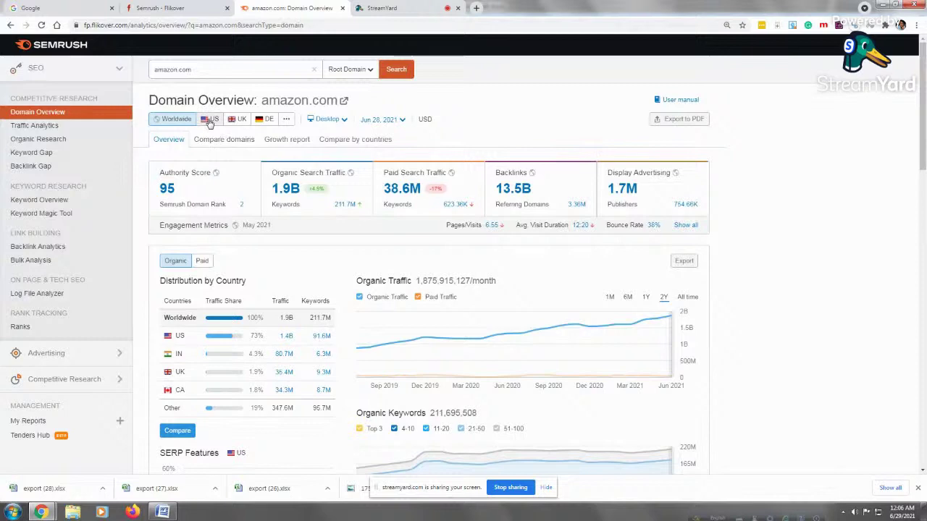
scroll(782, 278, down, 3)
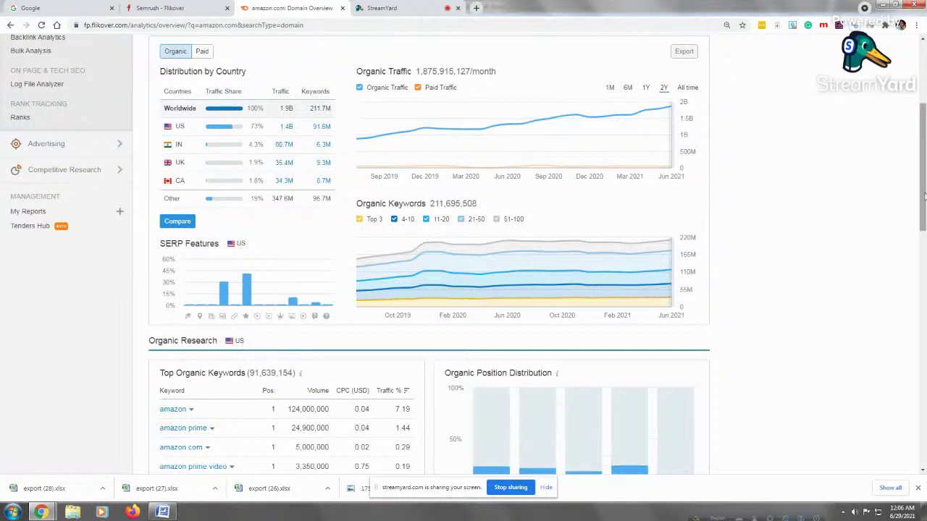
scroll(454, 307, down, 3)
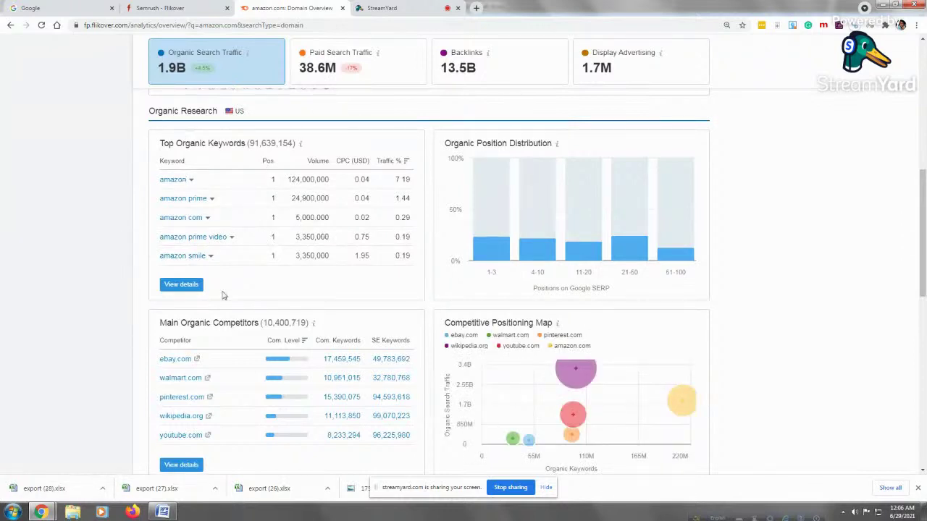
click(181, 285)
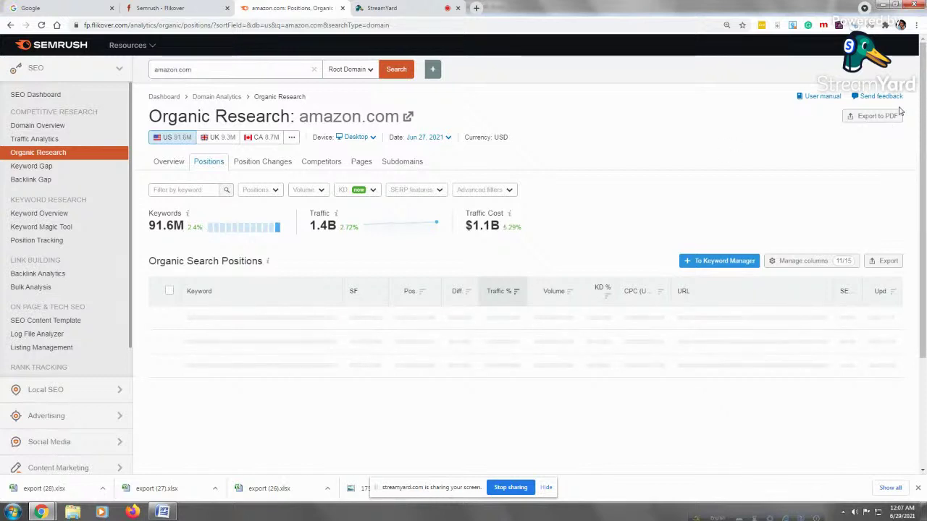
Step: View the position-range filter options, including the custom range, for amazon.com's organic search positions
scroll(924, 109, down, 1)
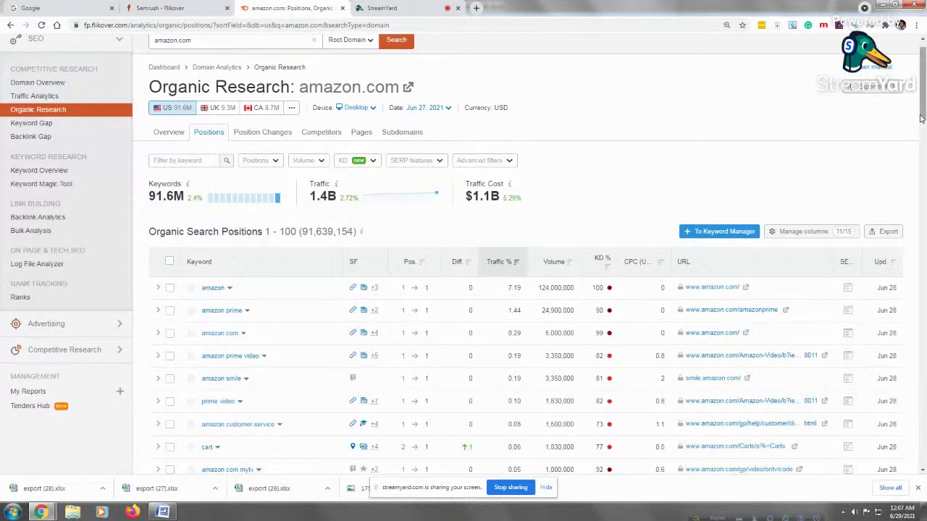
click(274, 162)
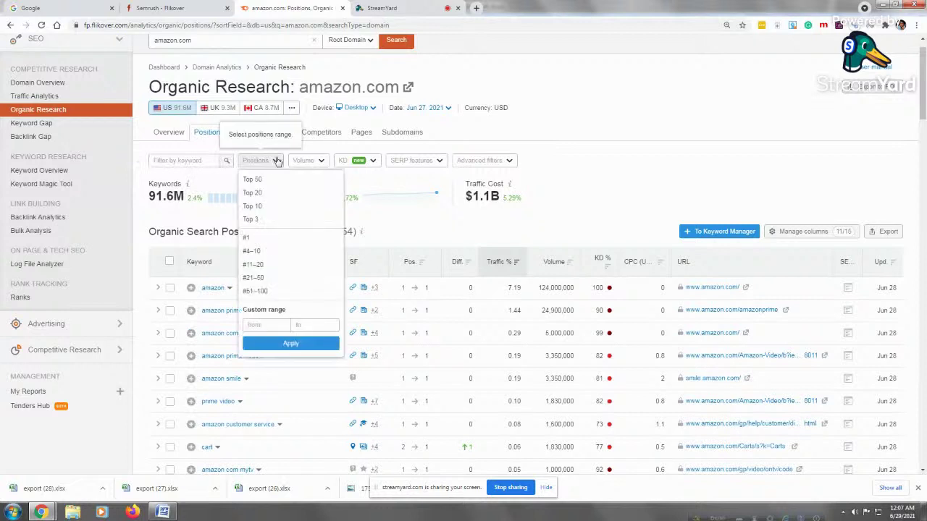
click(268, 328)
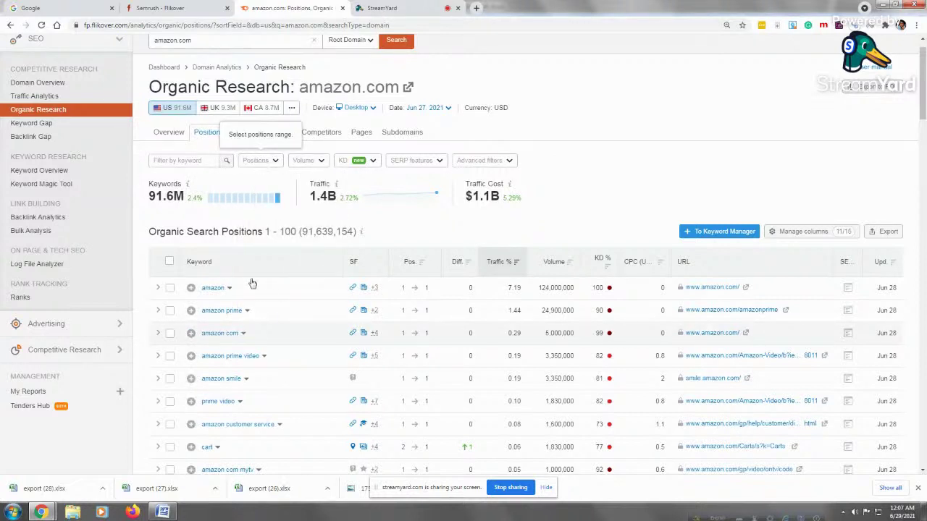
Step: Filter the amazon.com keyword positions to a custom range from 1 to 10
click(260, 161)
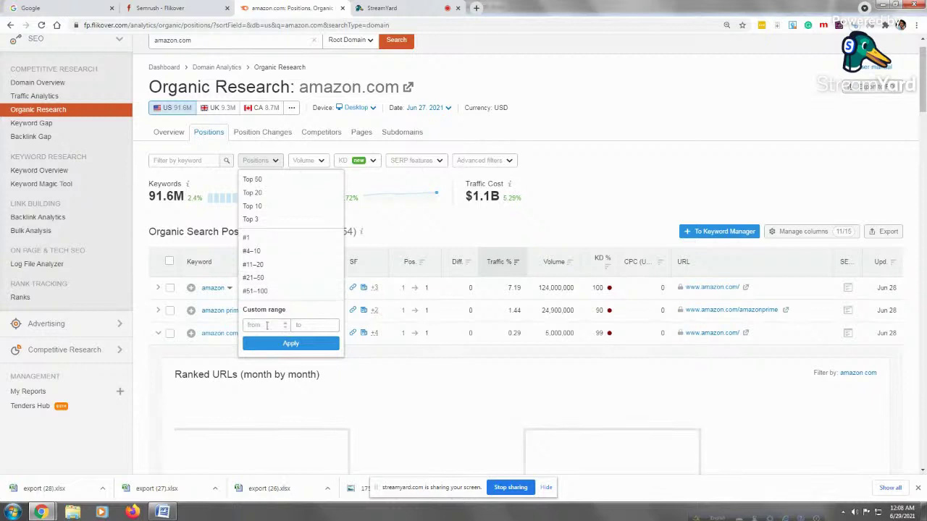
click(266, 325)
text(1)
click(304, 326)
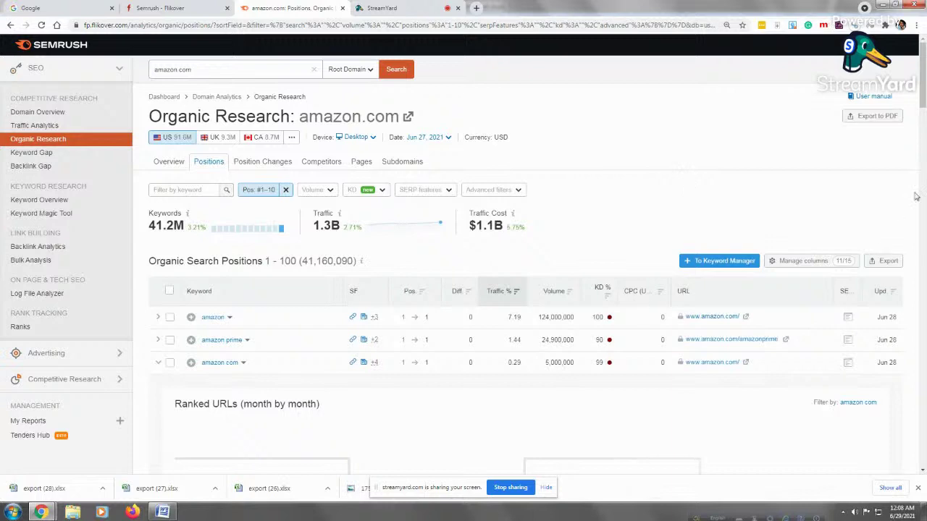
Step: Collapse the expanded Ranked URLs chart under the keyword "amazon com"
drag(922, 103, 924, 143)
scroll(166, 257, up, 2)
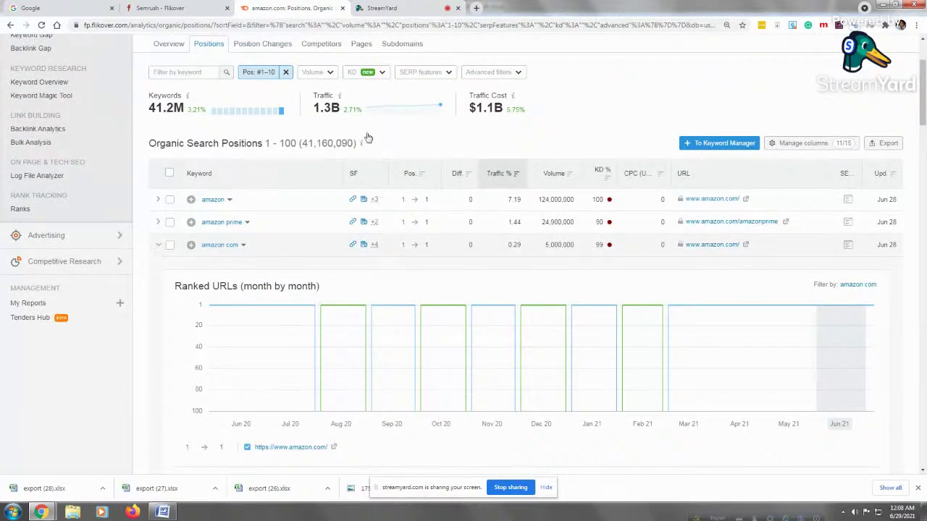
click(548, 239)
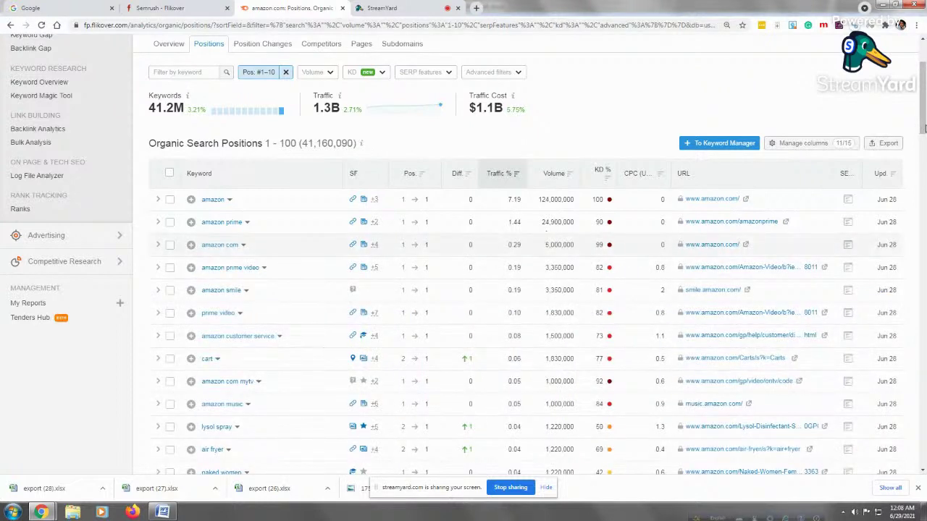
scroll(923, 129, up, 1)
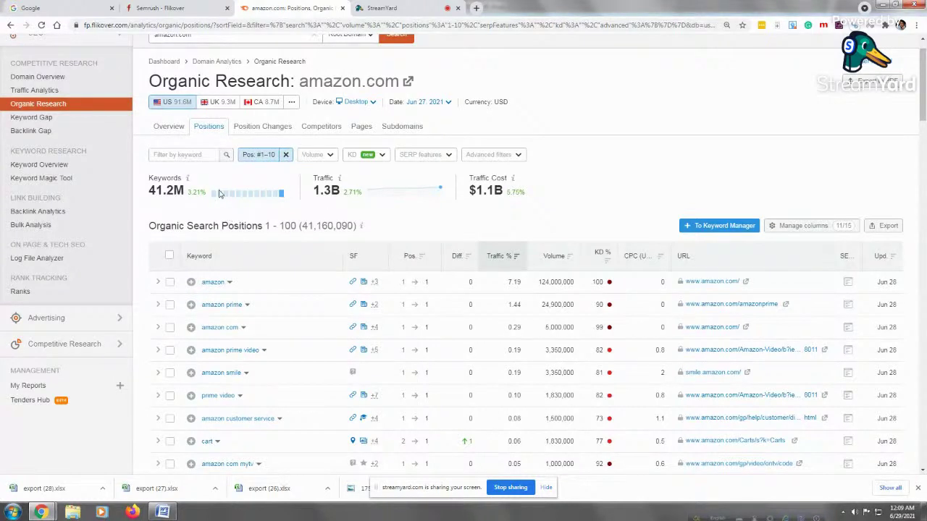
Step: Apply an advanced filter that includes only keywords beginning with "best"
click(186, 155)
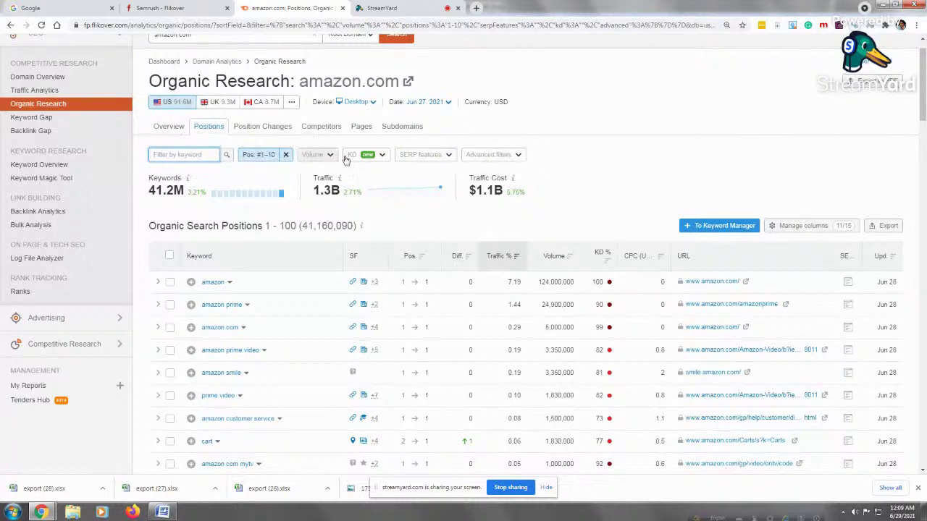
click(484, 157)
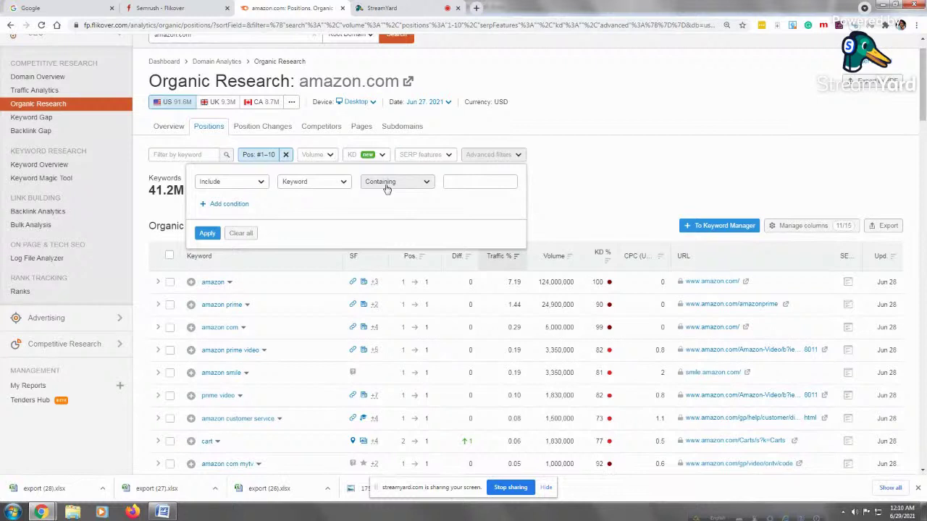
click(422, 183)
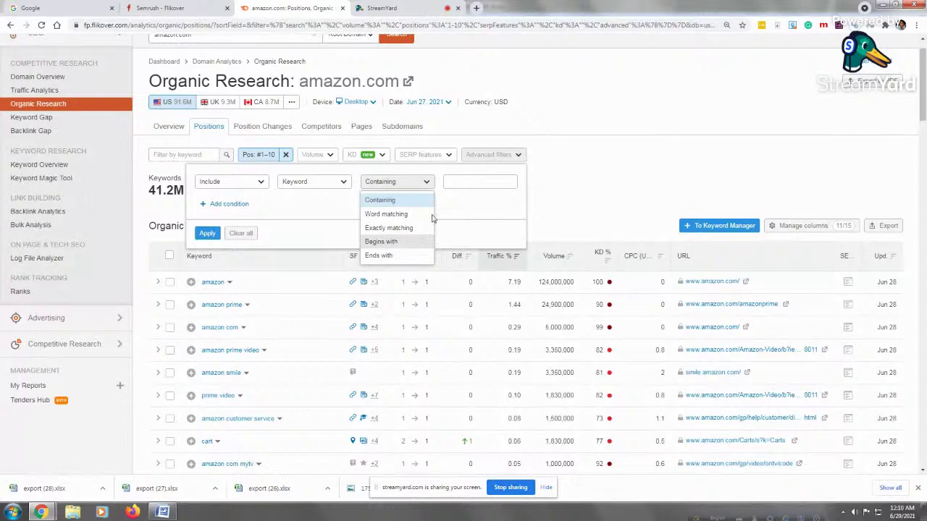
key(Return)
click(459, 183)
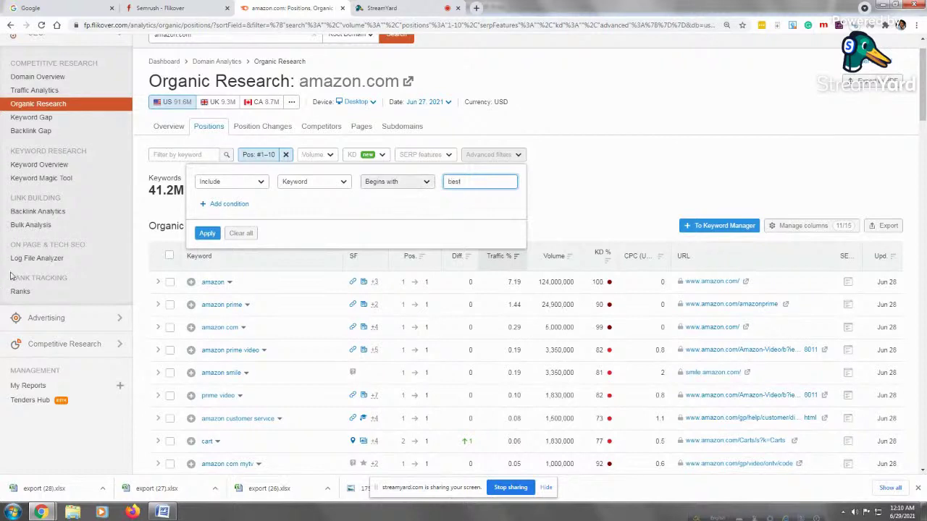
click(207, 235)
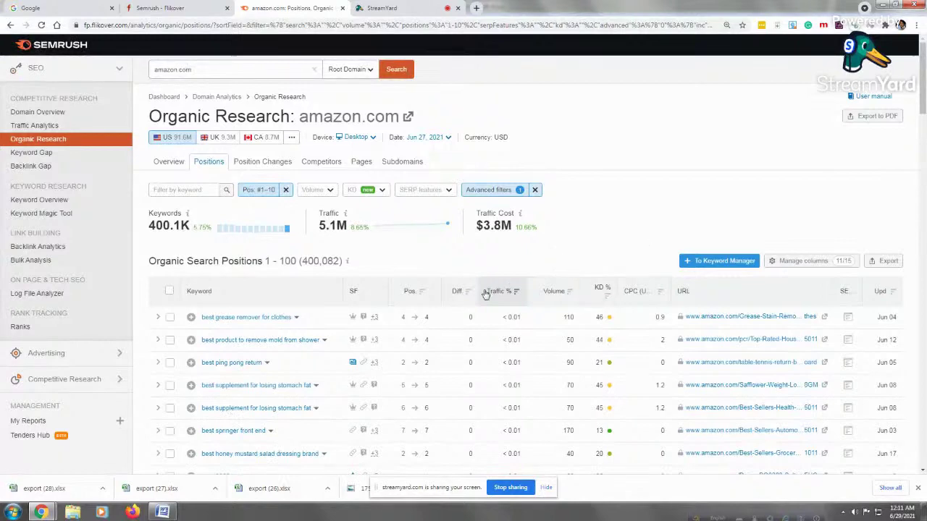
Step: Switch to Word, copy the whole word list from "best buy" to "wordpress", and return to the Semrush results
scroll(924, 109, down, 1)
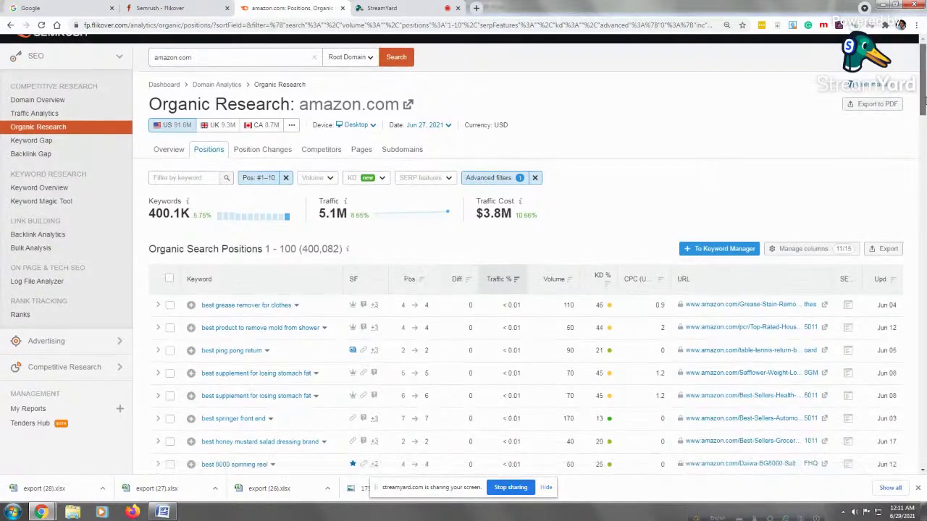
scroll(925, 103, down, 3)
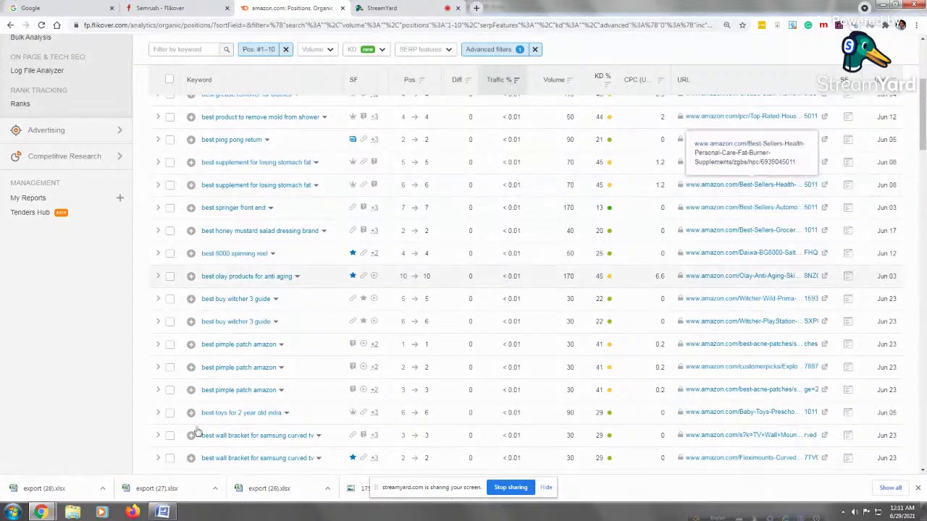
click(163, 512)
drag(86, 99, 94, 179)
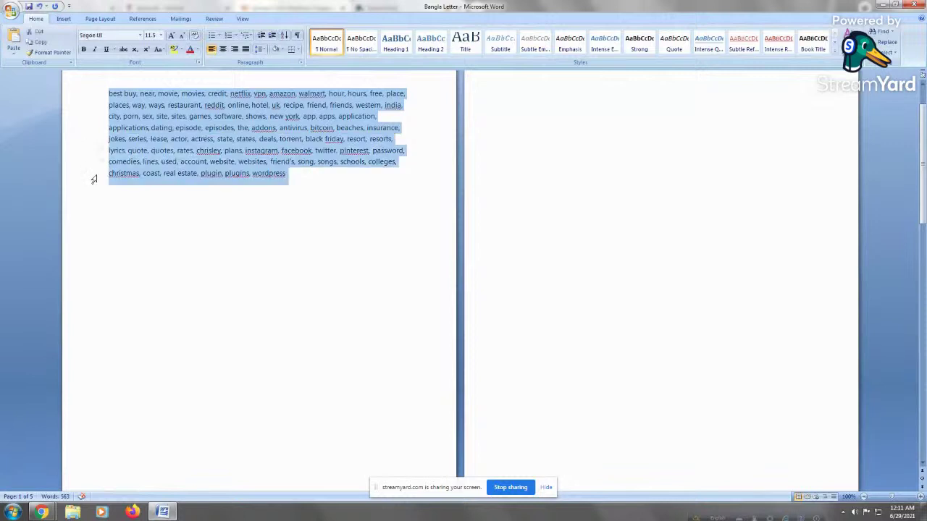
right_click(175, 120)
click(197, 138)
click(42, 512)
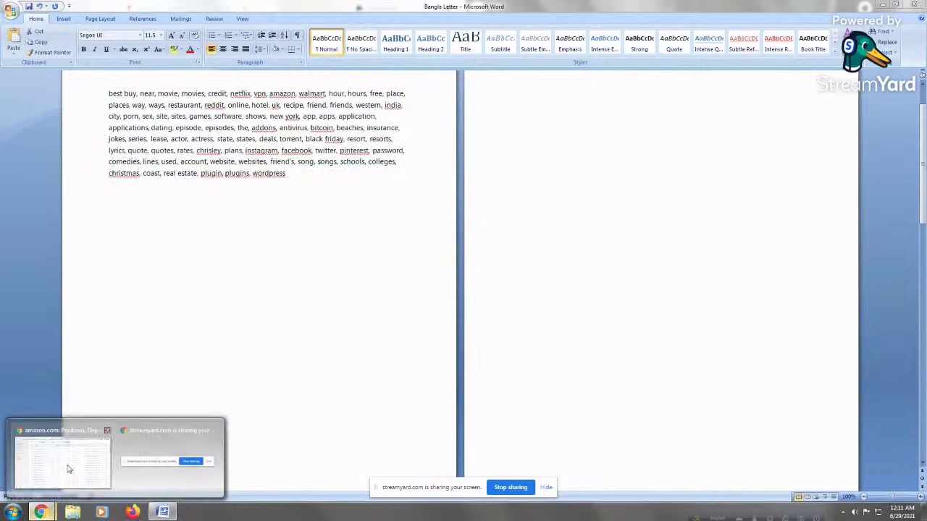
click(62, 456)
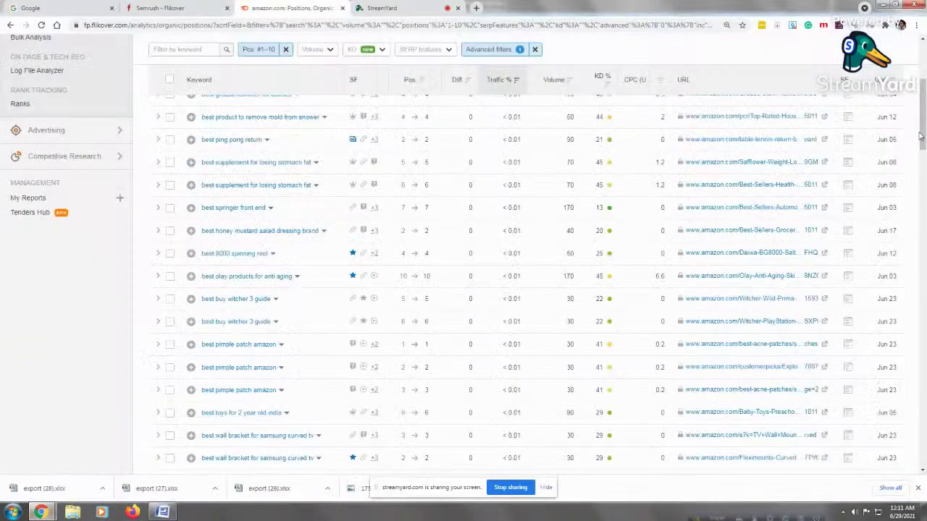
Step: Add several empty keyword conditions to the advanced filter beneath the "Begins with best" condition
drag(922, 138, 923, 76)
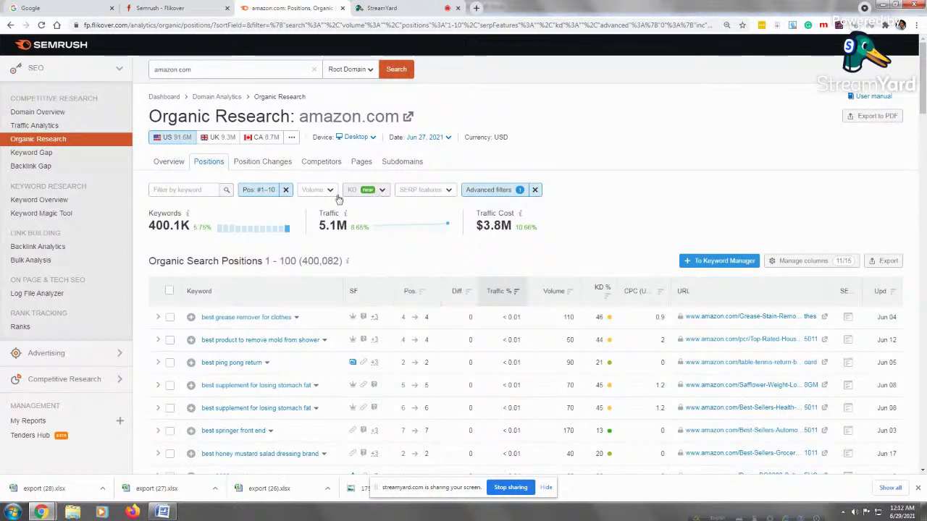
click(498, 192)
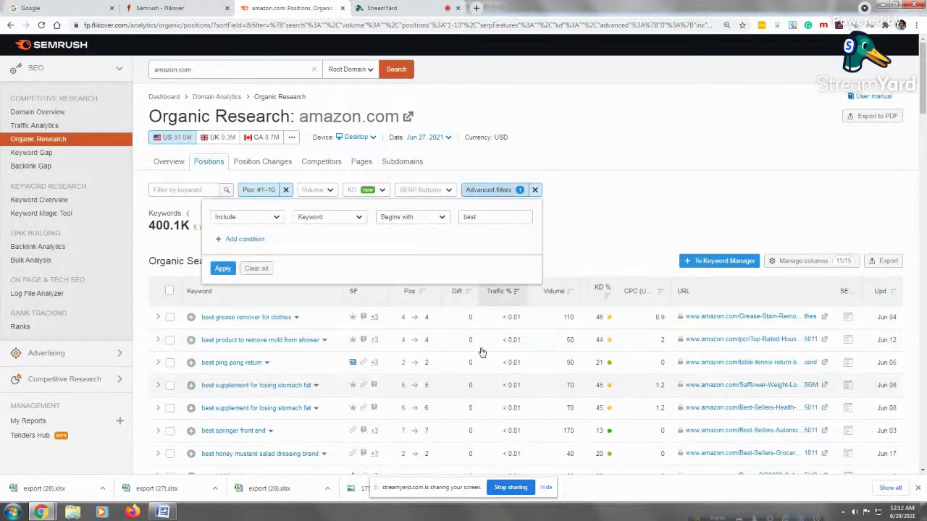
click(240, 242)
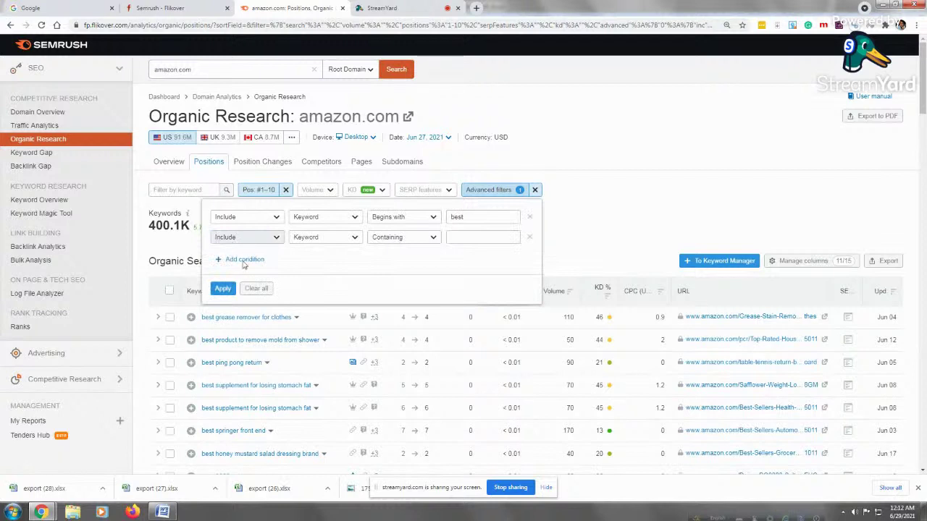
click(250, 273)
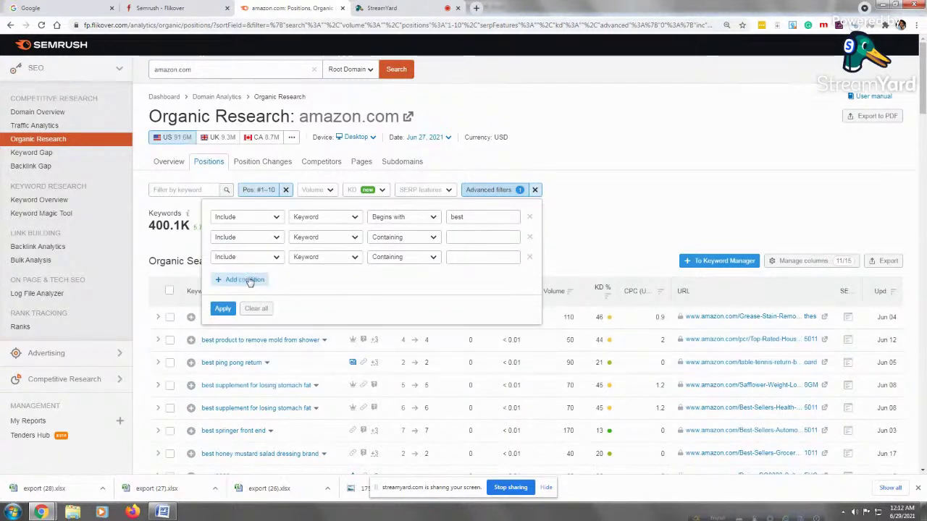
click(240, 280)
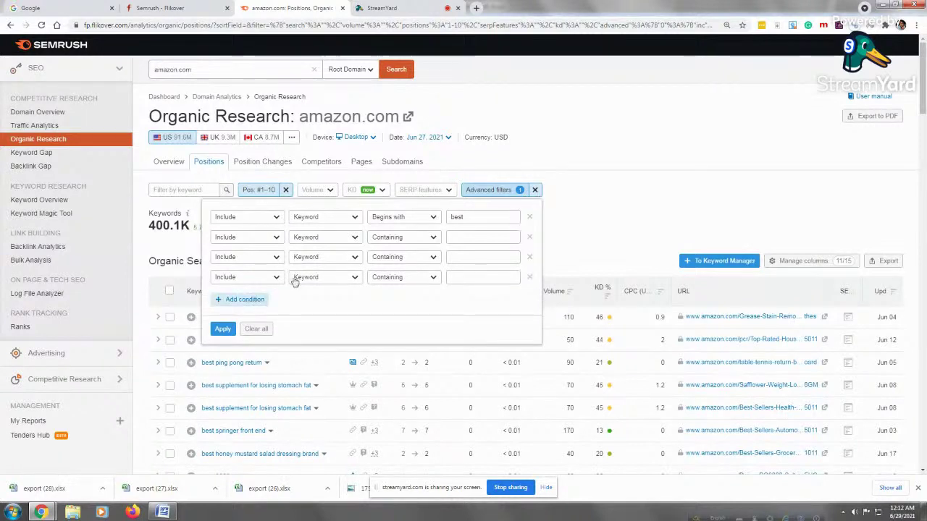
click(245, 300)
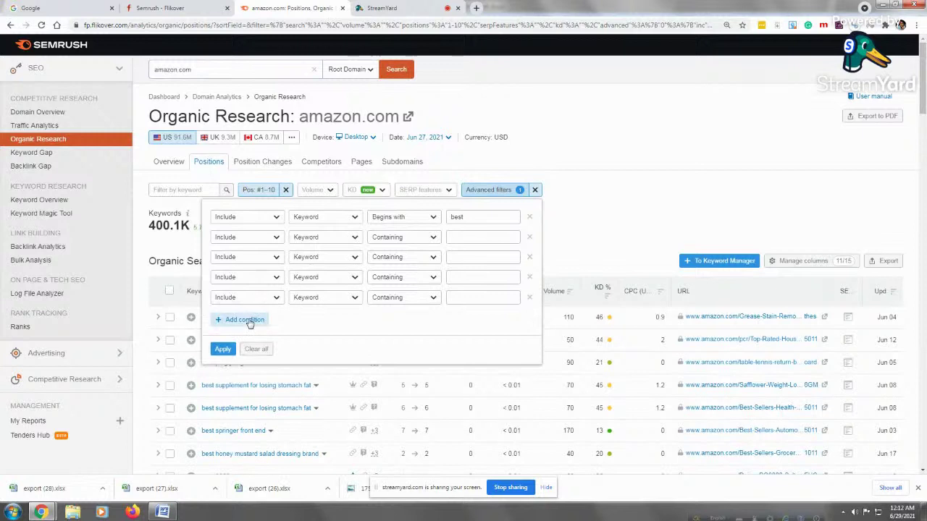
click(248, 321)
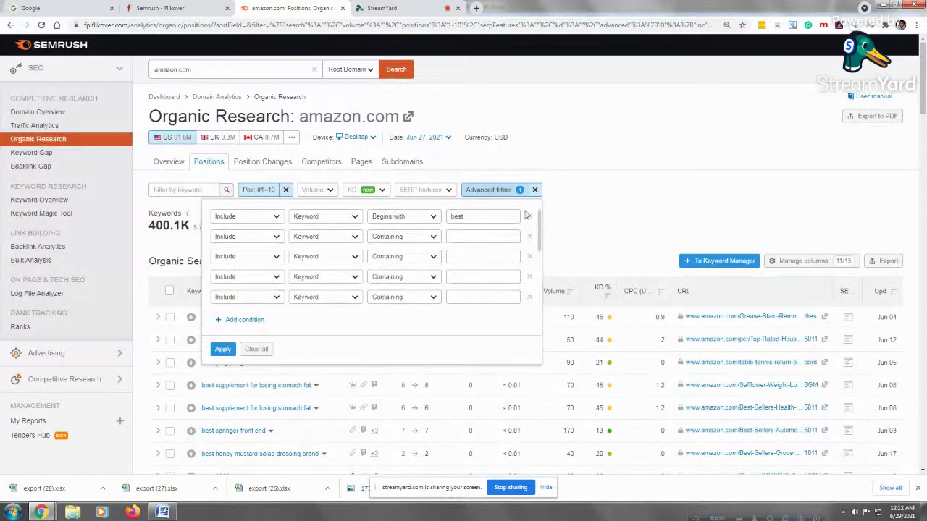
Step: Set the second through fifth advanced filter conditions to Exclude
click(261, 237)
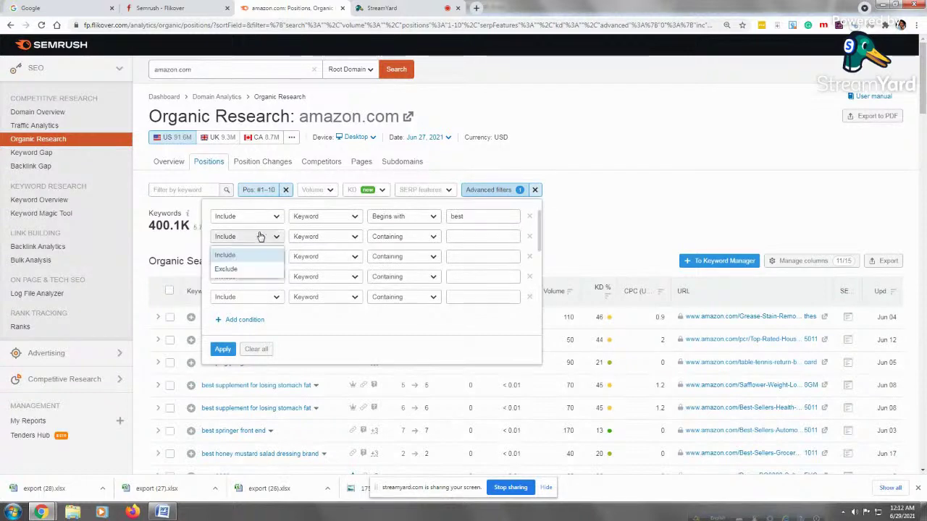
click(274, 272)
click(267, 256)
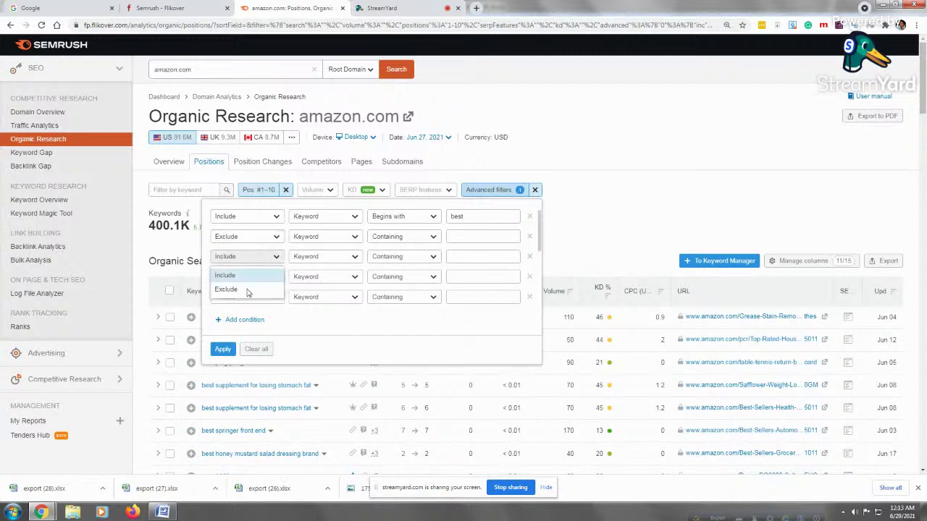
click(246, 289)
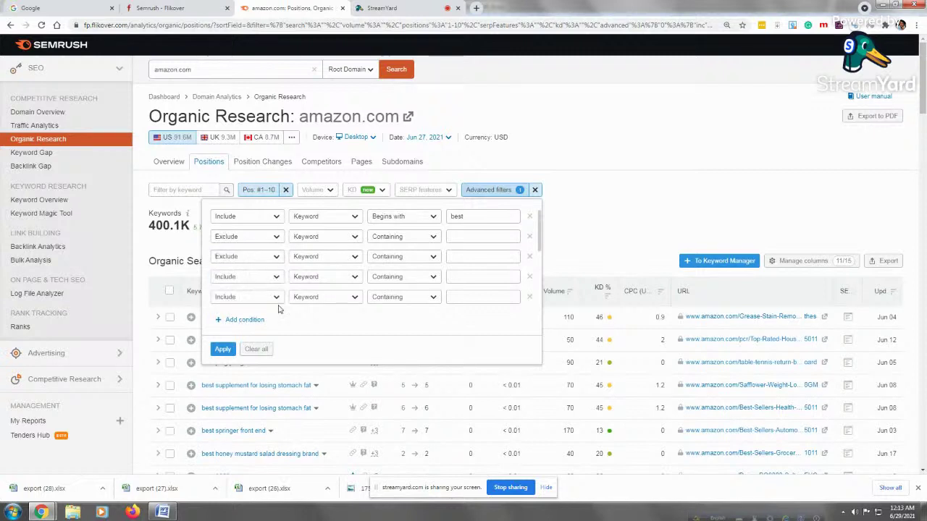
click(276, 279)
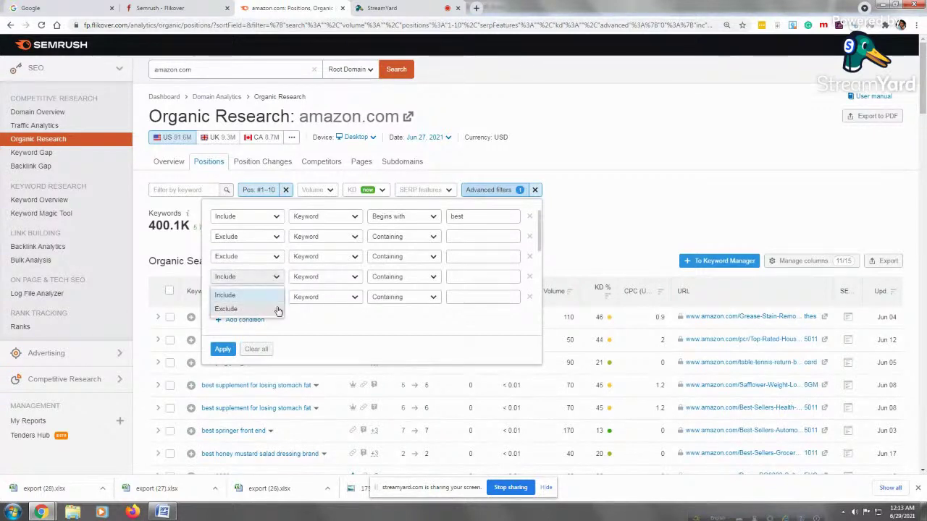
click(246, 308)
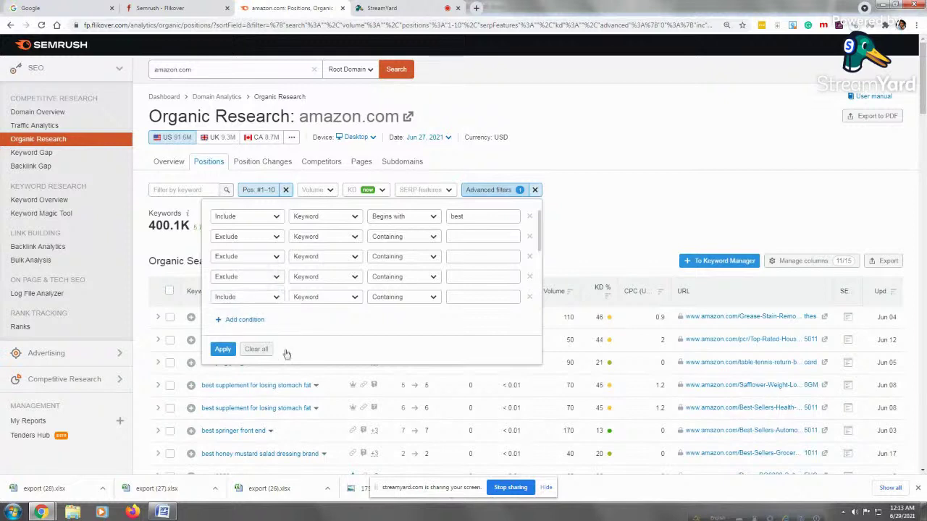
click(275, 300)
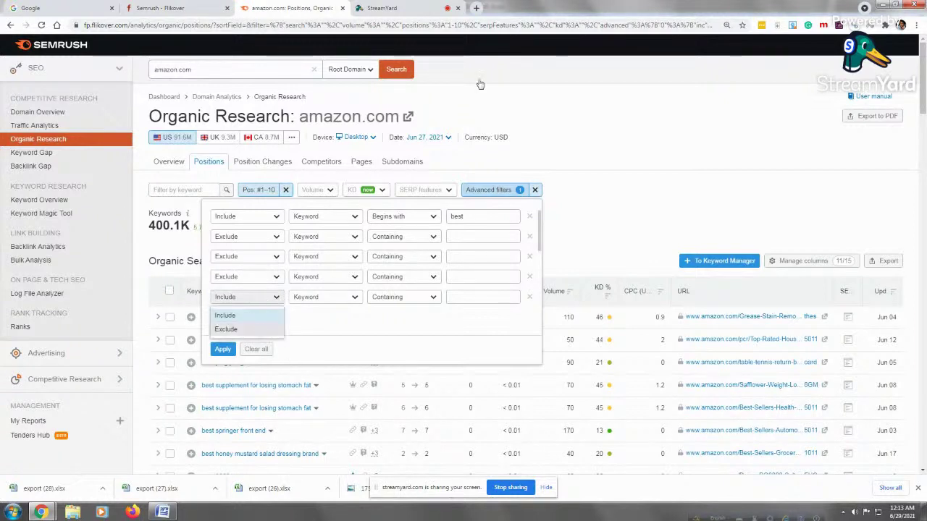
click(225, 329)
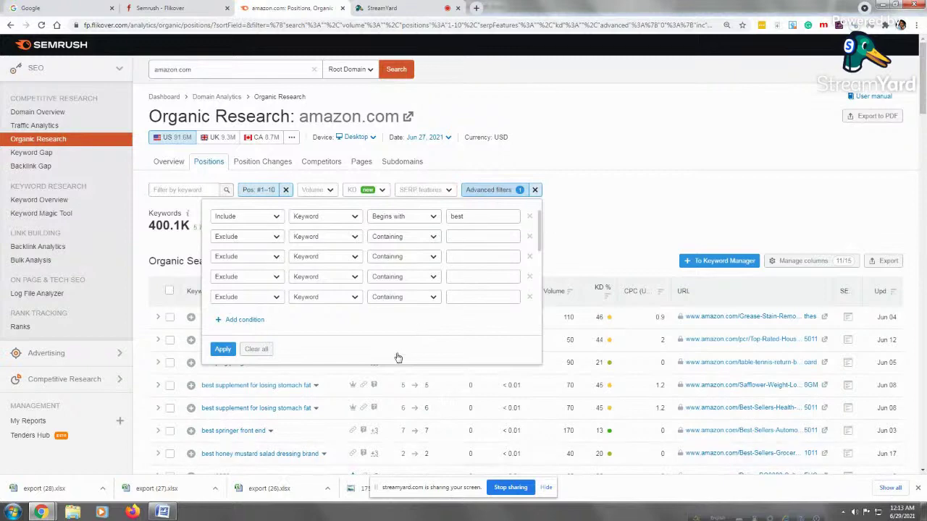
Step: Switch to Word, cut the words from "best buy" to "hour" onto the clipboard, and undo their removal from the list
click(482, 236)
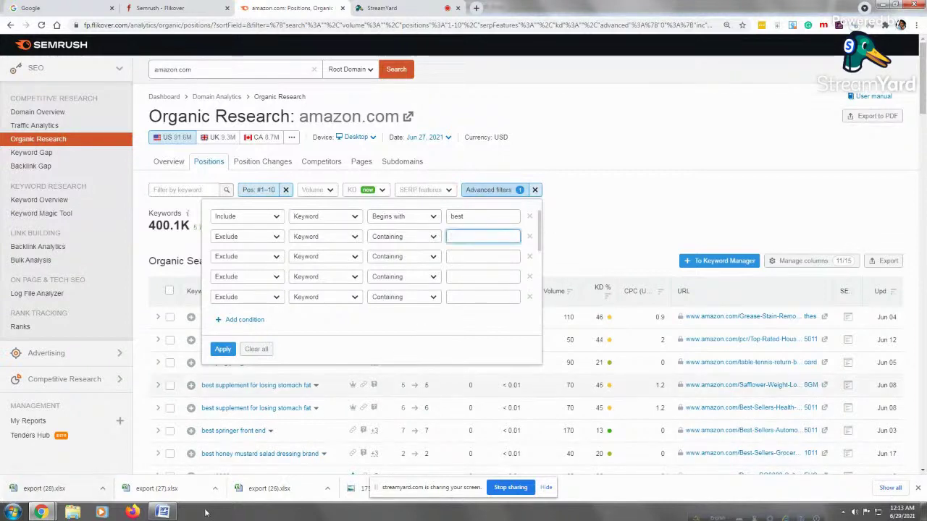
click(163, 512)
click(134, 207)
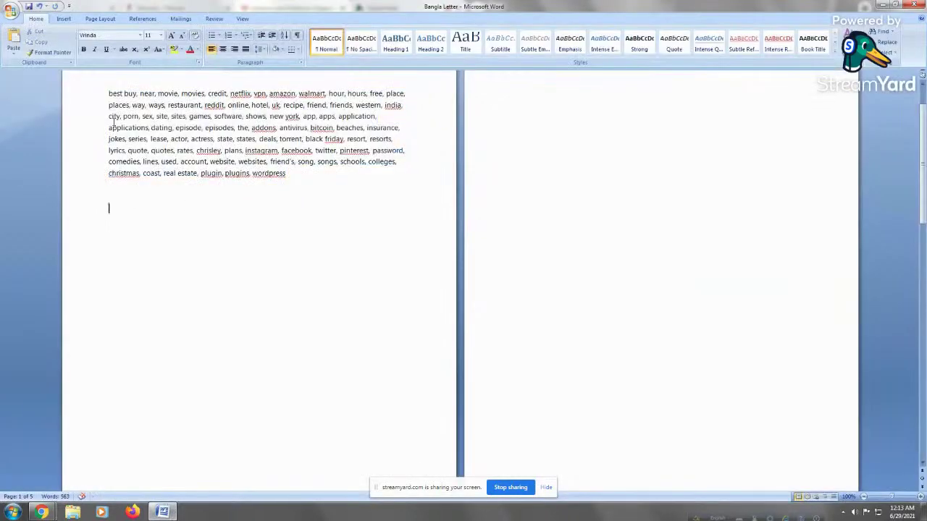
drag(107, 93, 344, 92)
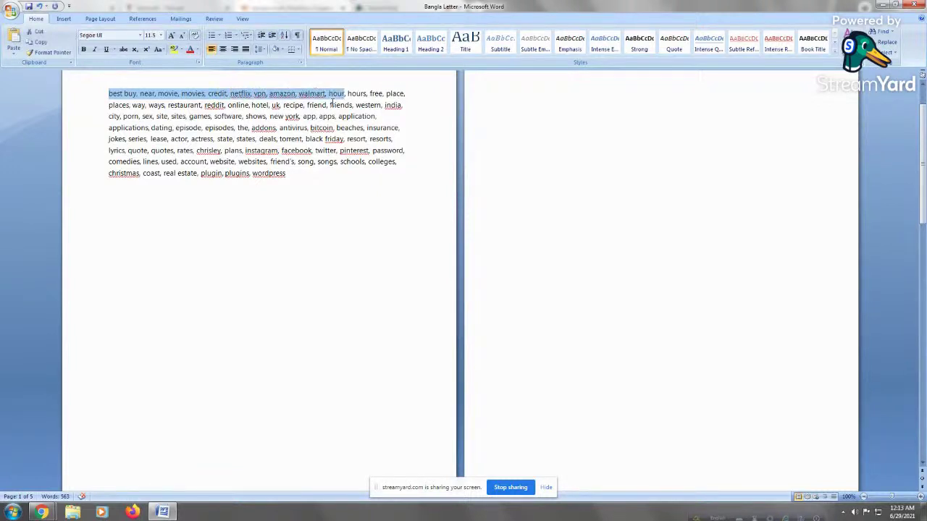
right_click(314, 98)
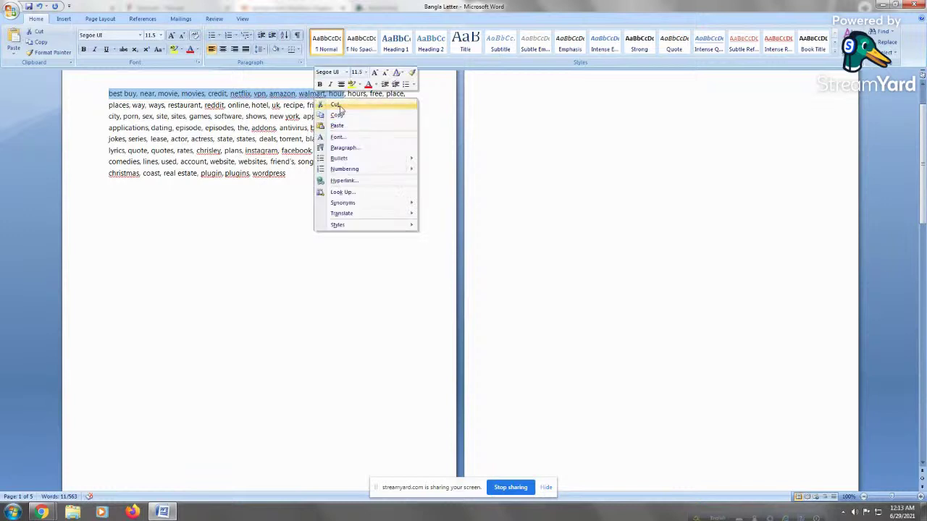
click(334, 105)
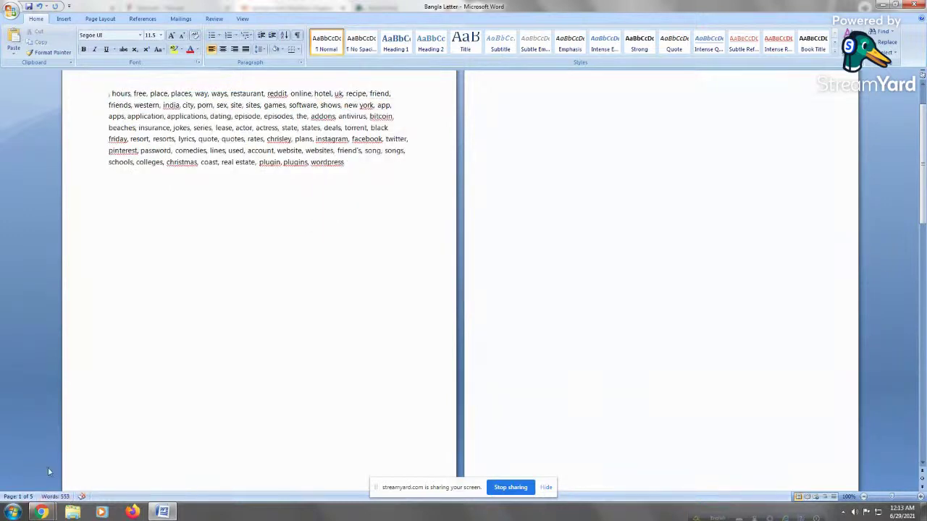
key(ctrl+z)
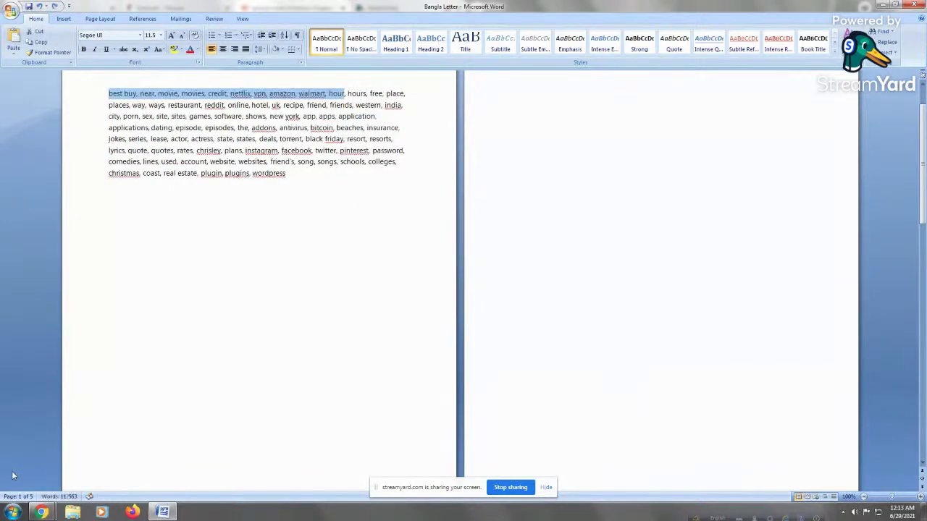
Step: Return to the Semrush results, paste the copied words into the second filter condition, and trim them to "best buy"
click(41, 512)
click(76, 469)
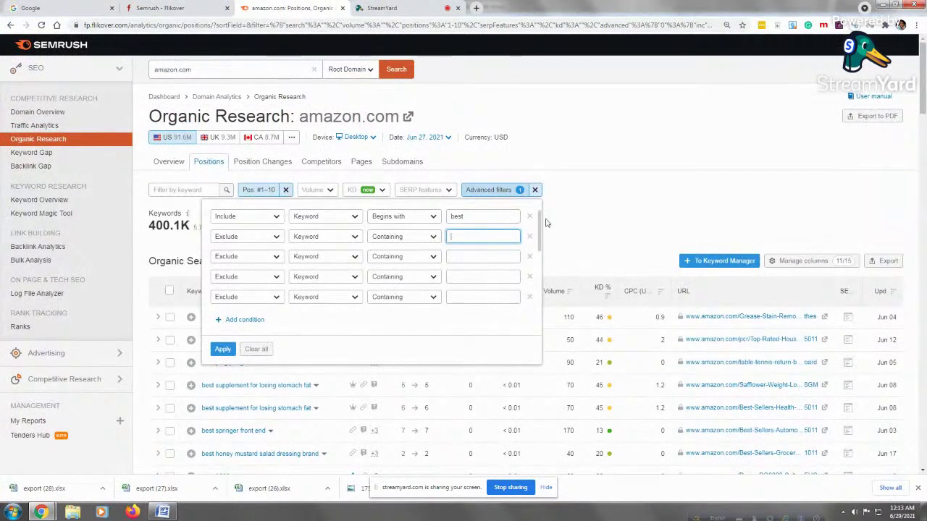
right_click(459, 236)
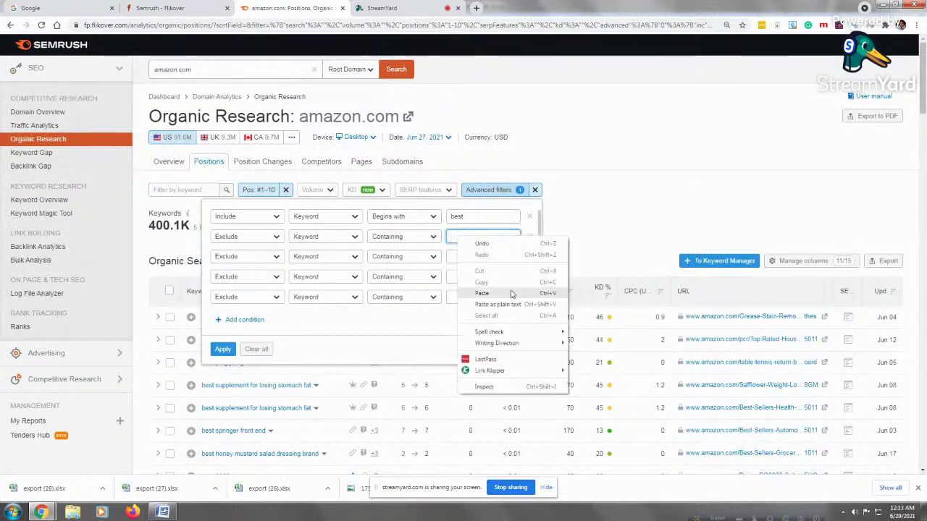
click(464, 294)
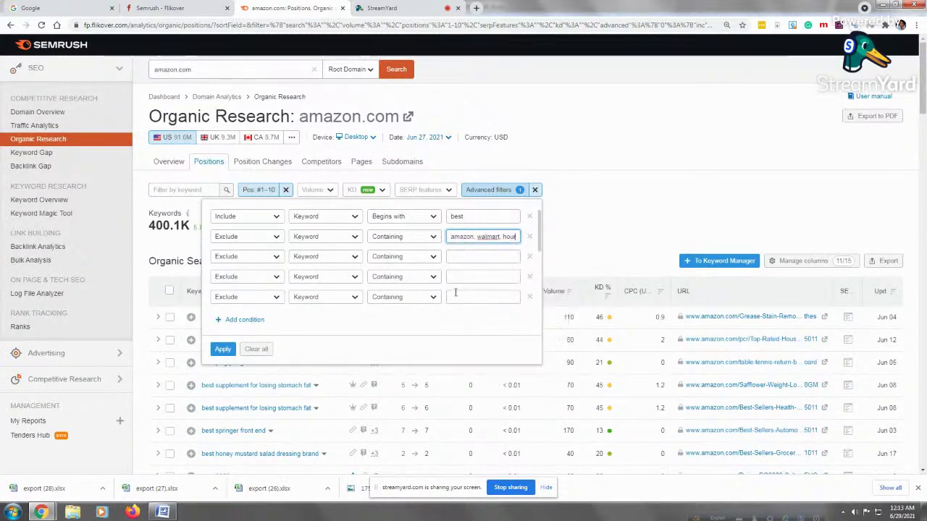
key(ctrl+a)
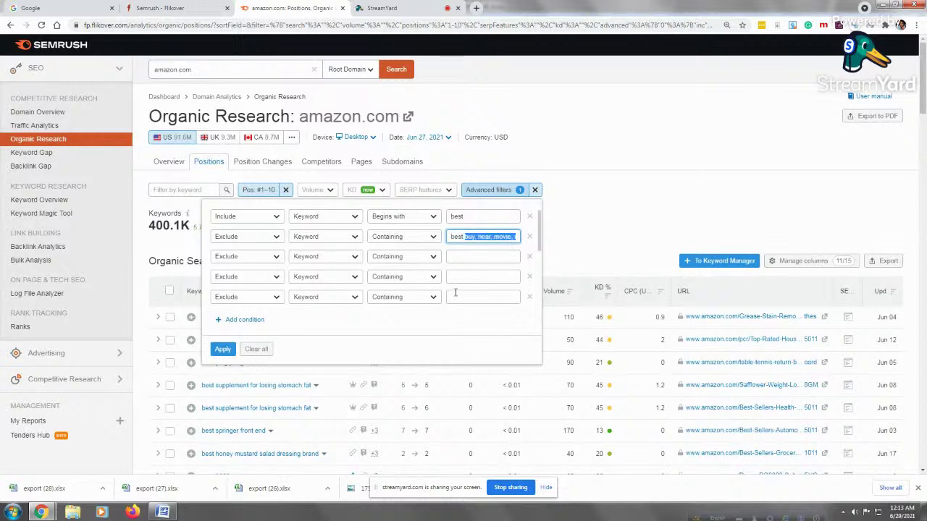
key(ctrl+shift+Right)
key(BackSpace)
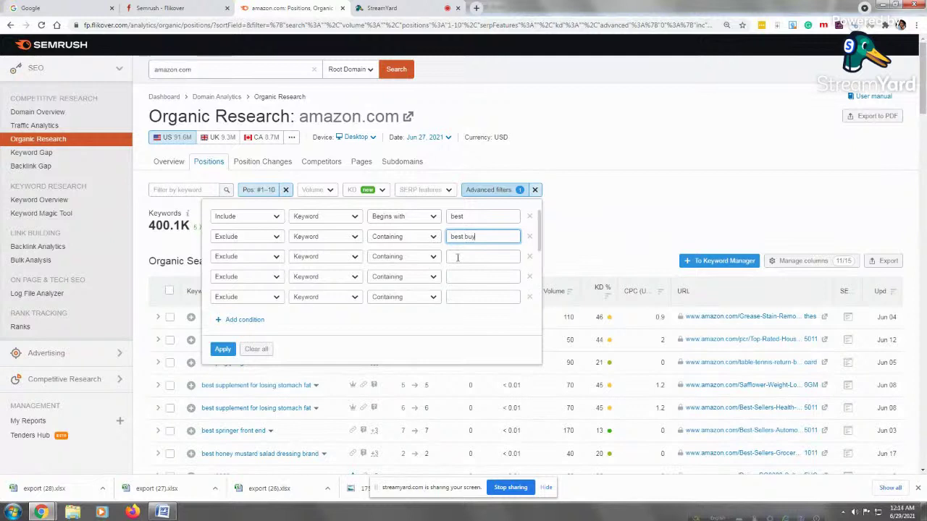
Step: Paste the copied words into the third filter condition and delete everything except "near"
click(459, 258)
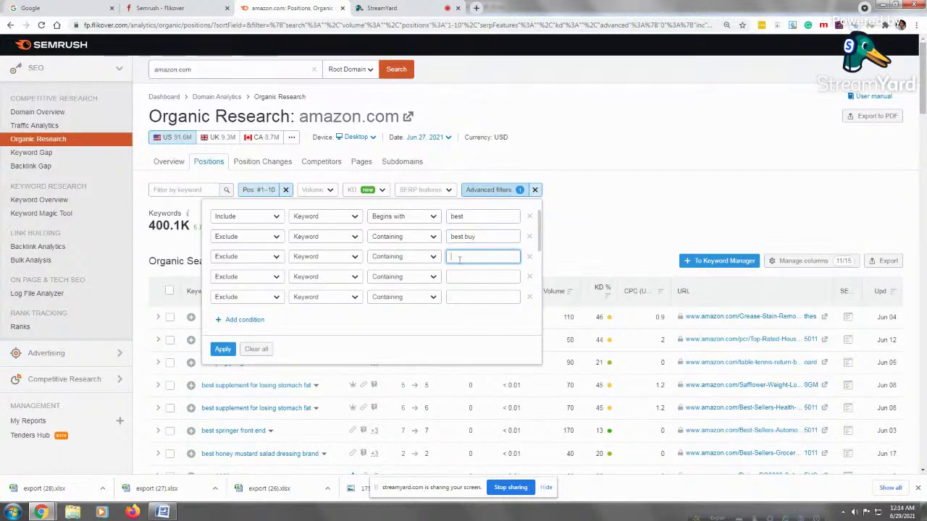
key(ctrl+v)
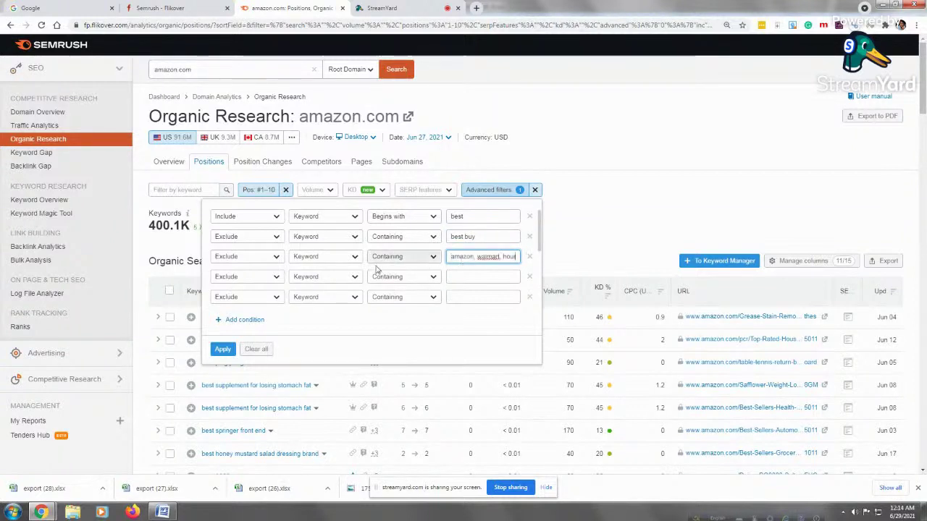
key(Right)
key(Right)
key(Right)
key(Right)
key(Right)
key(Right)
key(Right)
key(Right)
key(Right)
key(Right)
key(Right)
key(Right)
key(Right)
key(Right)
key(Right)
key(Right)
key(Right)
key(Right)
key(Right)
key(Right)
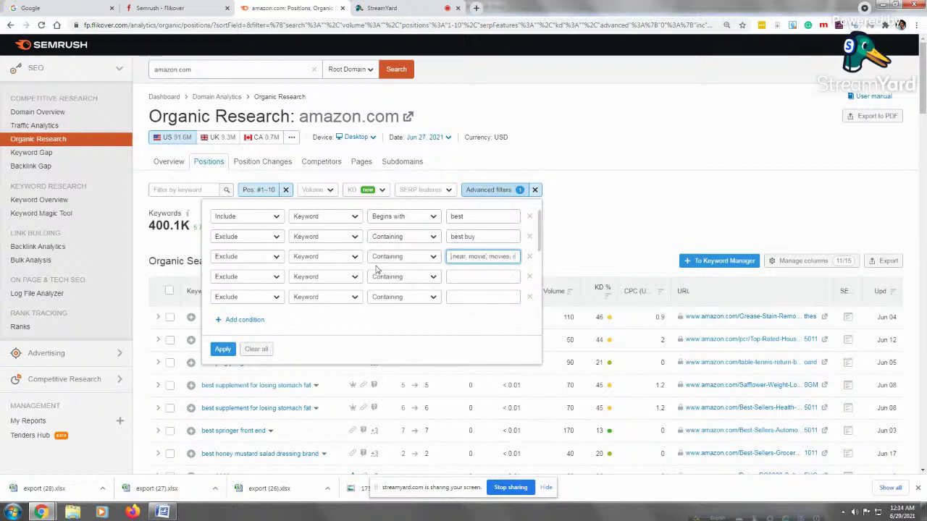
key(Right)
key(Right)
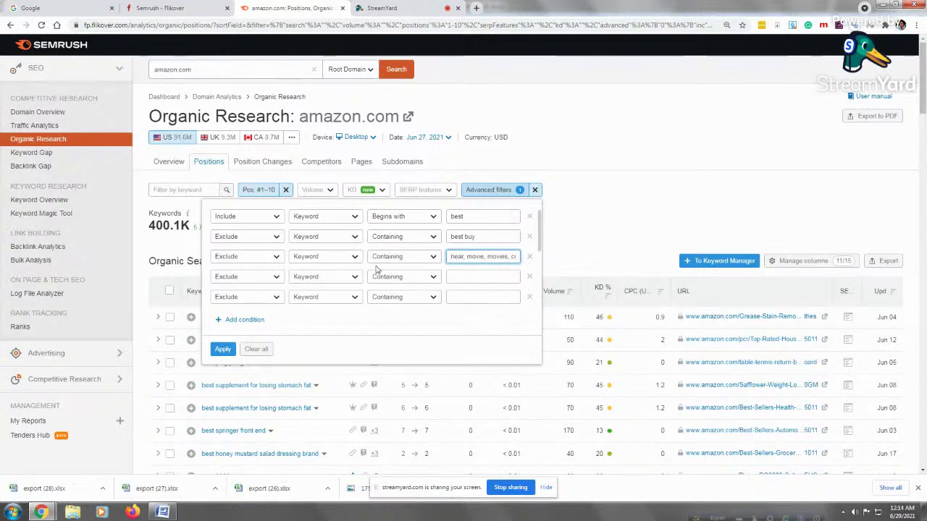
key(BackSpace)
key(BackSpace)
key(shift+End)
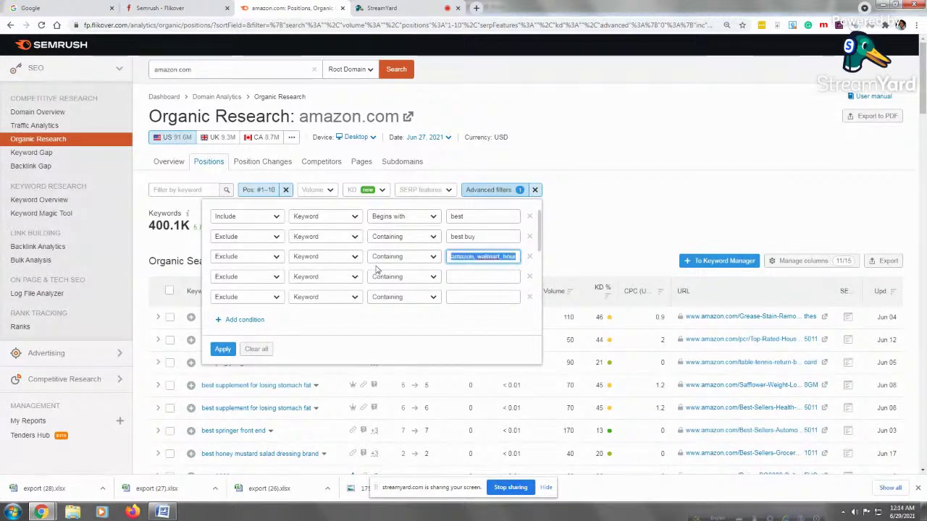
key(Delete)
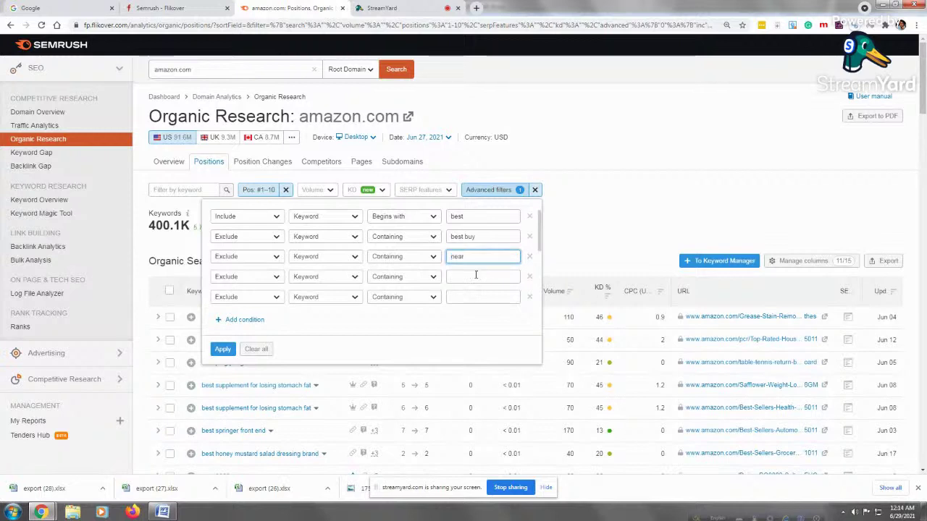
Step: Fill the fourth filter condition from the copied word list, keeping only "movie" as the excluded word
click(474, 273)
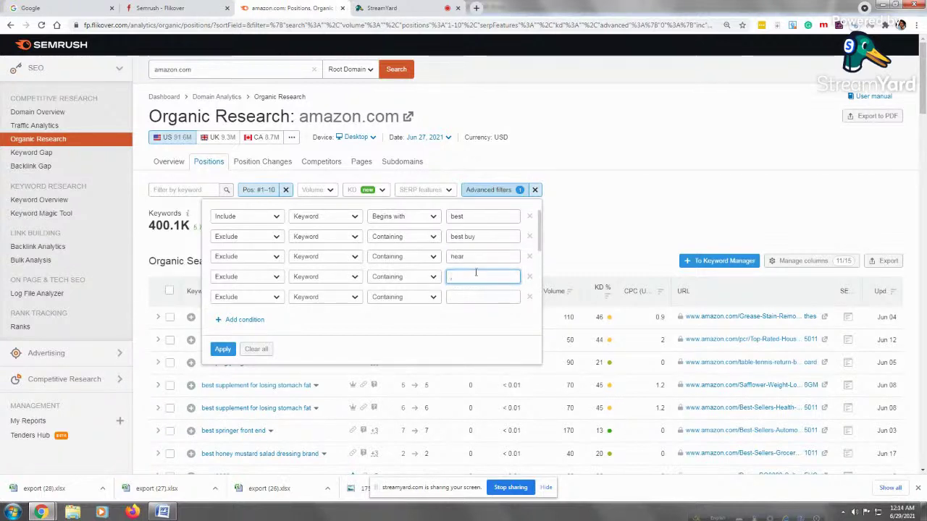
key(ctrl+v)
key(BackSpace)
key(BackSpace)
key(ctrl+a)
key(ctrl+c)
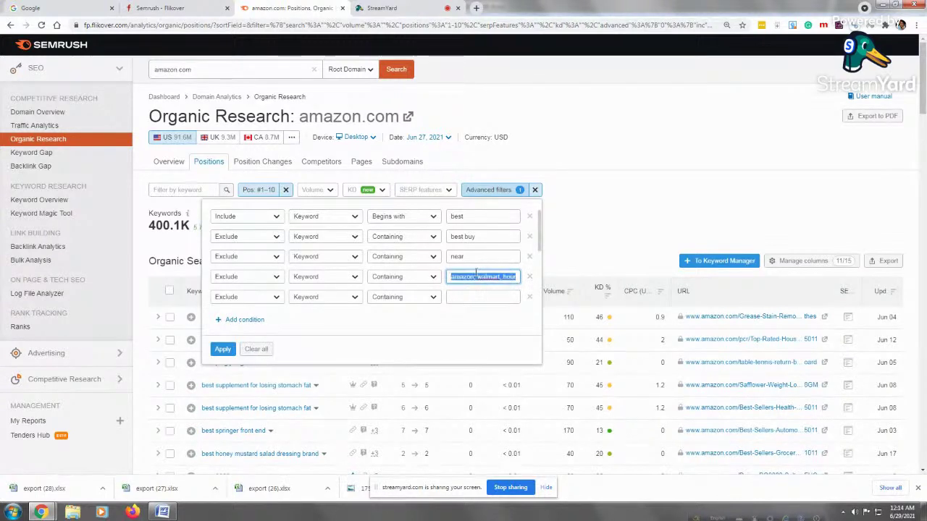
text(movie)
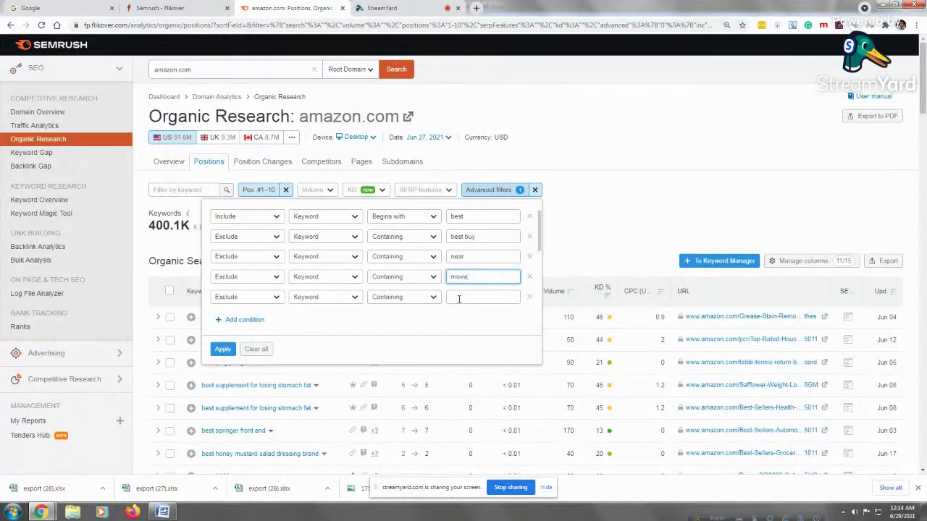
Step: Paste the copied words into the fifth filter condition and reduce them to "movies"
click(459, 299)
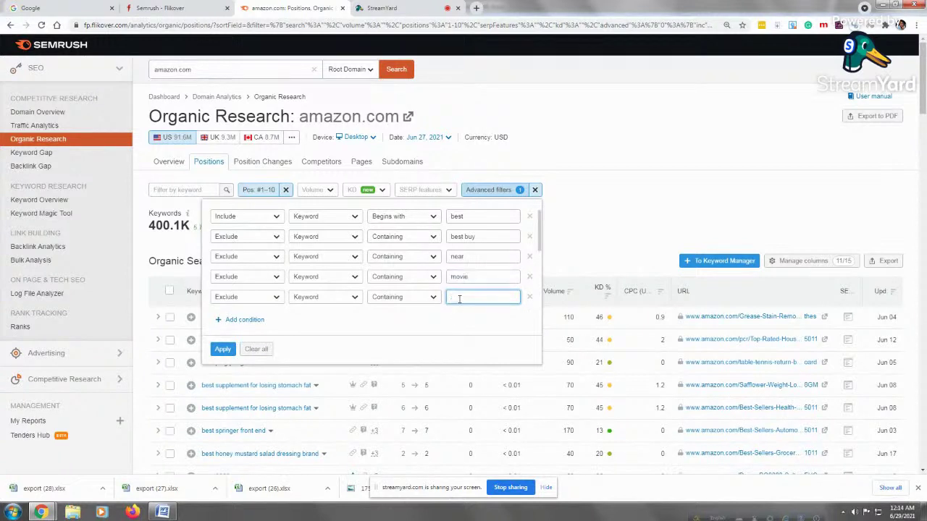
key(ctrl+v)
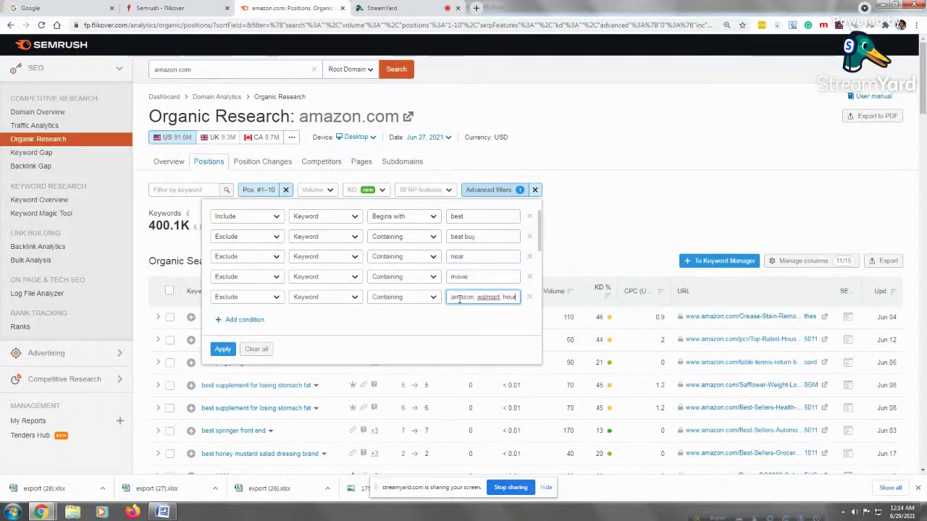
key(Delete)
key(Delete)
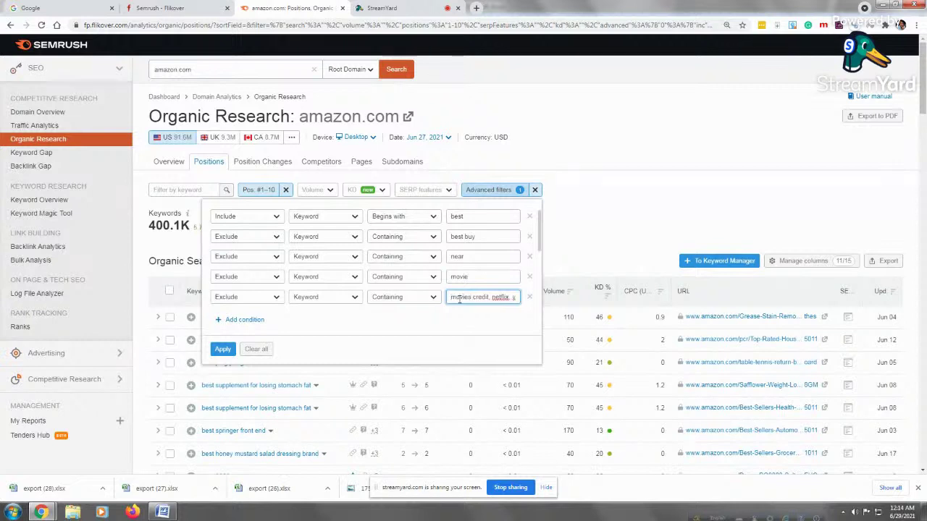
key(shift+End)
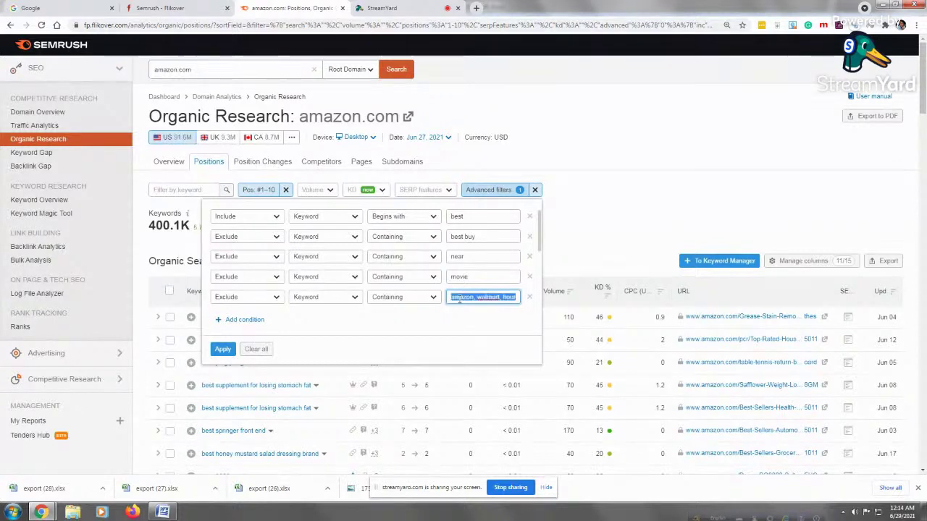
key(Delete)
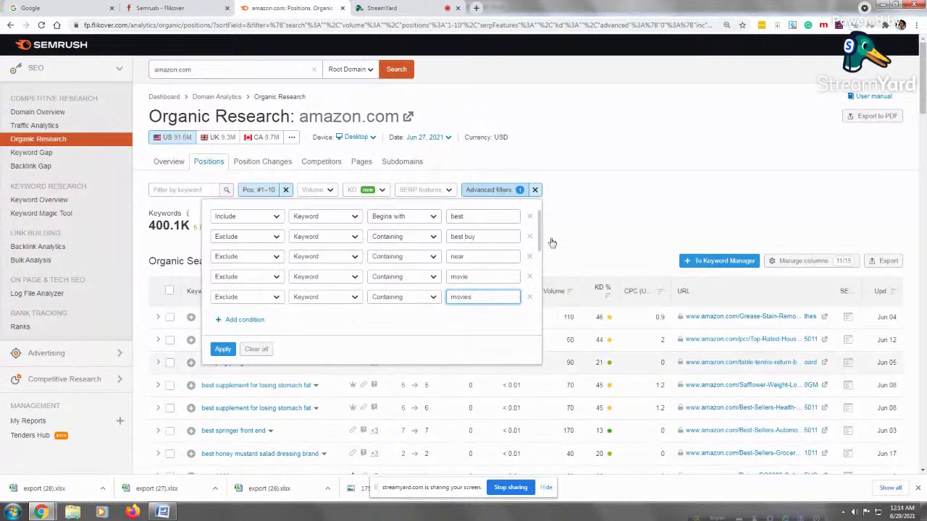
Step: Set the sixth through ninth advanced filter conditions, beneath the "movies" condition, to Exclude
key(Return)
key(Return)
key(Return)
key(Return)
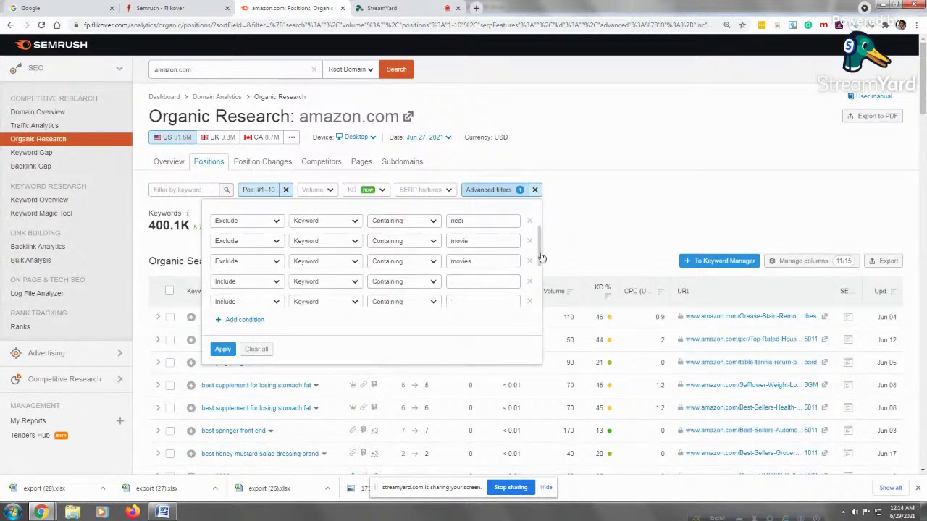
click(276, 247)
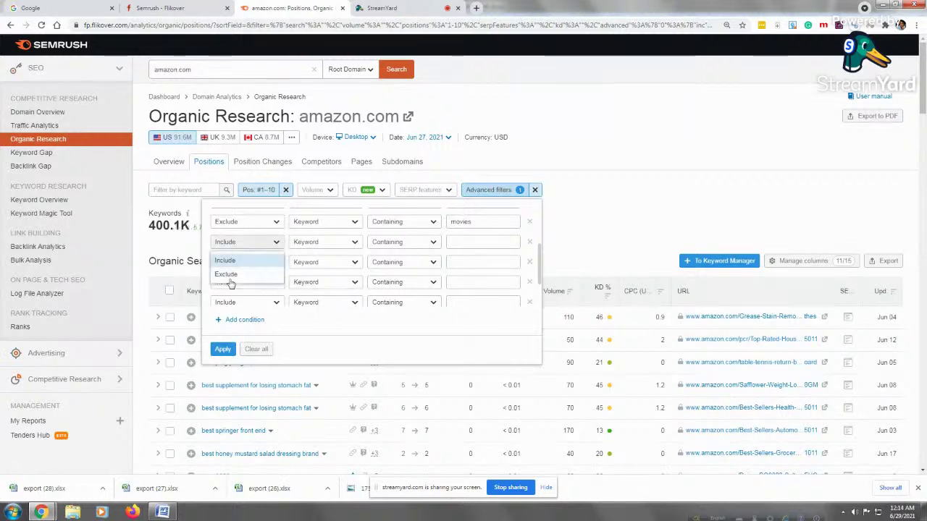
click(226, 273)
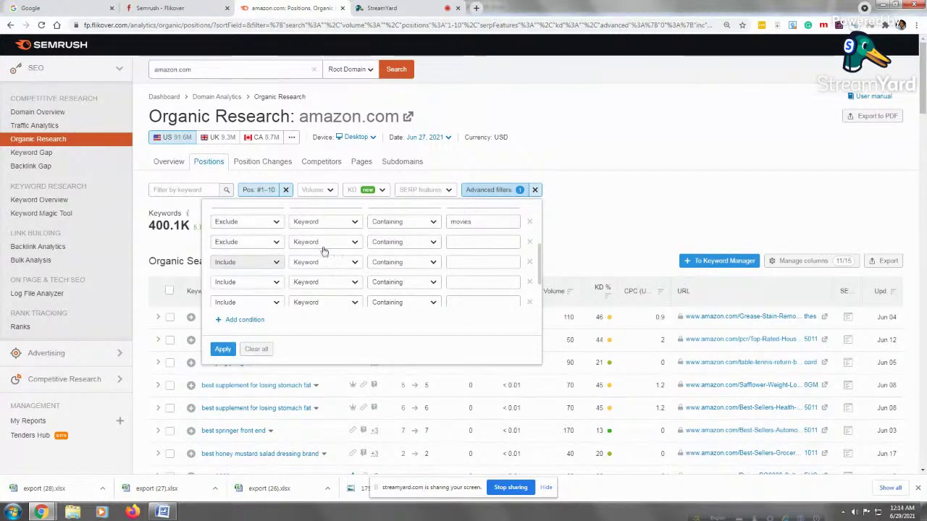
click(252, 267)
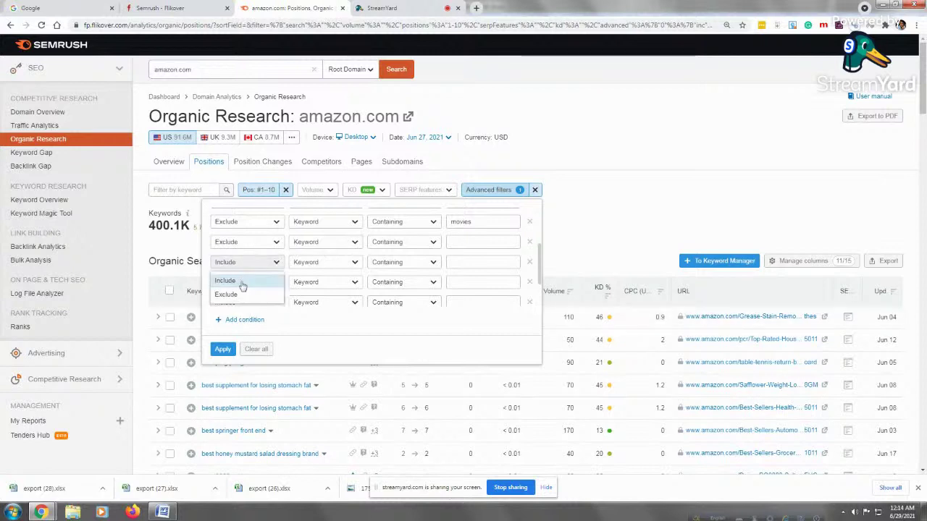
click(274, 294)
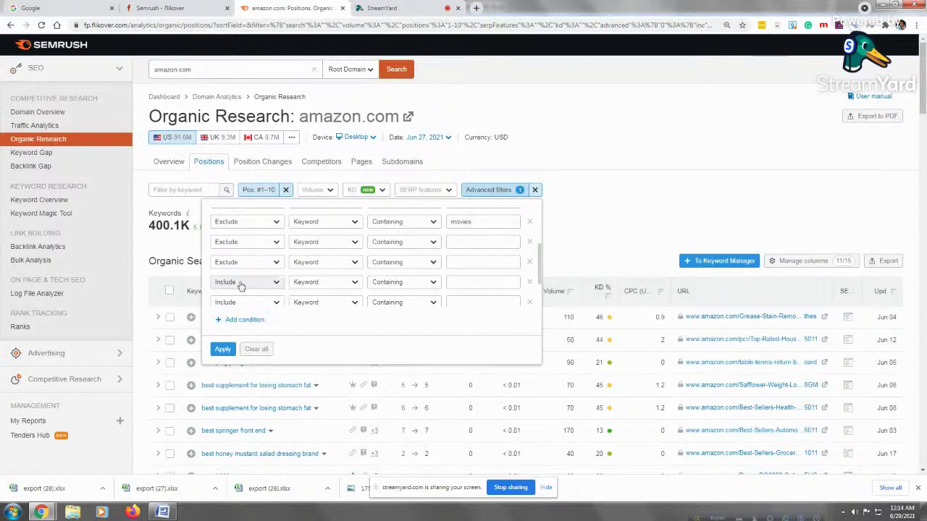
click(238, 282)
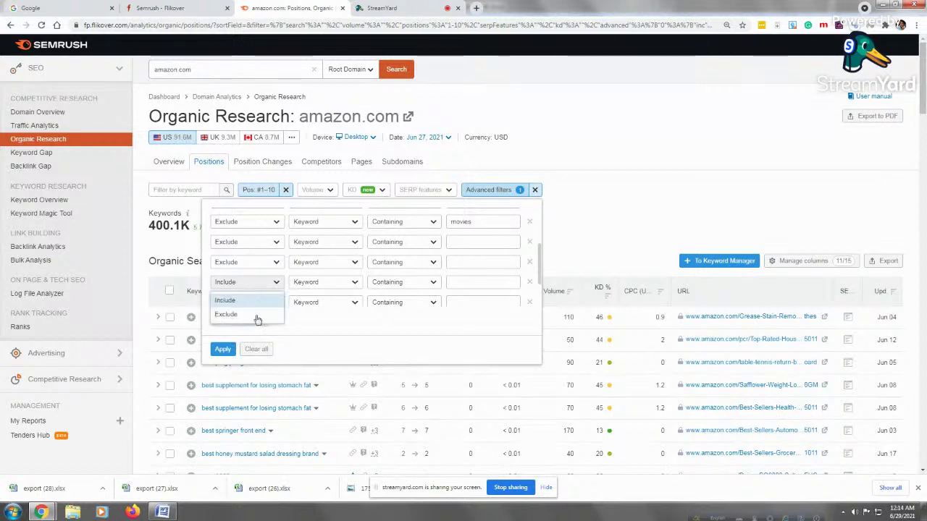
click(225, 314)
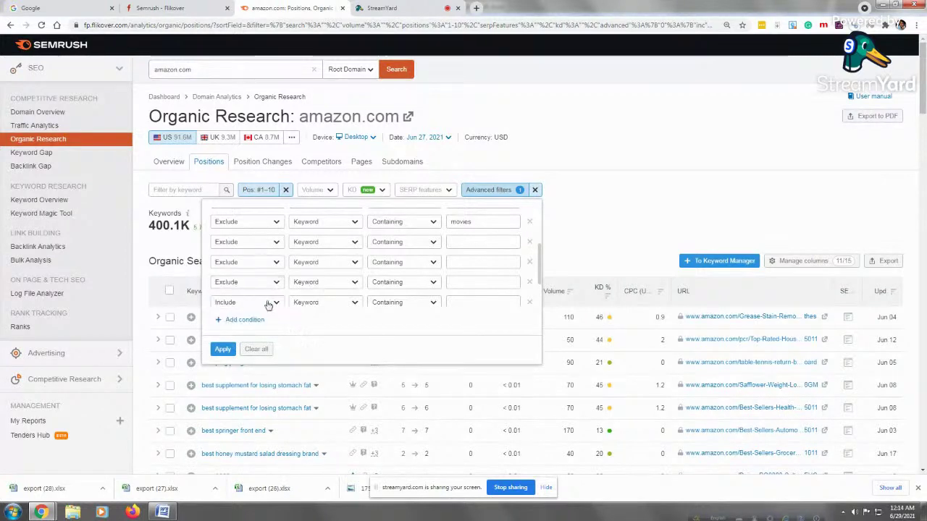
click(267, 303)
click(247, 339)
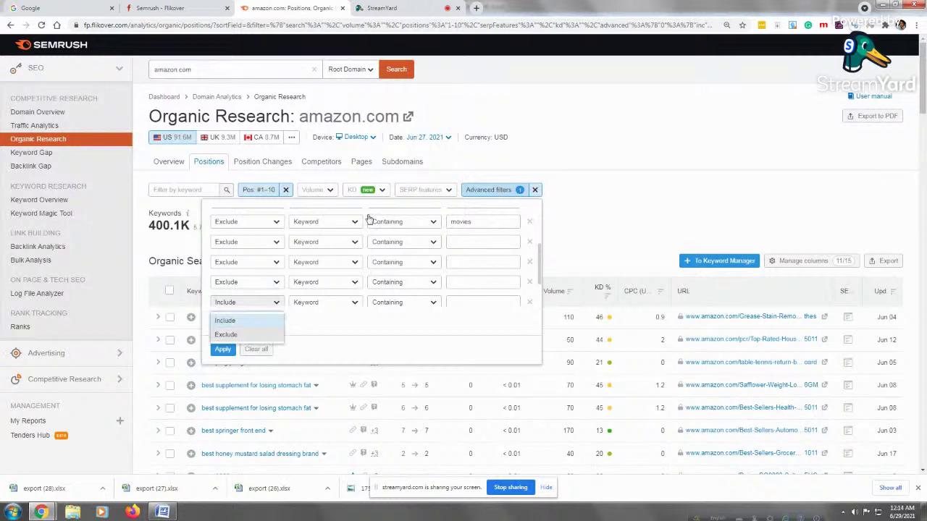
Step: Paste the copied words into the sixth filter condition and keep only "credit"
click(464, 242)
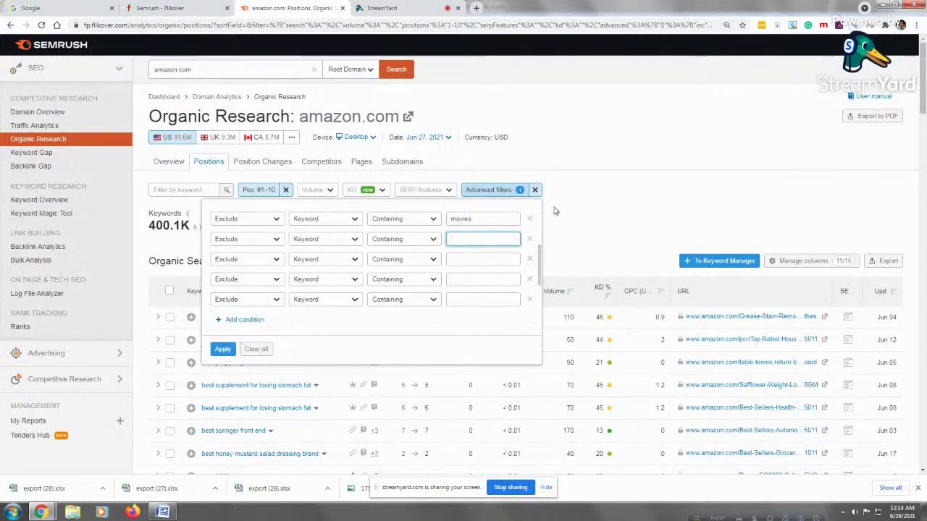
key(ctrl+v)
key(Home)
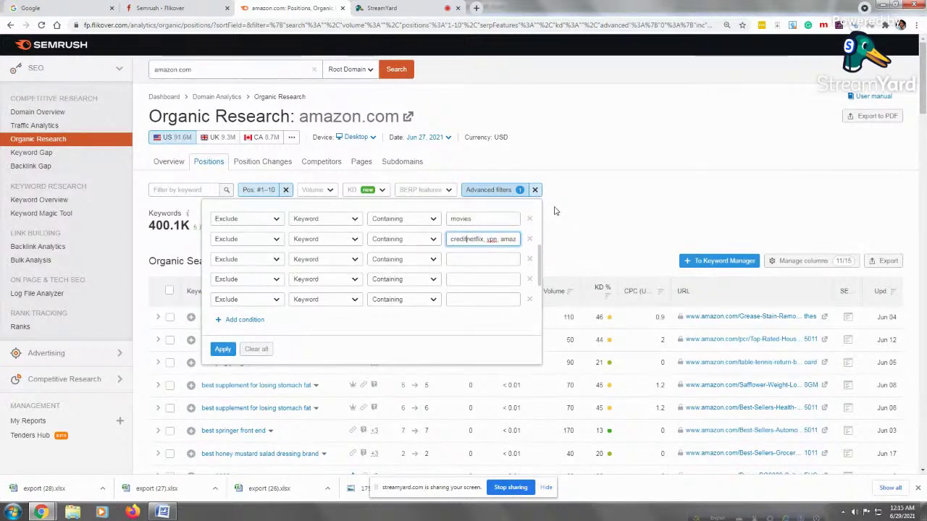
key(ctrl+a)
text(credit)
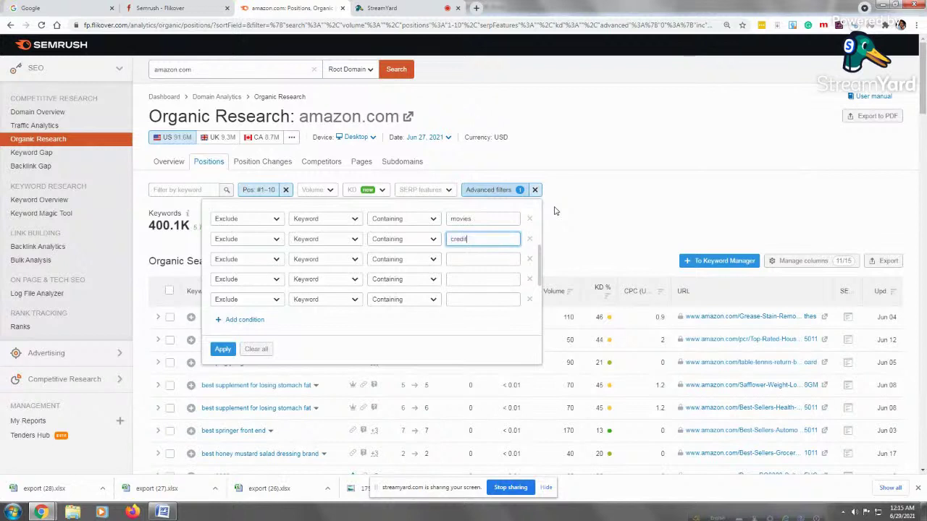
Step: Make "netflix" the excluded word of the seventh filter condition and place the cursor in the eighth condition's empty value
click(460, 257)
key(ctrl+v)
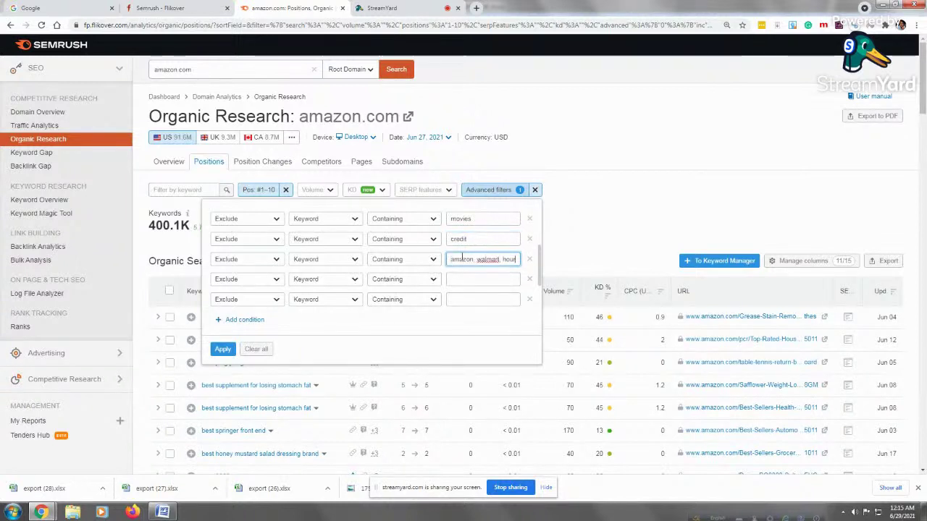
text(a)
key(BackSpace)
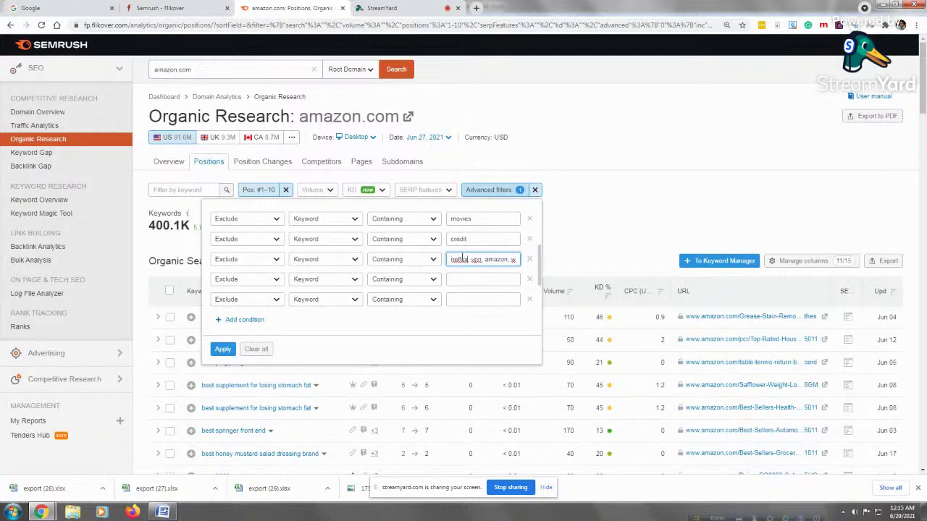
text(a)
key(ctrl+a)
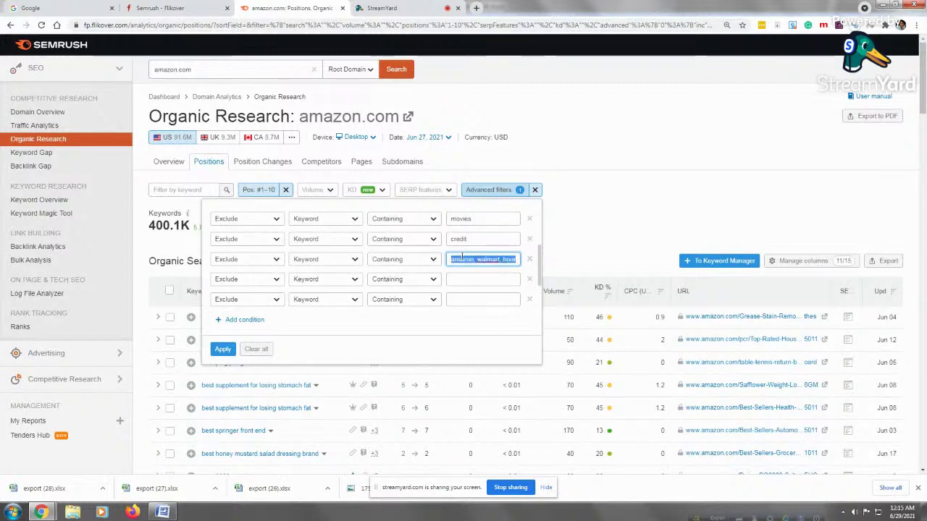
text(netflix)
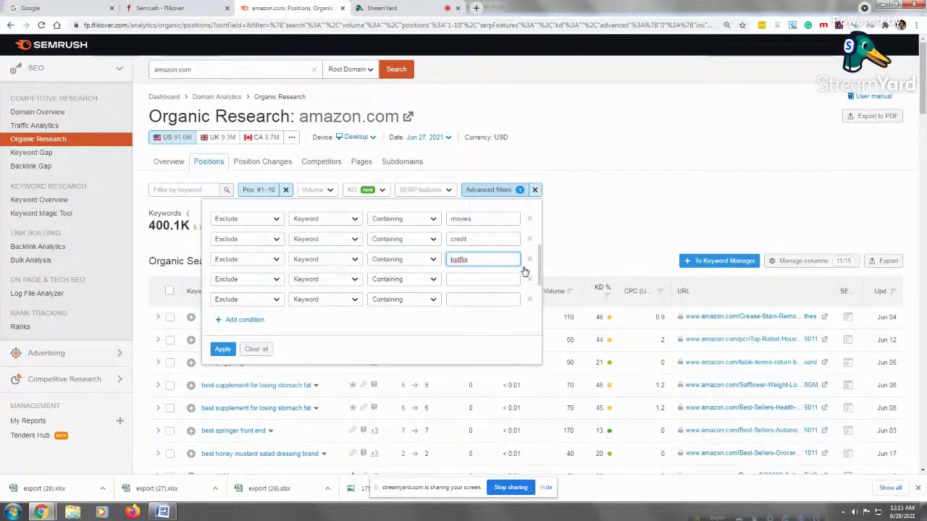
click(472, 279)
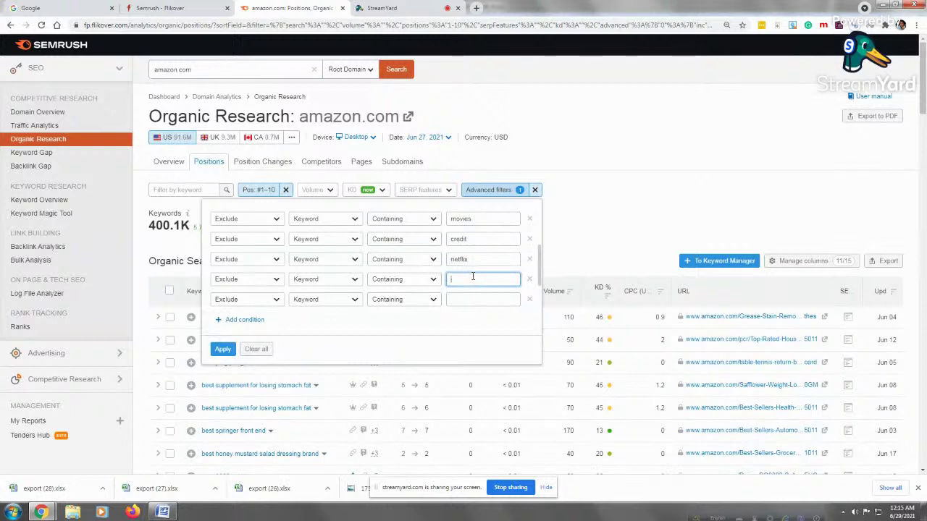
Step: Paste the copied words into the eighth filter condition and reduce them to "vpn"
text(amazon, walmart, nour)
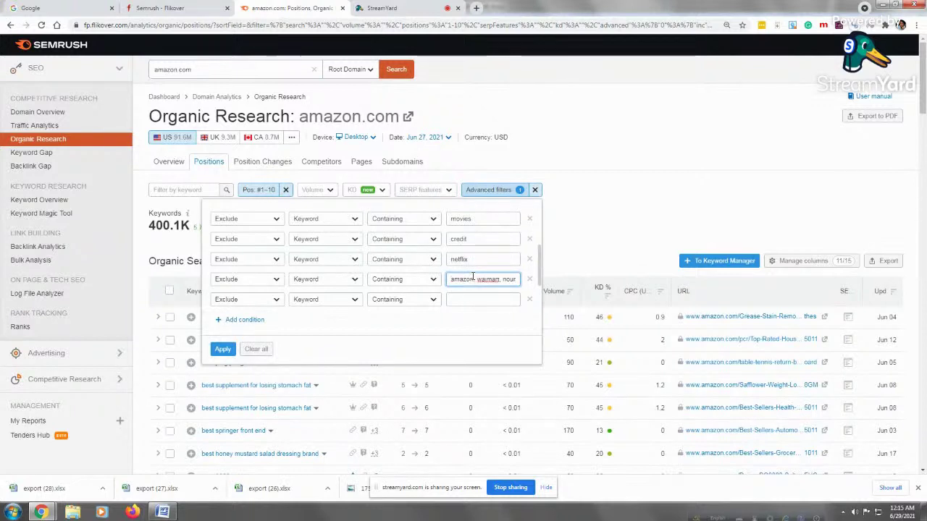
key(Home)
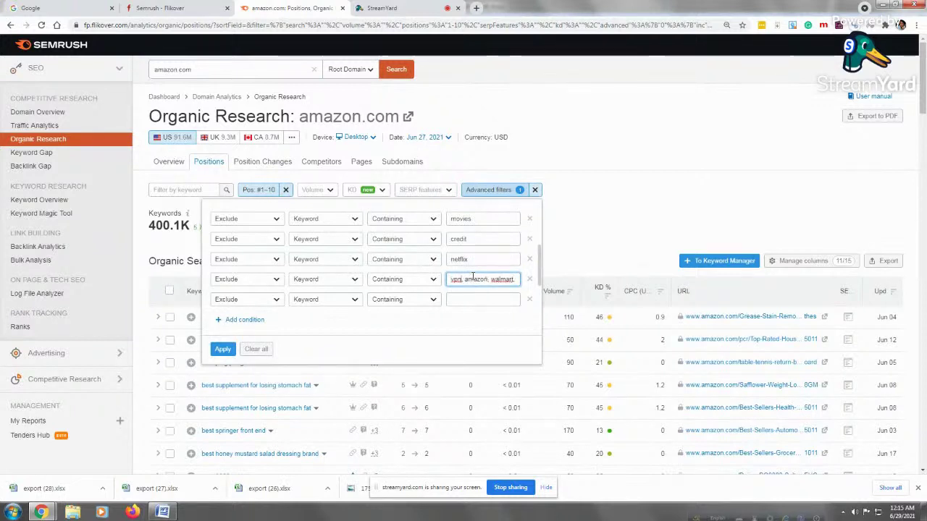
key(Right)
key(Right)
key(Right)
key(Right)
key(BackSpace)
key(Delete)
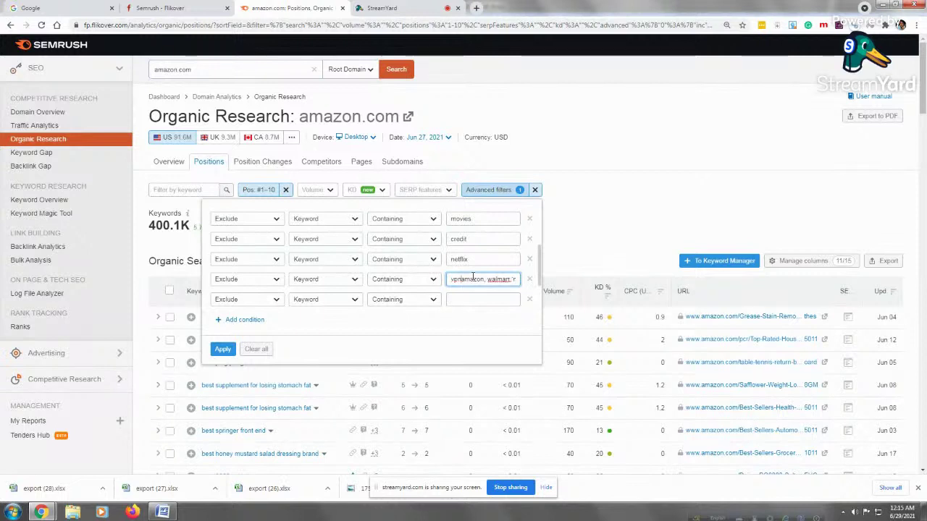
key(ctrl+a)
text(vpn)
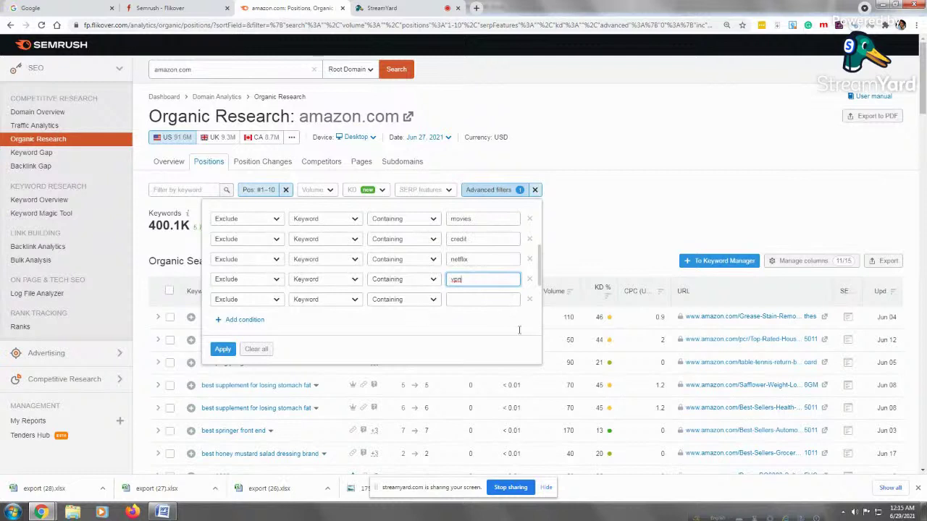
Step: Paste the remaining words into the ninth filter condition and keep only "amazon"
click(456, 301)
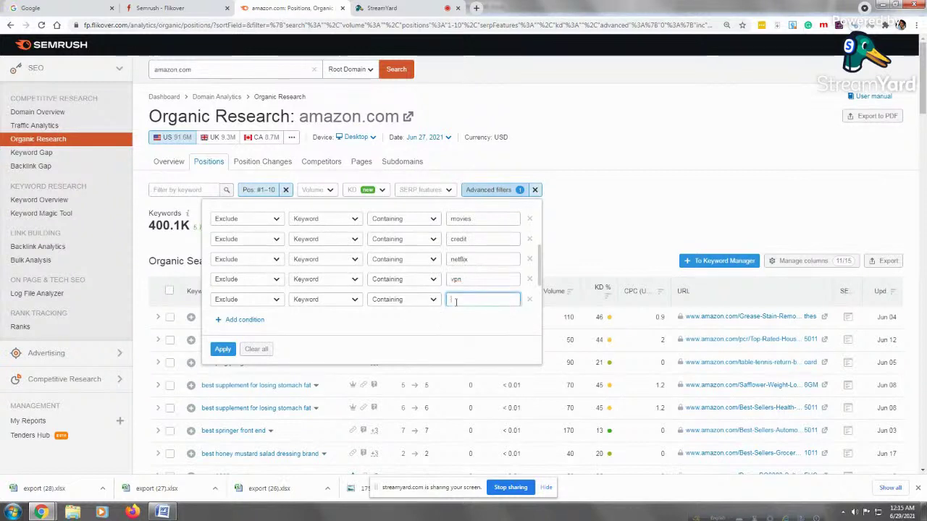
text(amazon, walmart, hou)
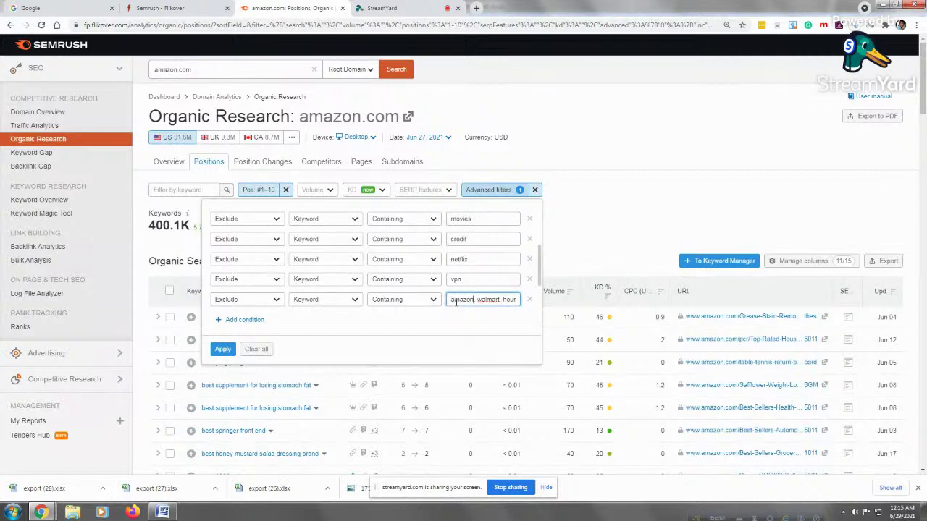
key(ctrl+shift+Left)
key(ctrl+shift+Left)
key(ctrl+c)
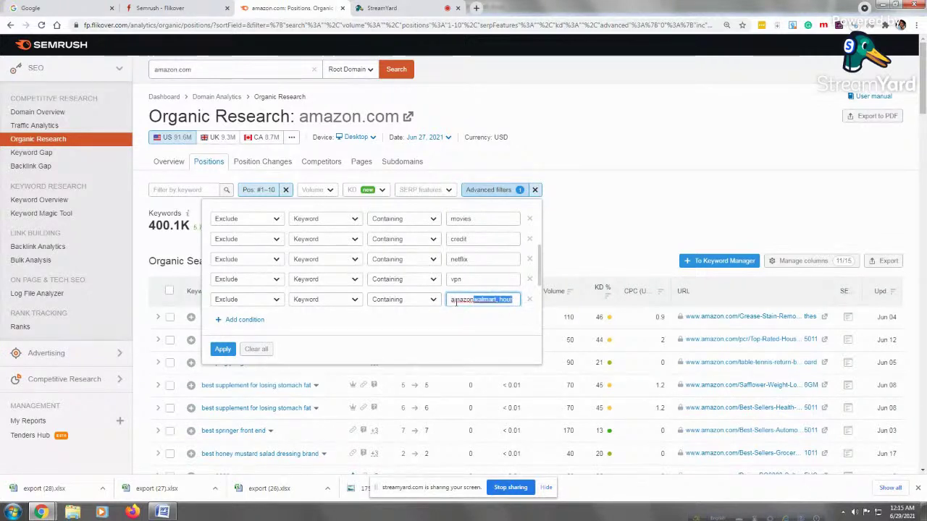
key(BackSpace)
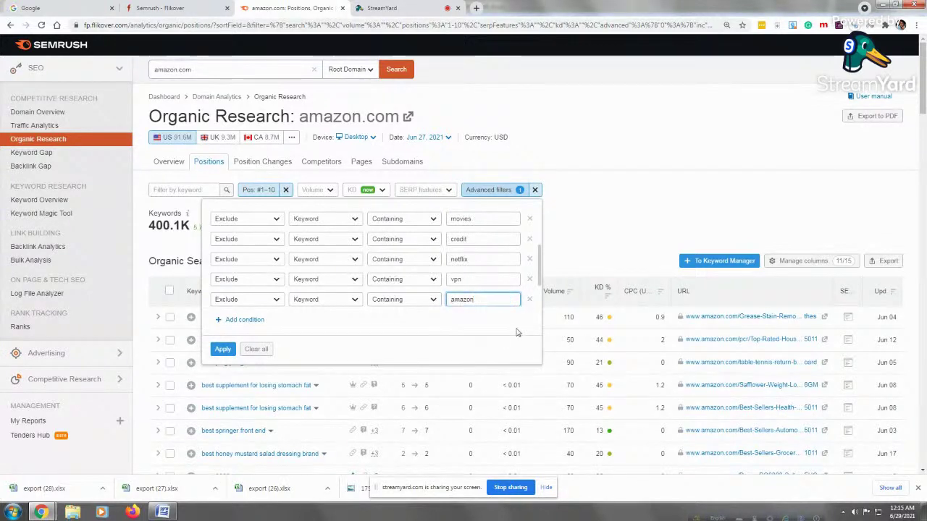
Step: Fill the tenth filter condition's value, beneath the "amazon" condition, with only "walmart"
scroll(542, 296, down, 2)
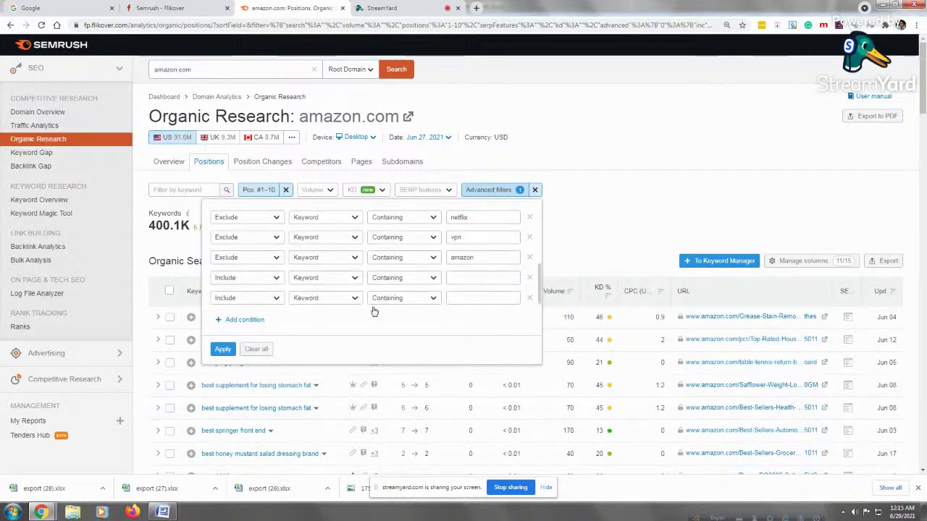
click(462, 277)
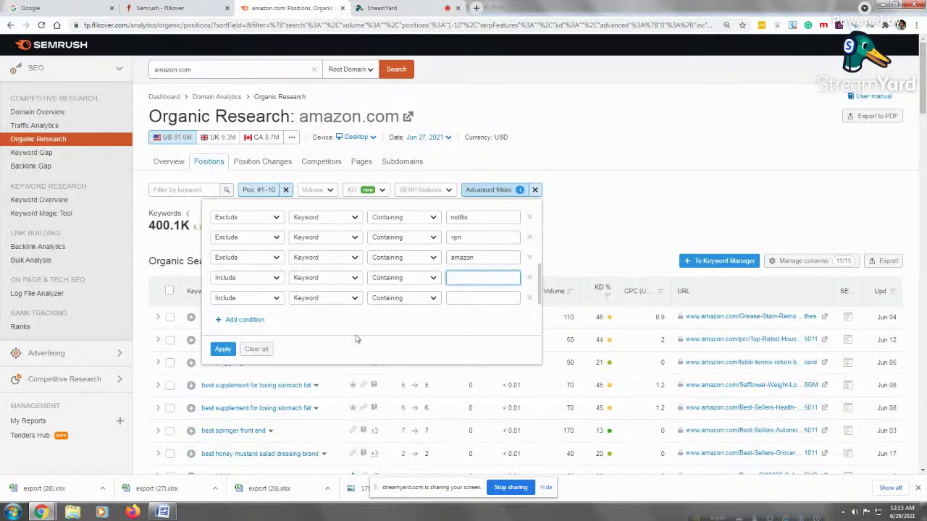
key(ctrl+v)
key(ctrl+a)
key(BackSpace)
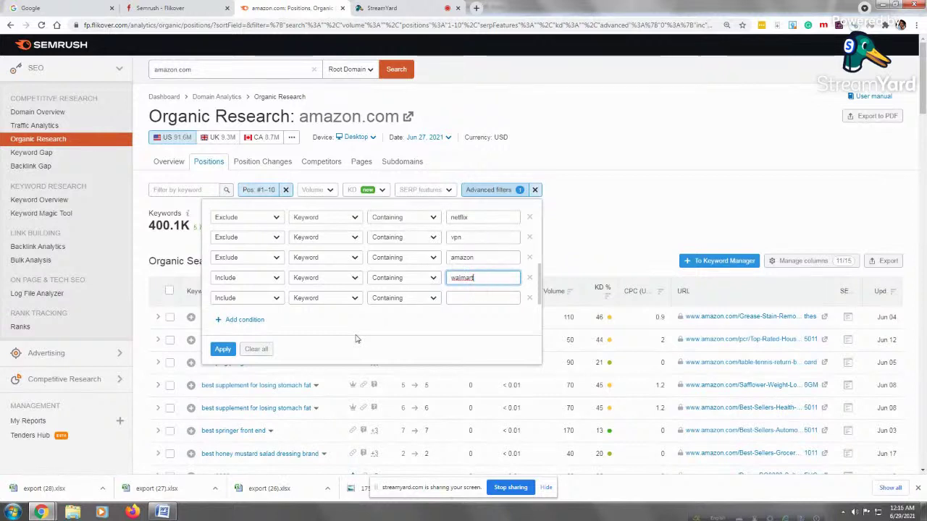
Step: Enter "hour" as the eleventh filter condition's value and apply the advanced filters
click(464, 295)
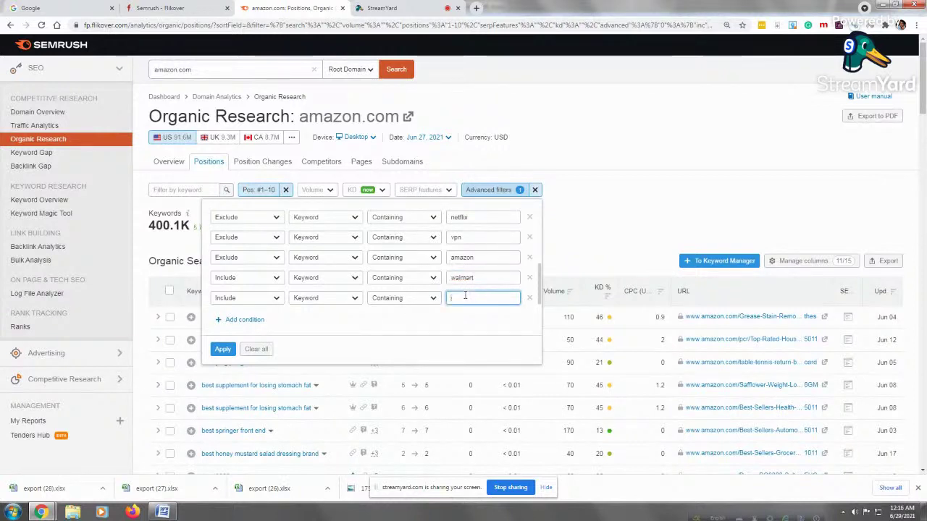
text(hour)
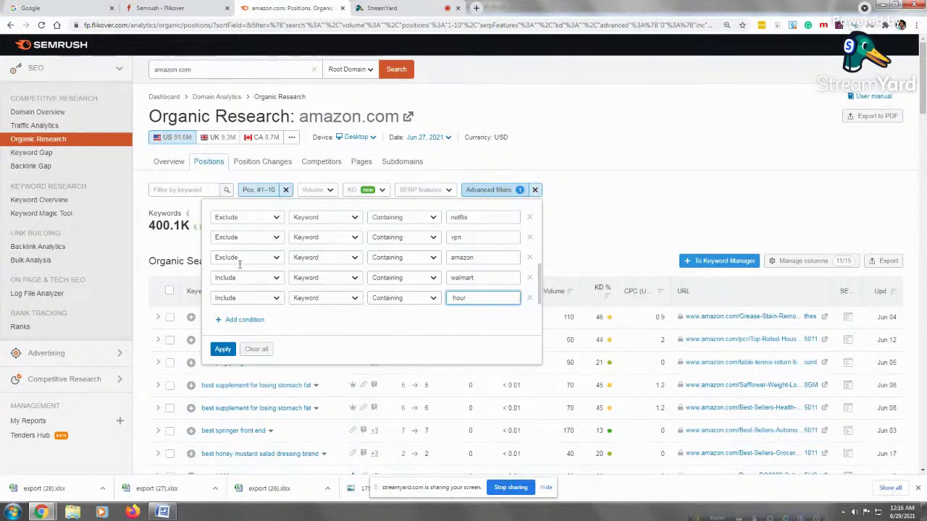
key(Return)
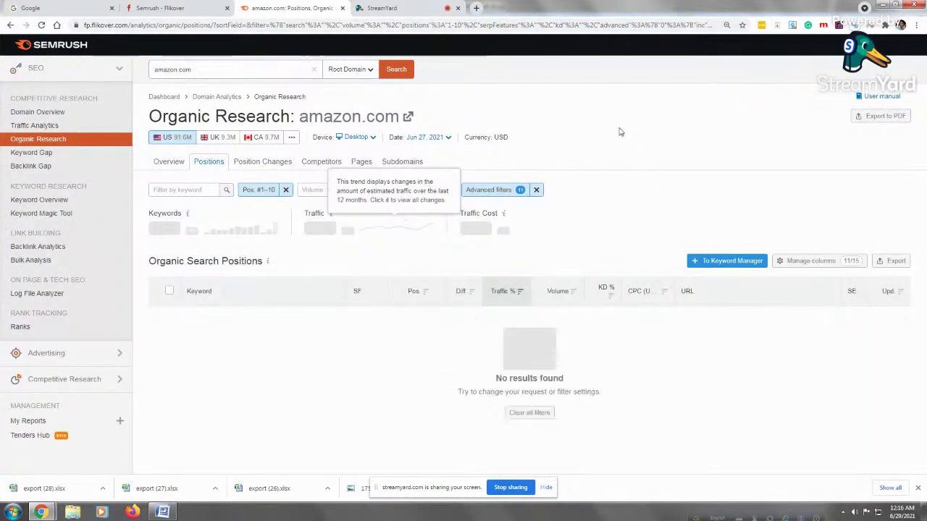
Step: Reopen the advanced filters, switch the "walmart" and "hour" conditions to Exclude, and apply them
click(433, 190)
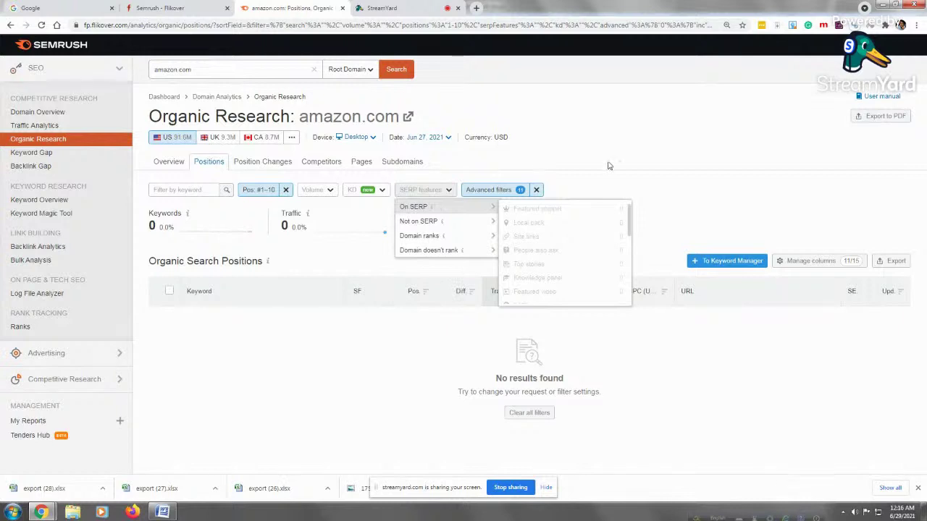
click(603, 186)
click(489, 192)
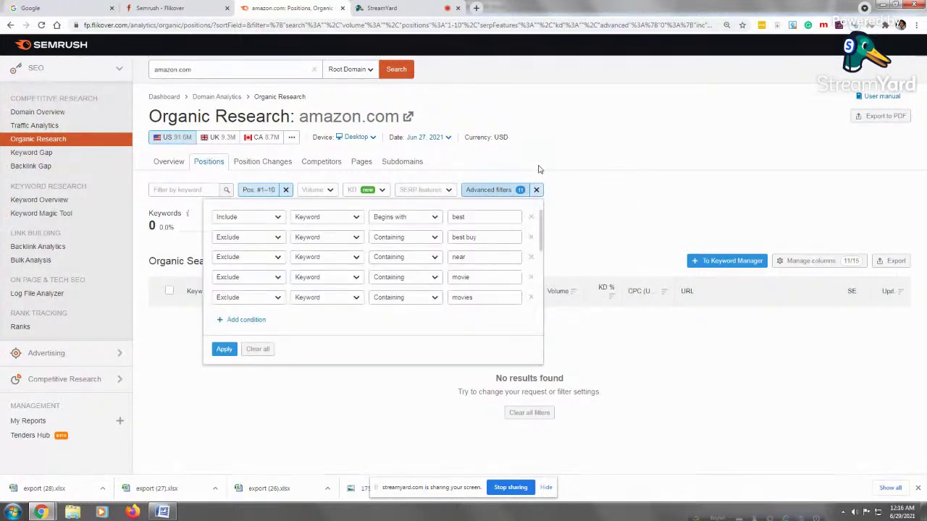
scroll(435, 275, down, 3)
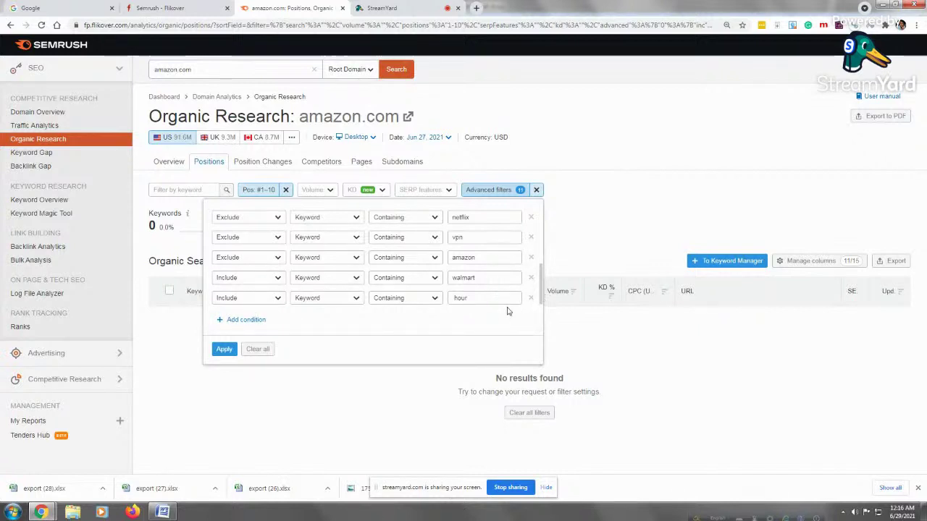
click(273, 278)
click(241, 310)
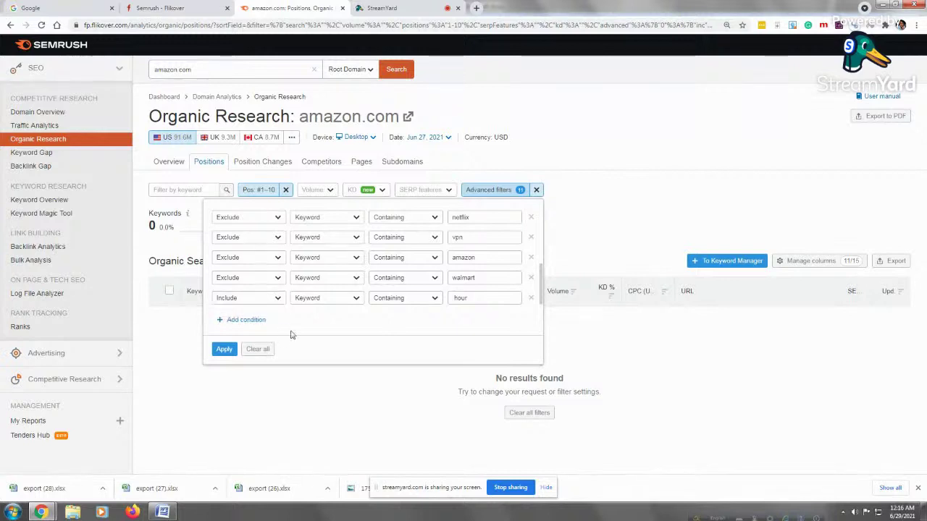
click(274, 297)
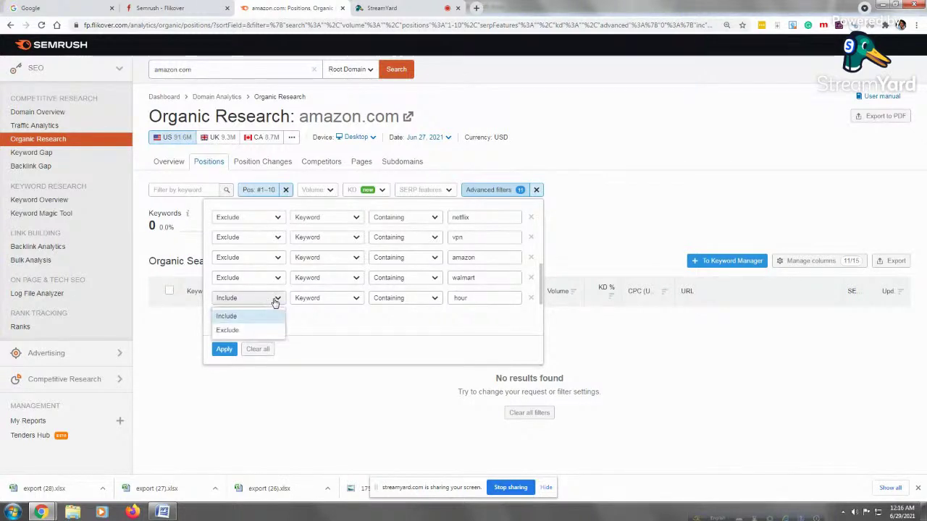
click(250, 332)
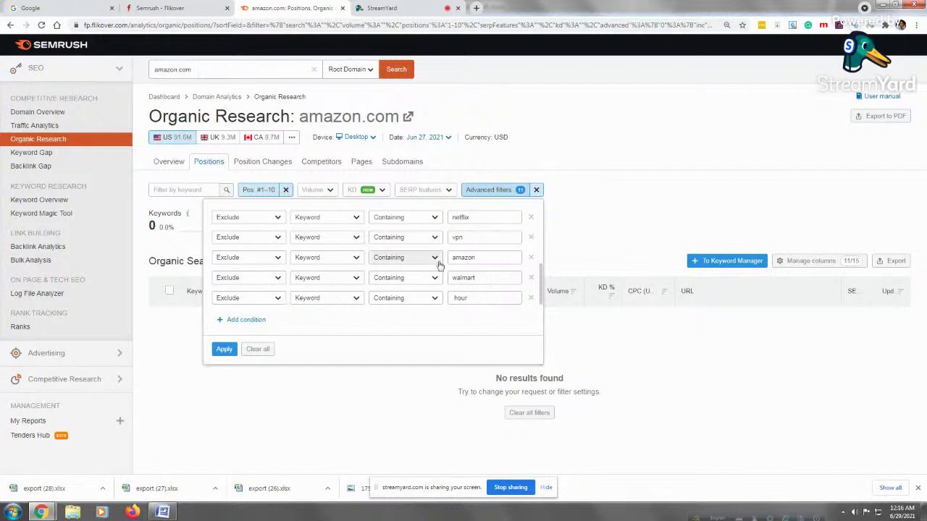
scroll(541, 224, up, 5)
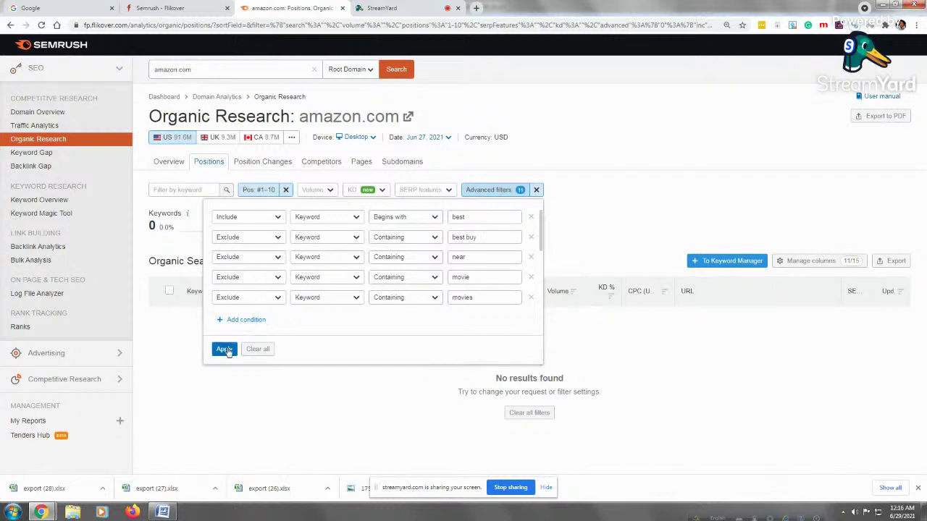
click(469, 442)
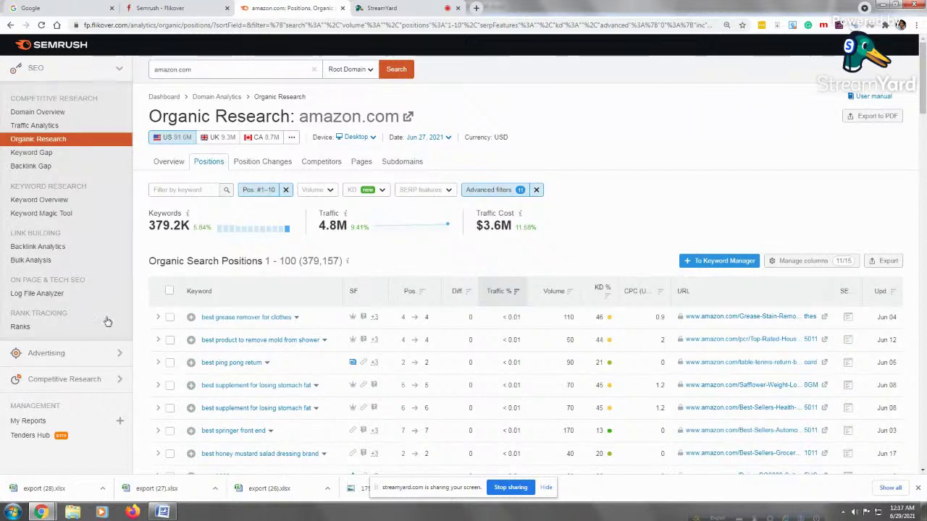
Step: Narrow the position filter to a custom range from 1 to 1 and apply it
click(255, 191)
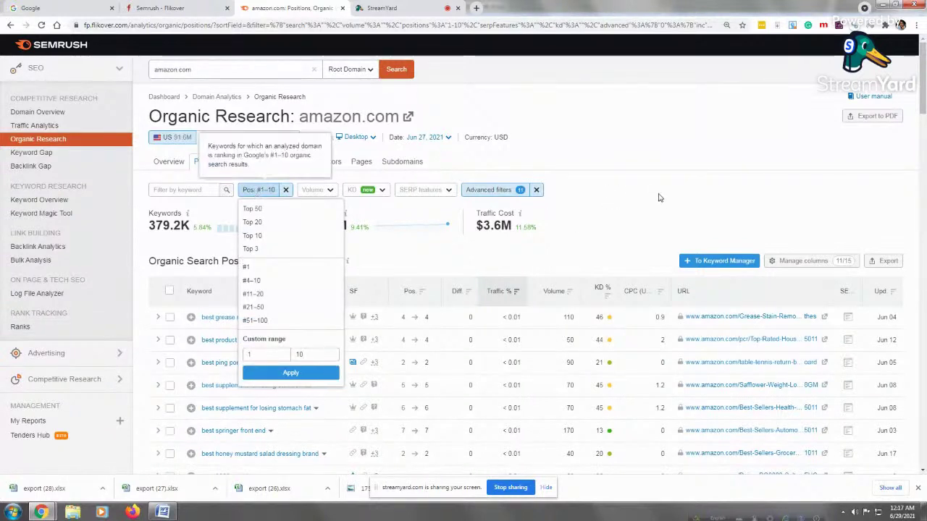
click(619, 193)
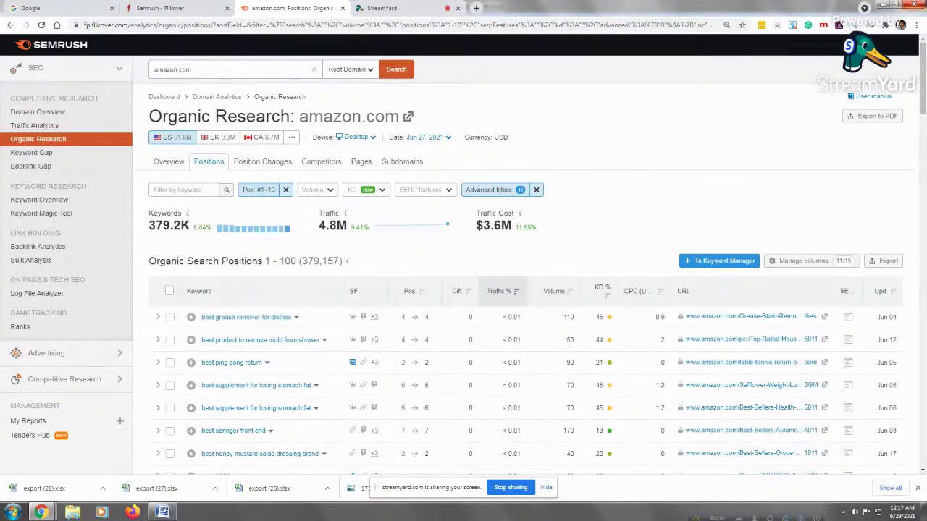
mouse_move(253, 228)
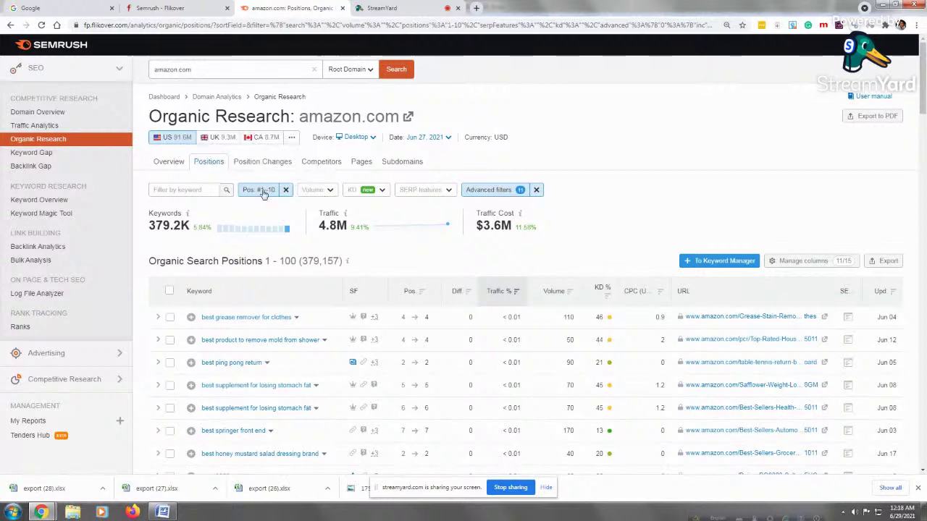
click(263, 192)
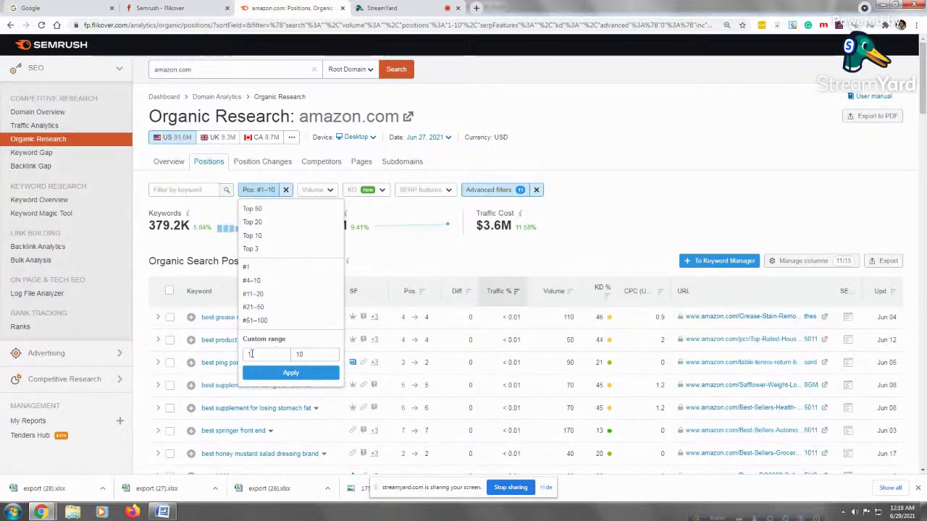
click(251, 353)
click(298, 353)
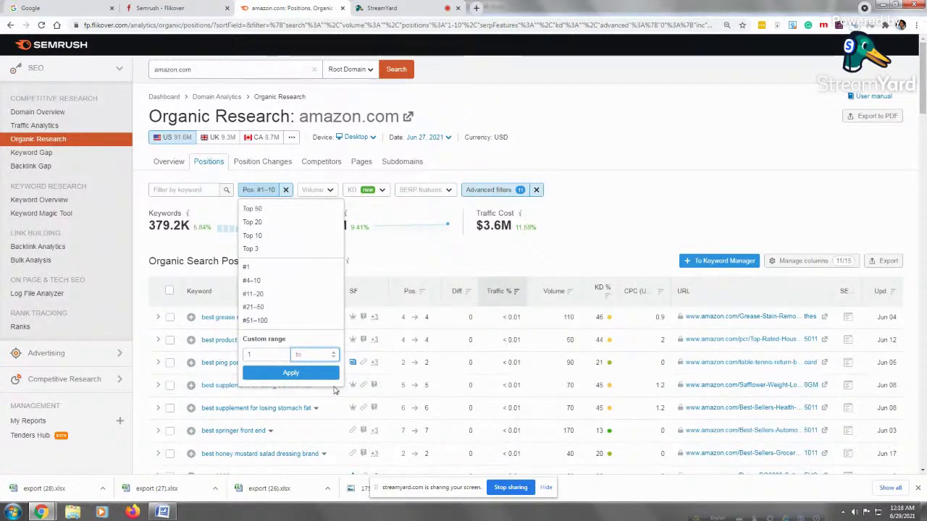
text(1)
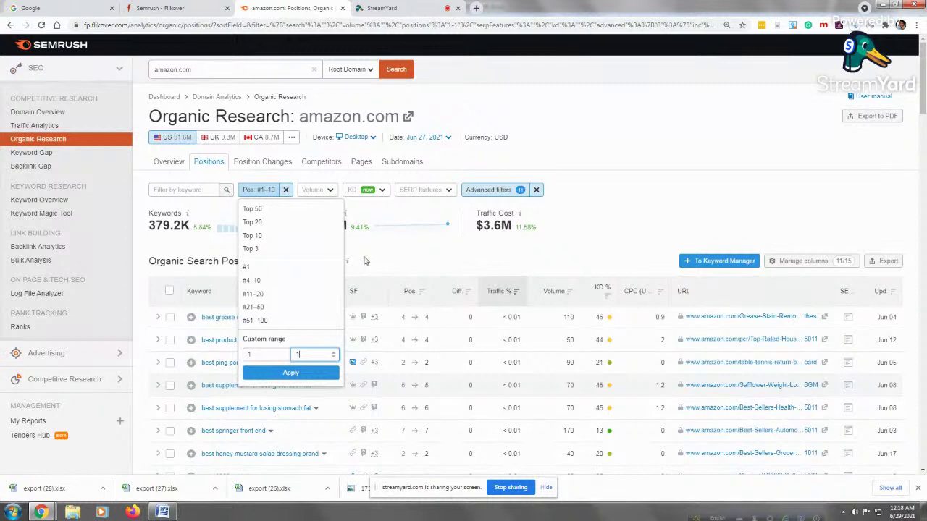
key(Return)
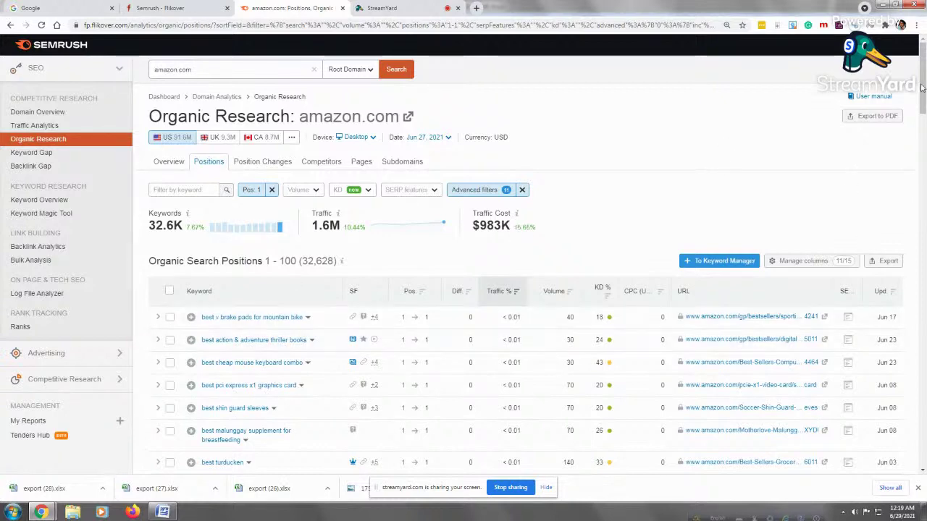
Step: Export the filtered position 1 keyword list as an Excel file
scroll(923, 108, down, 2)
drag(924, 109, 924, 156)
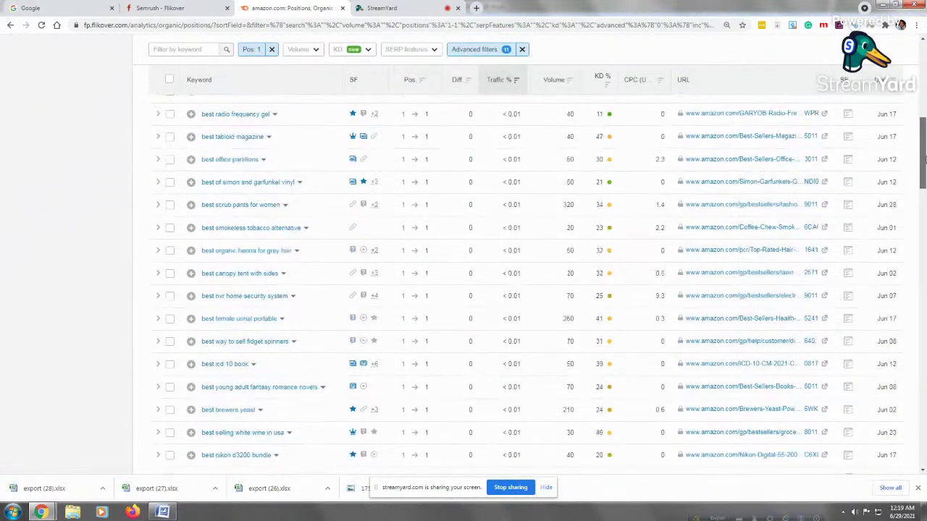
scroll(792, 311, up, 8)
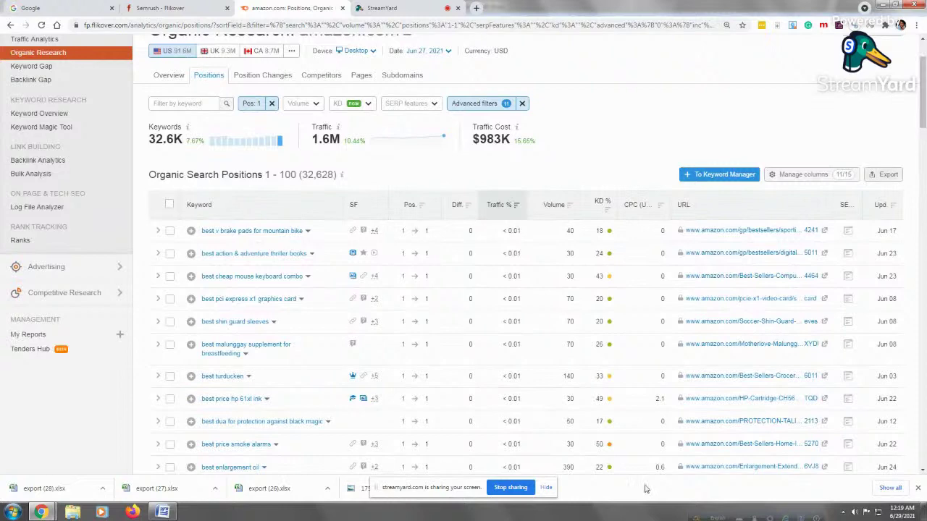
click(885, 175)
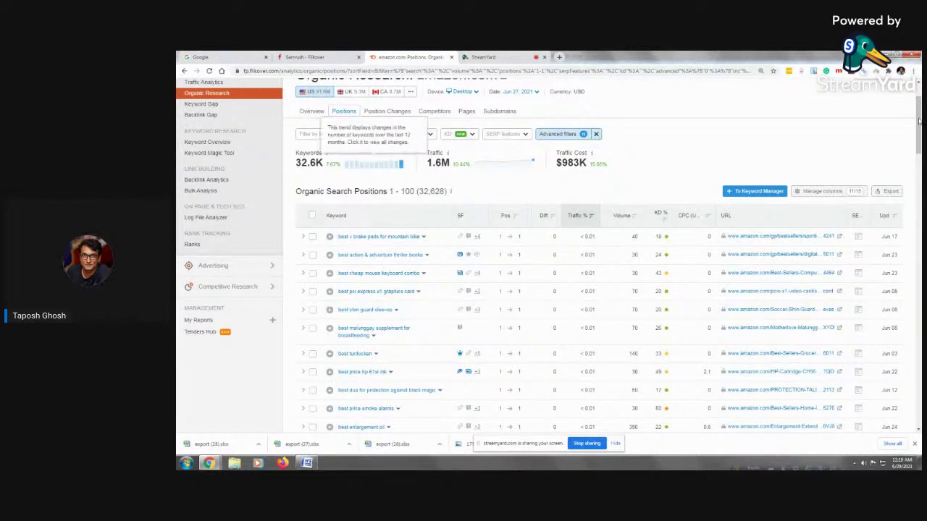
Step: Set the position filter to a custom range from 2 to 2, apply it, and keep waiting for the page to respond
scroll(413, 290, up, 1)
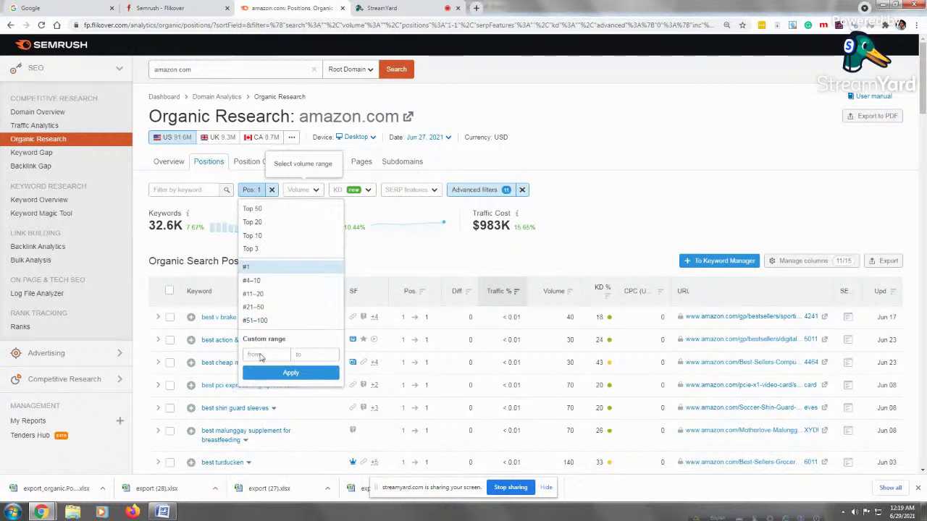
click(264, 354)
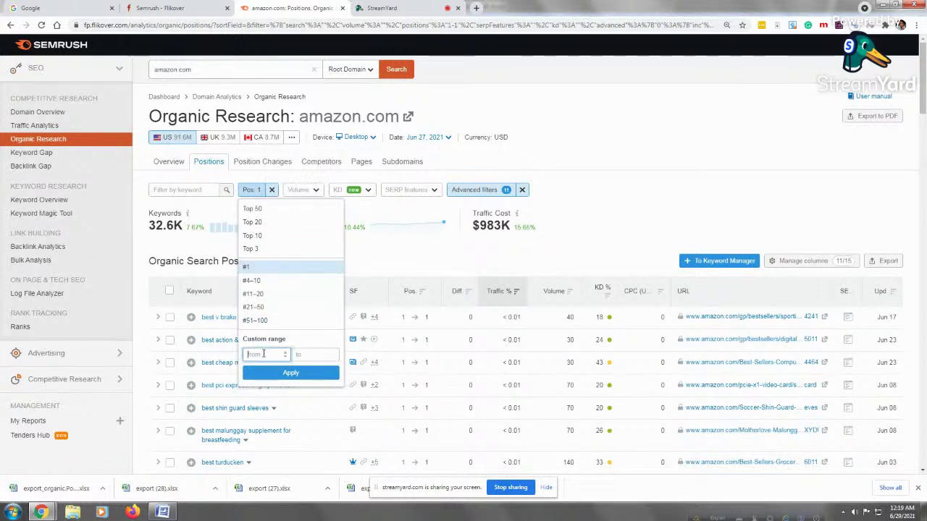
text(2)
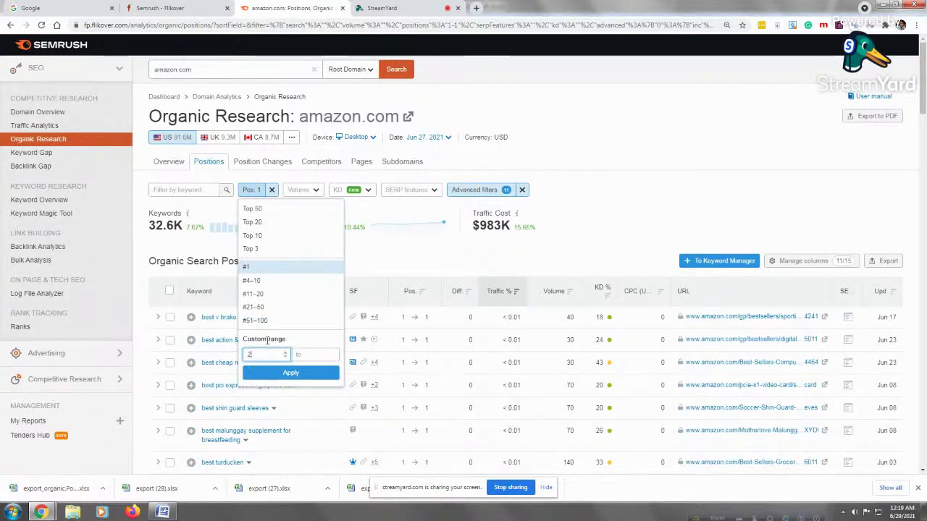
click(306, 356)
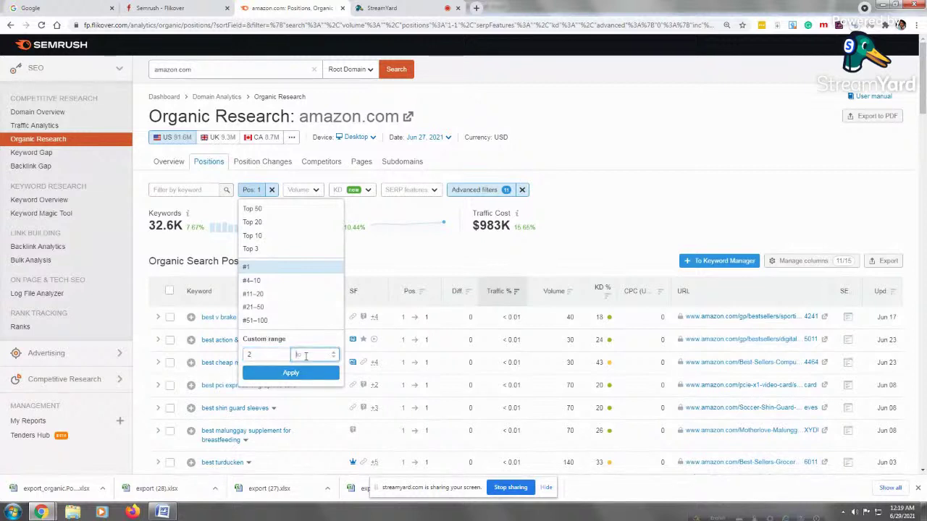
text(2)
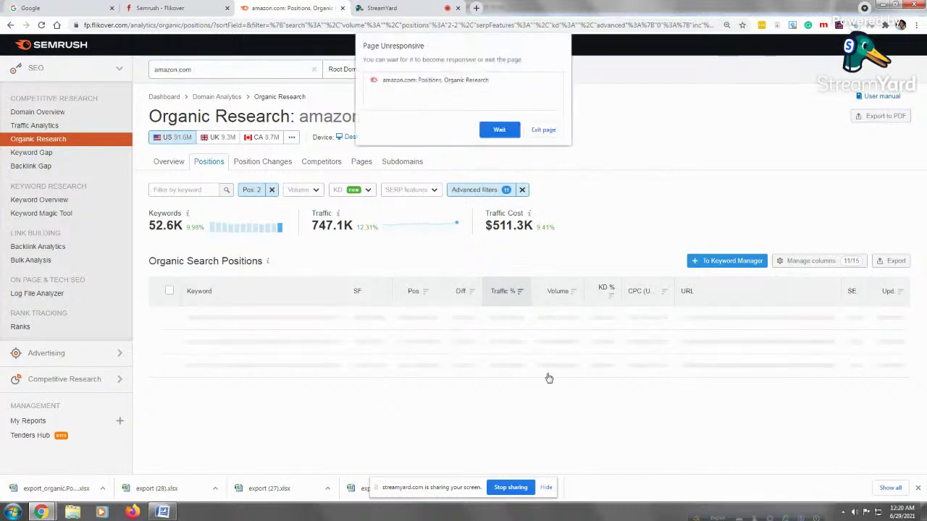
click(499, 129)
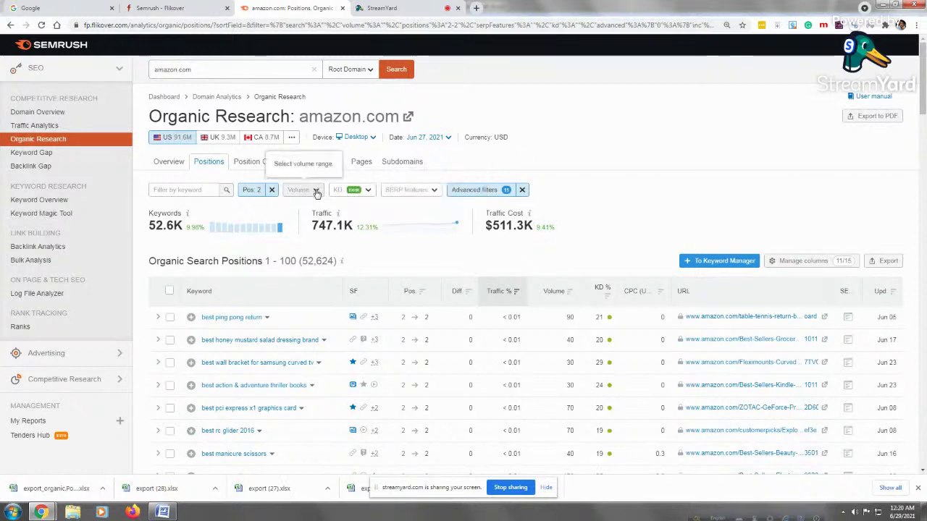
Step: Set the volume filter to a custom range starting from 41 with no upper limit and apply it
click(291, 193)
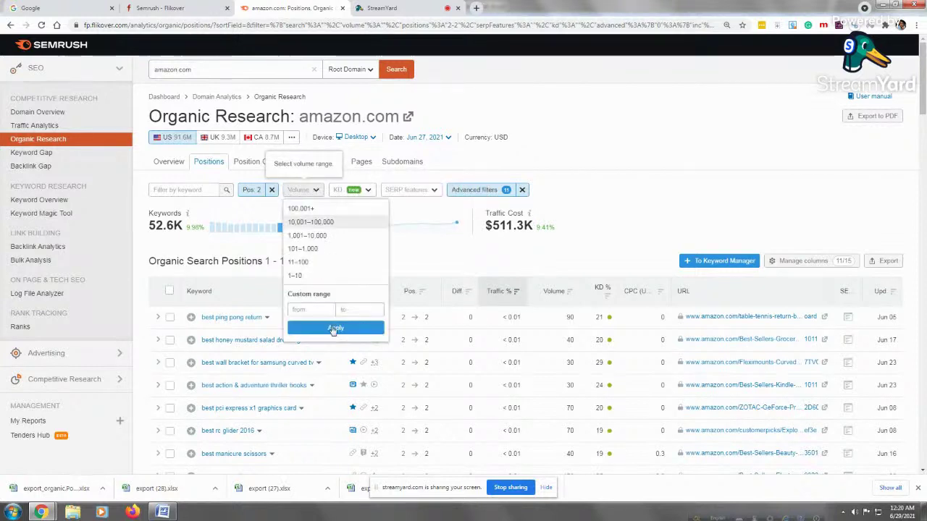
click(301, 310)
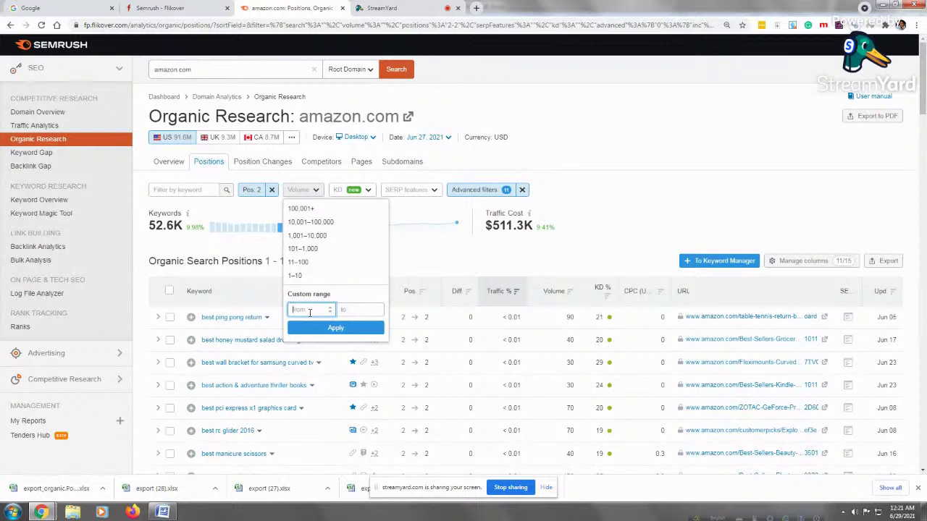
text(51)
text(1)
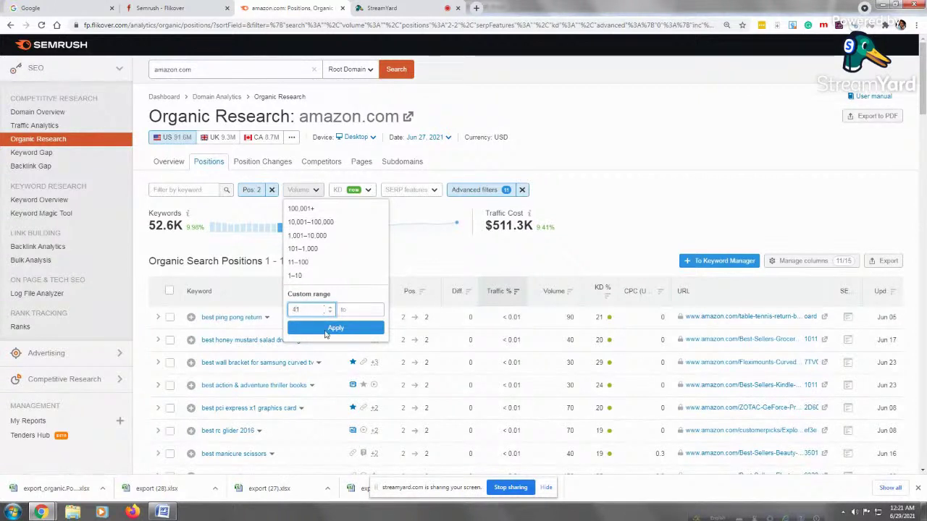
click(326, 333)
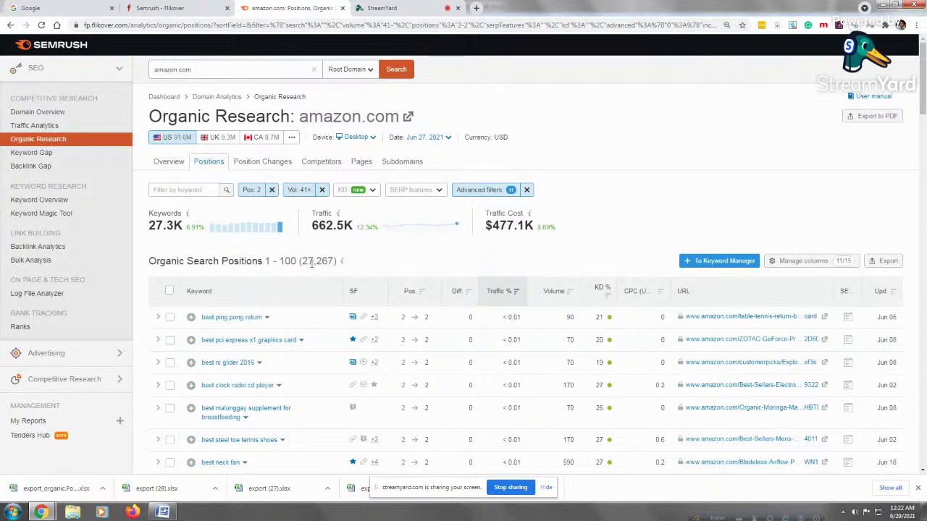
Step: Export all position 2 keywords with a volume of 41 or more as an Excel file
drag(302, 262, 335, 261)
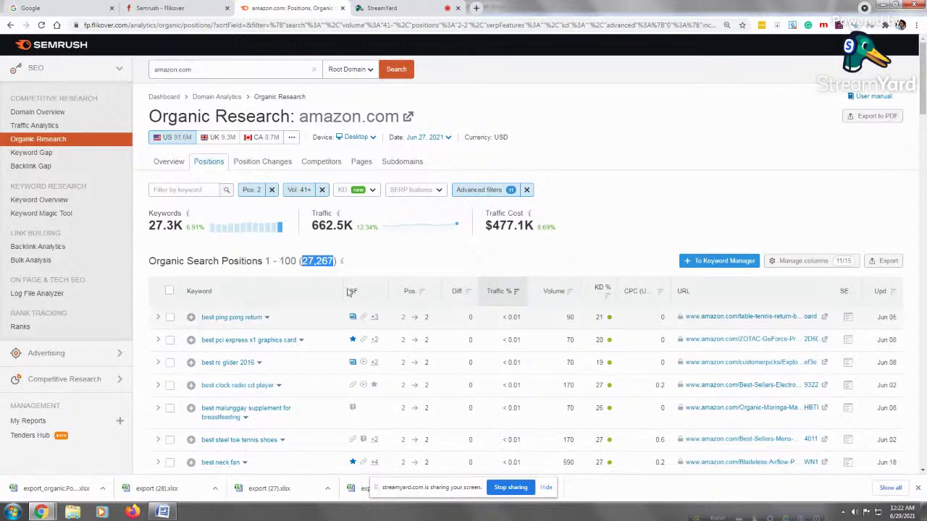
click(883, 264)
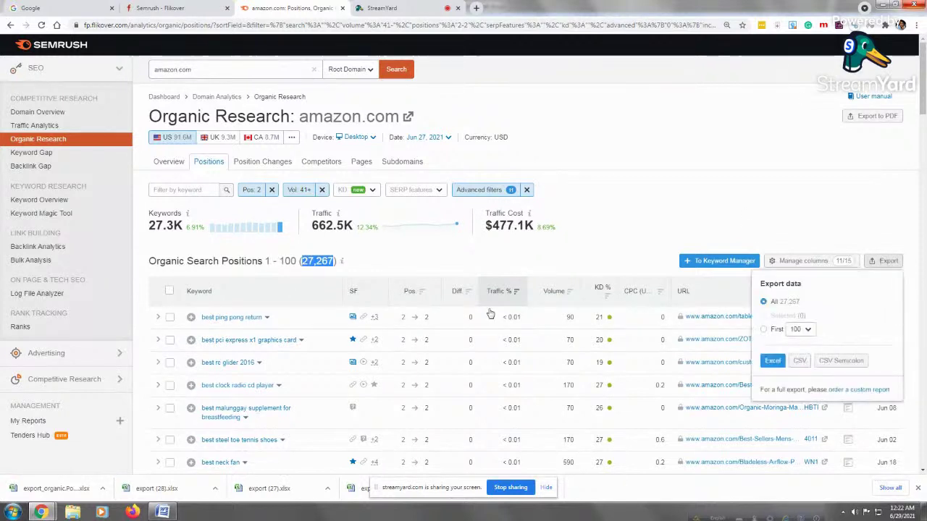
click(774, 359)
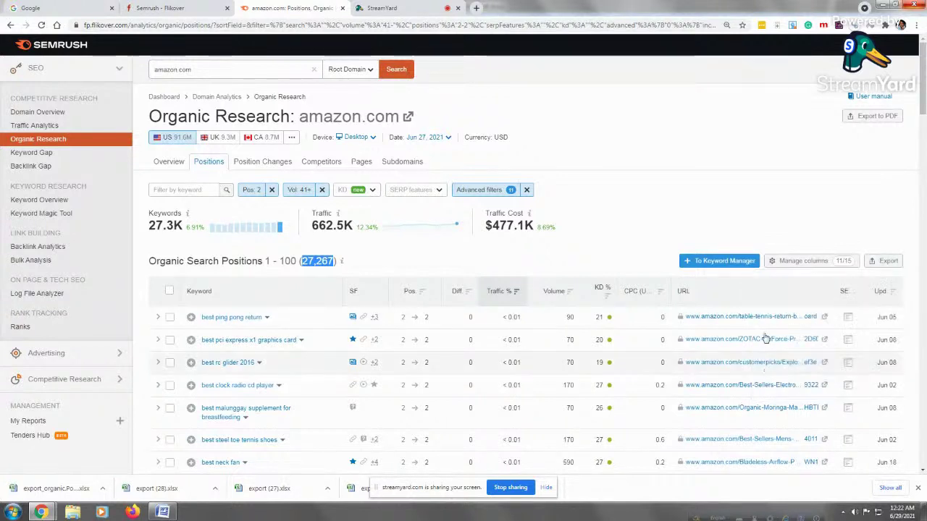
click(427, 264)
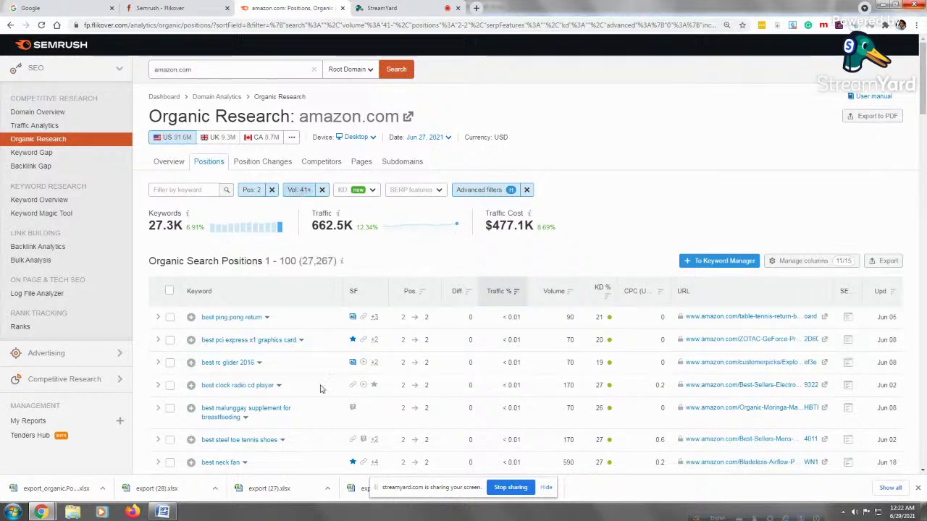
Step: Change the volume filter to a custom range from 10 to 41, apply it, and export all matching keywords as an Excel file
click(303, 191)
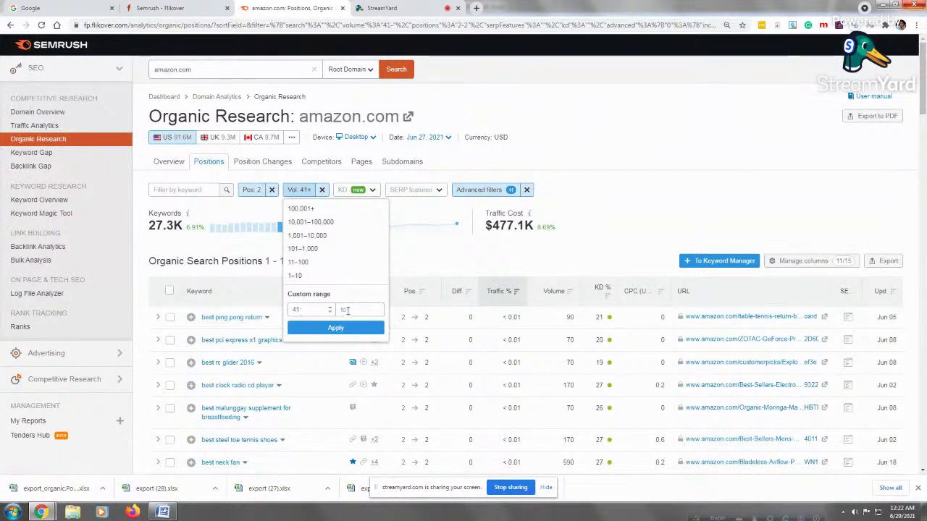
click(344, 309)
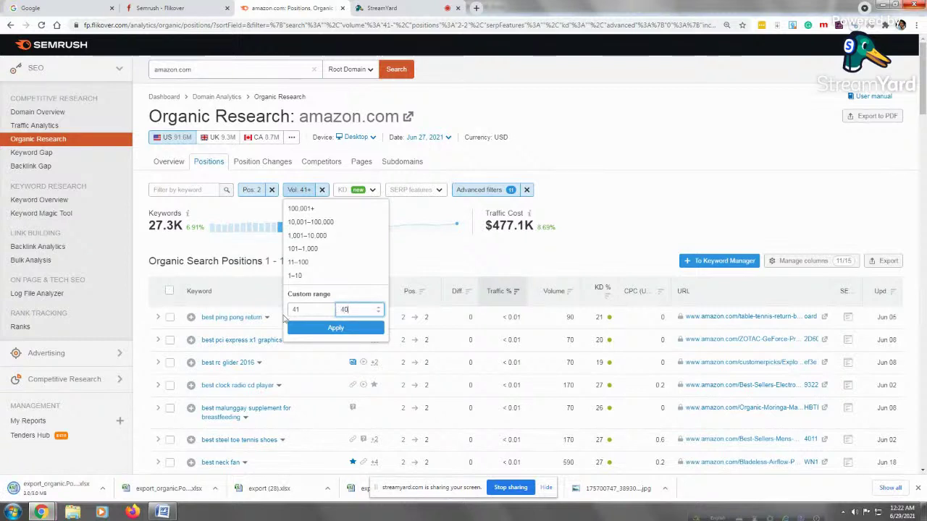
click(320, 307)
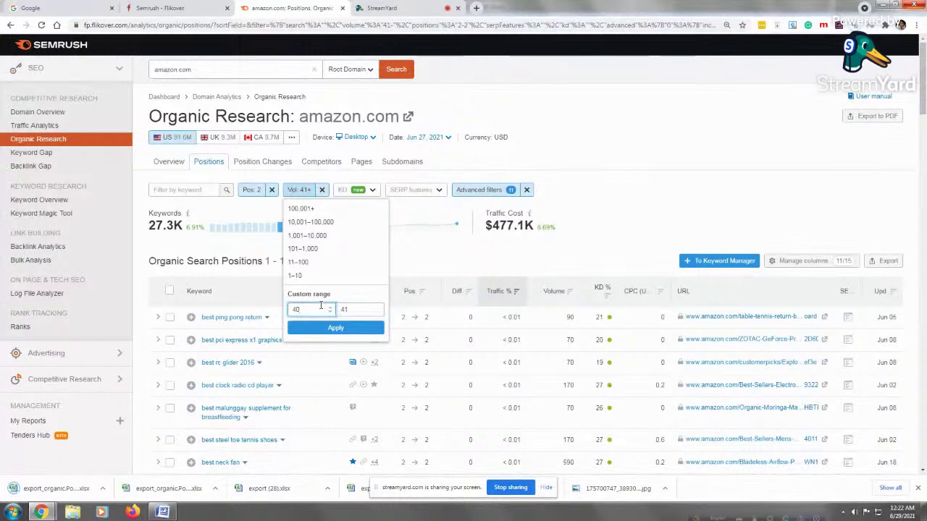
key(BackSpace)
key(BackSpace)
text(10)
click(362, 332)
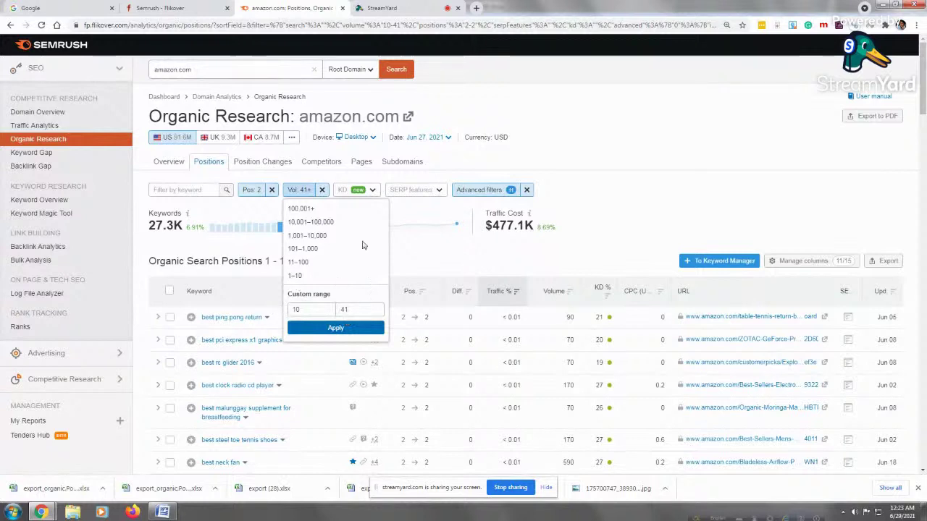
key(Return)
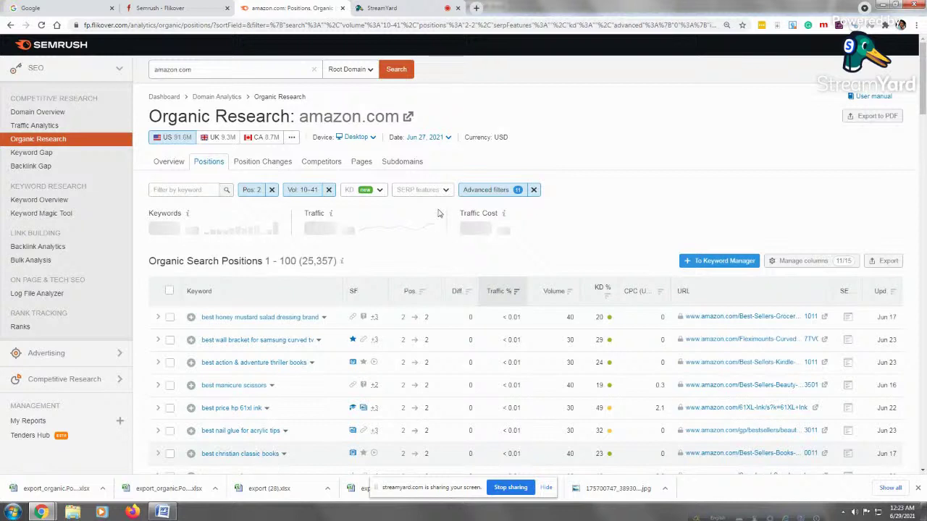
click(880, 261)
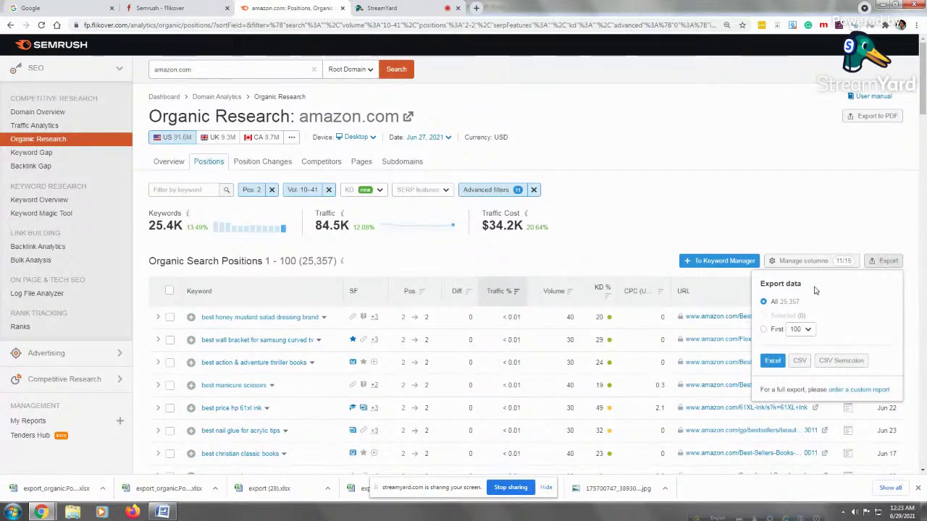
click(773, 361)
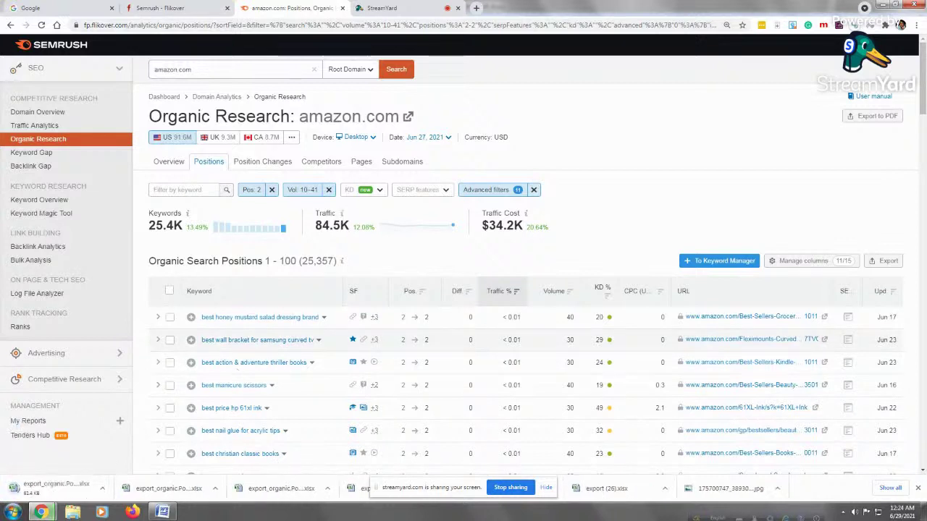
Step: Open the exported position 1 workbook, export_organic.Positions.amazon.com (13), in Excel and maximize it to look over its columns
click(271, 489)
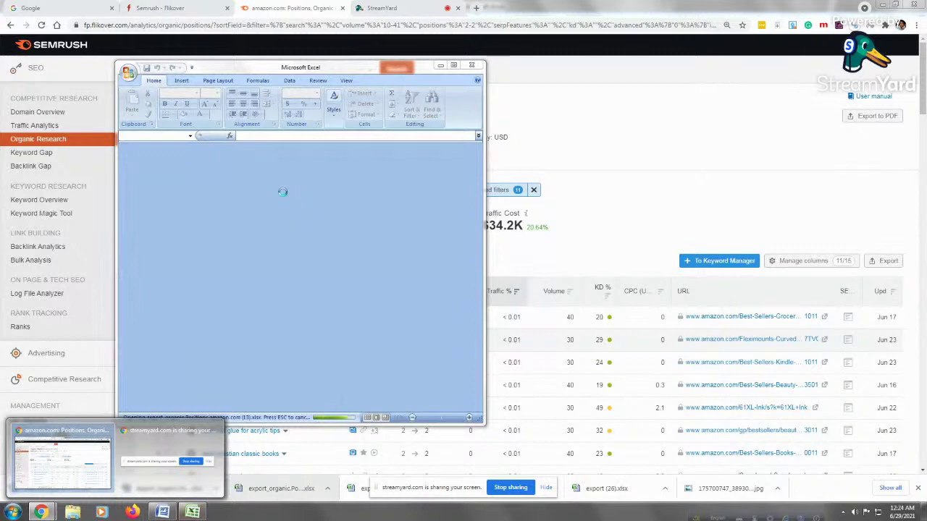
click(206, 221)
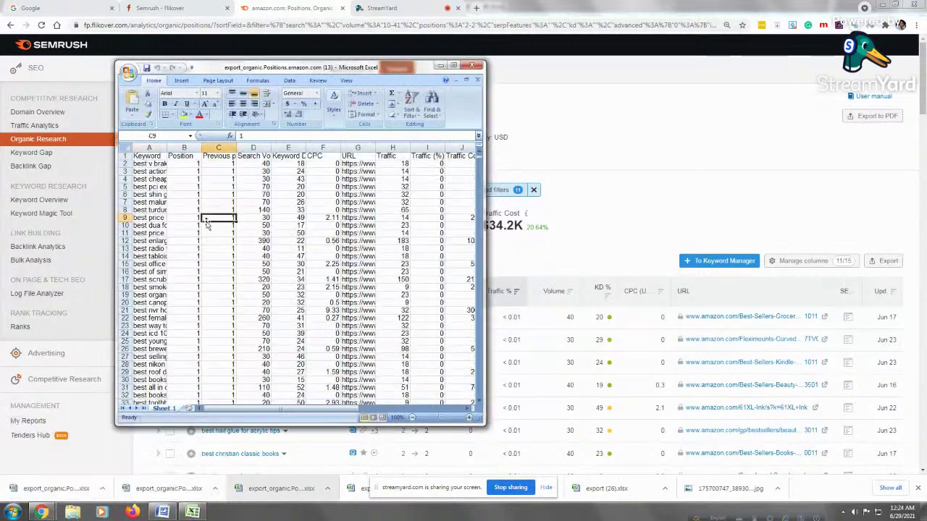
click(186, 217)
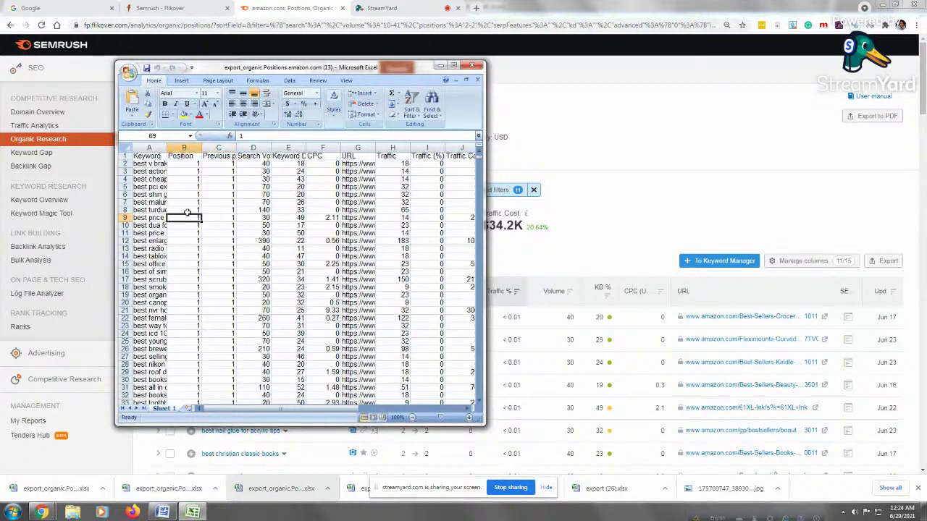
double_click(276, 69)
drag(257, 87, 550, 86)
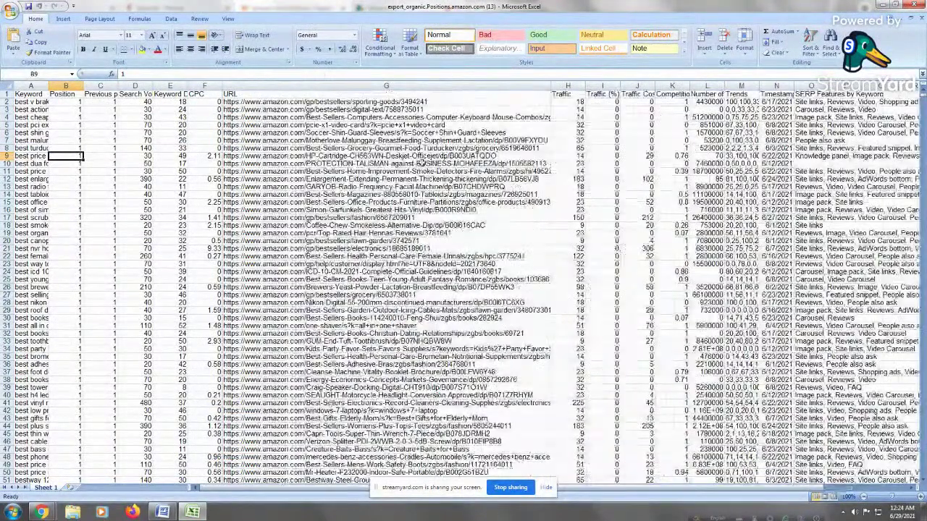
key(Right)
key(Down)
key(Down)
key(Down)
key(Down)
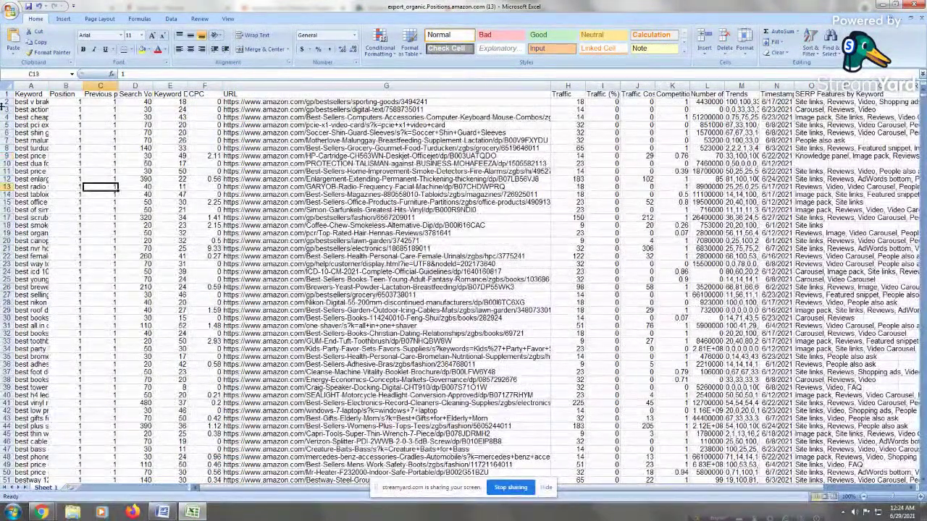
Step: Insert a blank row directly beneath the header row of the exported keyword sheet
right_click(3, 105)
click(29, 154)
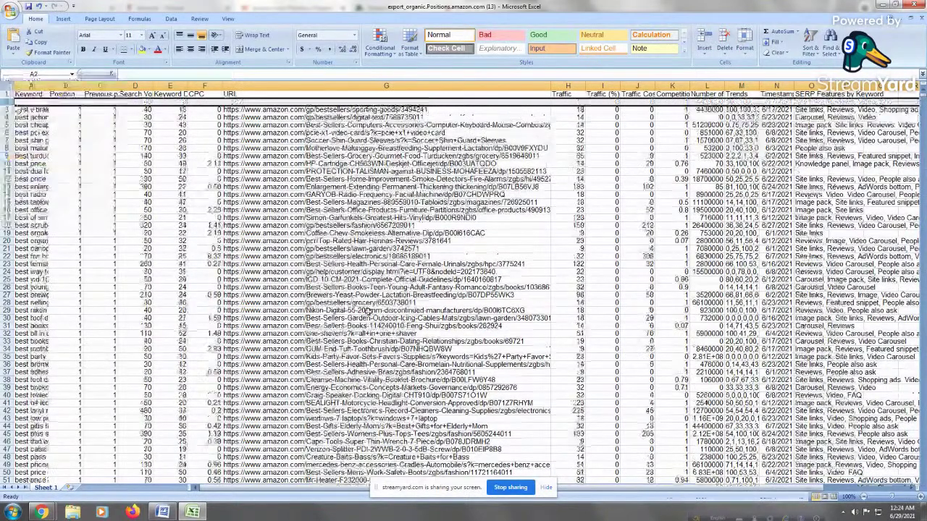
click(440, 110)
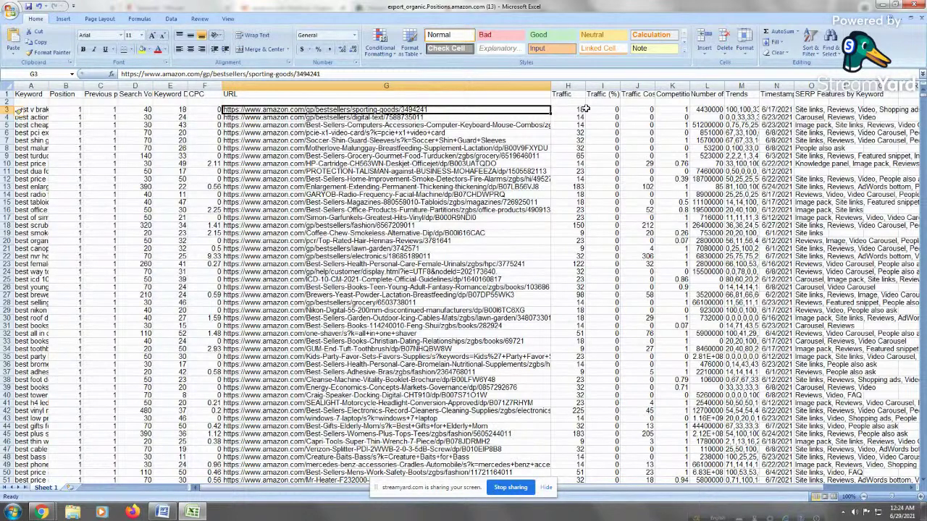
Step: Examine the ranking page addresses row by row in the URL column of the exported sheet
key(Down)
key(Down)
key(Down)
key(Down)
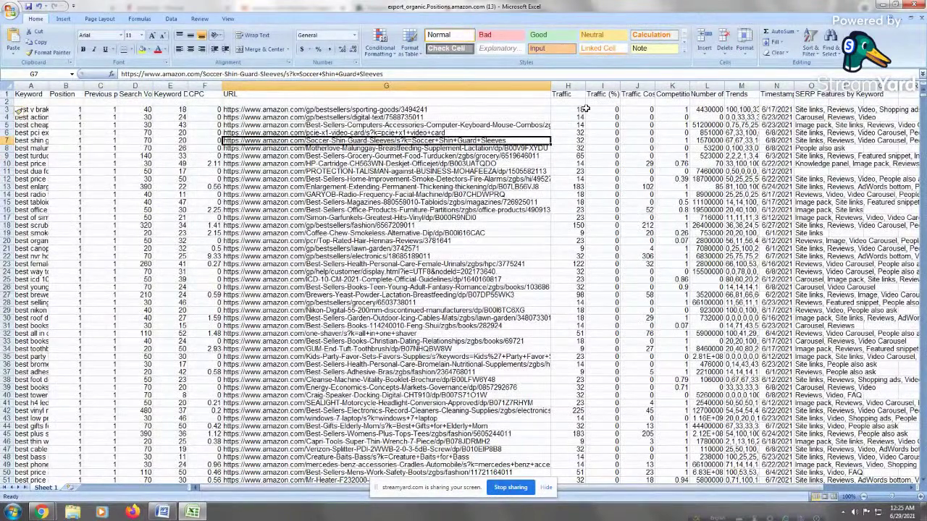
key(Down)
key(Down)
key(Down)
key(Down)
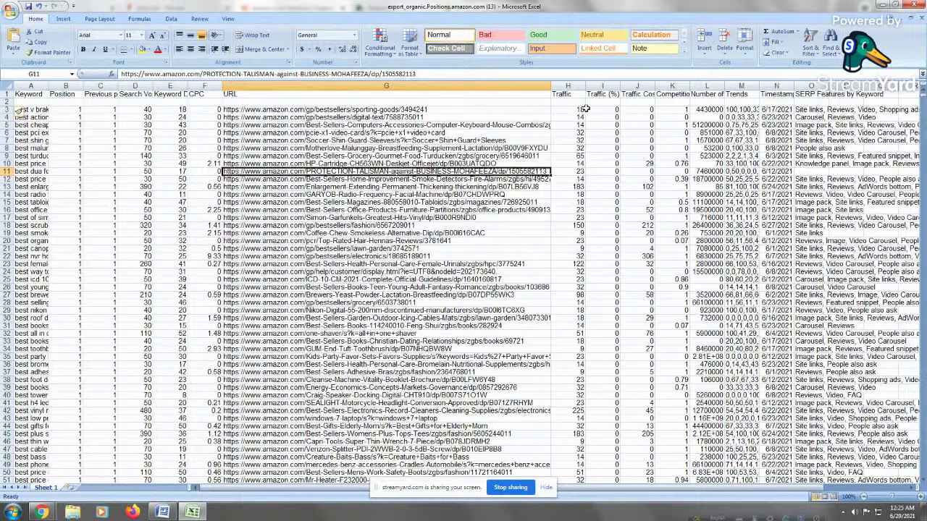
key(Down)
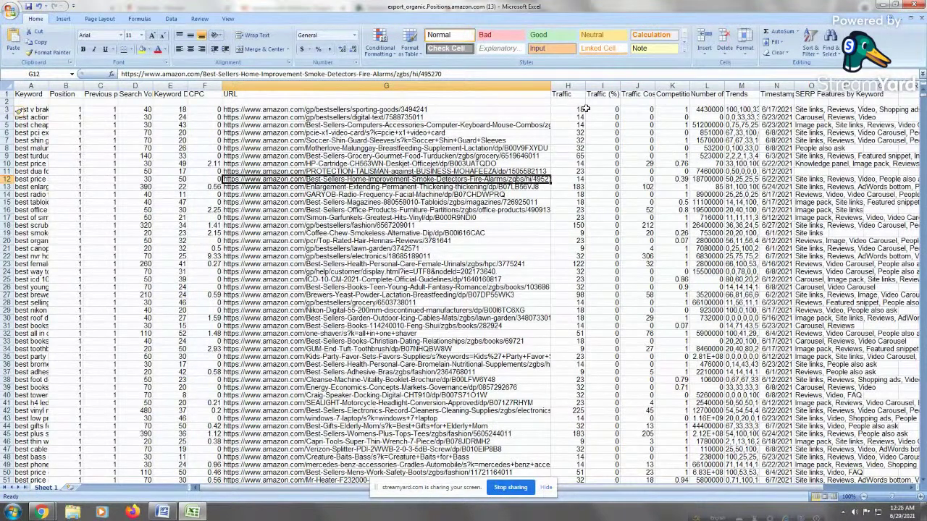
Step: Check a few entries in the Keyword column and close the workbook without saving the changes
click(42, 171)
click(42, 273)
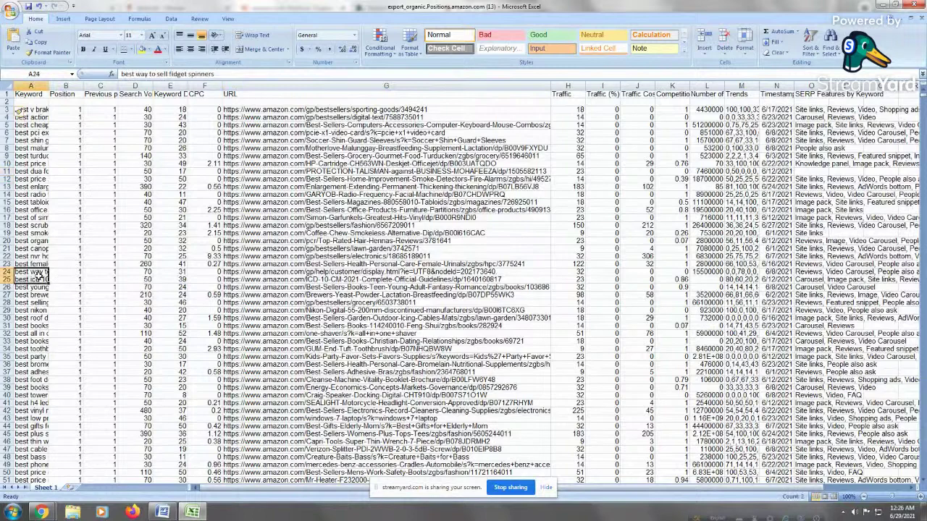
click(100, 256)
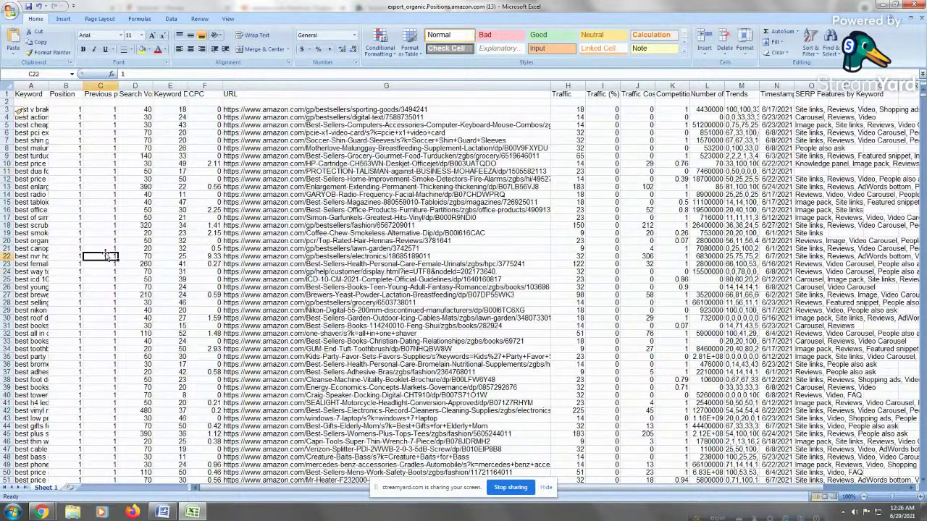
click(921, 6)
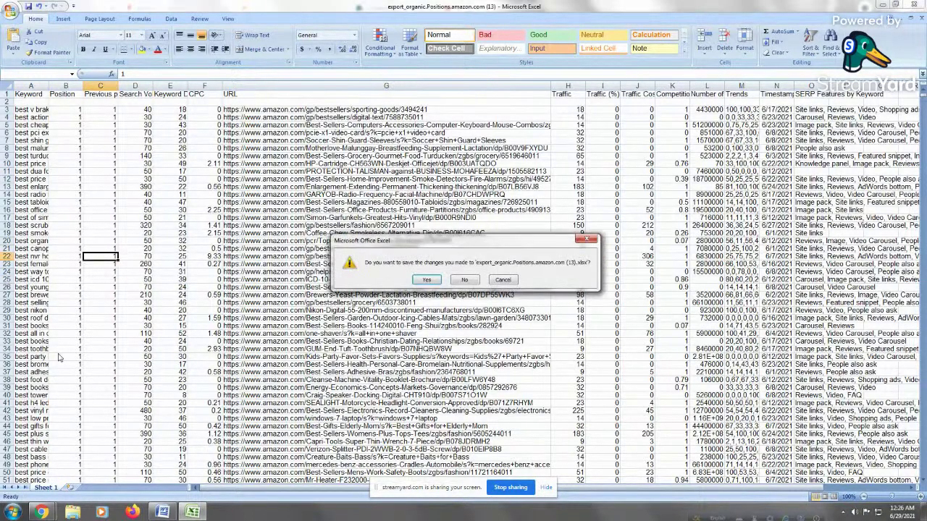
click(466, 280)
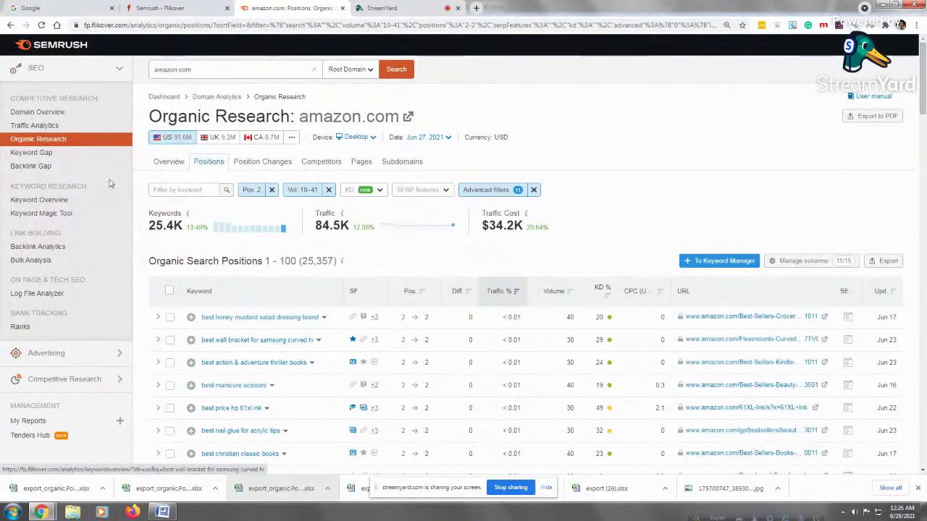
Step: Replace amazon.com with msn.com as the researched domain and load its Domain Overview
click(169, 70)
double_click(169, 70)
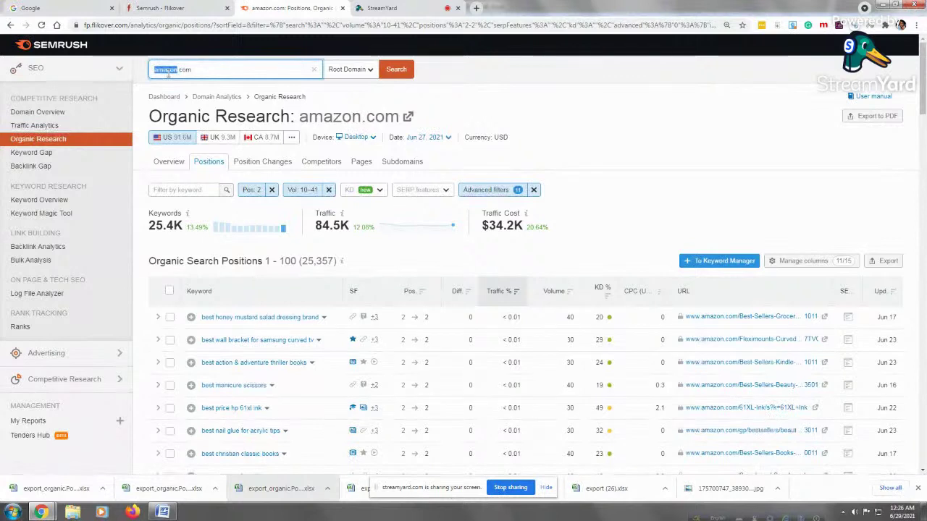
text(m)
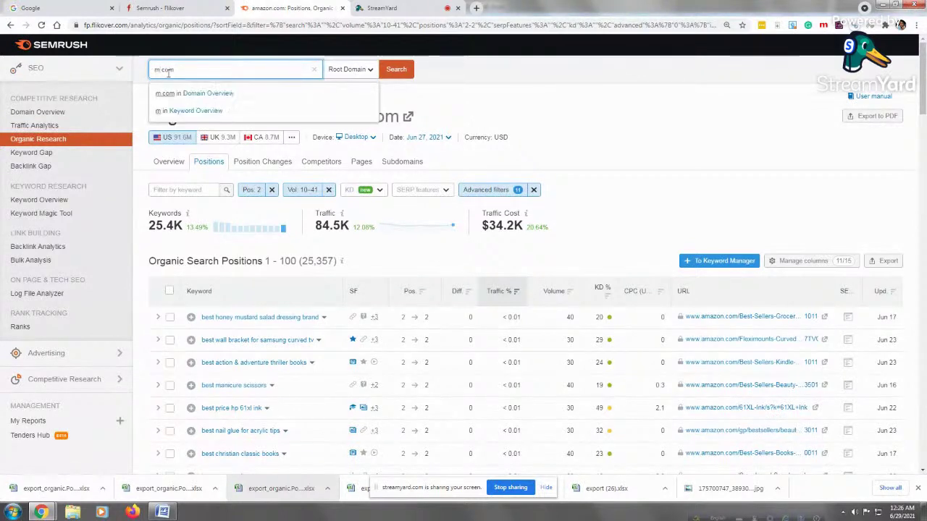
text(sn)
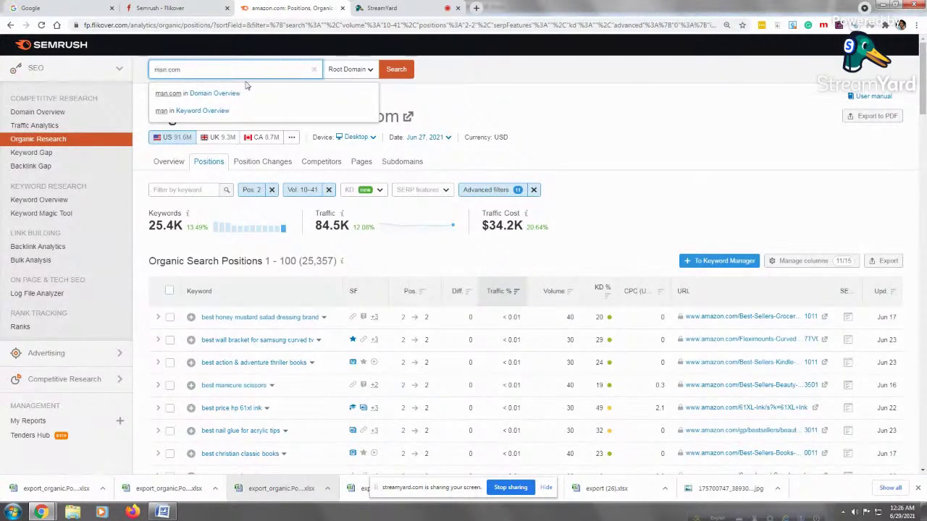
triple_click(211, 75)
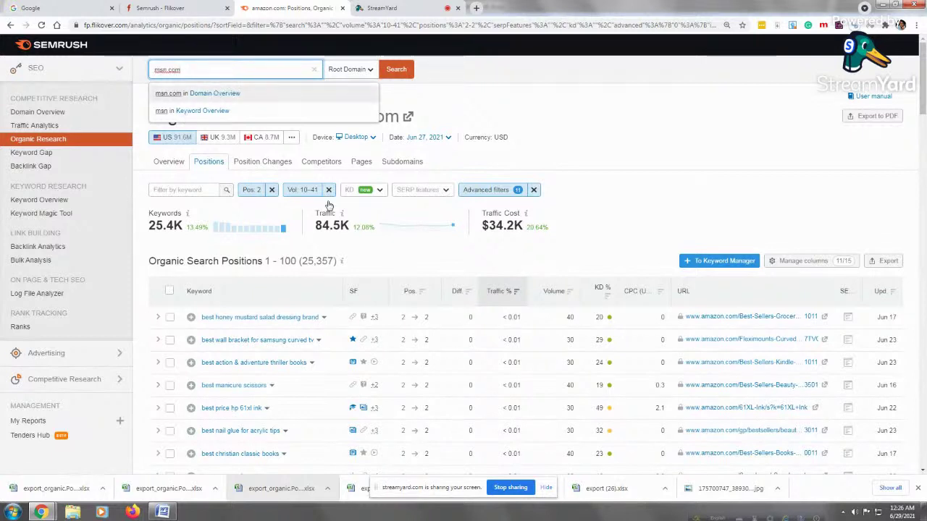
key(Return)
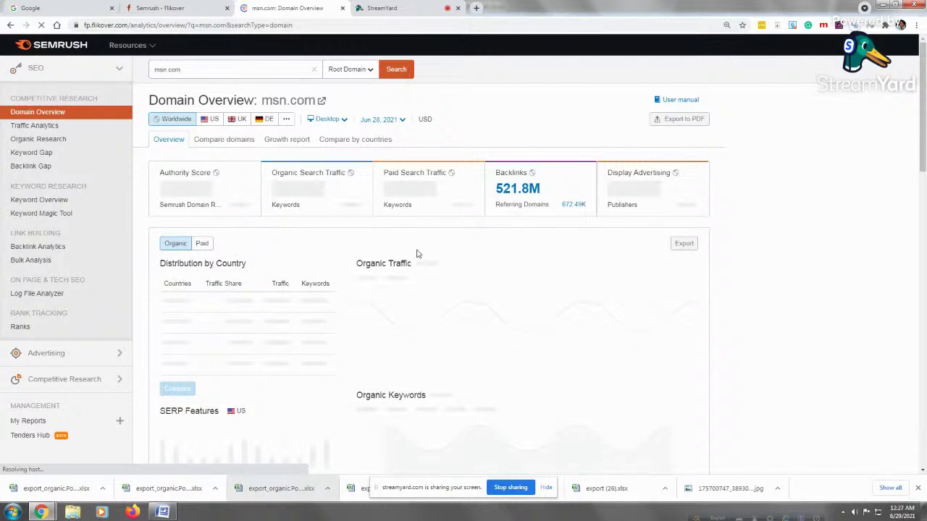
Step: Open the website bestreviews.guide in a new browser tab and select its web address
click(476, 9)
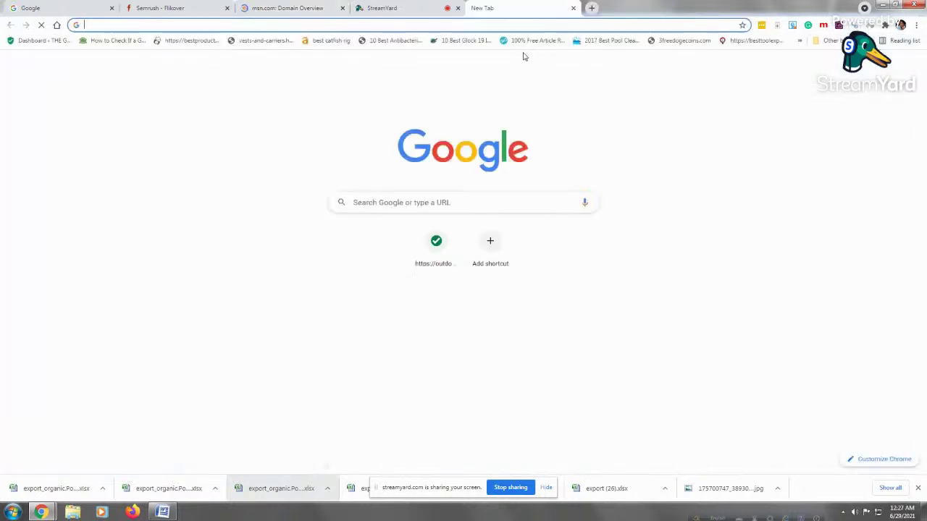
text(b)
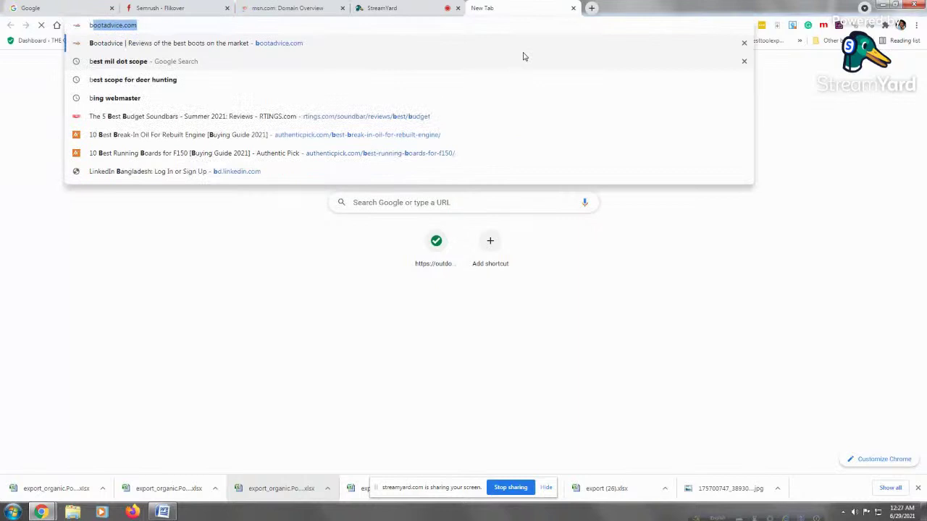
text(estrev)
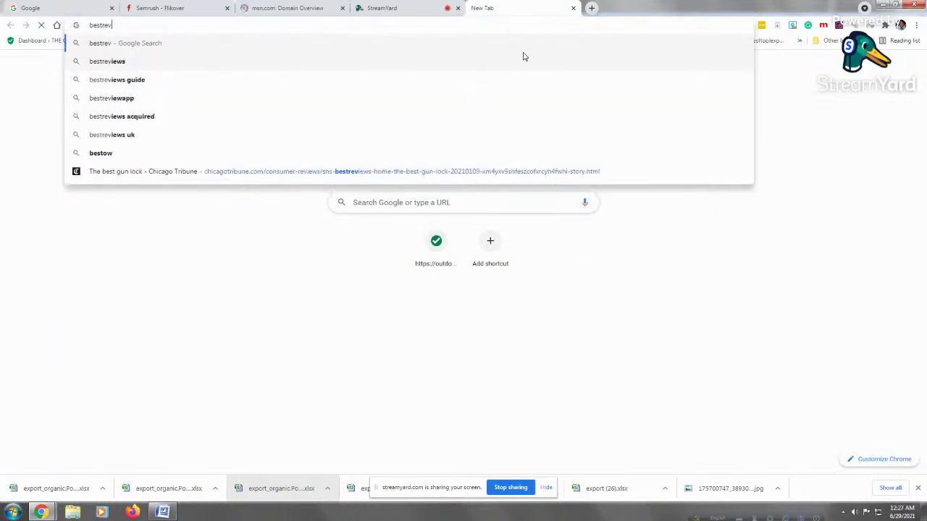
text(iews)
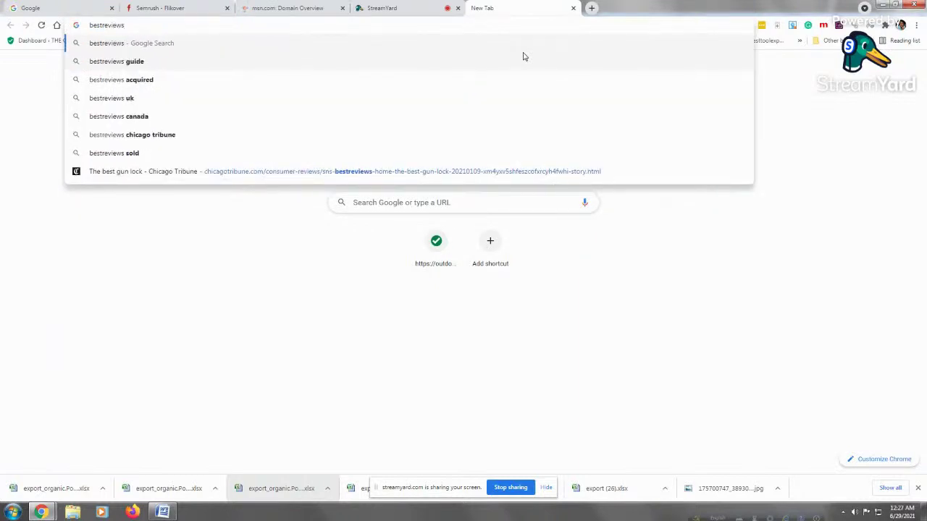
text(.)
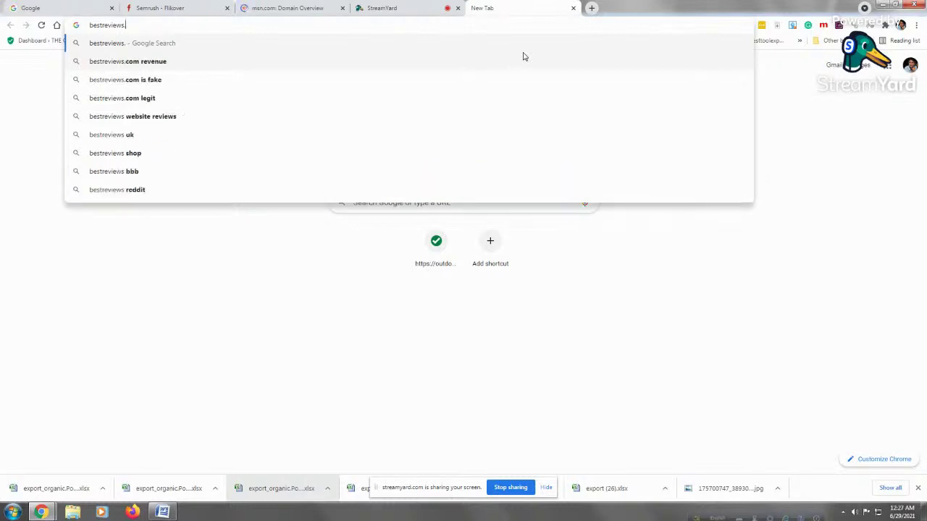
text(guide)
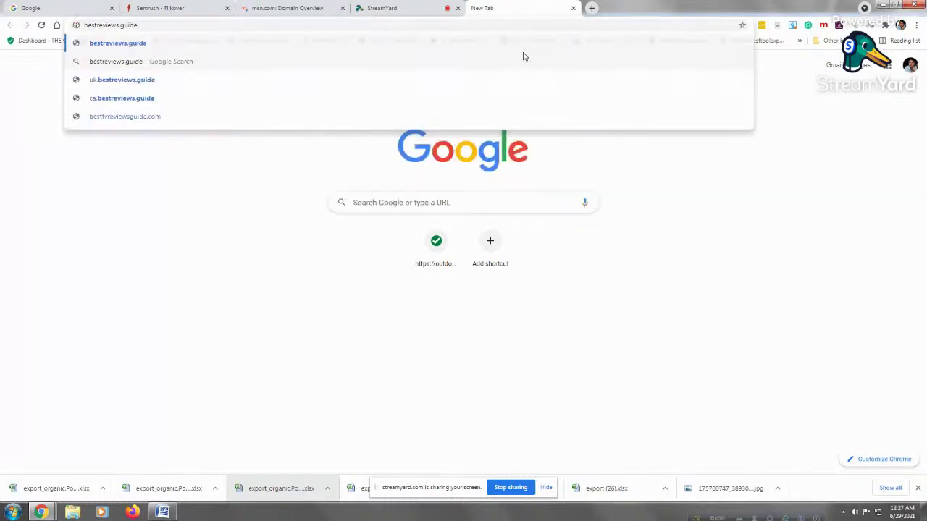
key(Escape)
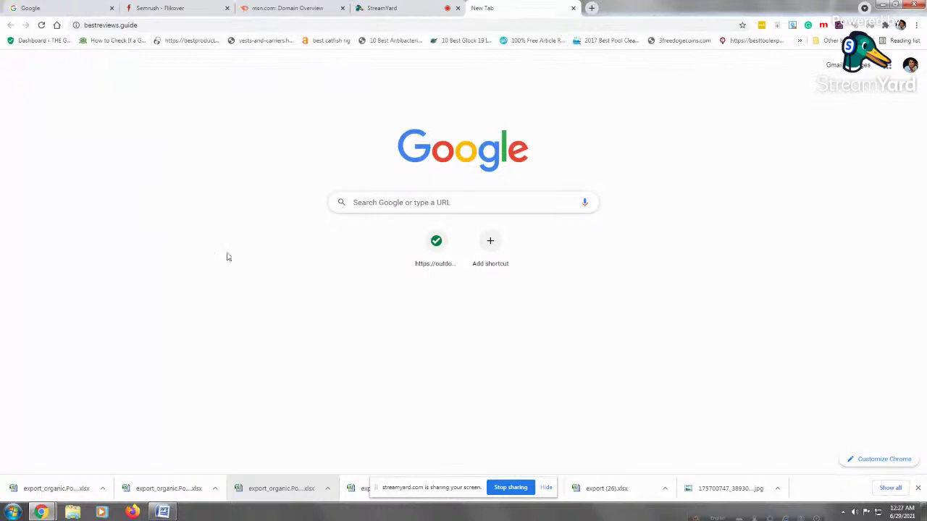
key(Return)
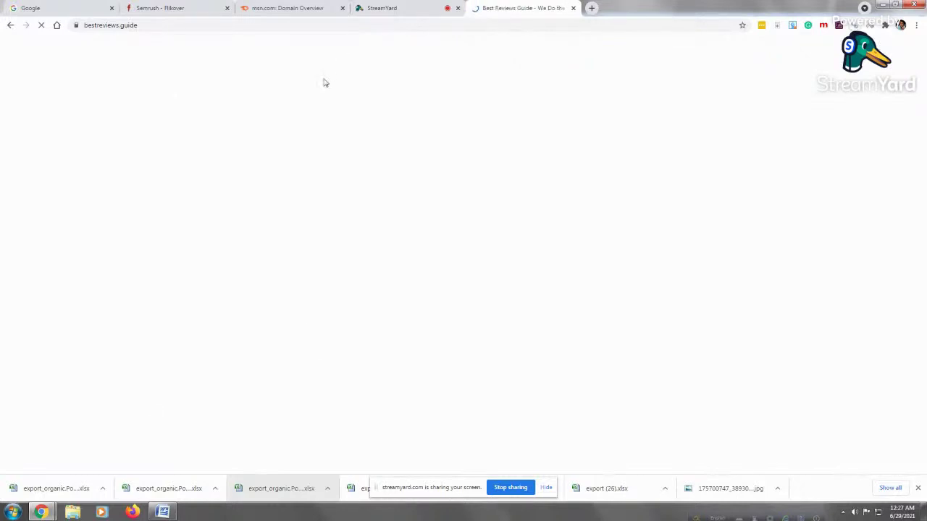
click(157, 26)
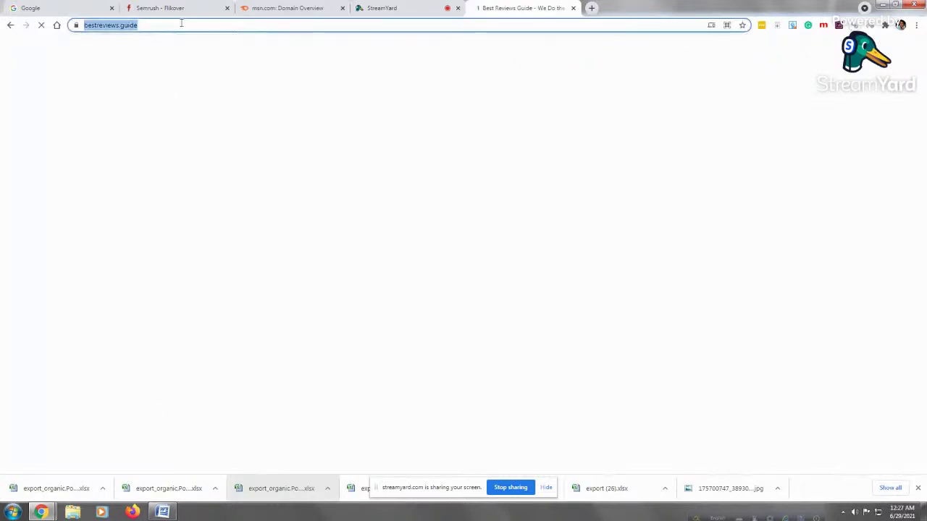
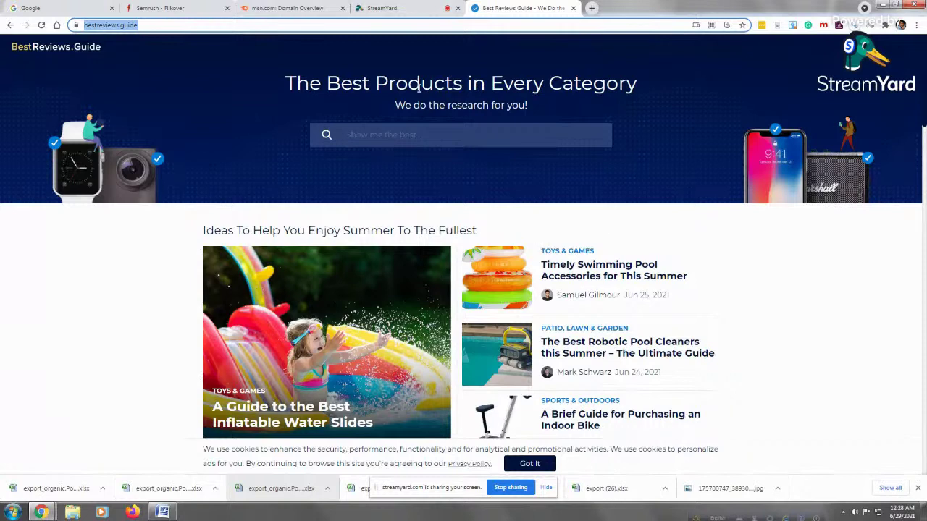
Step: Look over the organic traffic and keyword charts for msn.com in Semrush, and browse the article listings on the bestreviews.guide home page
click(272, 6)
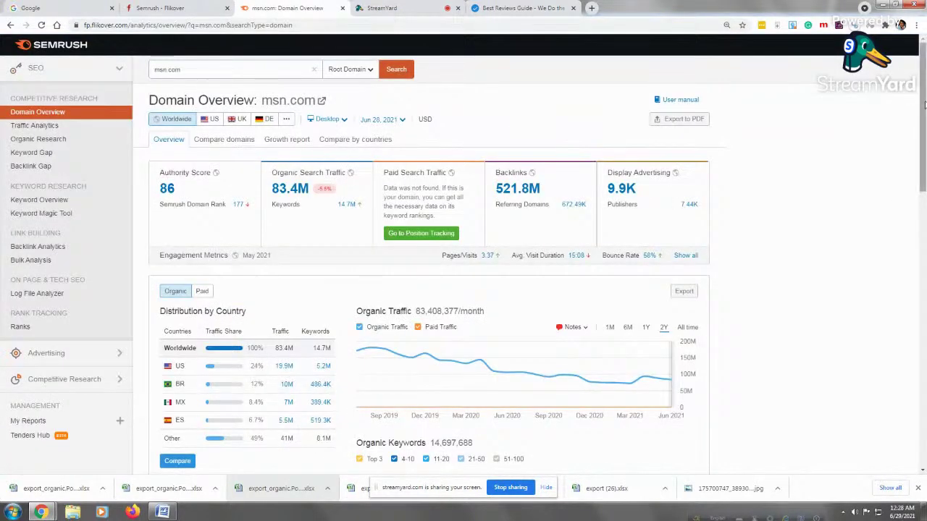
scroll(923, 144, down, 2)
drag(924, 144, 923, 176)
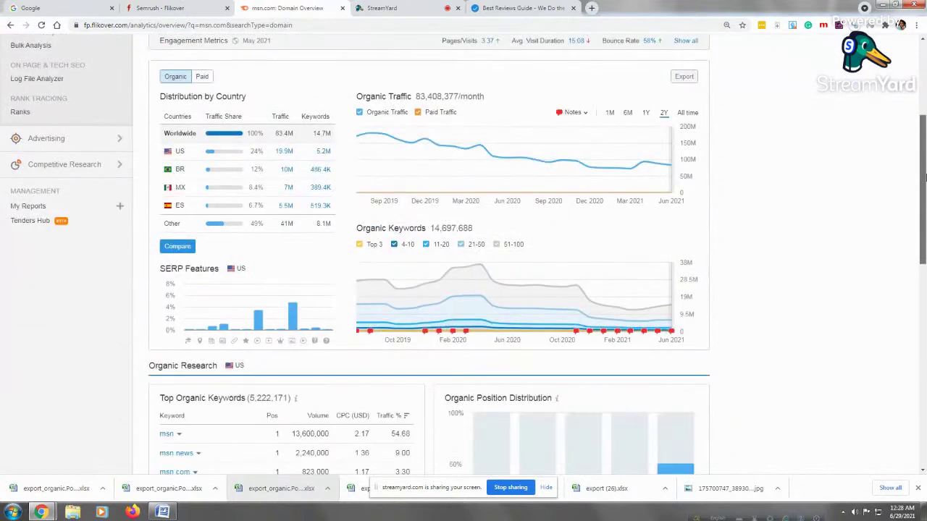
click(527, 7)
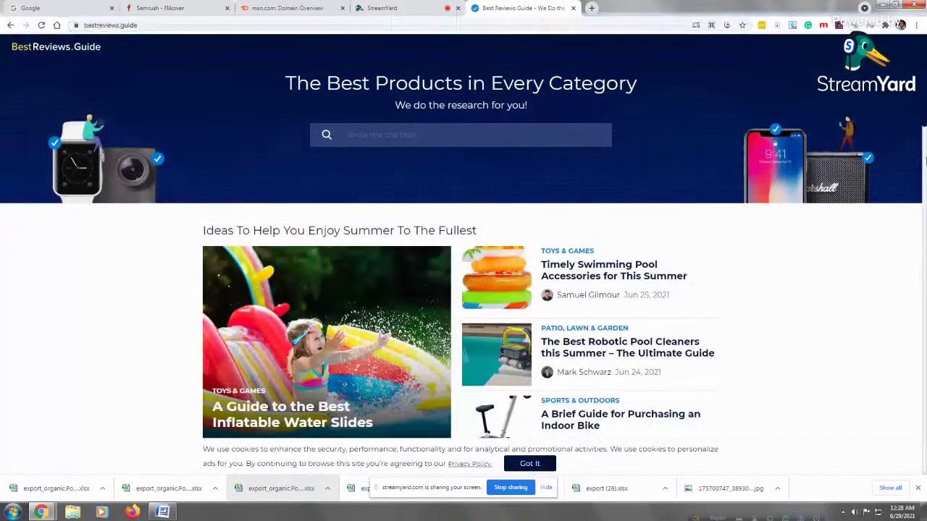
scroll(925, 239, down, 10)
scroll(924, 239, down, 1)
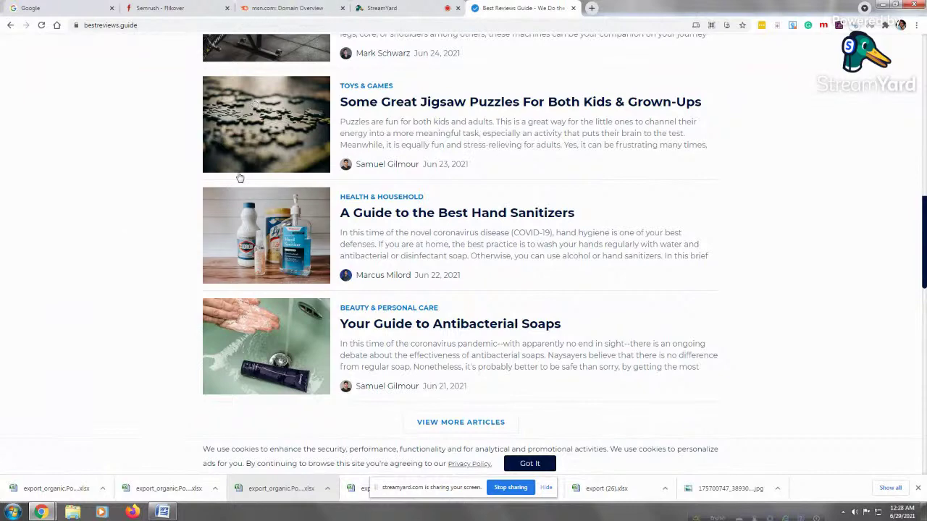
Step: Return to the msn.com overview in Semrush and open the detailed list of its top organic keywords
click(271, 6)
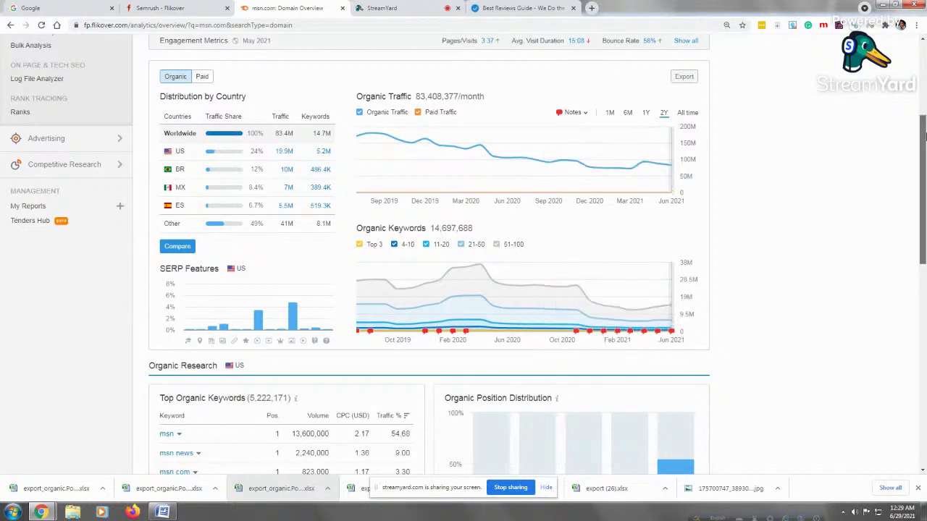
drag(923, 135, 916, 216)
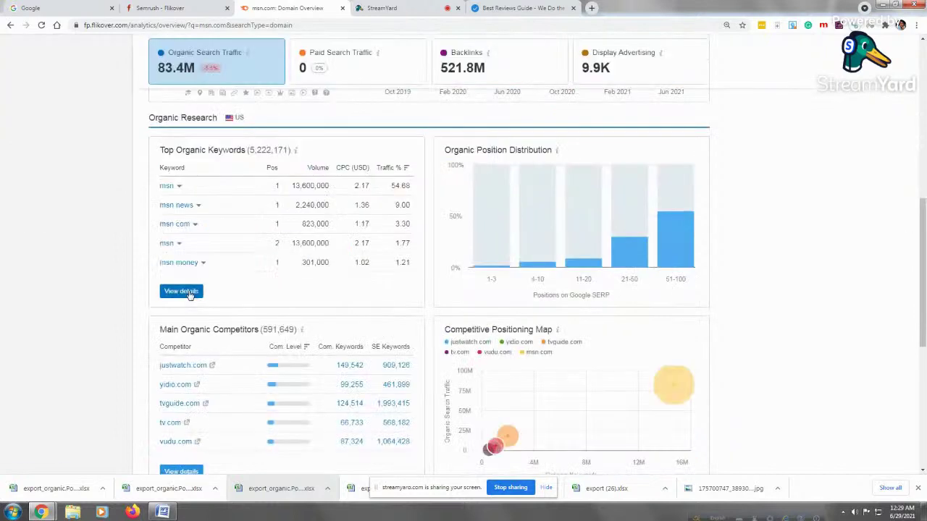
click(180, 291)
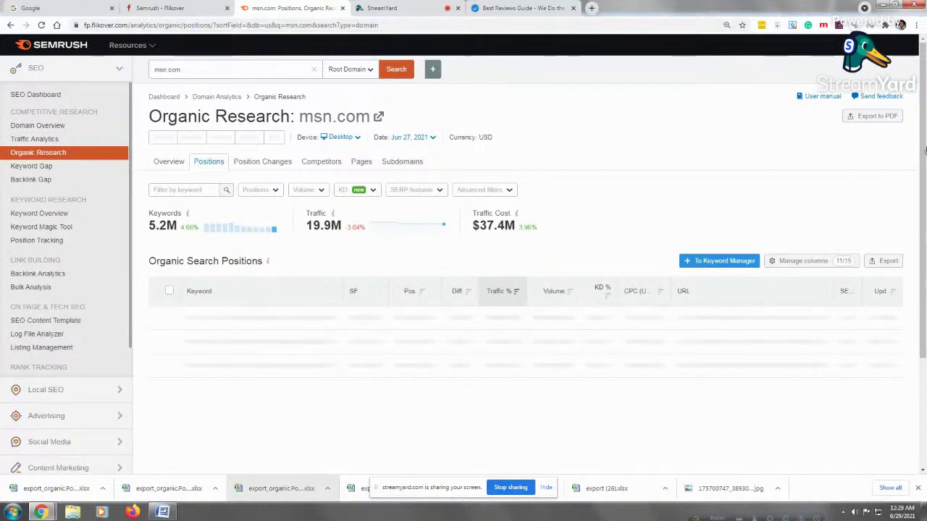
drag(924, 150, 925, 184)
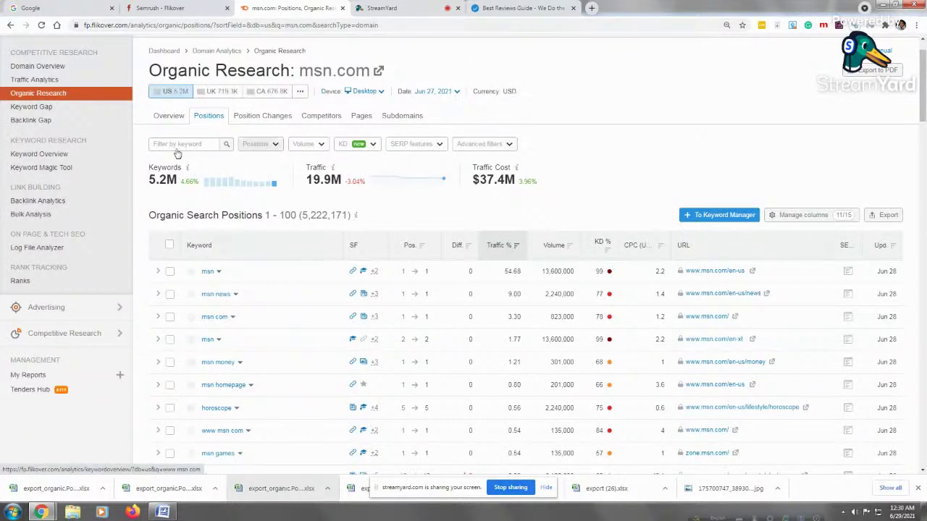
Step: Try to filter the msn.com organic keywords to a custom position range from 1 to 2
click(275, 144)
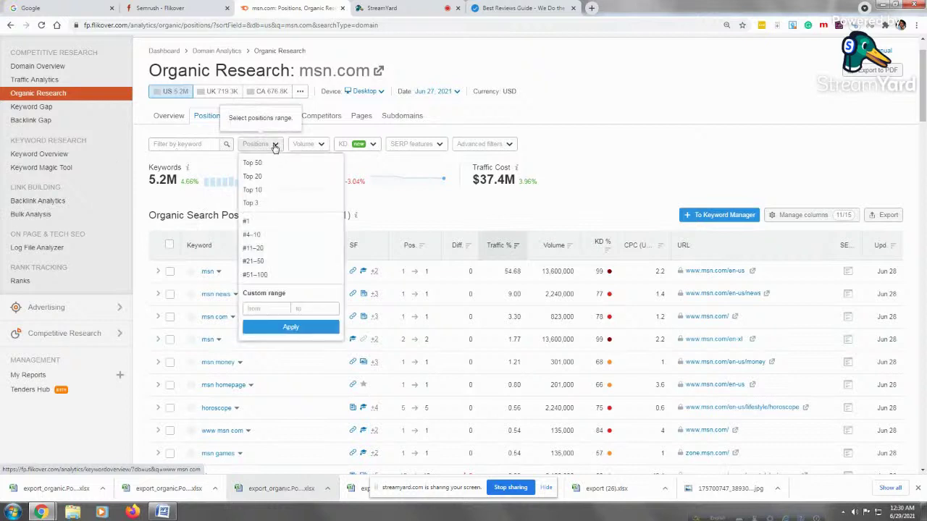
click(261, 309)
click(261, 309)
text(1)
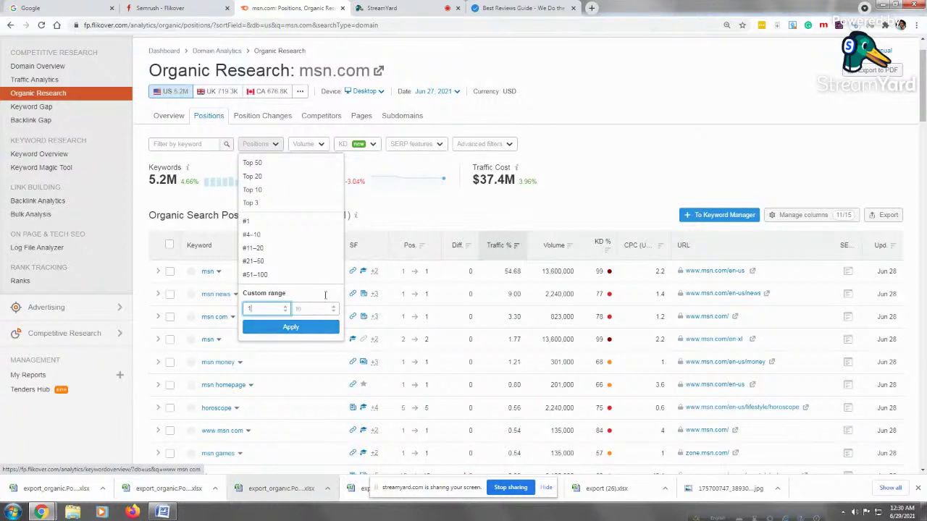
click(304, 310)
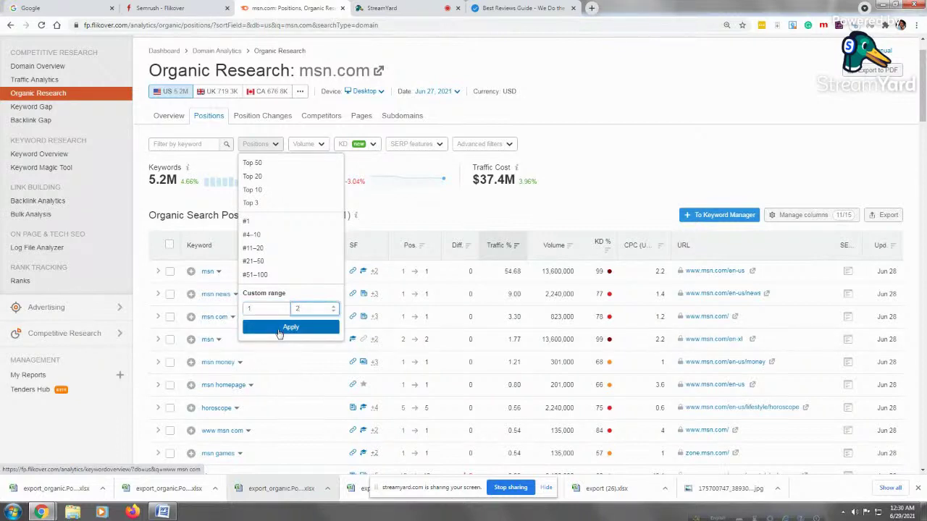
click(285, 330)
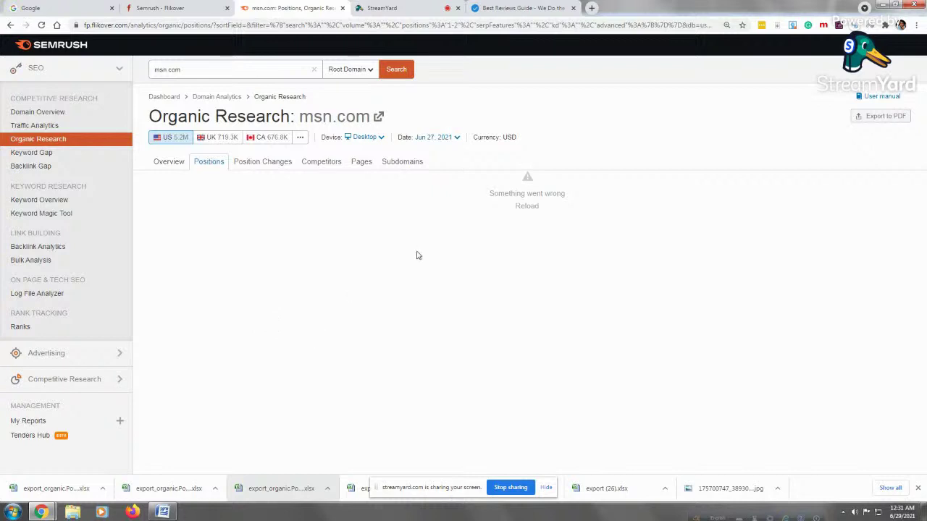
click(195, 70)
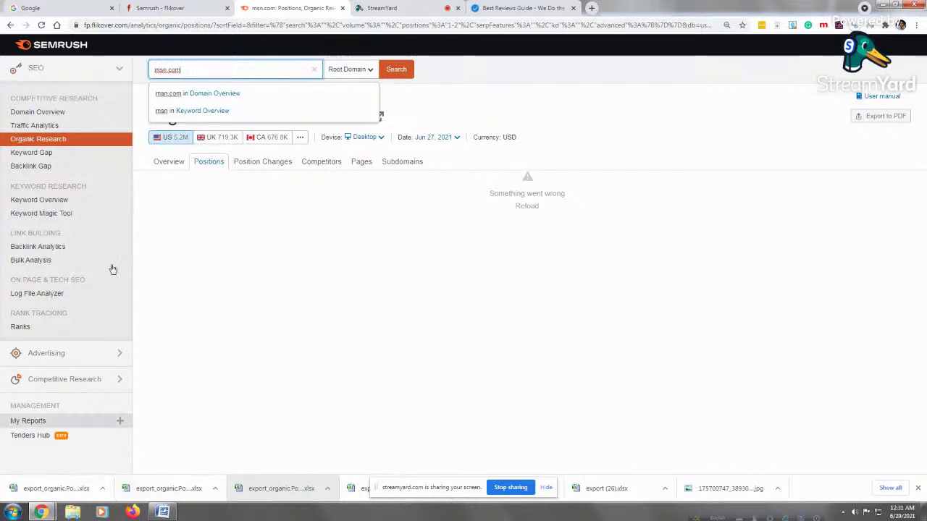
Step: Switch to the StreamYard studio and change the broadcast to the solo layout showing only the host
click(384, 8)
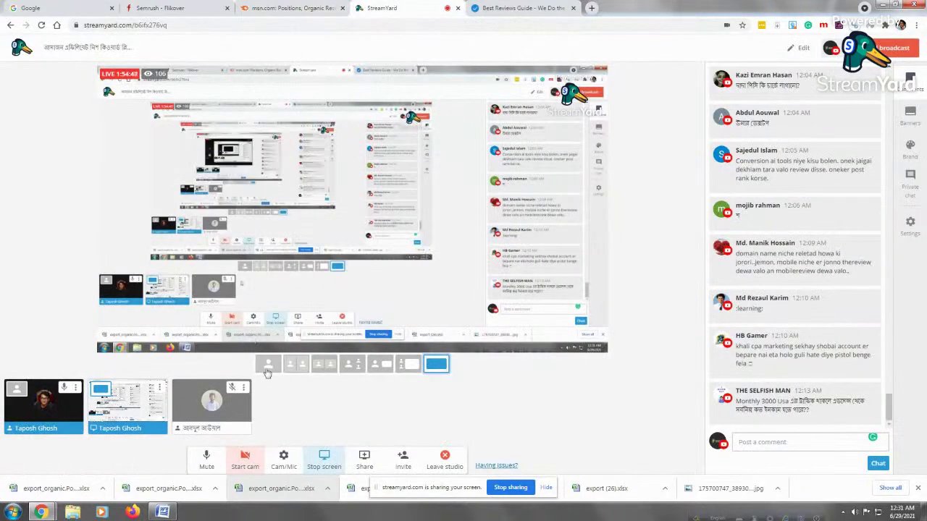
click(267, 364)
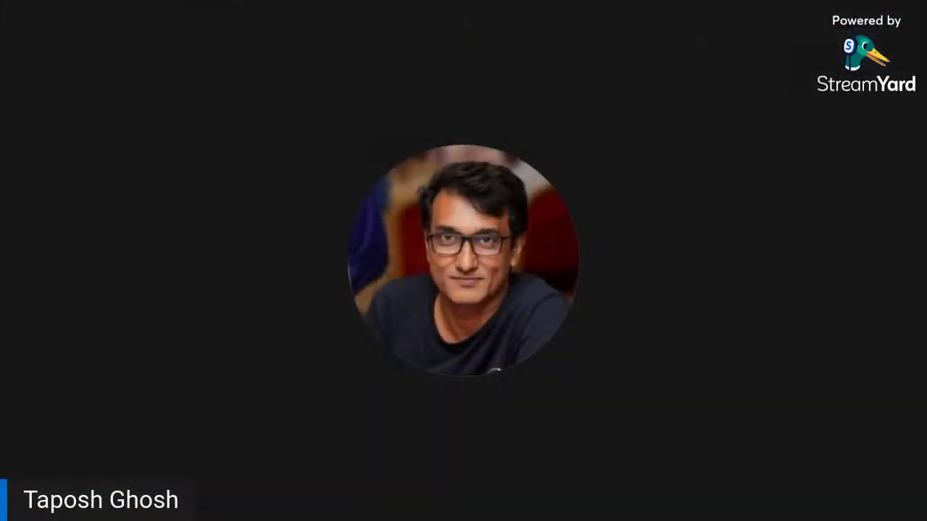
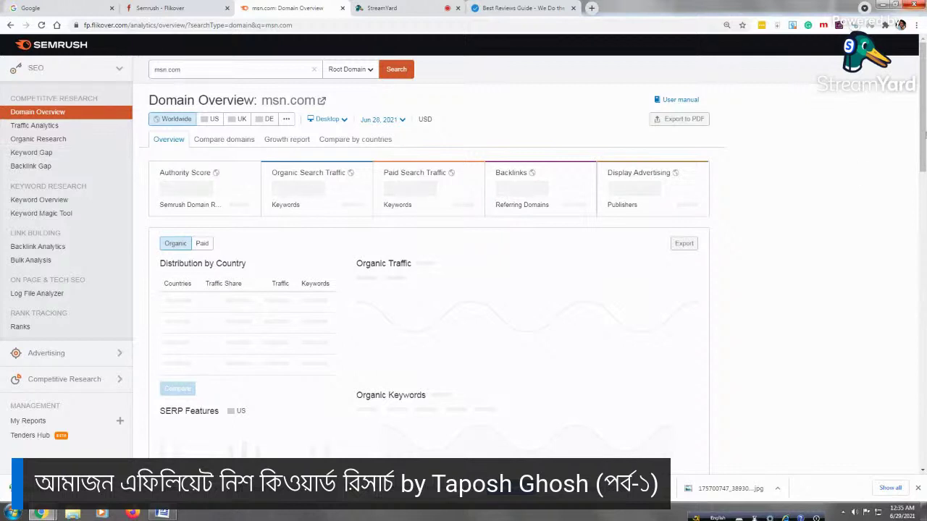
Step: Open the detailed list of top organic keywords from the msn.com domain overview
scroll(924, 119, down, 1)
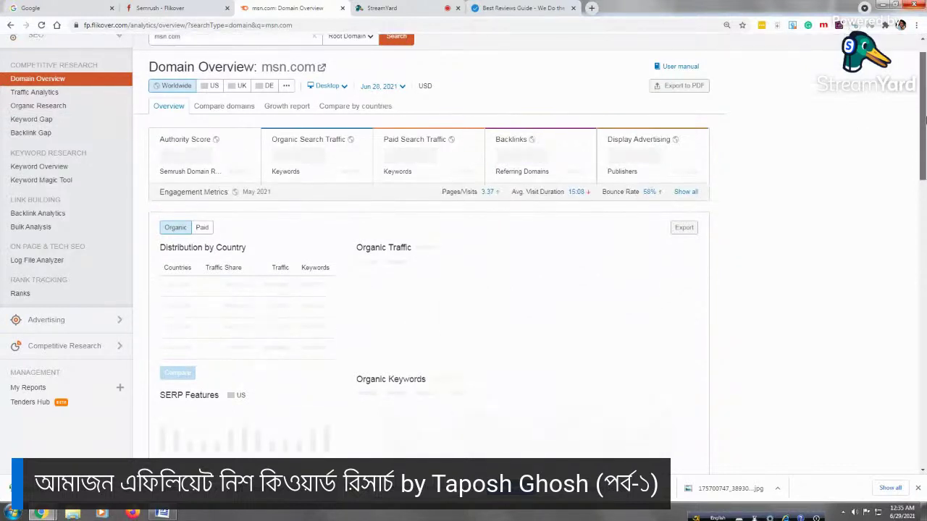
scroll(498, 456, down, 1)
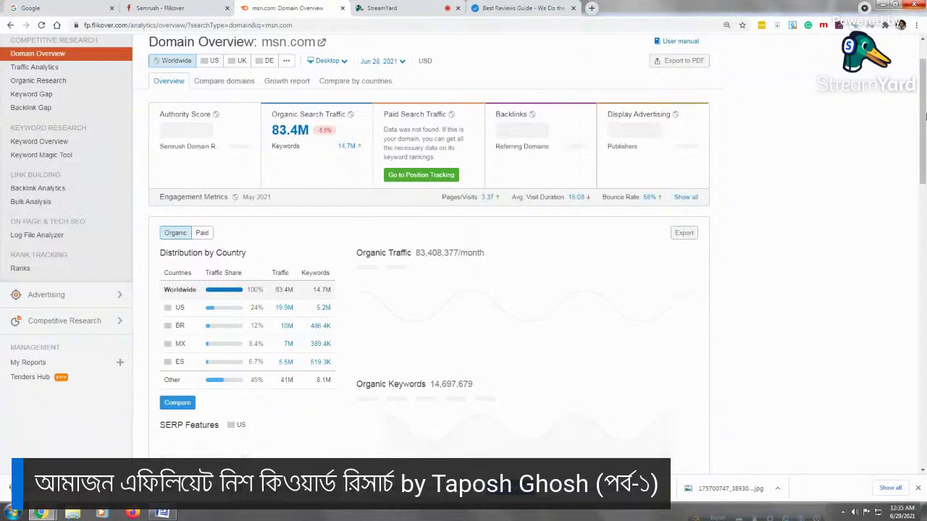
drag(923, 116, 924, 256)
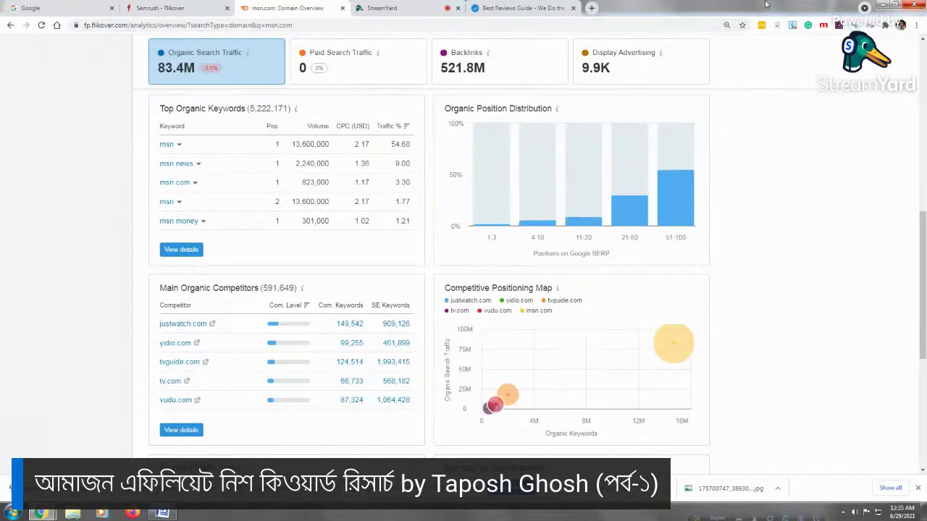
drag(924, 250, 924, 176)
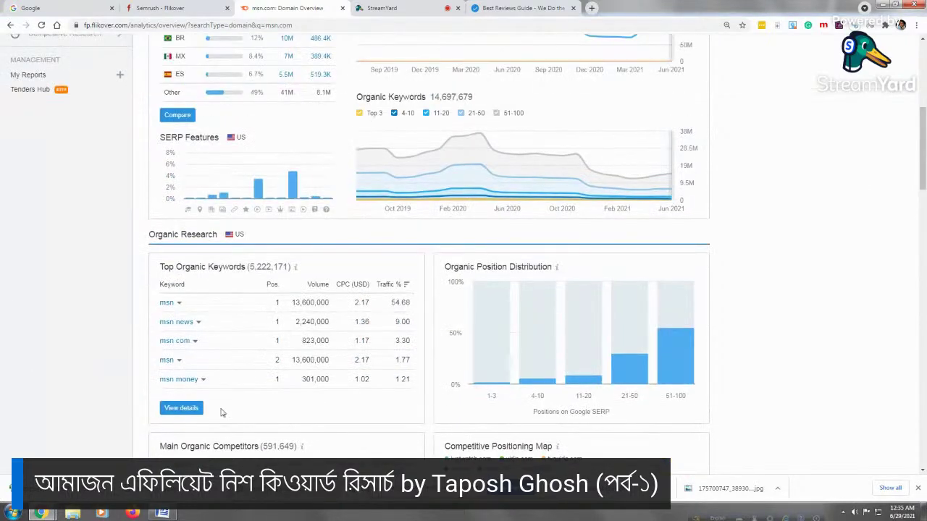
click(181, 408)
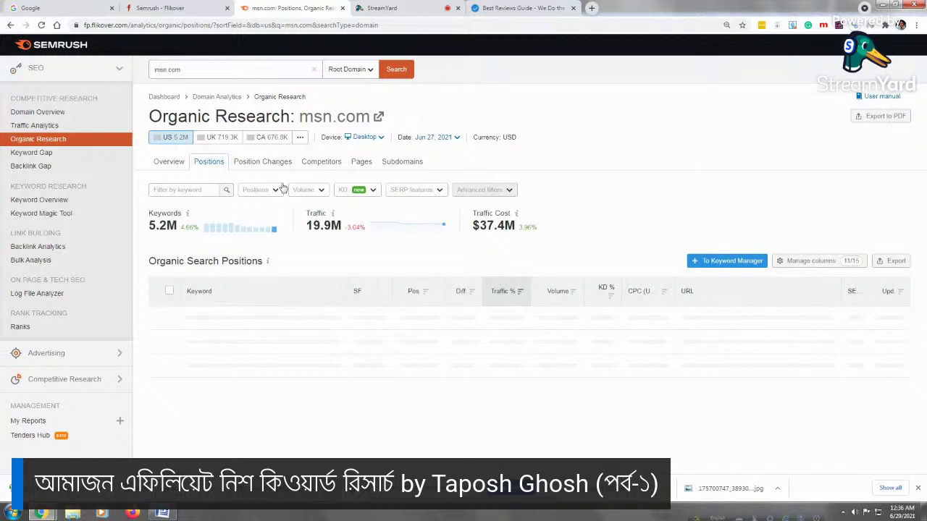
Step: Apply an advanced filter to the msn.com organic keywords that includes only keywords beginning with "best"
click(496, 196)
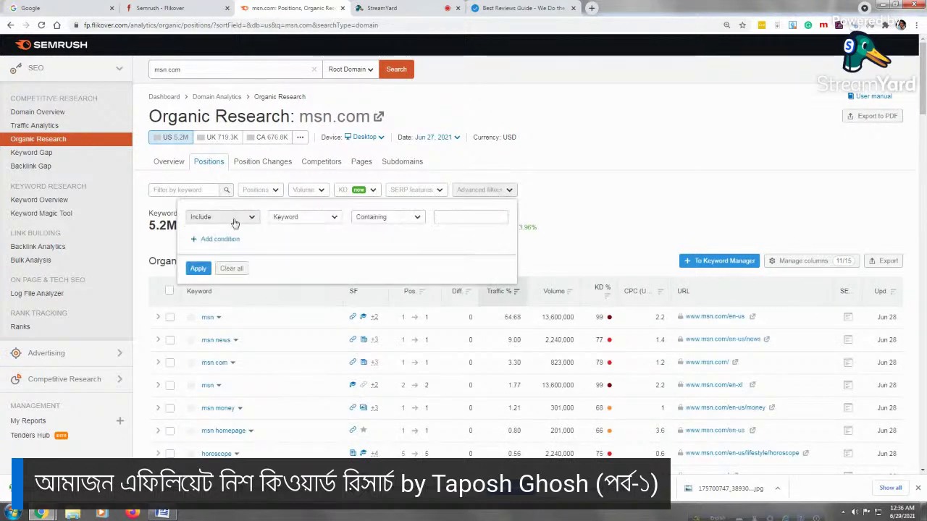
key(Escape)
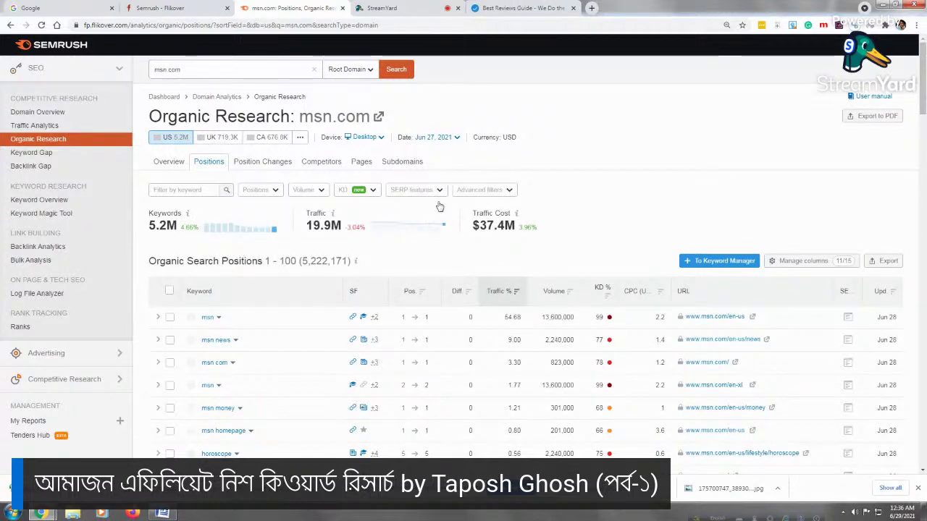
click(509, 191)
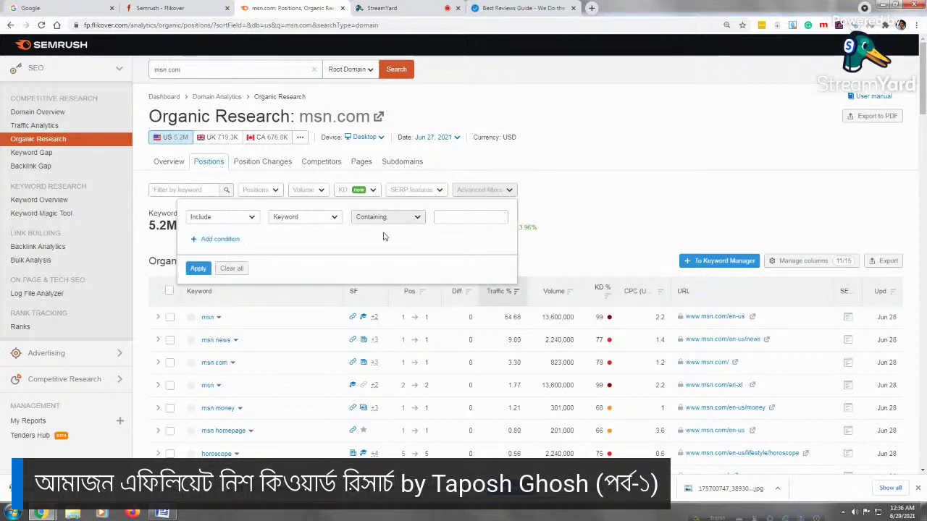
click(417, 217)
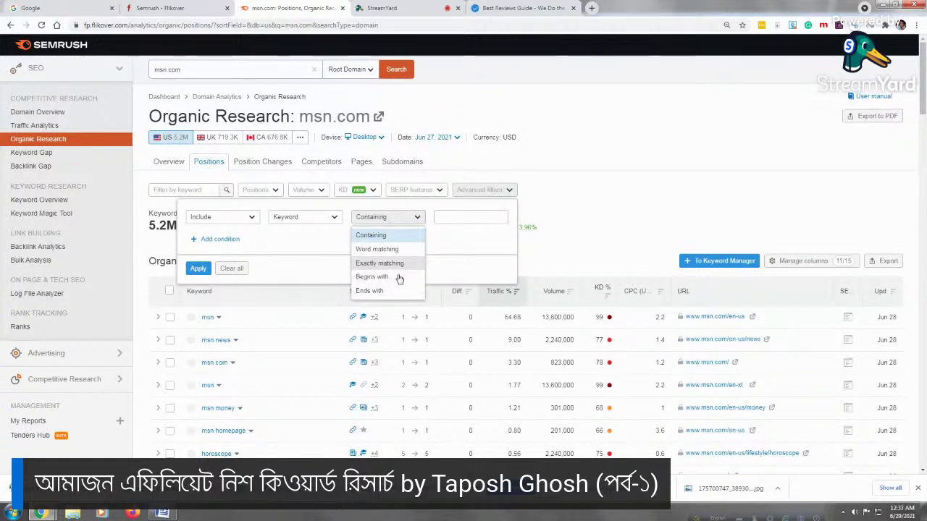
click(371, 276)
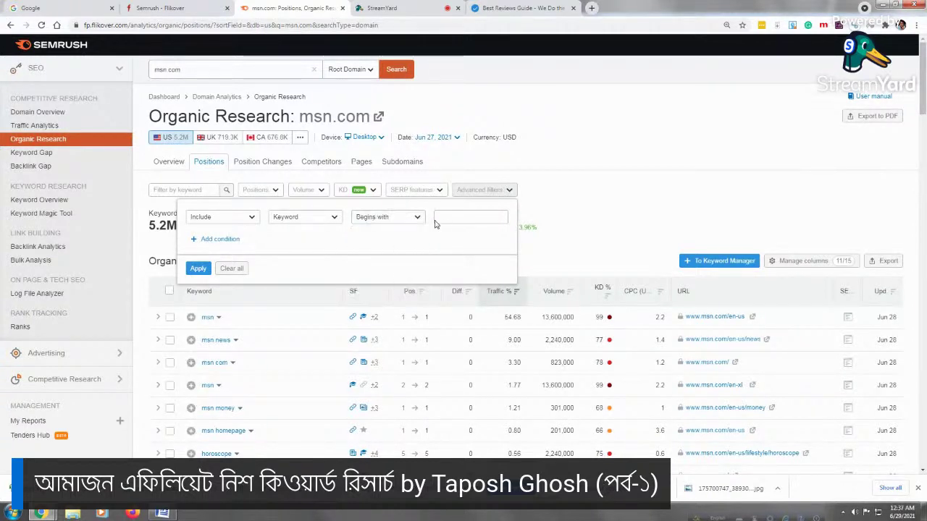
click(439, 219)
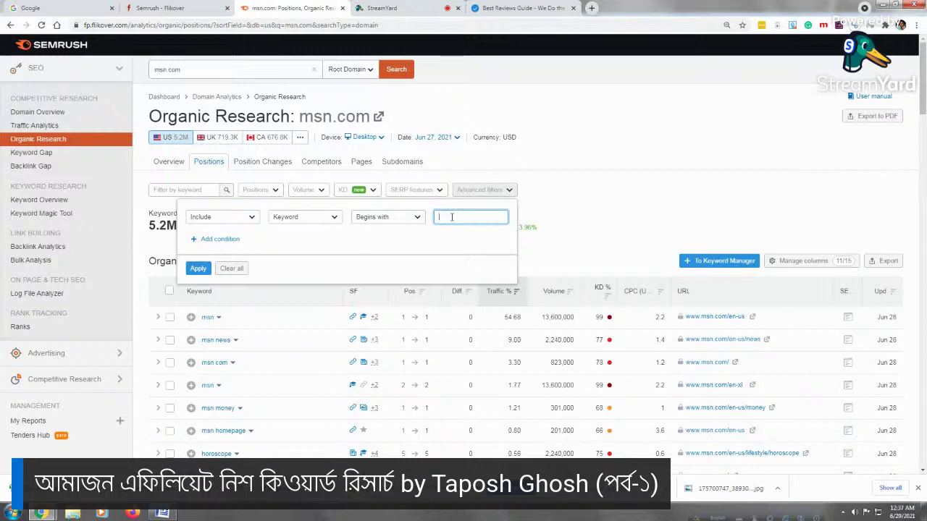
text(bes)
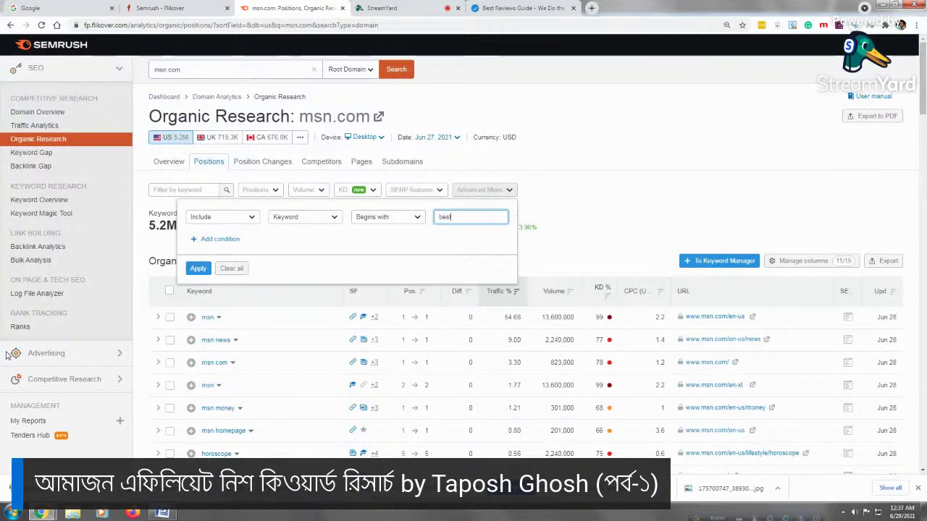
text(t)
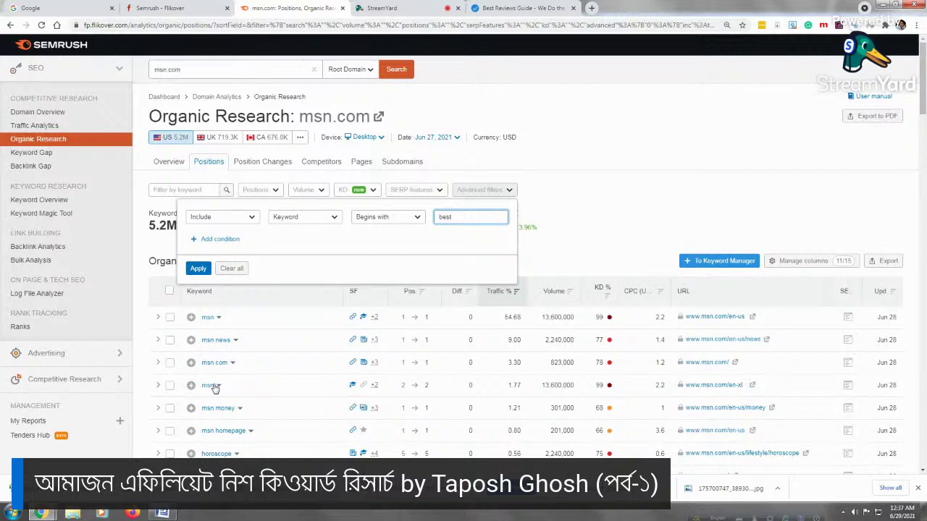
key(Return)
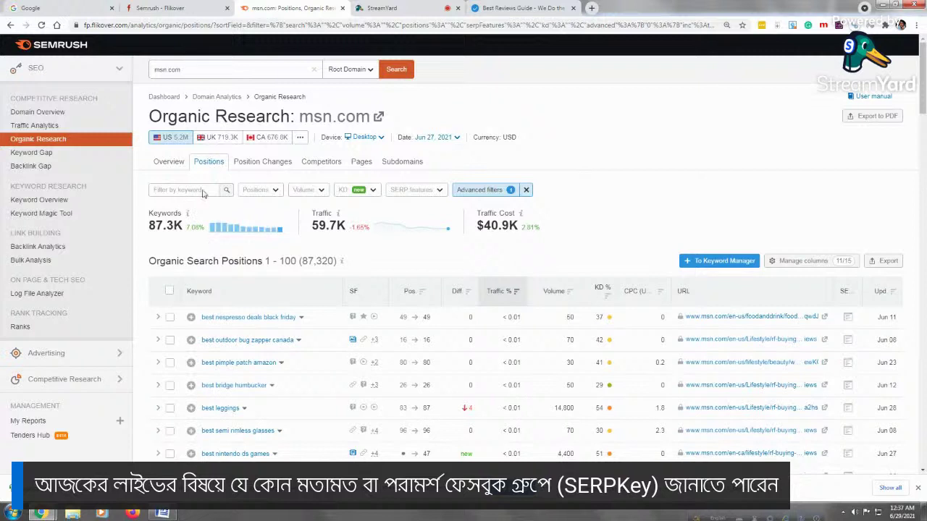
Step: Filter the "best" keywords to a custom position range from 1 to 5
click(246, 192)
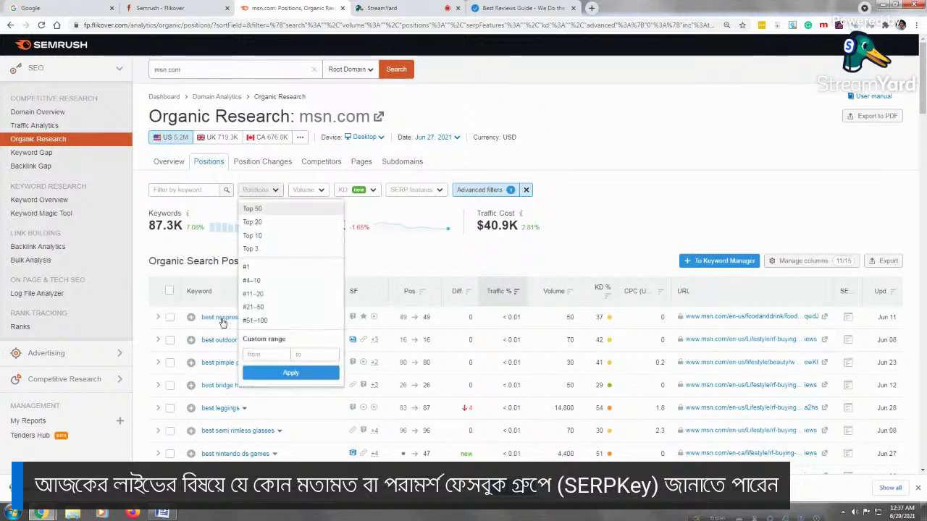
click(268, 352)
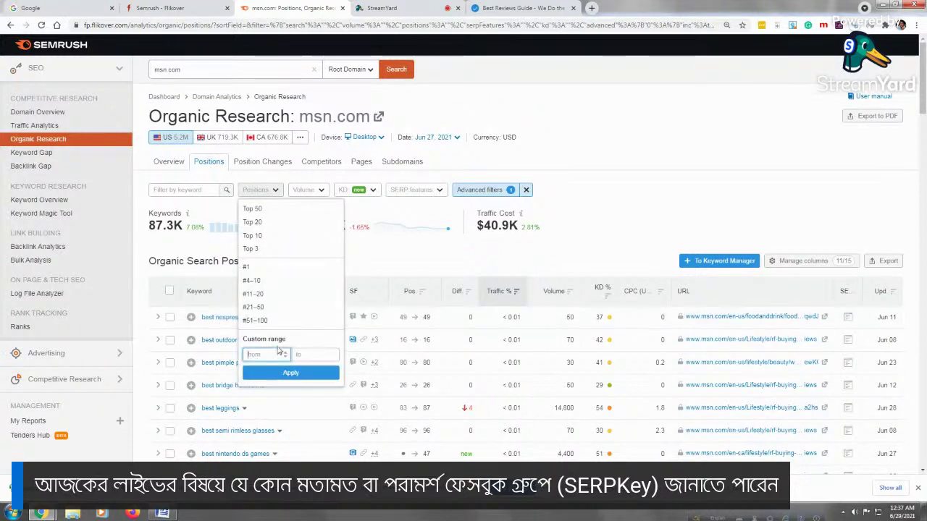
text(1)
click(311, 354)
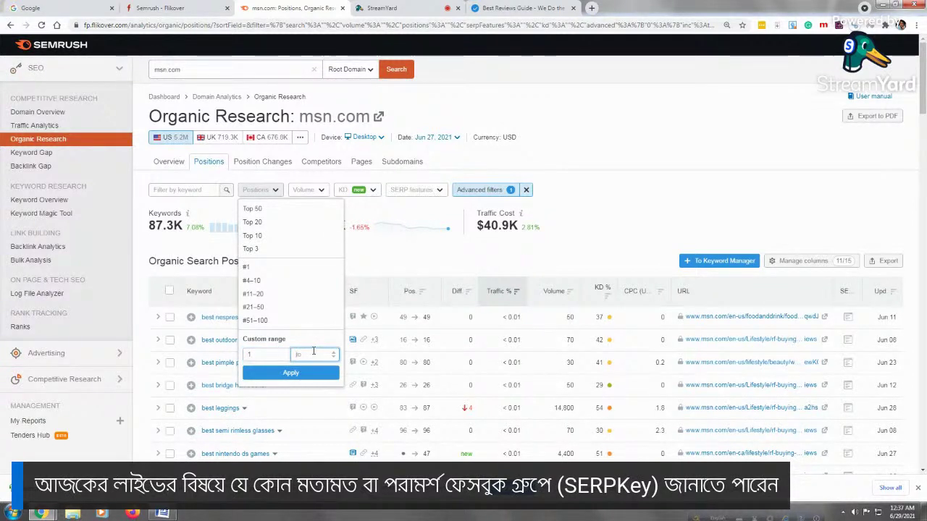
text(8)
click(290, 375)
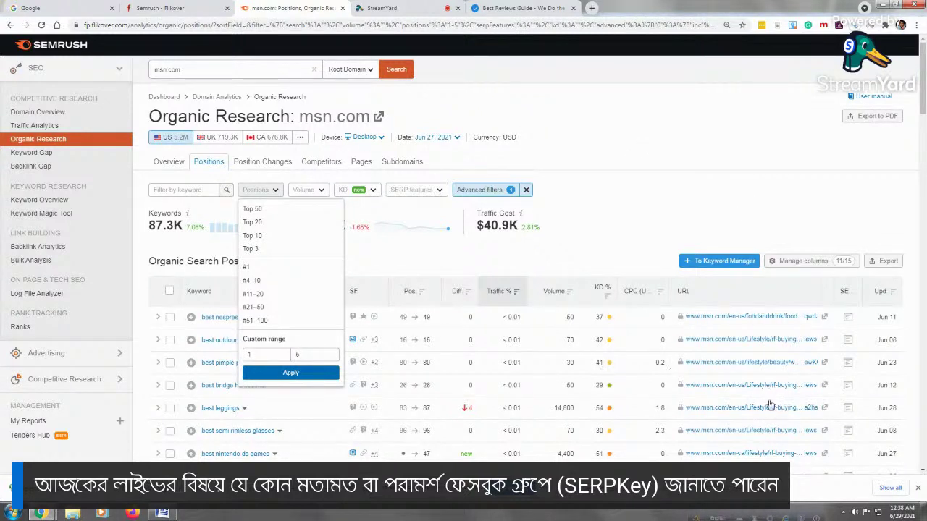
key(Return)
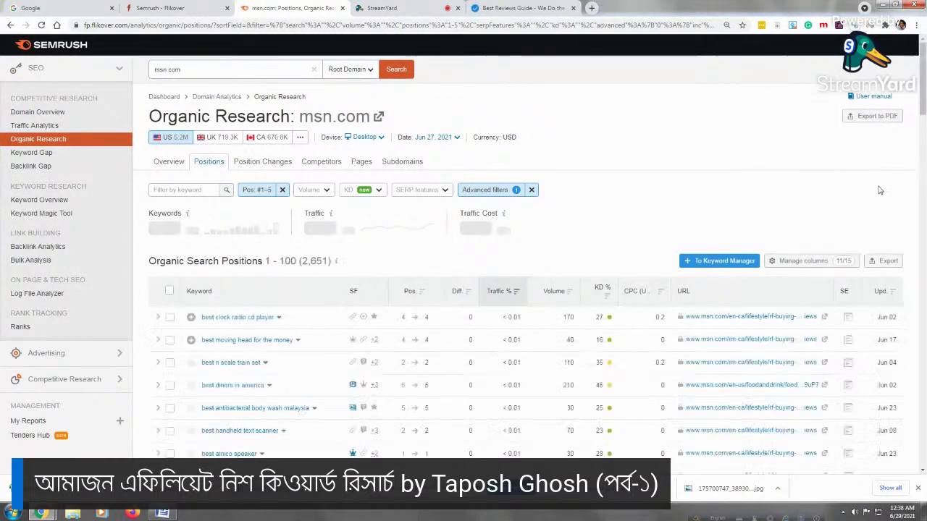
Step: Open the msn.com page ranking for "best clock radio cd player", check its URL, and return to the Semrush keyword list
scroll(924, 149, down, 3)
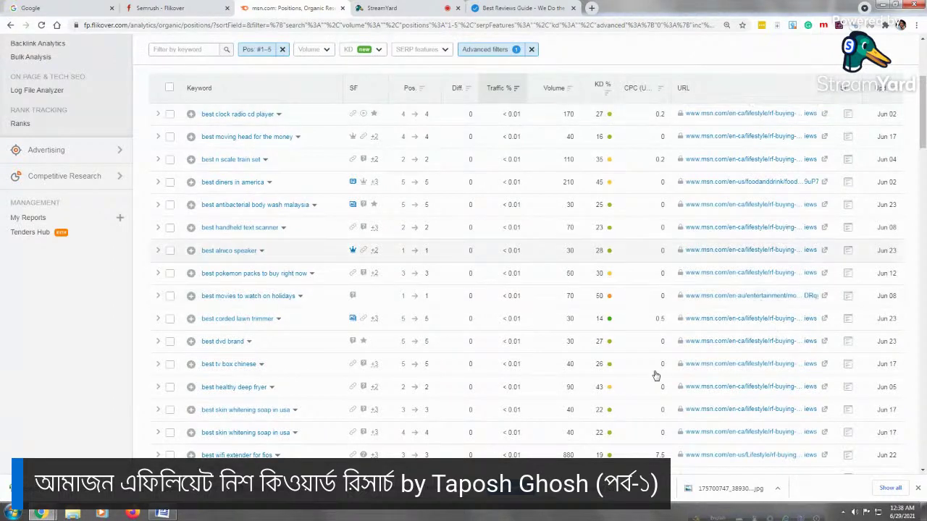
click(825, 116)
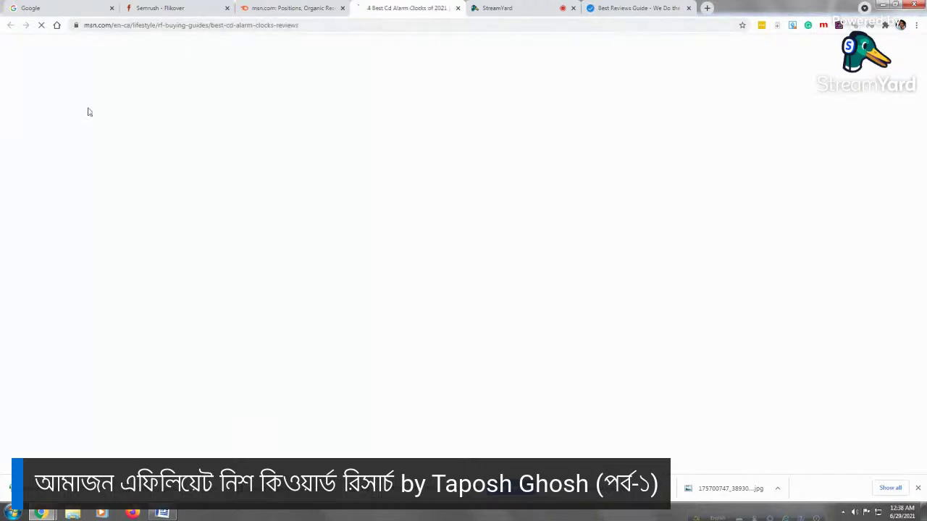
click(134, 29)
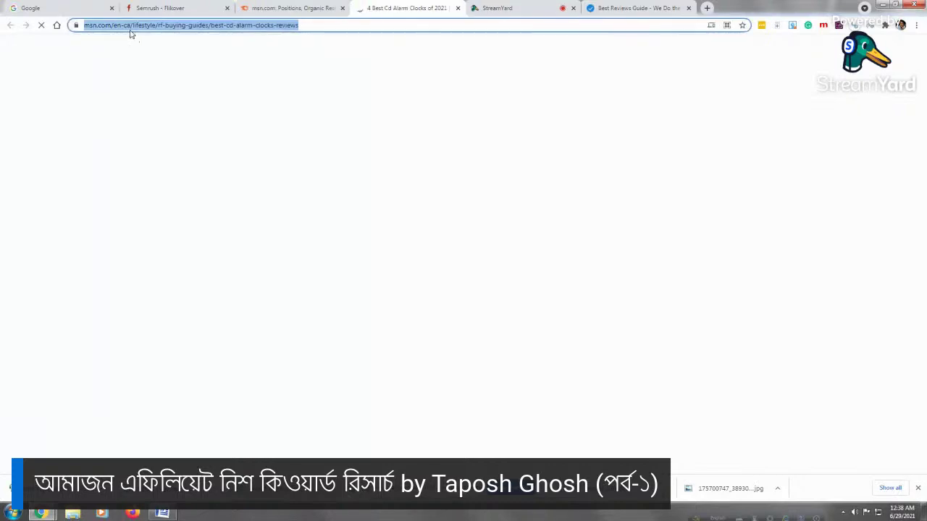
click(299, 9)
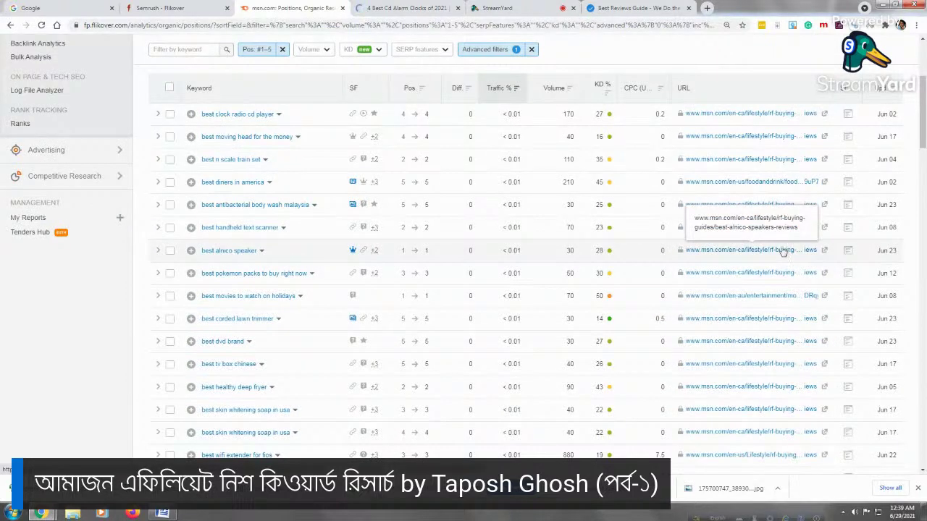
Step: Look through the first page of filtered msn.com keywords and their ranking URLs
scroll(782, 251, up, 3)
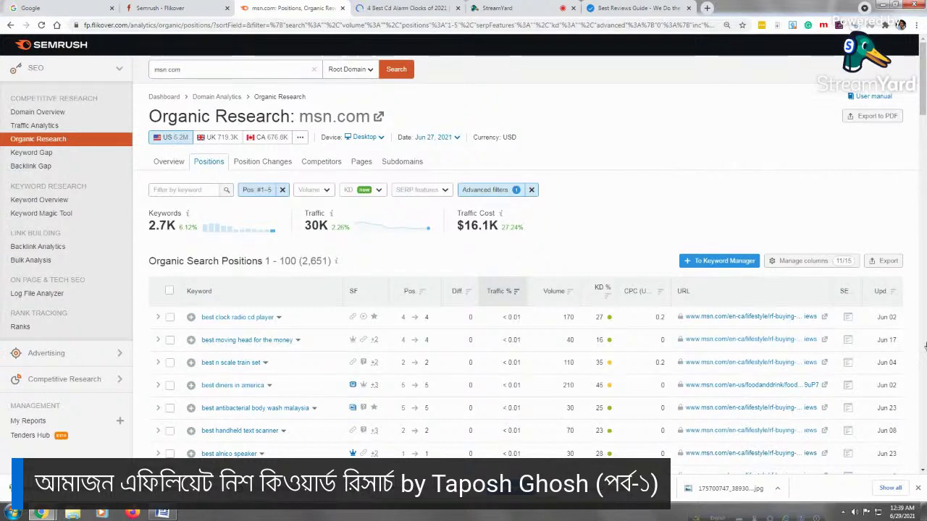
scroll(704, 323, down, 20)
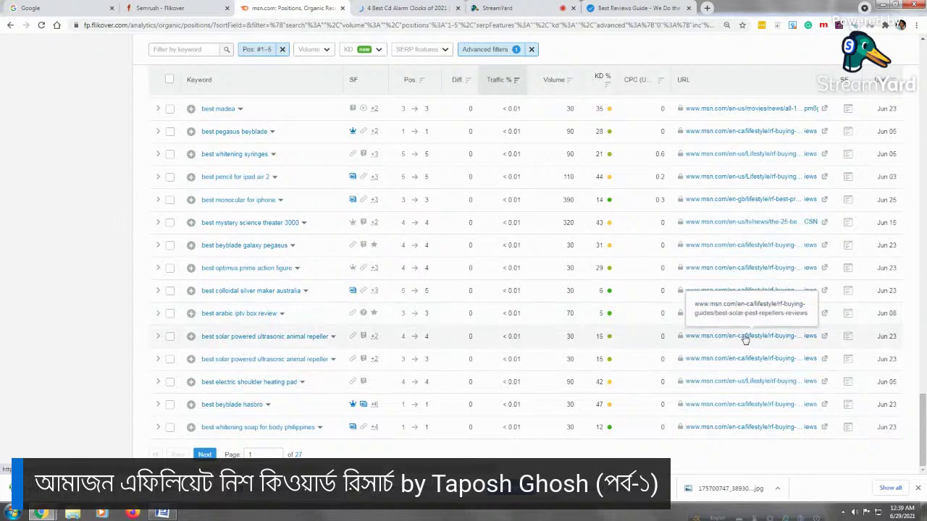
drag(924, 463, 924, 76)
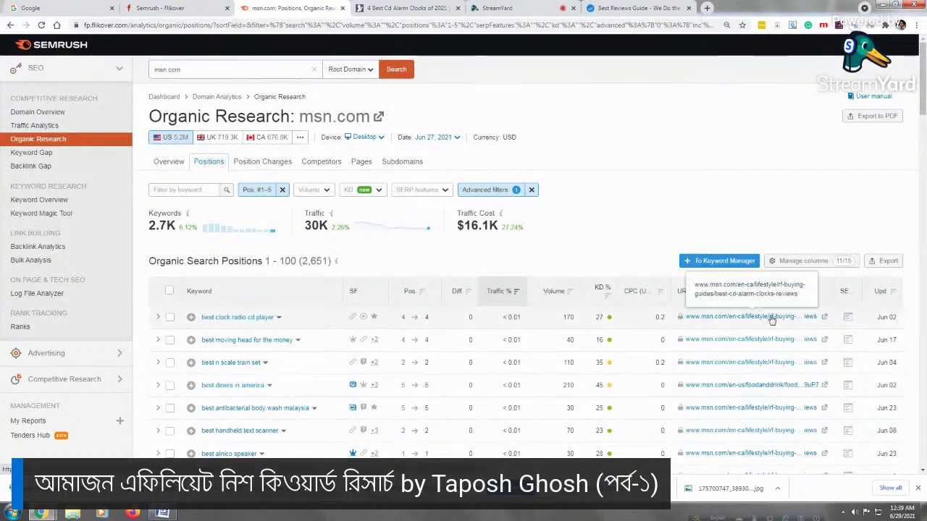
scroll(919, 108, down, 1)
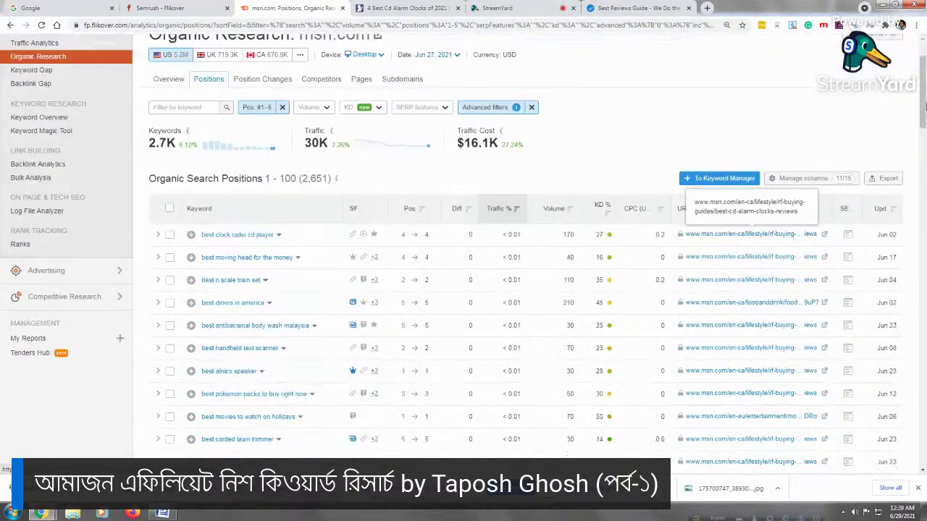
drag(923, 106, 924, 434)
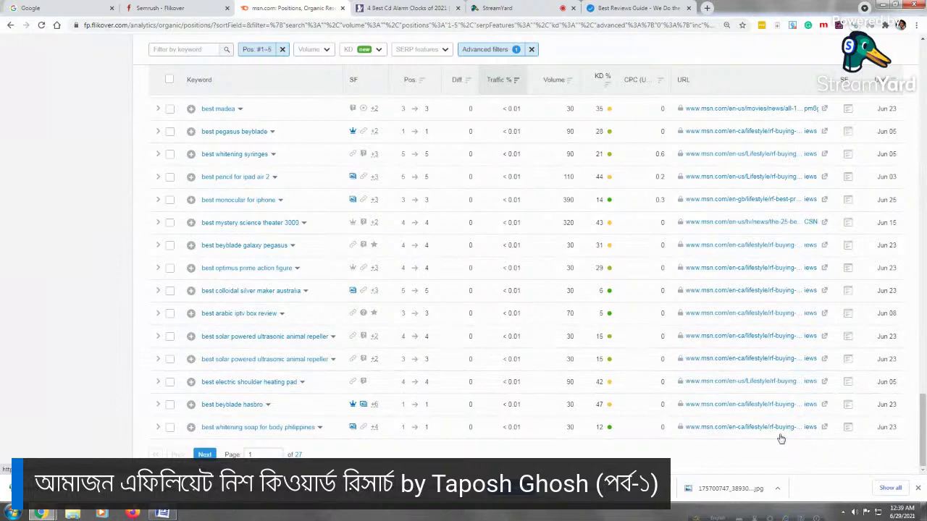
Step: Export all of the filtered msn.com keywords to an Excel file
drag(922, 427, 921, 76)
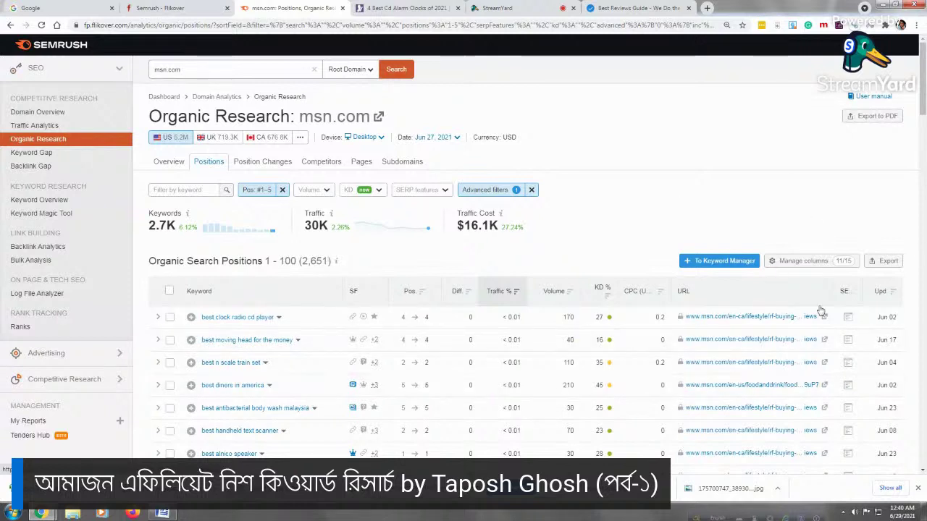
click(884, 269)
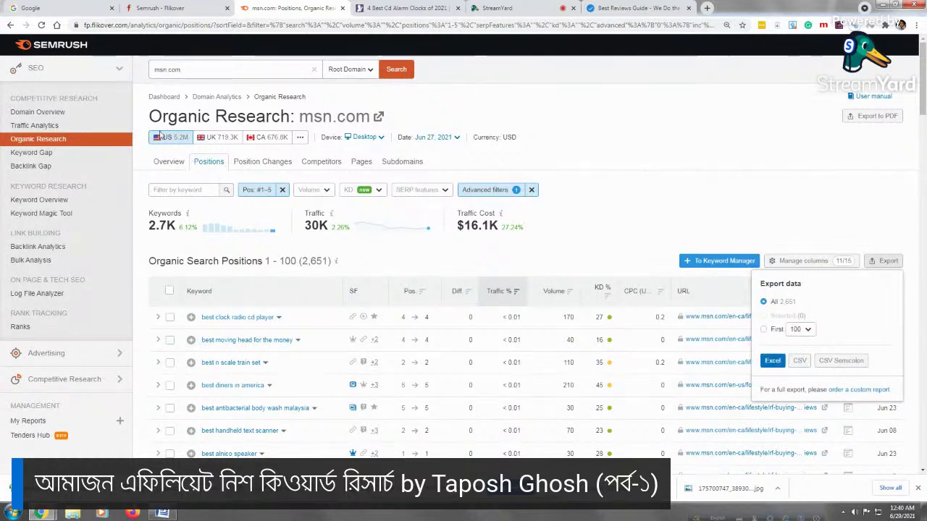
click(279, 396)
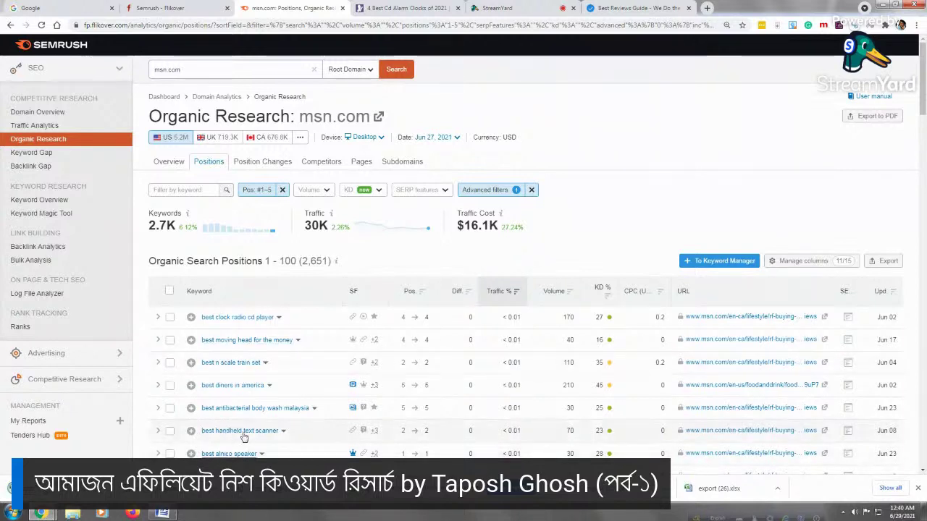
Step: Copy the keyword "best handheld text scanner" from the Semrush list and search for it on google.com
drag(202, 431, 283, 432)
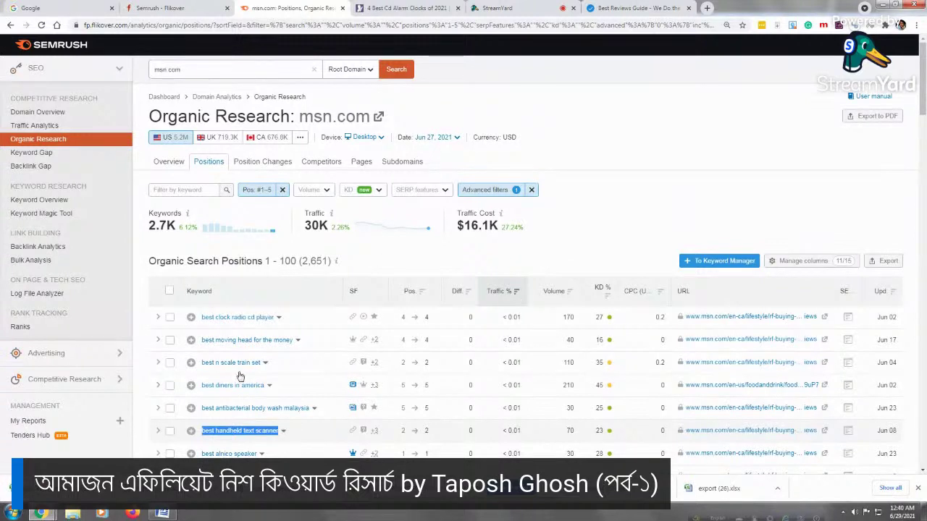
right_click(224, 432)
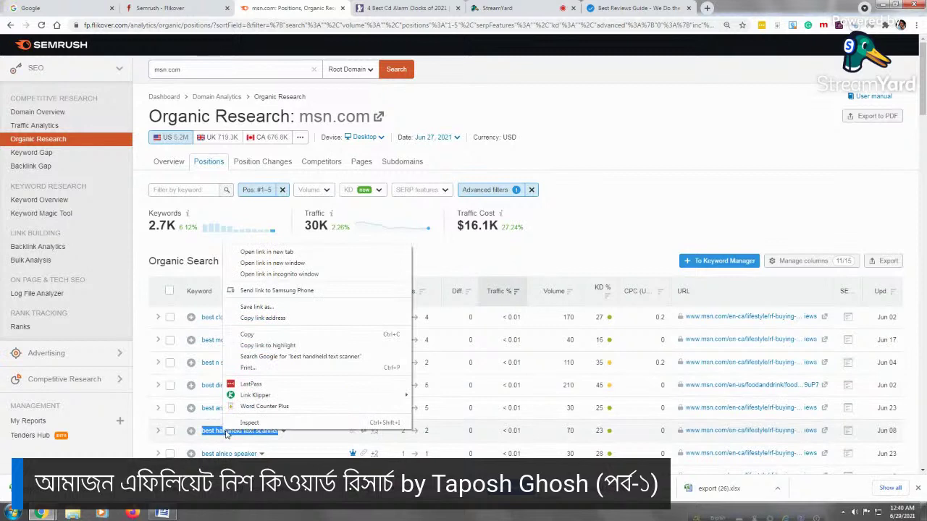
click(262, 335)
click(52, 7)
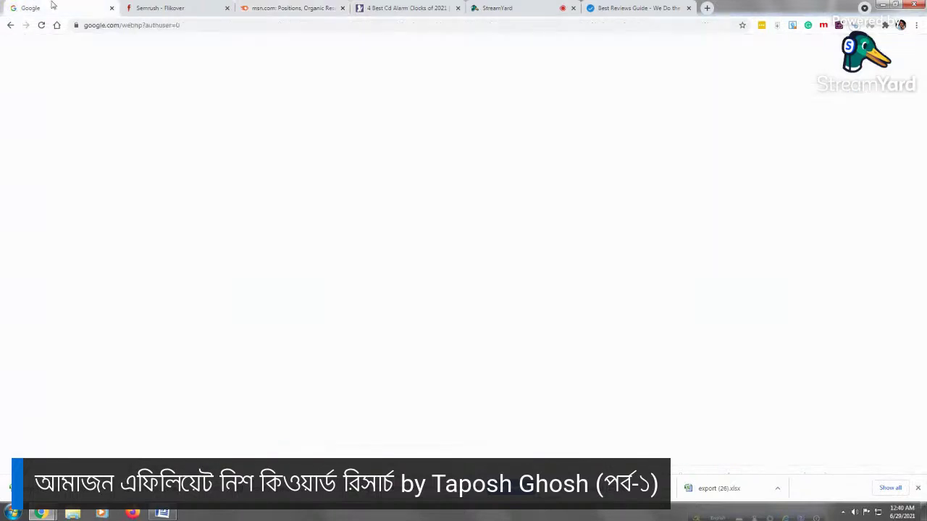
right_click(350, 227)
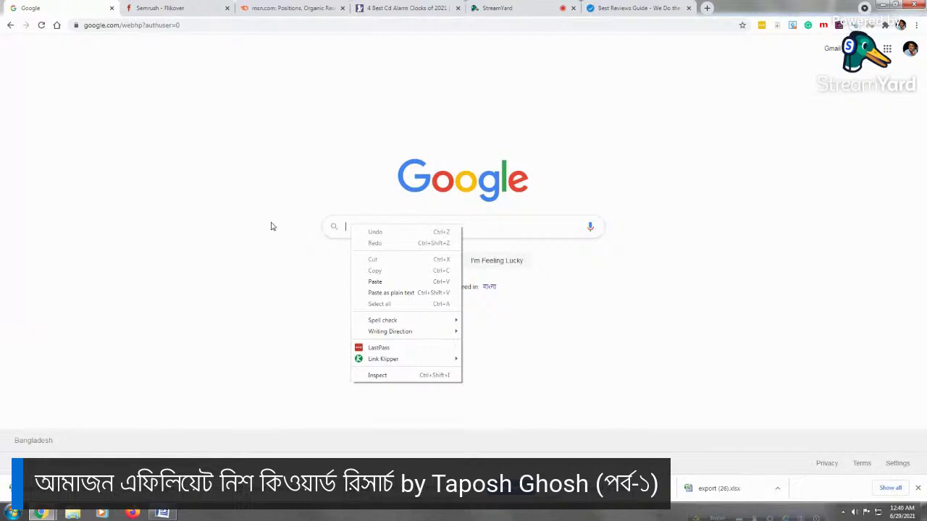
click(207, 28)
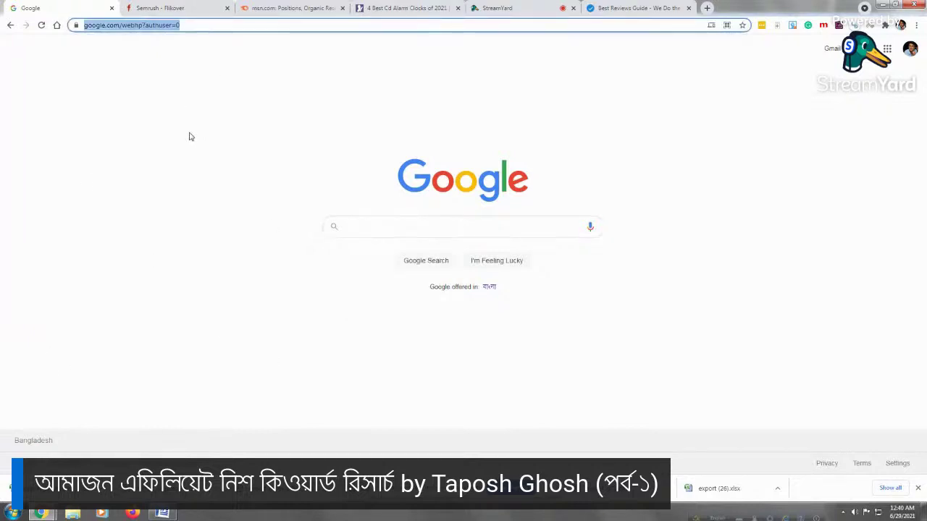
text(goo)
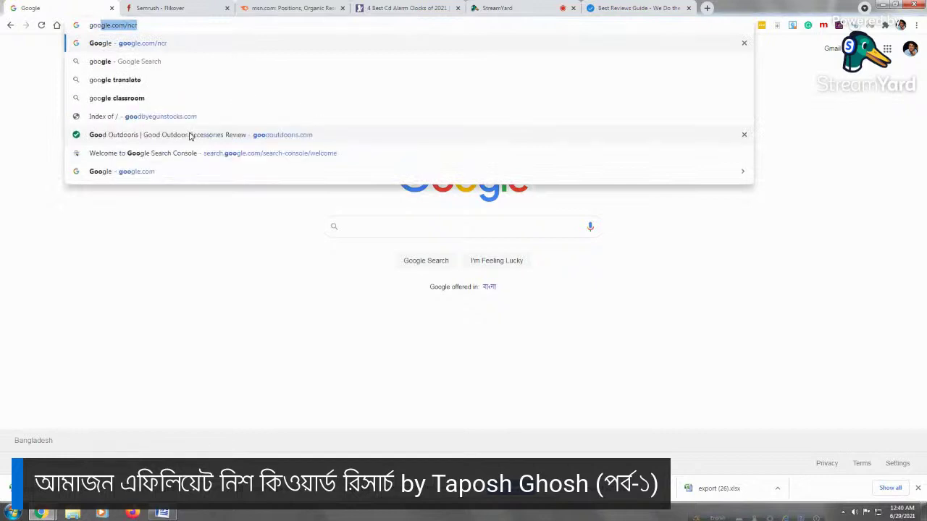
click(202, 50)
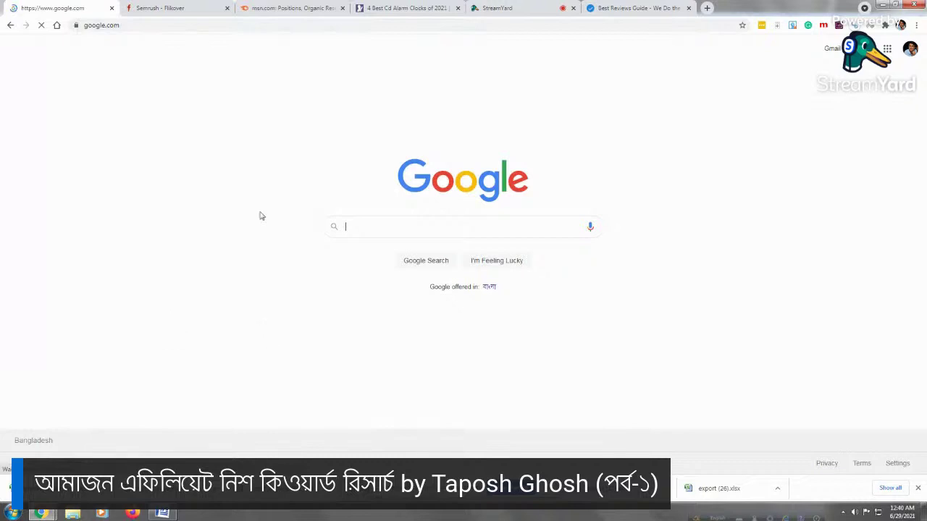
right_click(375, 227)
click(404, 287)
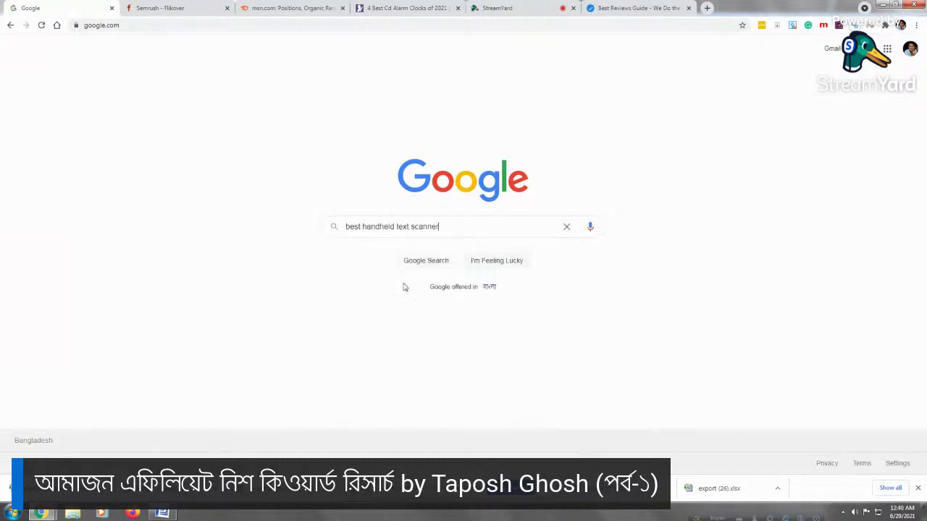
key(Return)
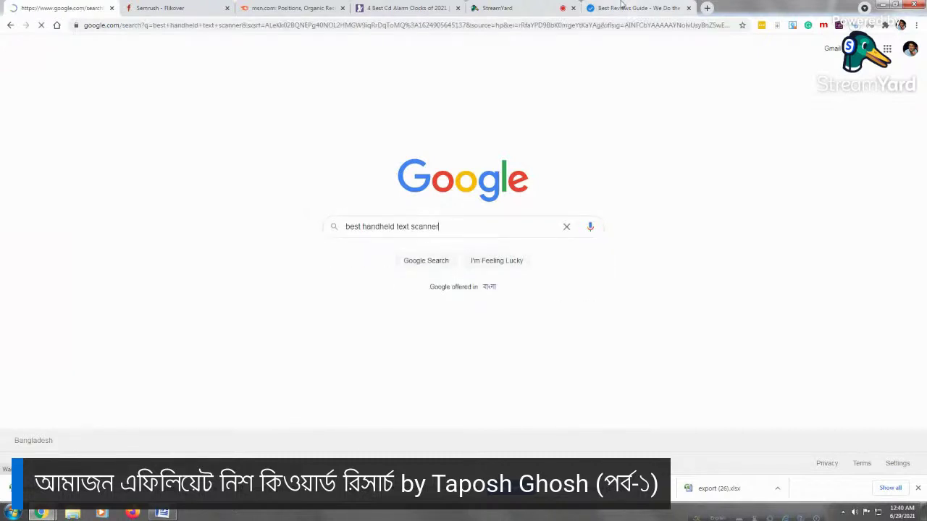
Step: Rerun the Google search with "&gl=us" added to its URL and look for the msn.com page among the results
click(410, 29)
key(End)
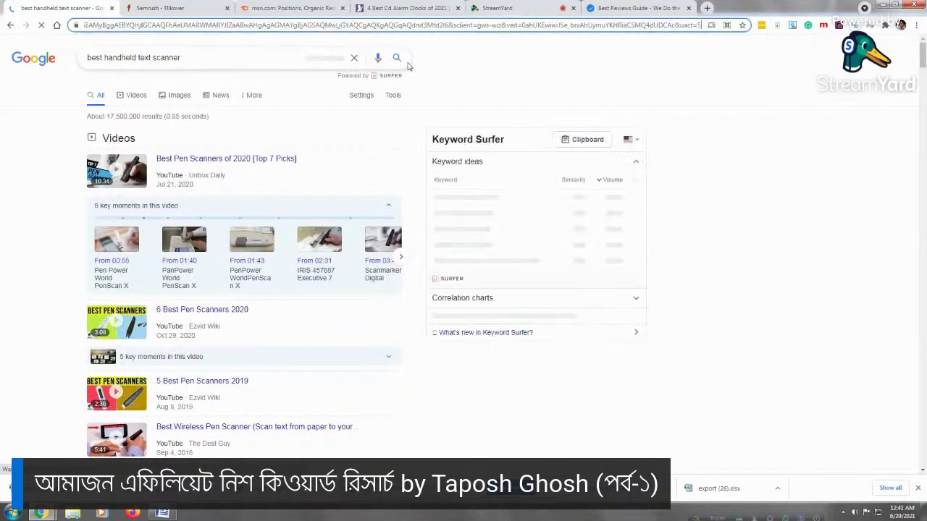
text(&g)
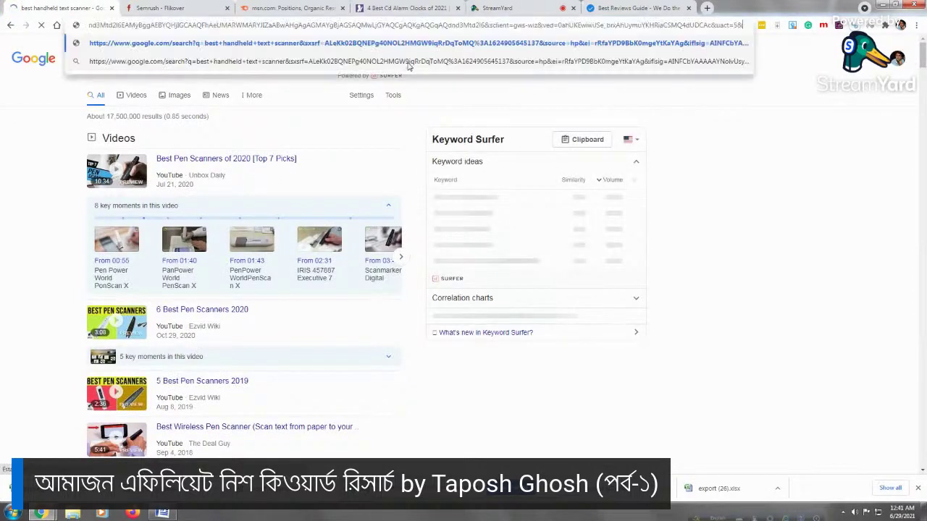
text(l=us)
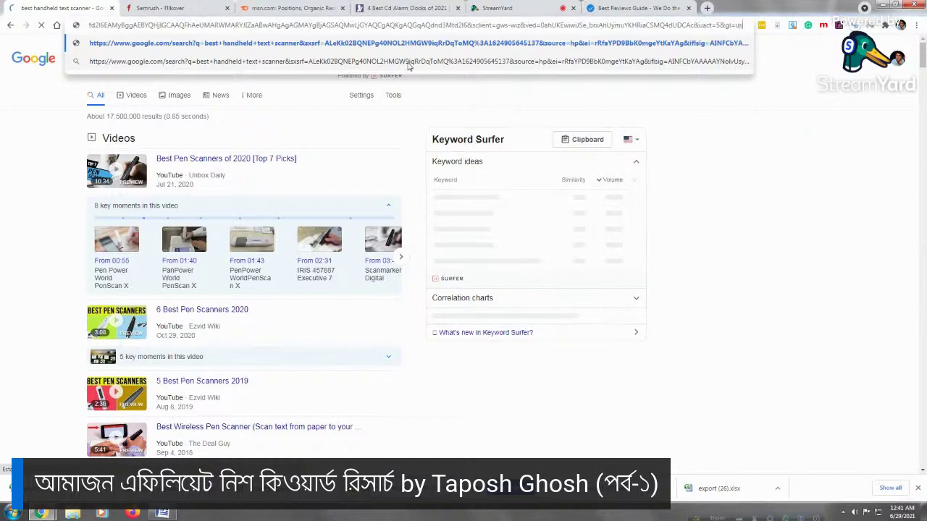
key(Return)
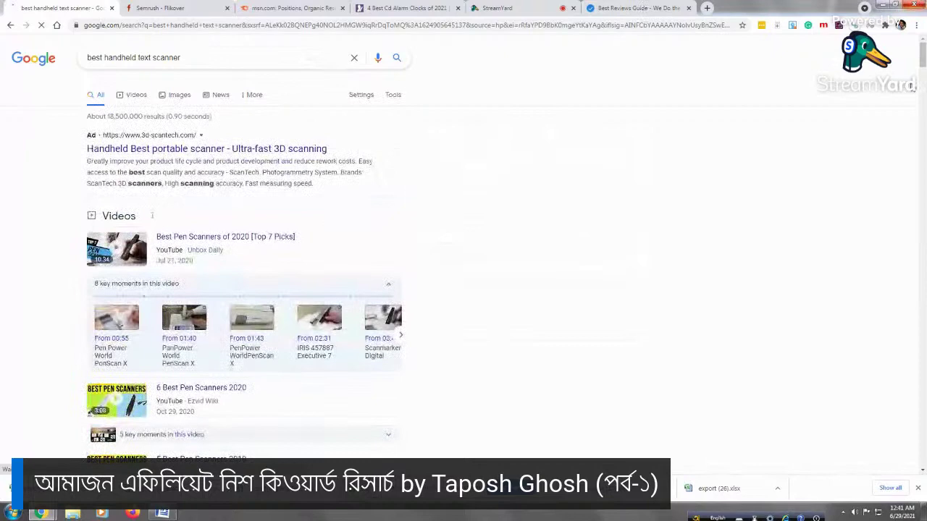
scroll(922, 58, down, 5)
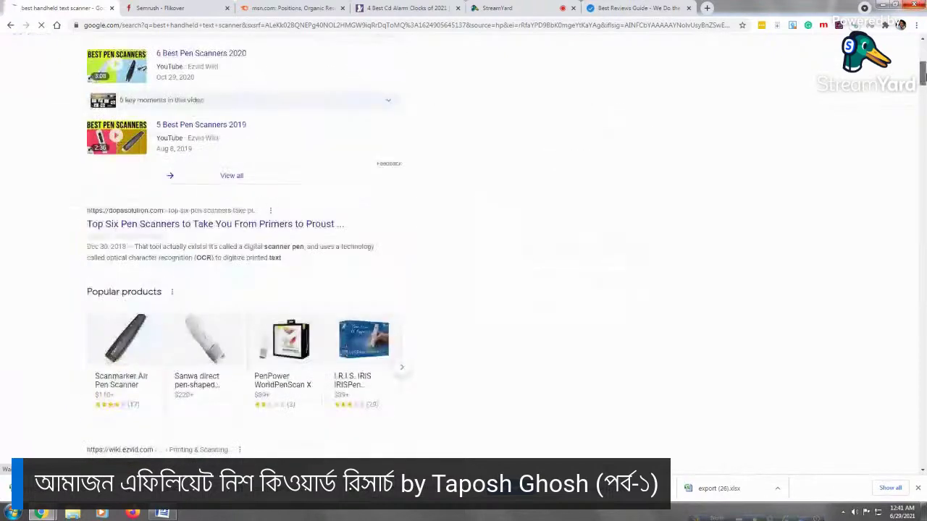
drag(922, 76, 922, 96)
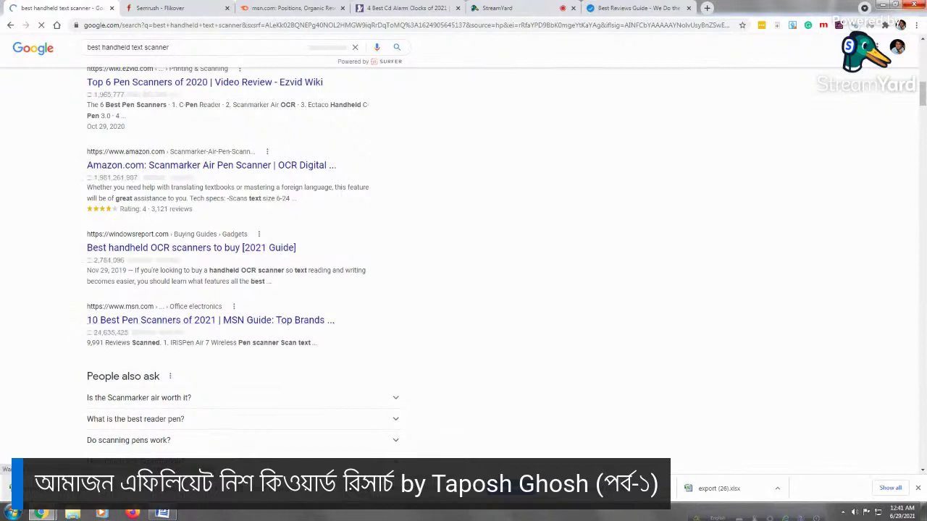
Step: Open the exported msn.com keyword workbook in Excel and widen the URL column to fit the full addresses
click(713, 488)
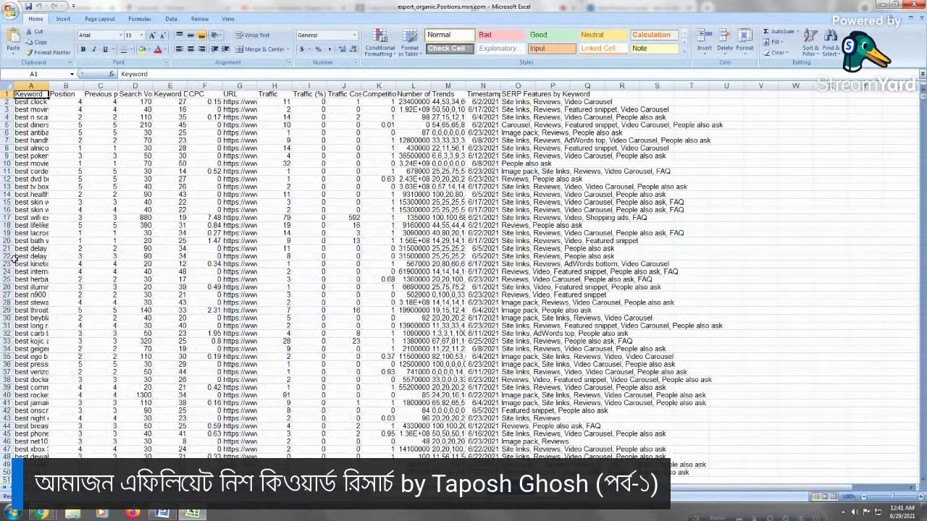
click(38, 201)
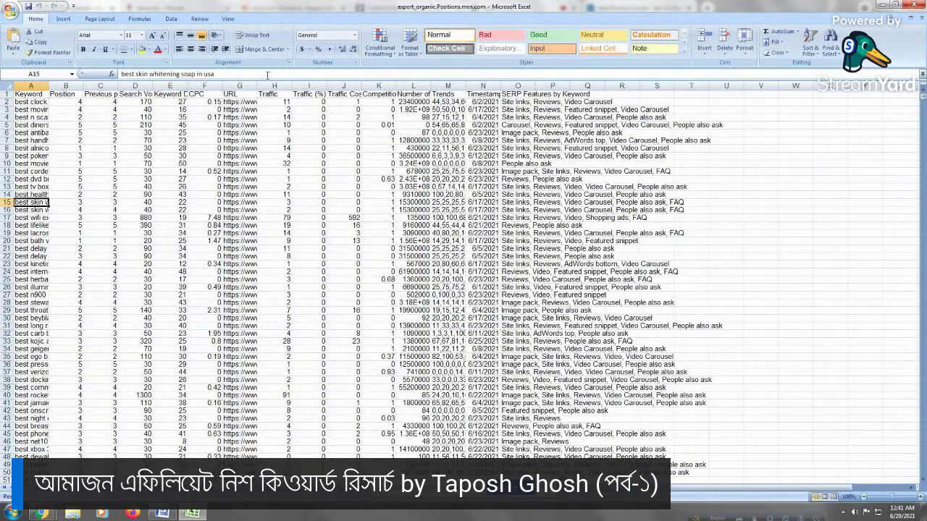
drag(257, 86, 558, 86)
click(100, 202)
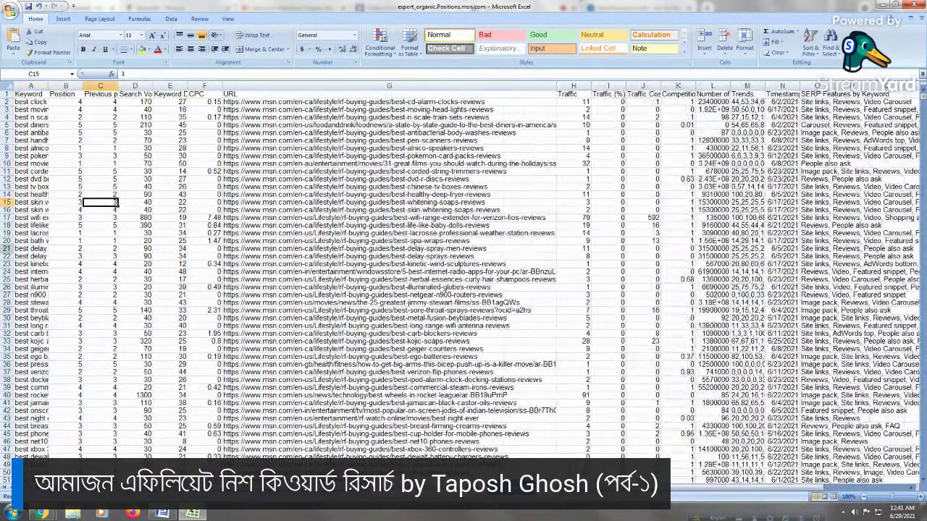
Step: Insert a blank row between the header row and the first keyword row
click(6, 102)
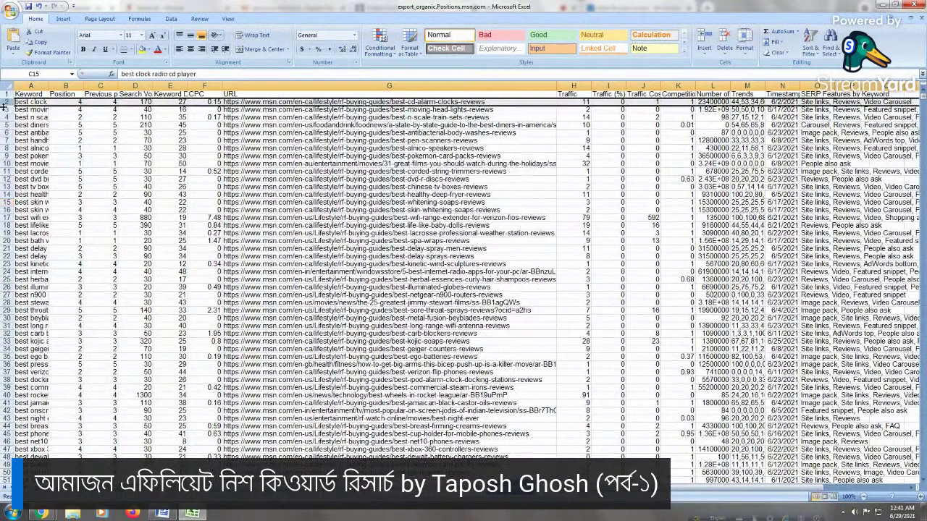
right_click(5, 107)
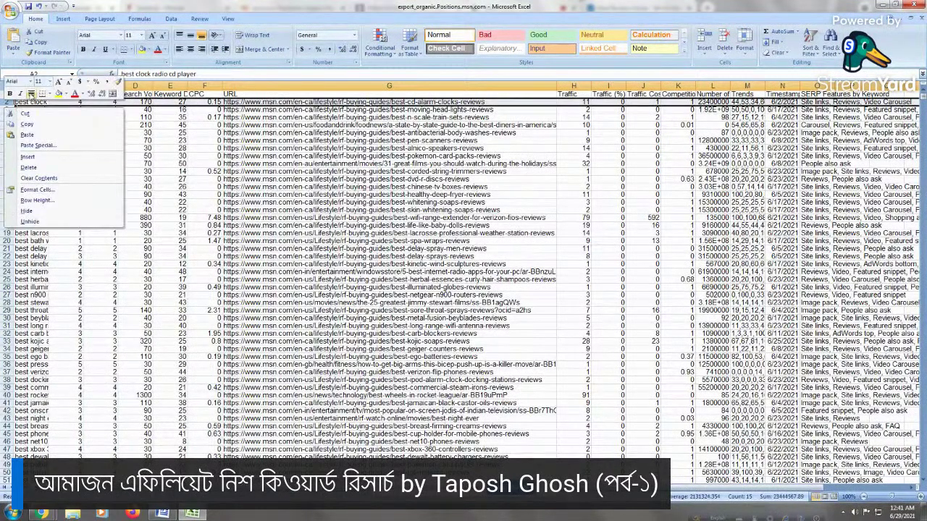
click(27, 157)
key(ctrl+h)
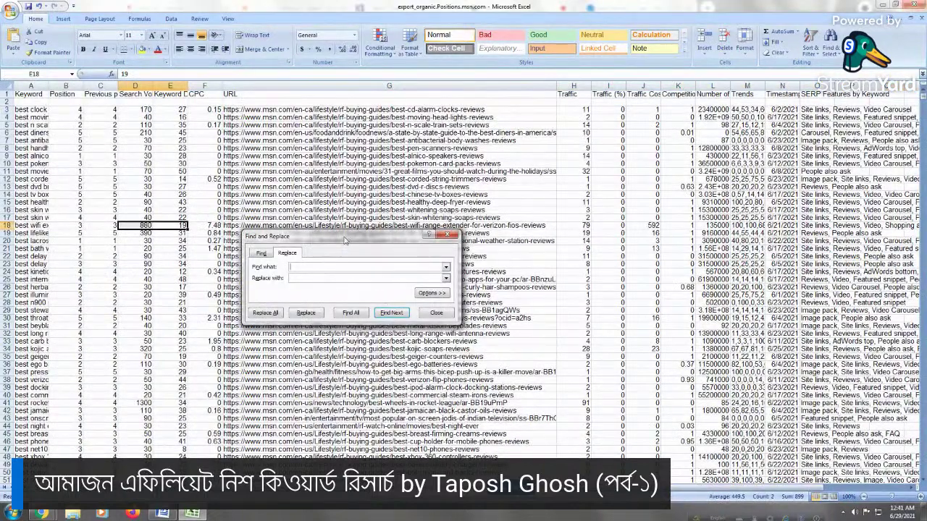
drag(345, 240, 647, 204)
click(517, 109)
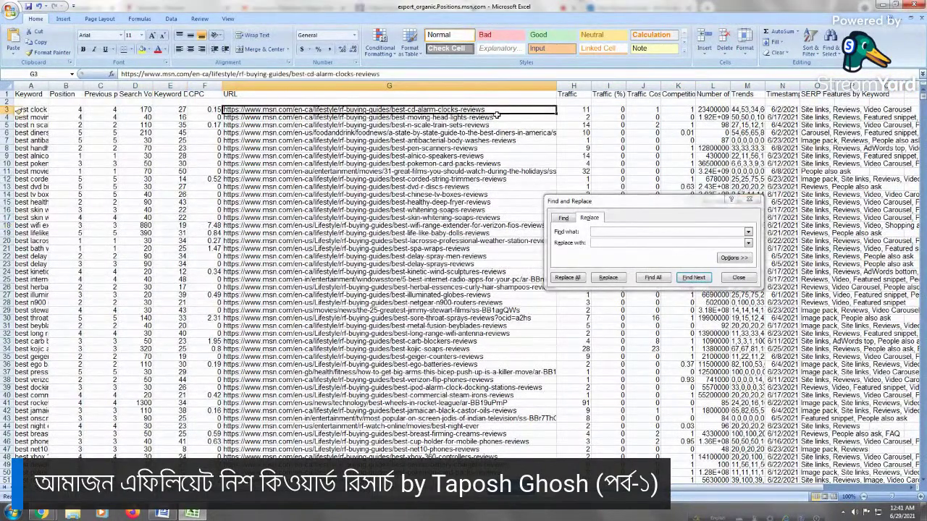
key(ctrl+c)
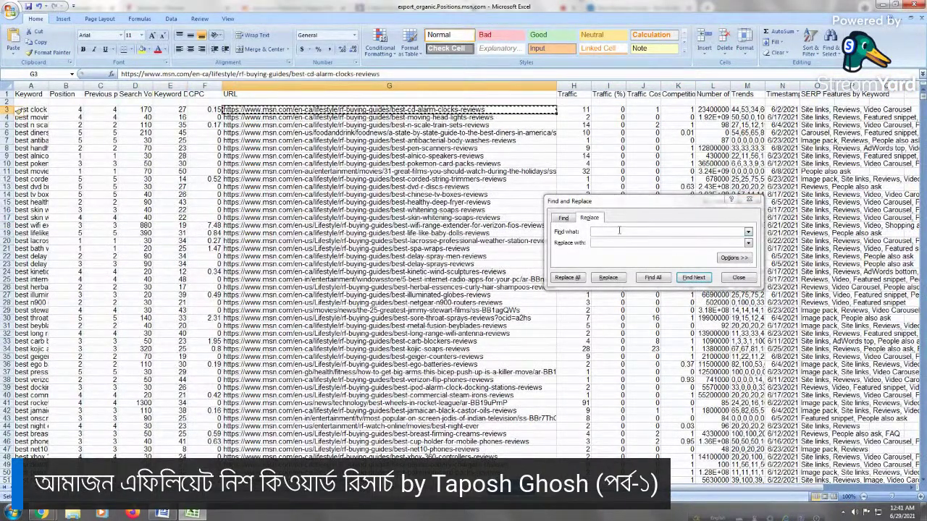
click(626, 231)
key(ctrl+v)
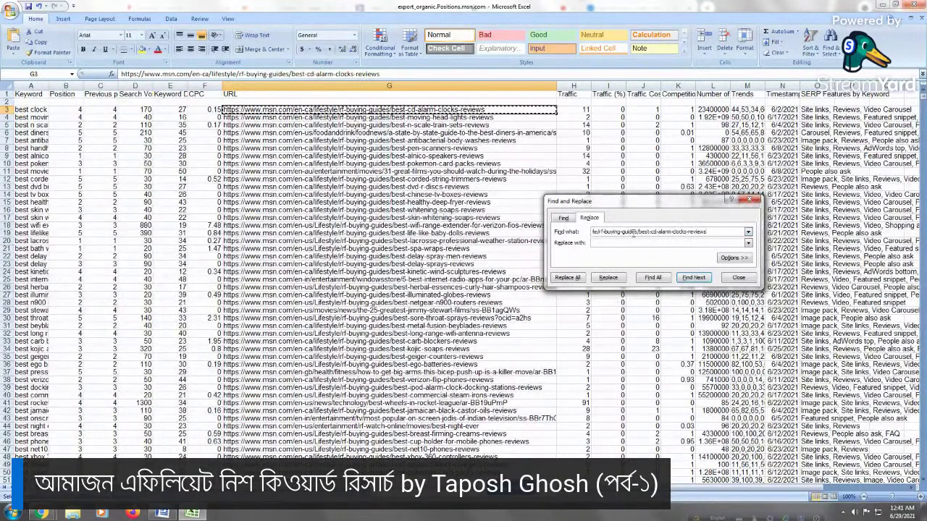
key(BackSpace)
key(BackSpace)
key(BackSpace)
key(BackSpace)
key(BackSpace)
key(BackSpace)
key(BackSpace)
key(BackSpace)
key(BackSpace)
key(BackSpace)
key(BackSpace)
key(BackSpace)
key(BackSpace)
key(BackSpace)
key(BackSpace)
key(BackSpace)
key(BackSpace)
key(BackSpace)
key(BackSpace)
key(BackSpace)
key(BackSpace)
key(BackSpace)
key(BackSpace)
key(BackSpace)
key(BackSpace)
key(shift+Home)
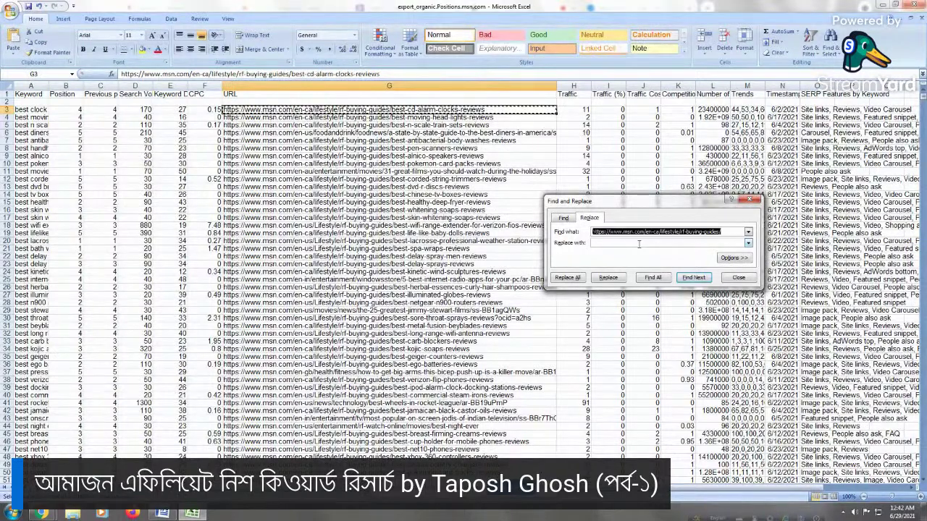
Step: Copy the msn.com search text into the replacement text so both are identical
key(ctrl+c)
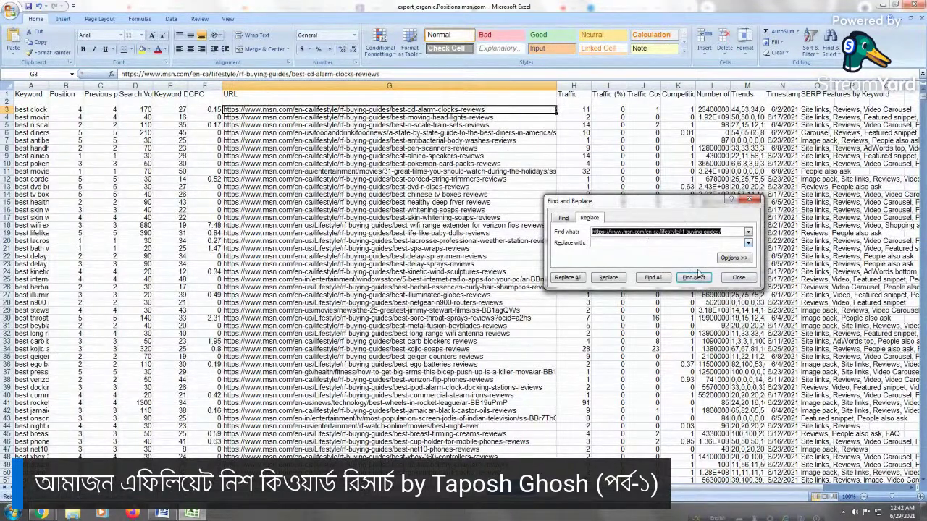
right_click(648, 231)
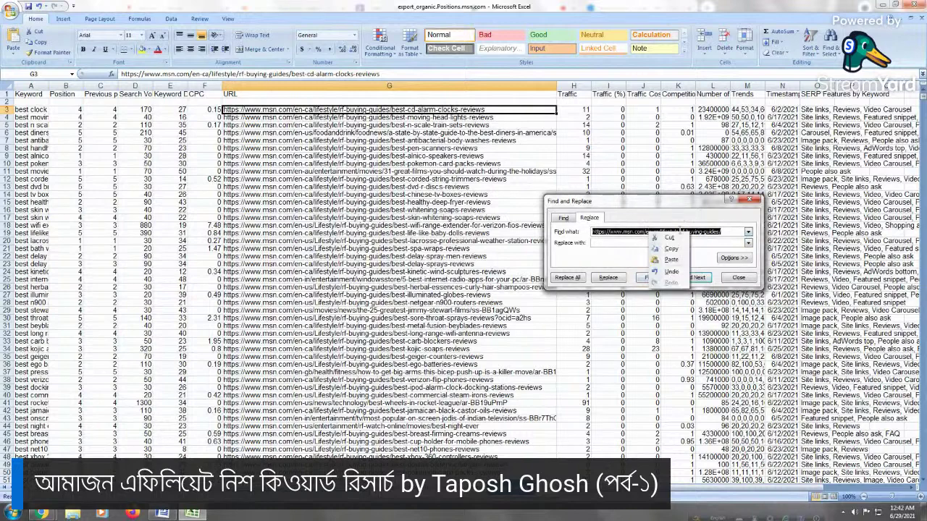
click(655, 250)
click(633, 242)
right_click(633, 243)
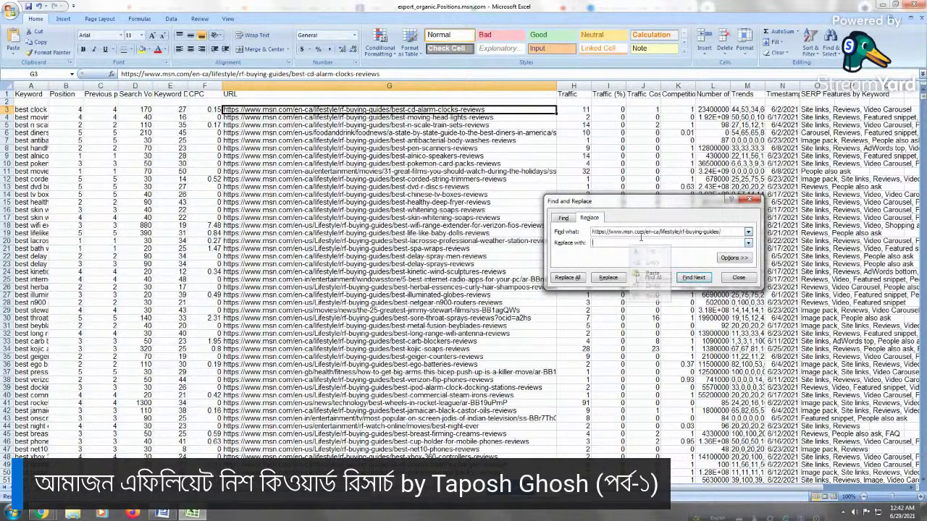
click(647, 284)
Step: Give the replacement format a light green cell fill
click(732, 259)
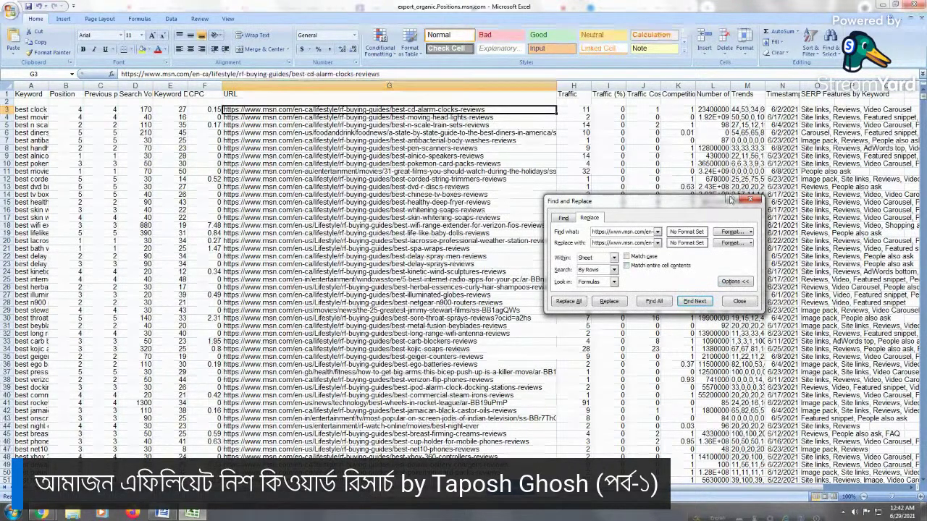
click(731, 242)
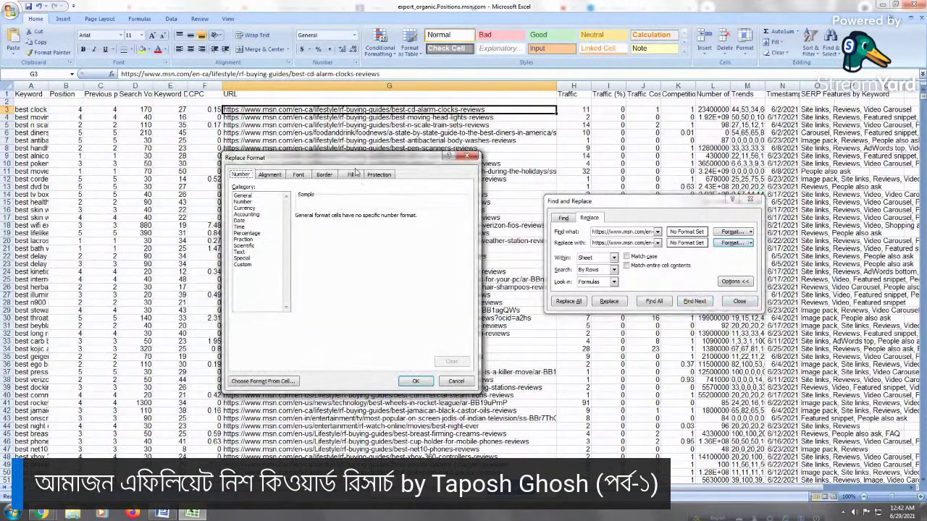
click(355, 175)
click(275, 270)
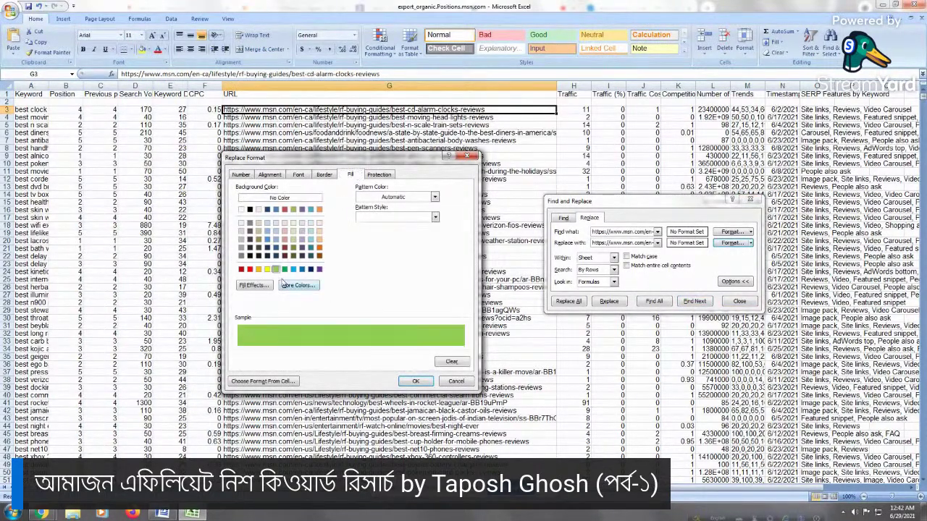
click(416, 380)
Step: Replace all matches in the URL column so the msn.com buying-guide addresses get the replacement fill
click(389, 86)
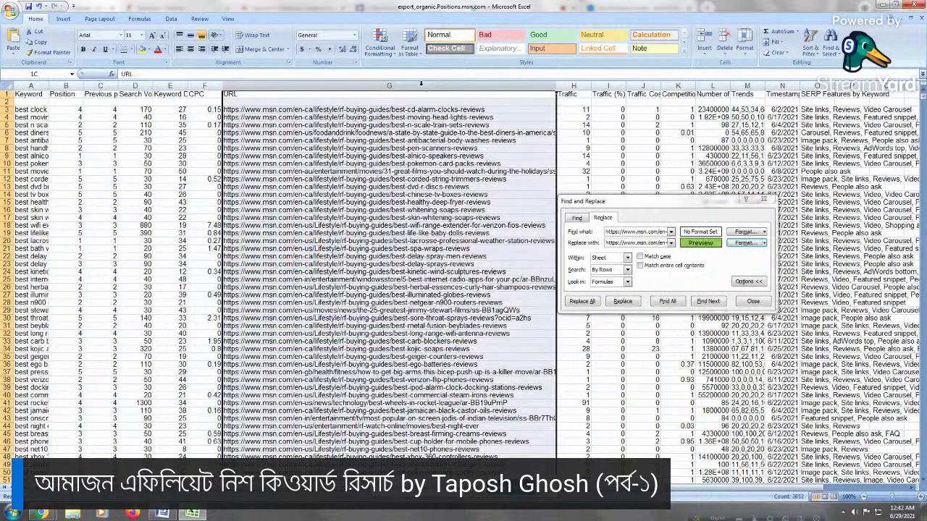
click(580, 301)
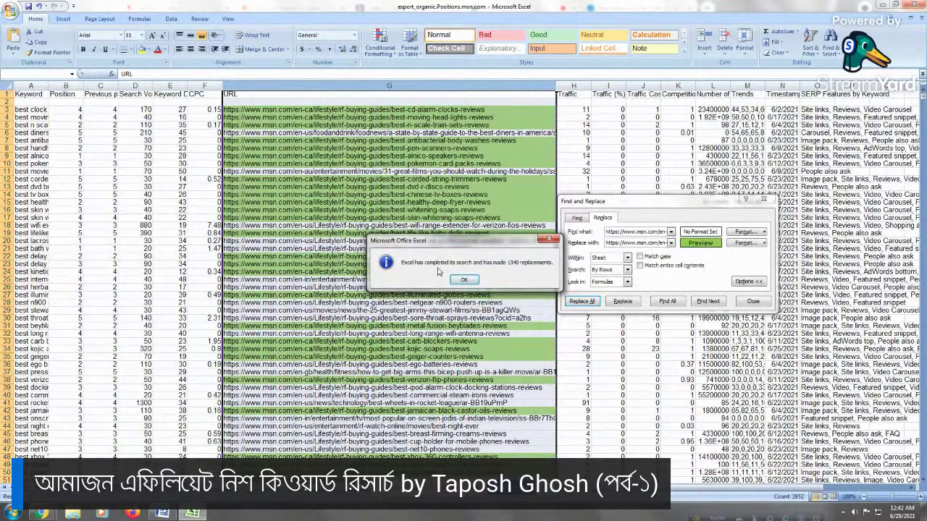
click(463, 279)
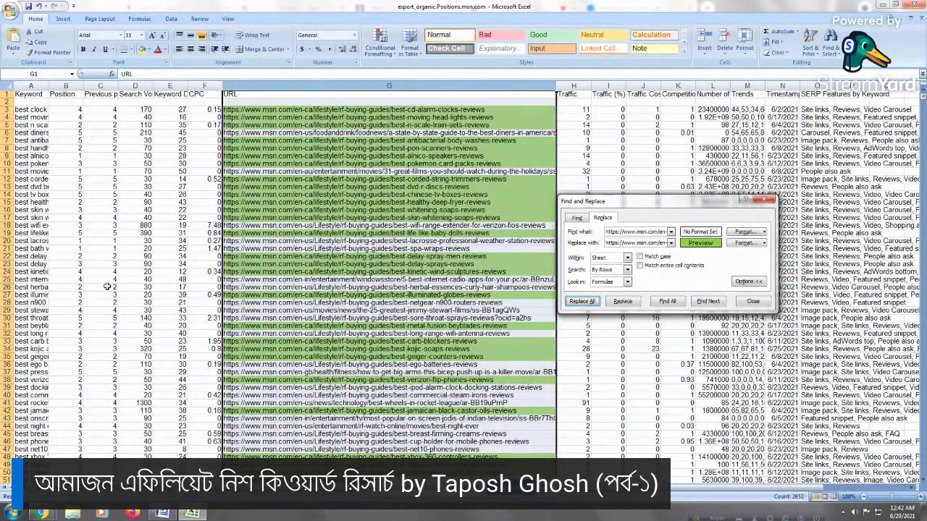
click(208, 273)
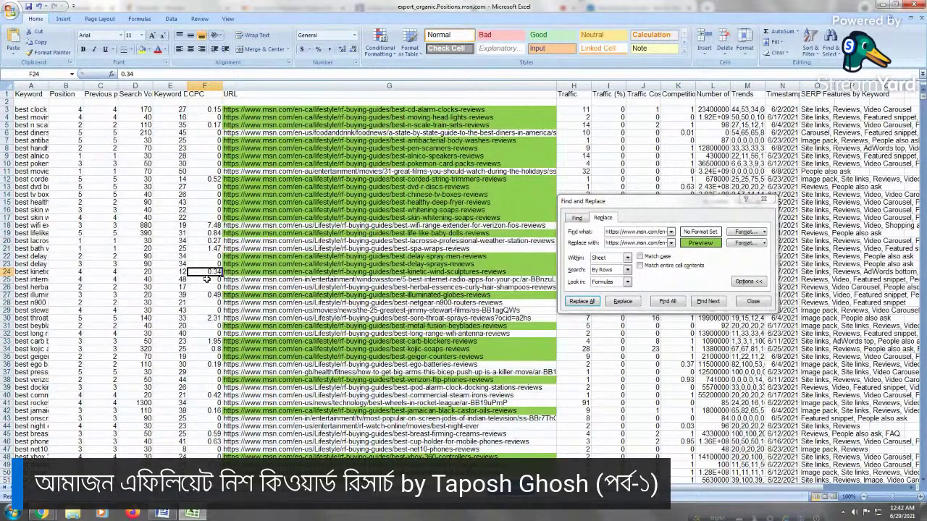
Step: Examine the URL column from the top rows down to row 552 to see which msn.com addresses carry the green highlight
key(Right)
key(Down)
key(Down)
key(Down)
key(Down)
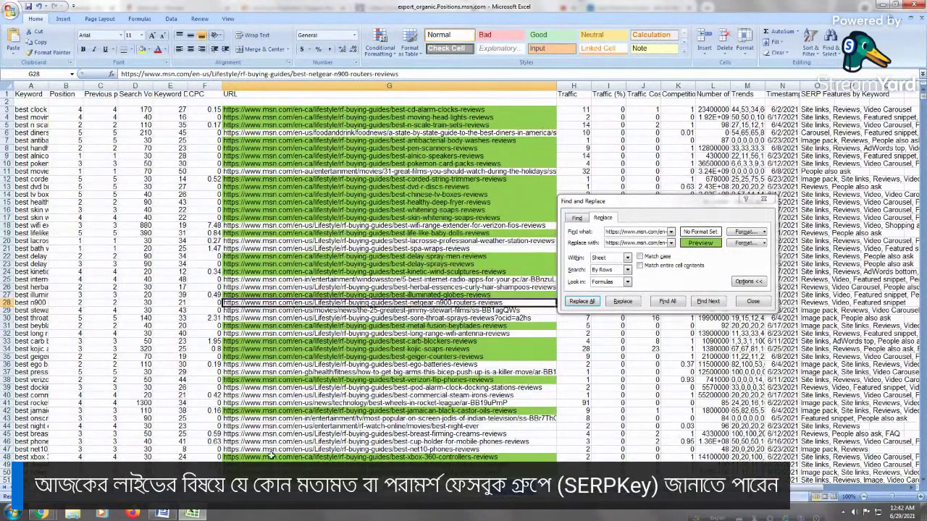
click(322, 418)
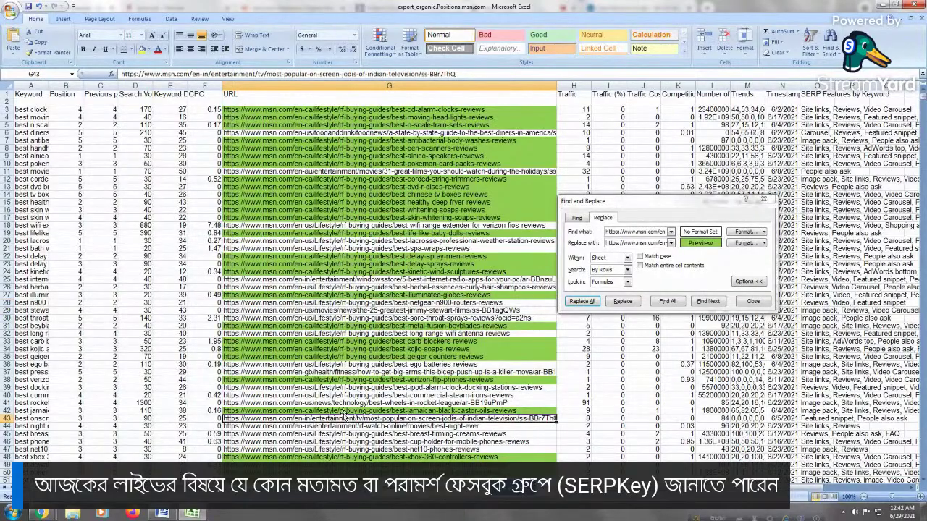
key(Down)
key(Down)
key(Down)
key(Down)
key(Down)
key(Down)
key(Down)
key(Down)
key(Down)
key(Down)
key(Down)
key(Down)
key(Down)
key(Down)
key(Down)
key(Down)
key(Down)
key(Down)
key(Down)
key(Down)
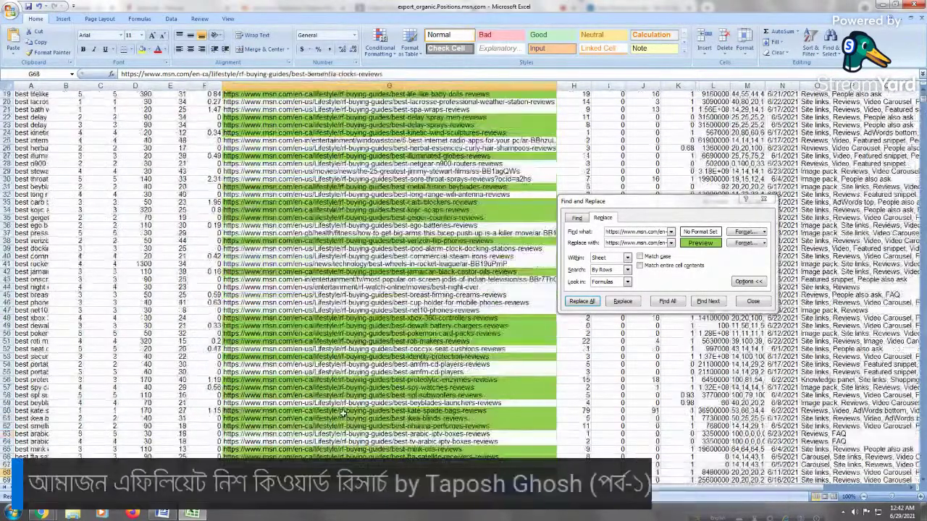
key(Down)
key(Down)
key(Down)
key(Down)
key(Down)
key(Down)
key(Down)
key(Down)
key(Down)
key(Down)
key(Down)
key(Down)
key(Down)
key(Down)
key(Down)
key(Down)
key(Down)
key(Down)
key(Down)
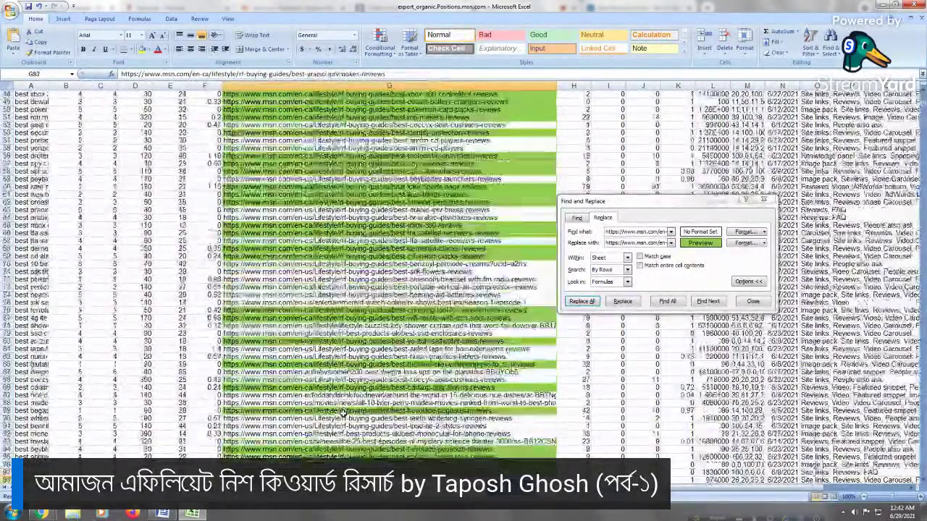
key(Page_Down)
key(Page_Down)
key(Page_Down)
key(Page_Down)
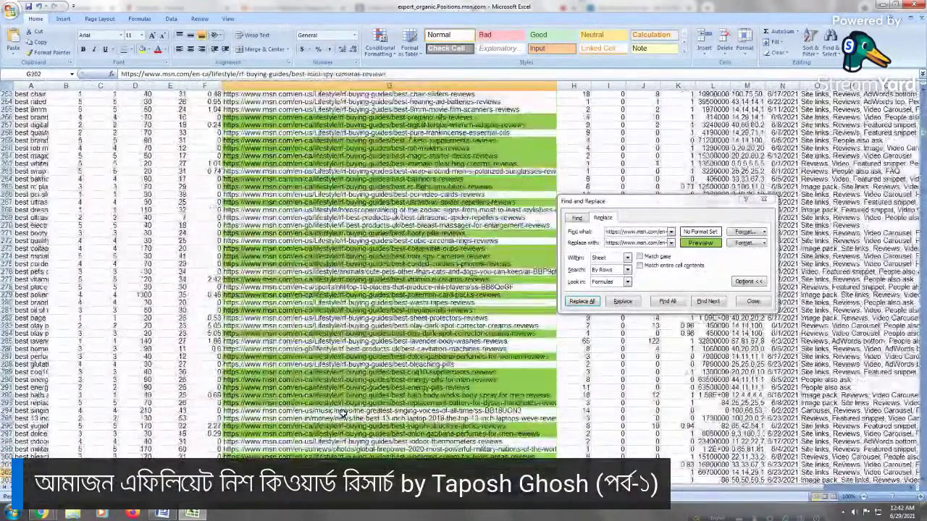
key(Page_Down)
key(Page_Down)
key(Page_Down)
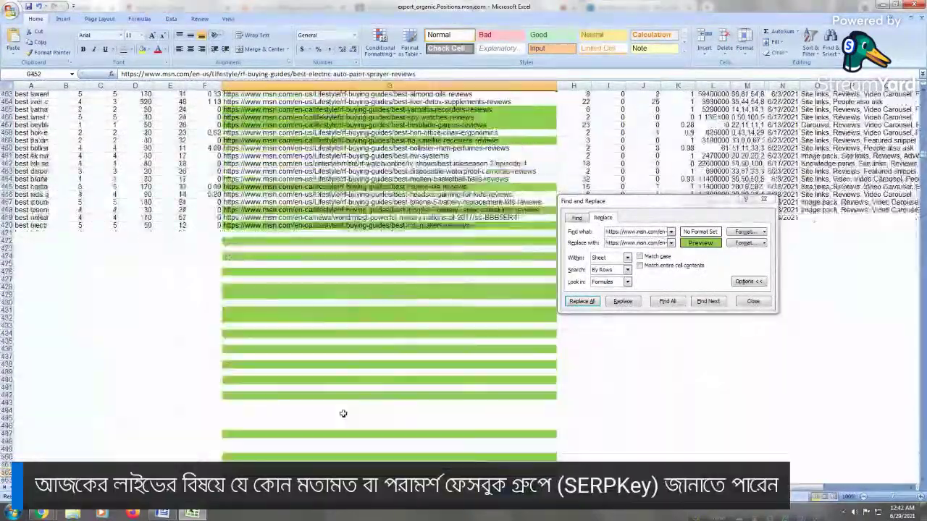
key(Page_Down)
key(Page_Down)
key(Left)
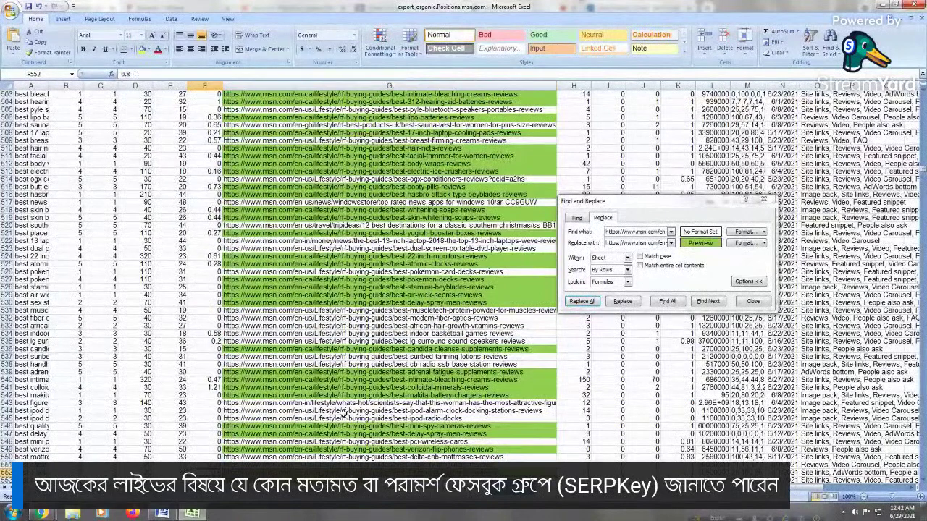
key(Home)
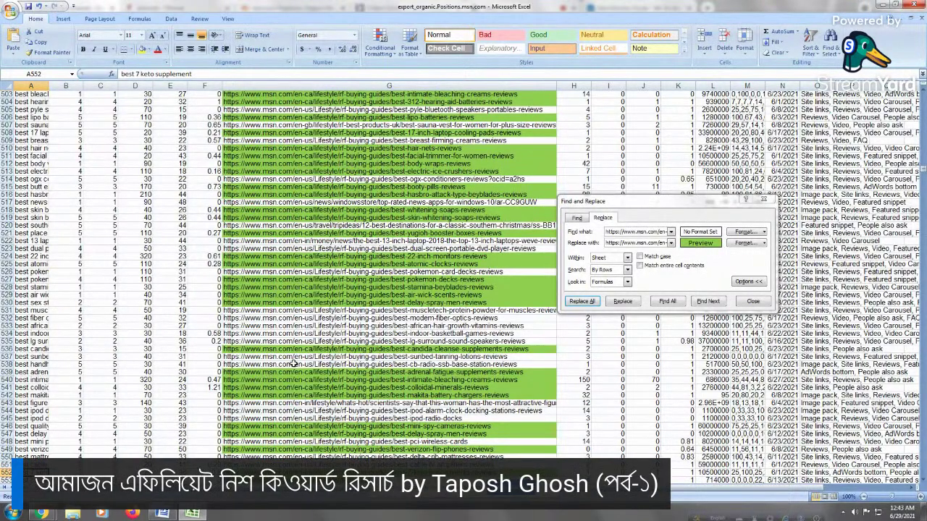
Step: Go back up the URL column to the first rows, comparing the highlighted and unhighlighted msn.com addresses
click(373, 288)
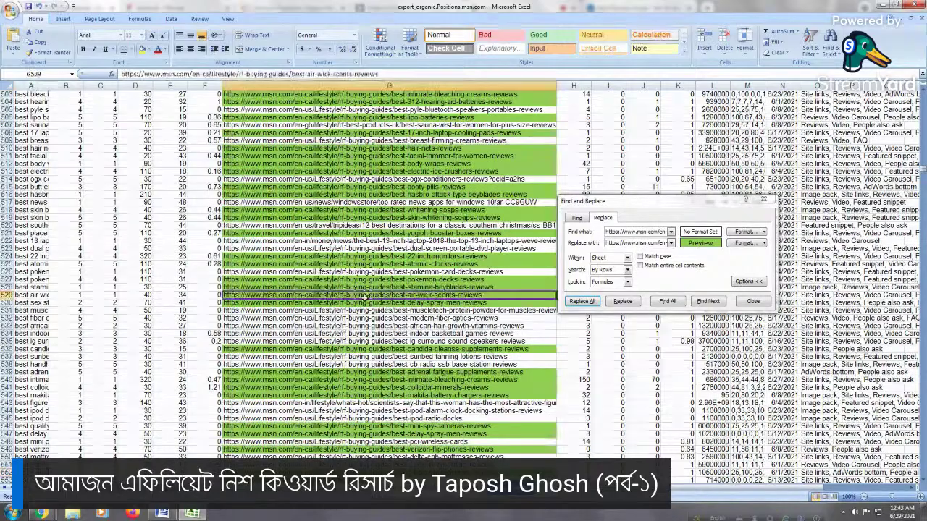
key(Page_Up)
key(Page_Up)
key(Page_Up)
key(Page_Up)
key(Page_Up)
key(Page_Up)
key(Page_Up)
key(Page_Up)
key(Page_Up)
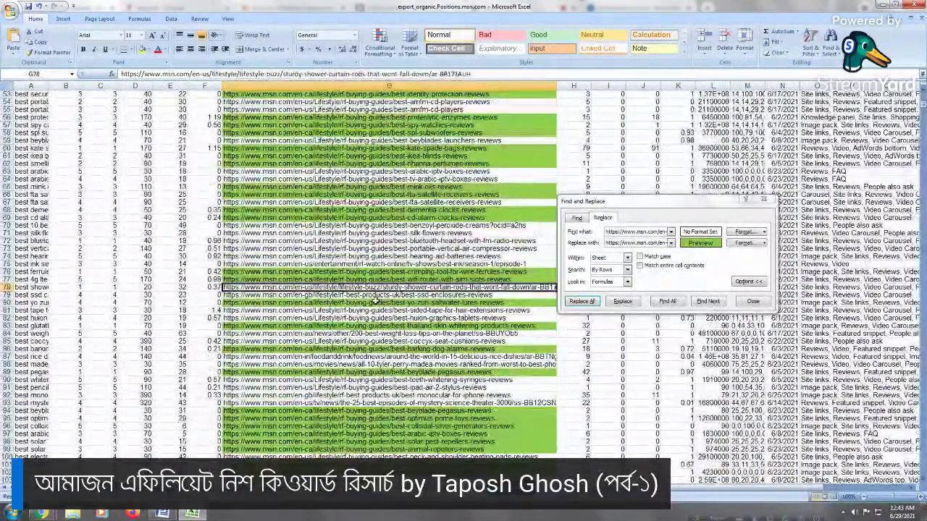
key(Page_Up)
key(Page_Up)
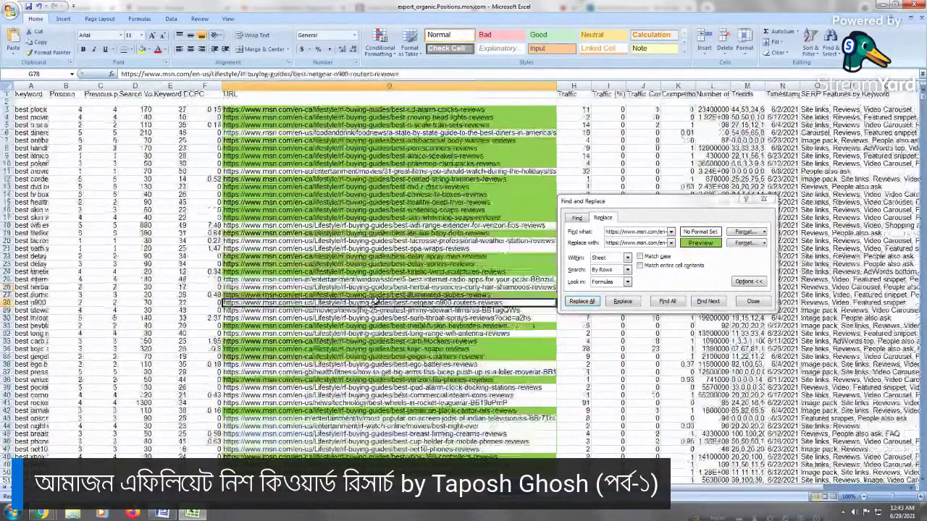
Step: Inspect several buying-guide URLs in the first twenty rows and the keyword belonging to the lacrosse weather station URL
click(389, 155)
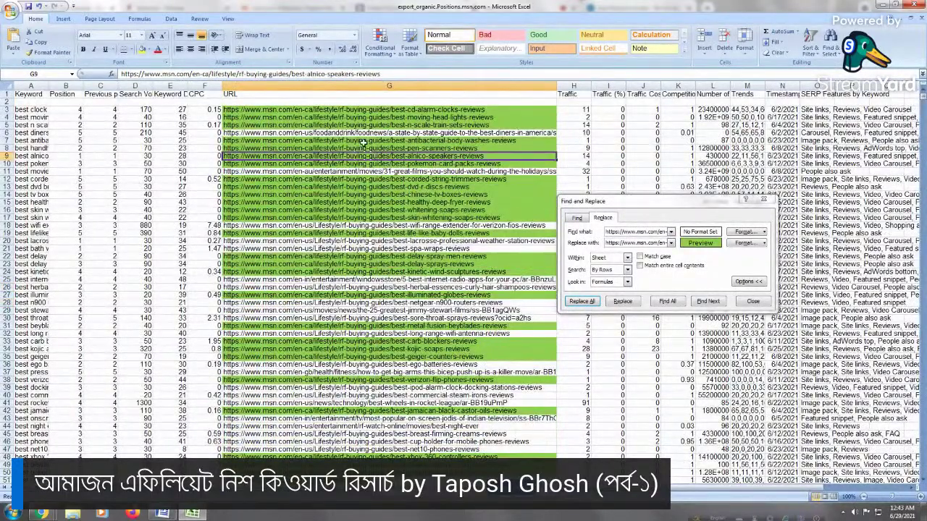
click(355, 116)
click(365, 164)
click(376, 209)
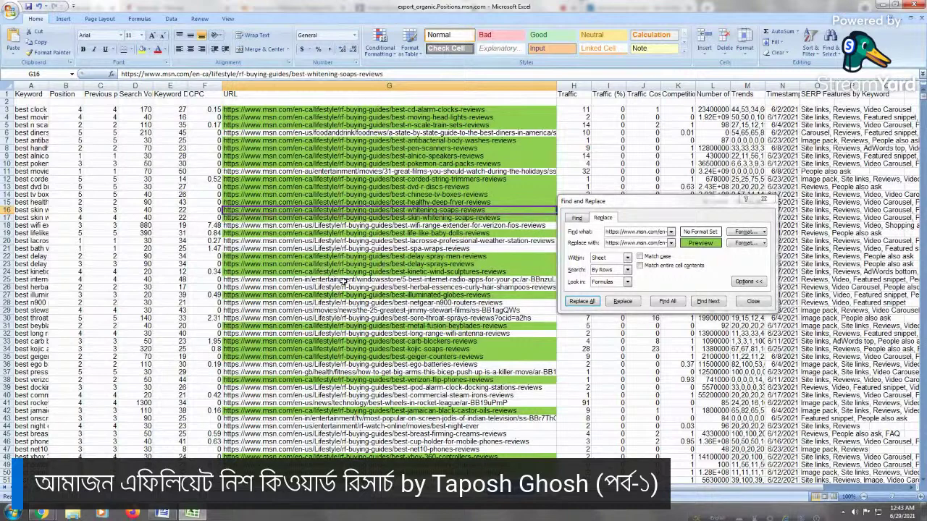
click(268, 242)
key(Left)
key(Left)
key(Left)
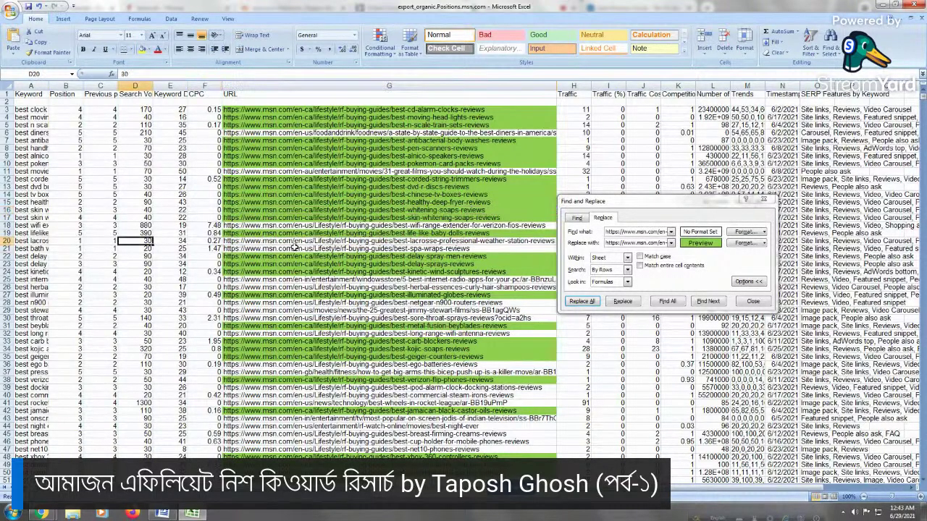
key(Left)
key(Left)
key(Left)
Step: Switch to Chrome and review the msn.com CD alarm clocks buying guide, from its product ranking to its comparison table and back
mouse_move(30, 515)
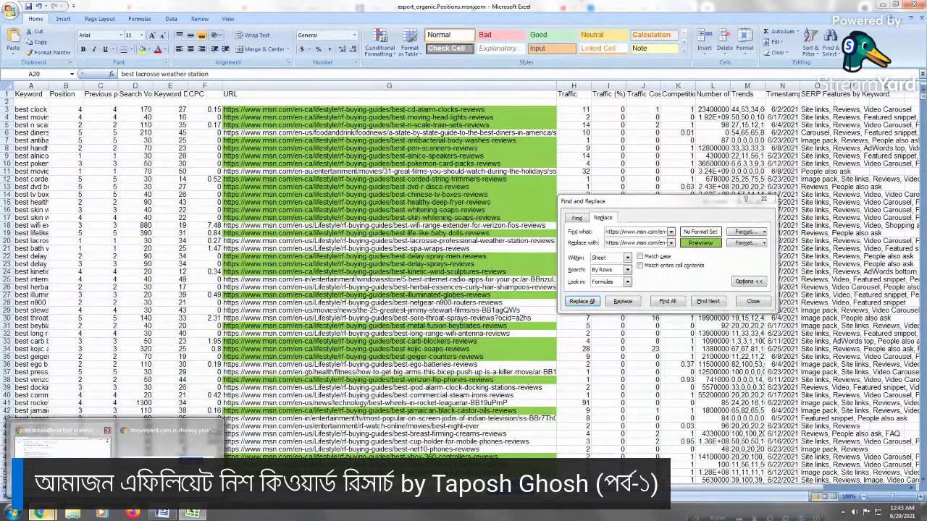
click(61, 443)
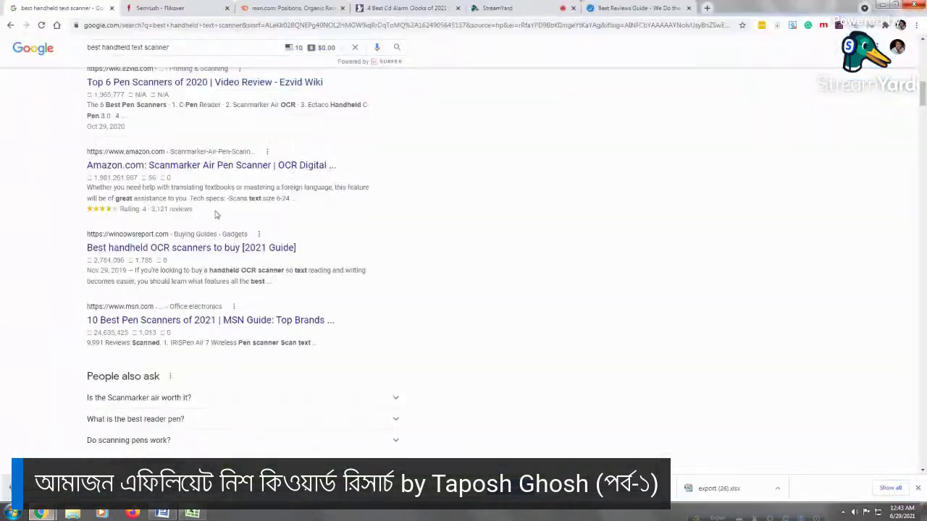
click(420, 6)
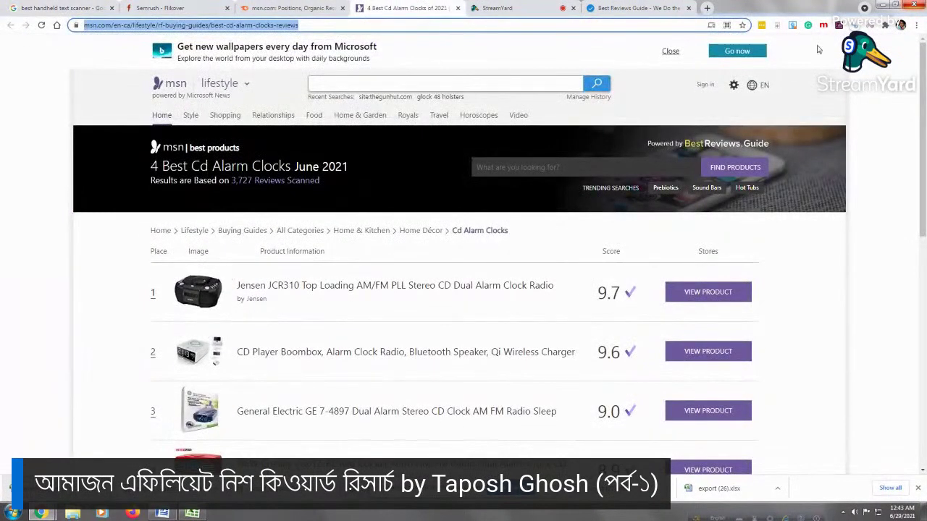
drag(923, 64, 924, 111)
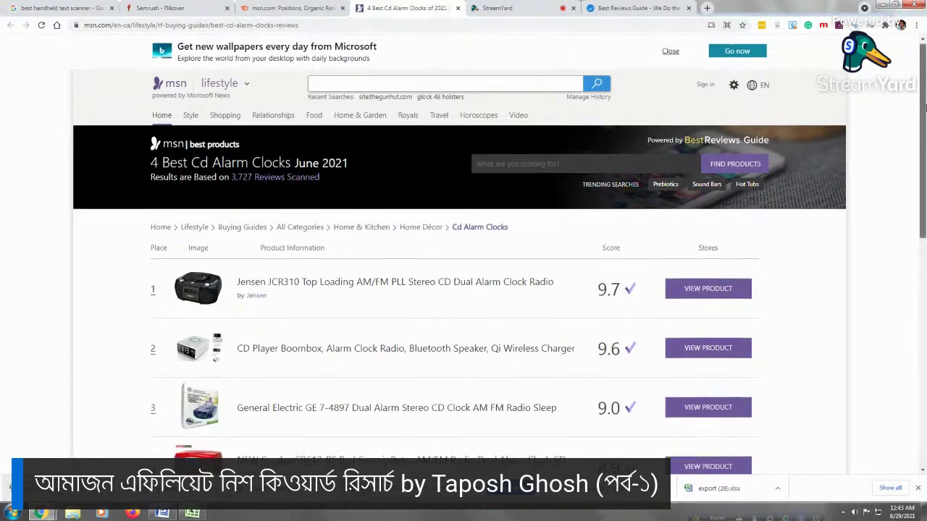
mouse_move(924, 105)
mouse_down()
mouse_move(924, 180)
mouse_move(918, 116)
mouse_up()
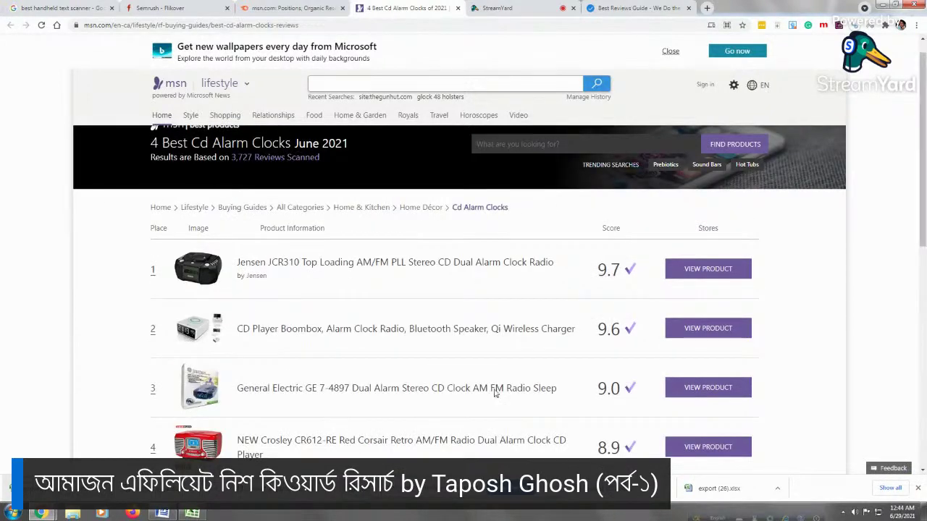
drag(923, 123, 924, 312)
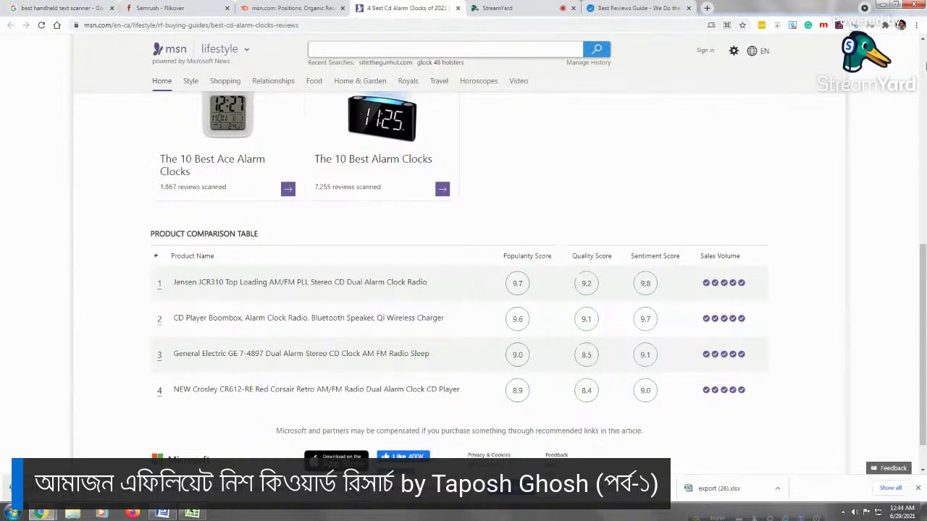
scroll(925, 186, up, 3)
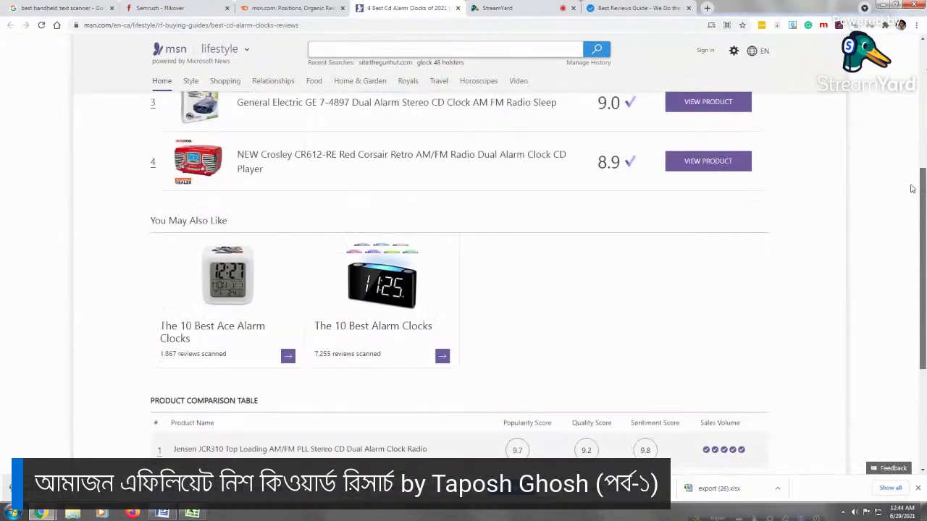
scroll(916, 145, up, 5)
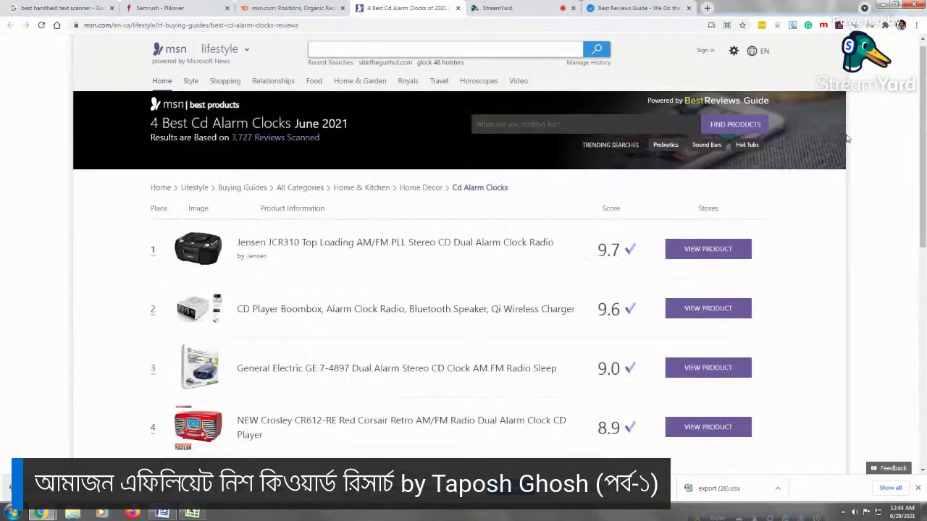